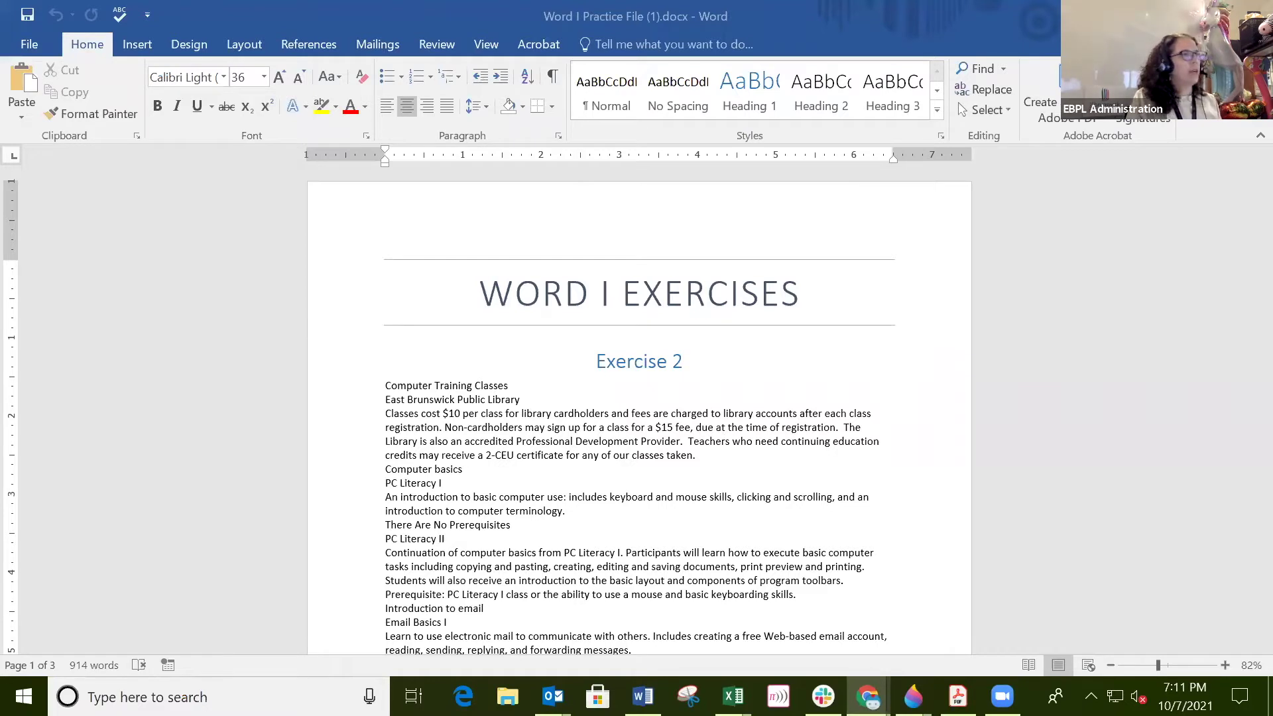
# Show the desktop and search the computer for "word"
pyautogui.press('super+d')
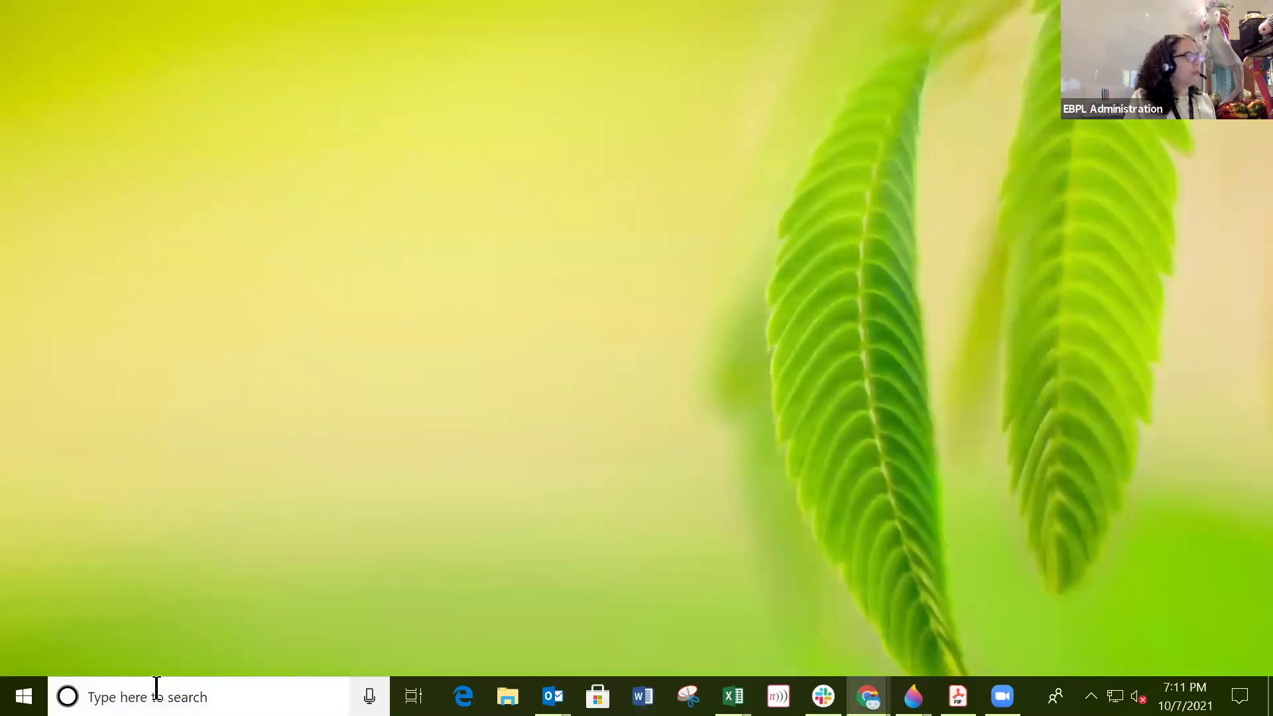
pyautogui.click(169, 696)
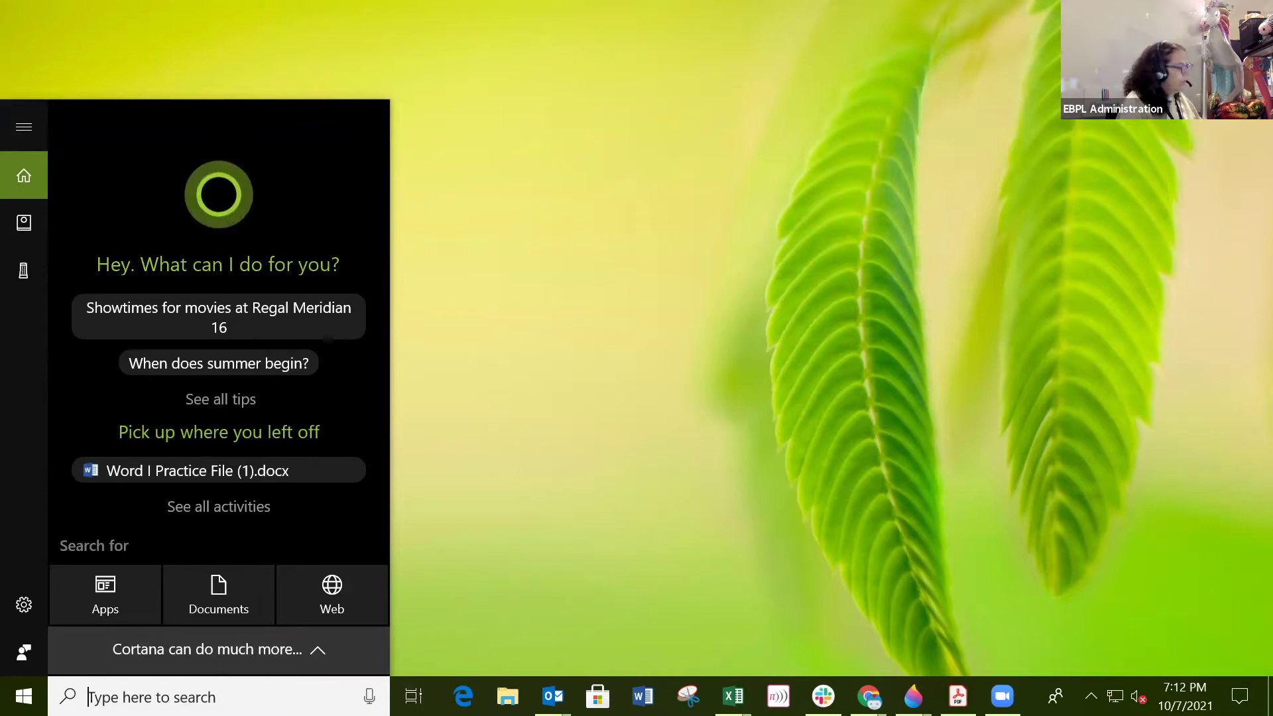
pyautogui.write('wo')
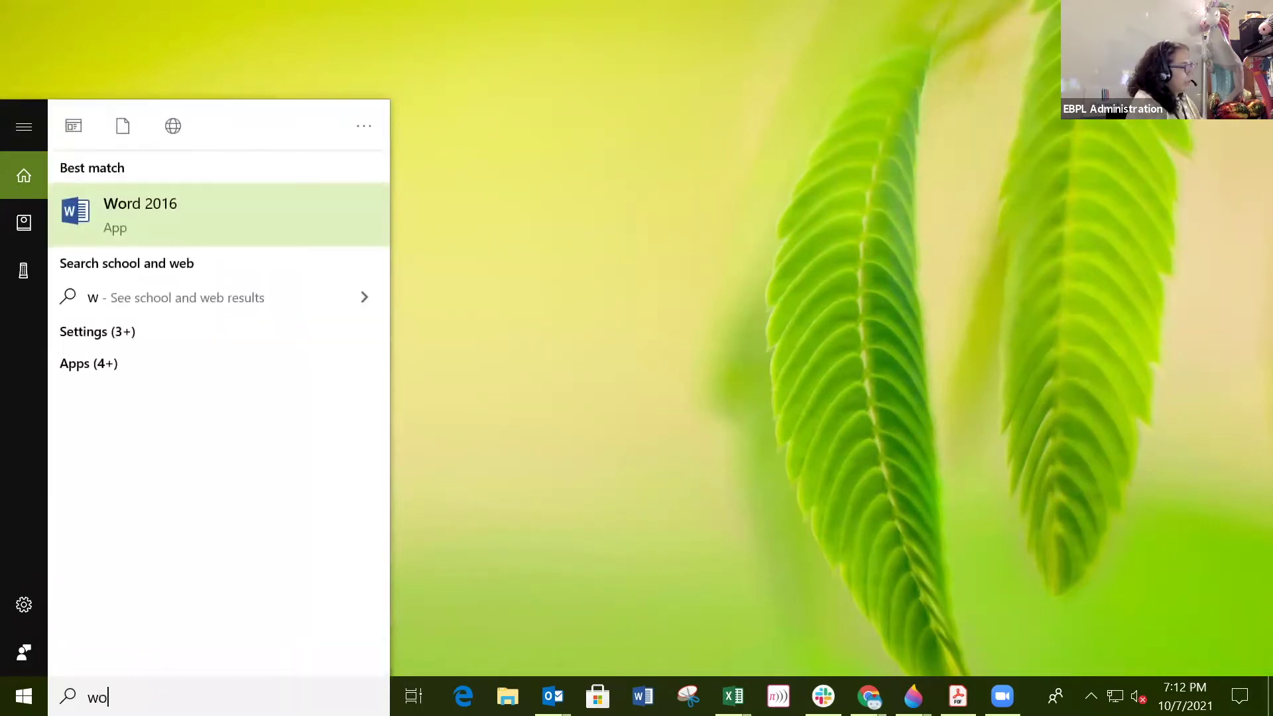
pyautogui.write('rd')
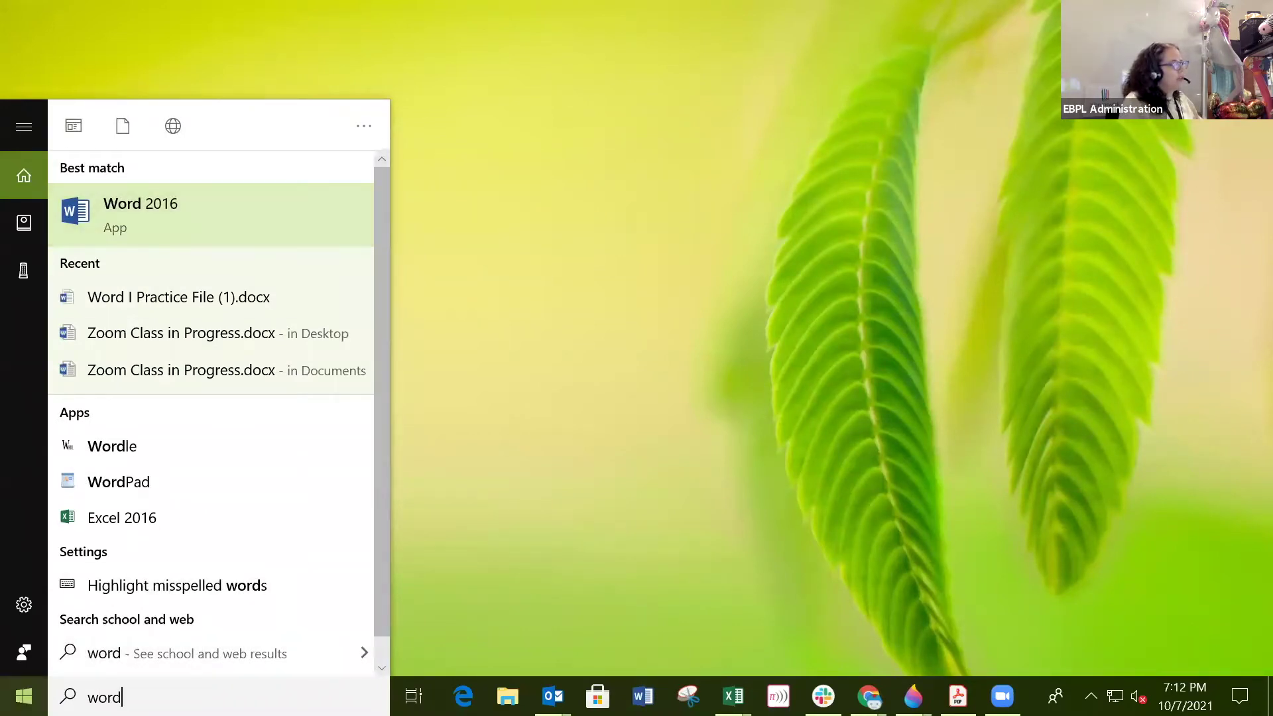
pyautogui.press('Escape')
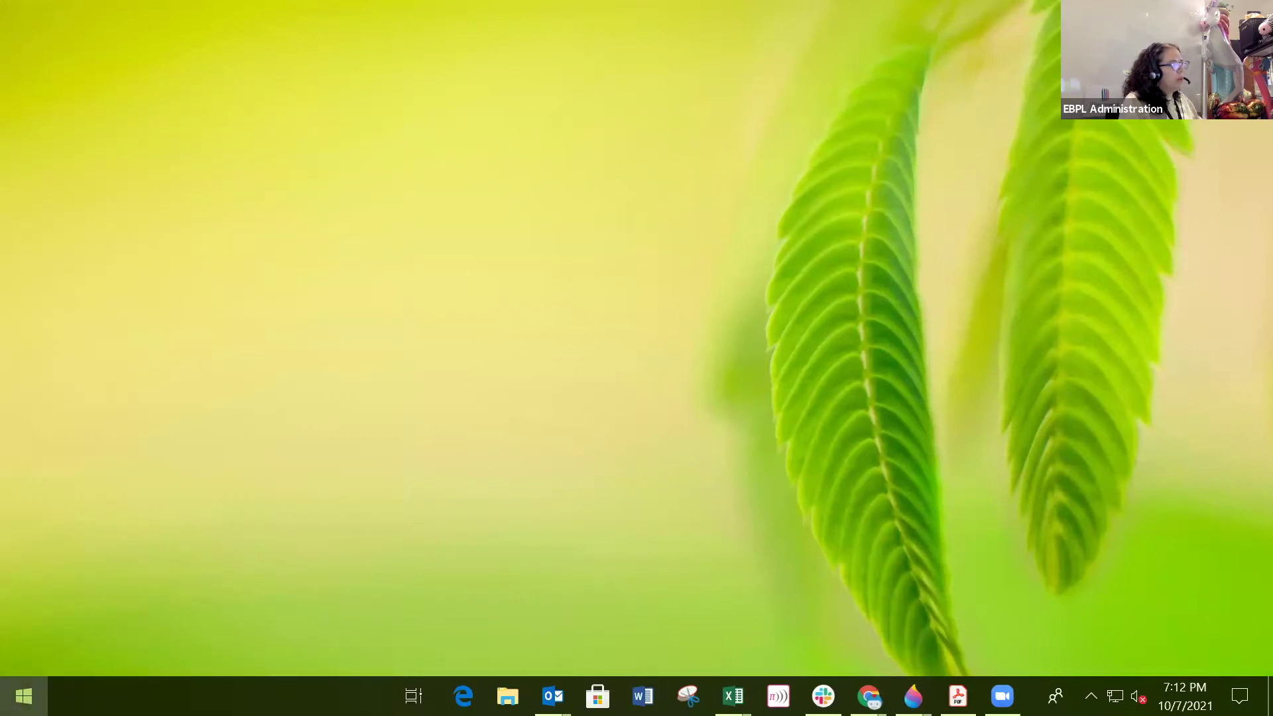
# Launch Word 2016 from the list of installed apps and open the recent document Word I Practice File (1).docx
pyautogui.click(23, 695)
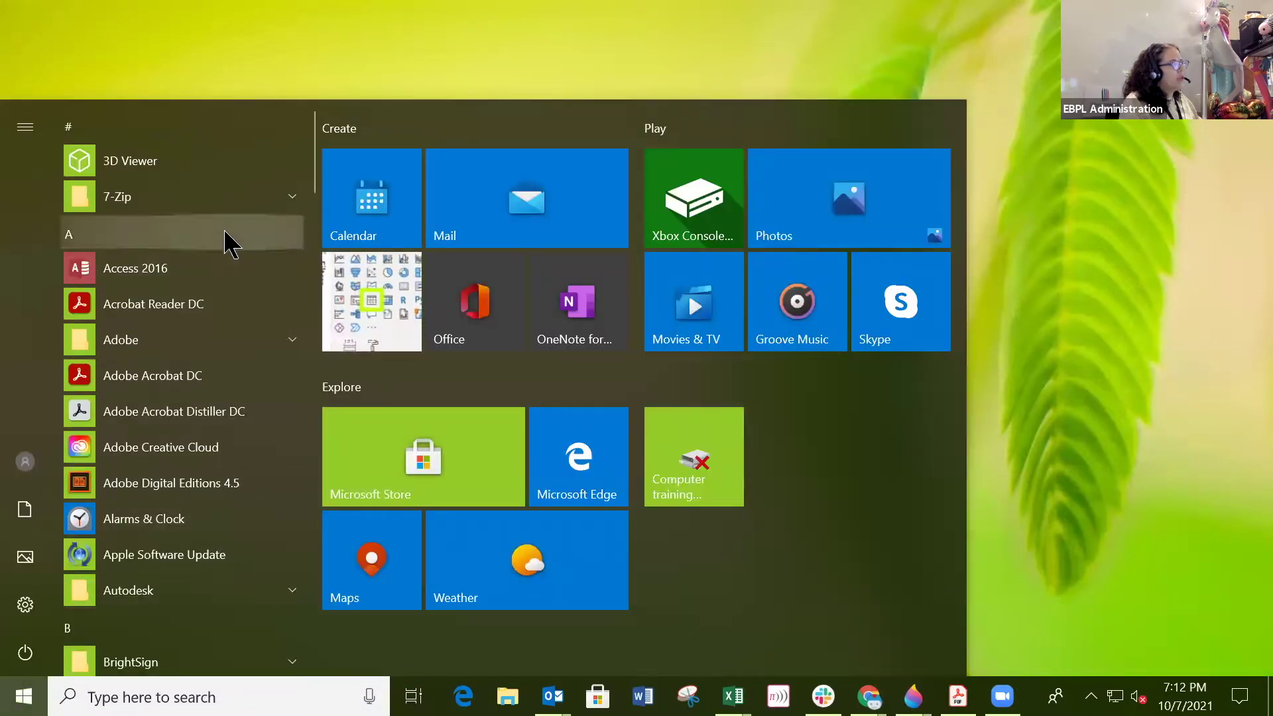
pyautogui.scroll(-3, 205, 251)
pyautogui.scroll(-9, 204, 251)
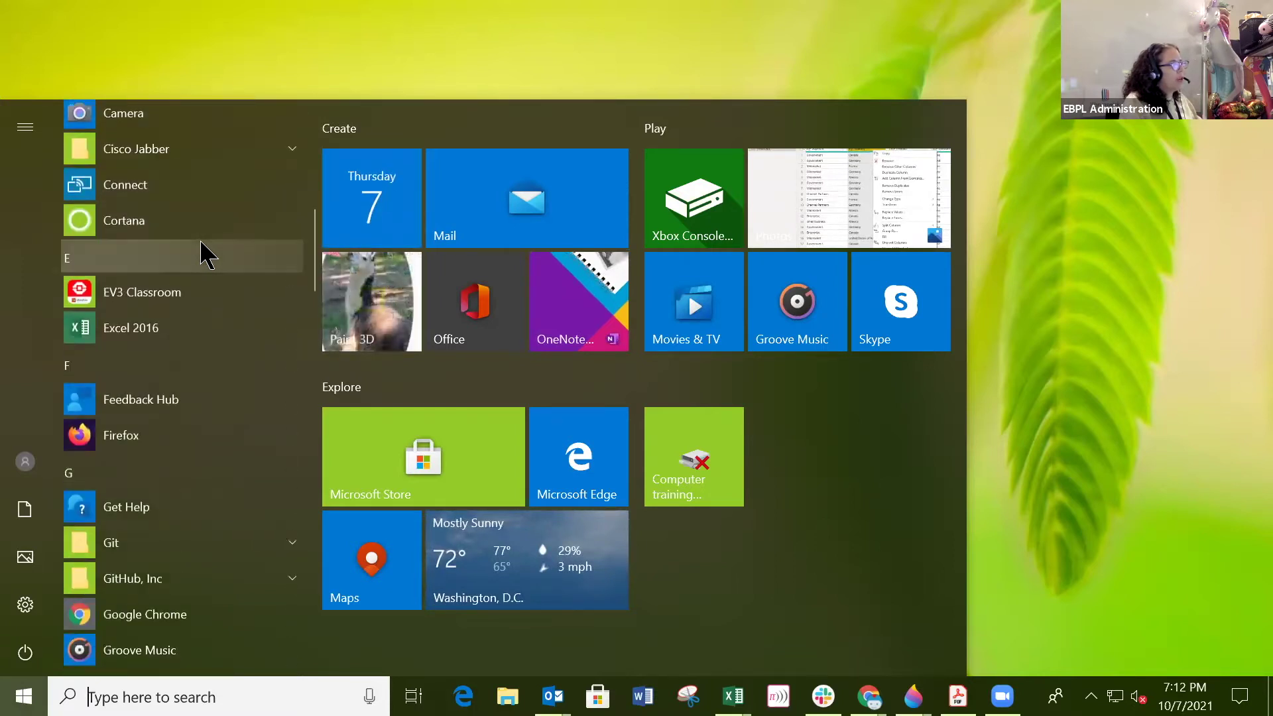
pyautogui.scroll(-10, 171, 361)
pyautogui.scroll(-10, 172, 361)
pyautogui.scroll(-8, 171, 362)
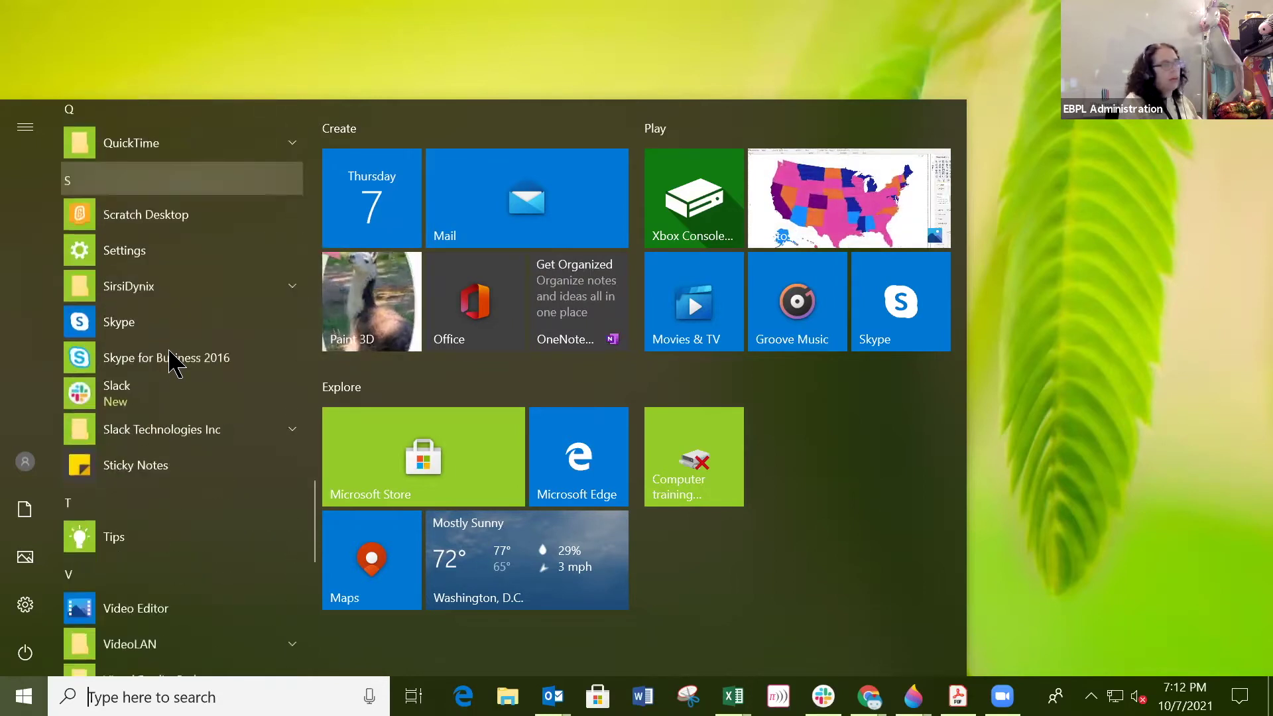
pyautogui.scroll(-5, 171, 361)
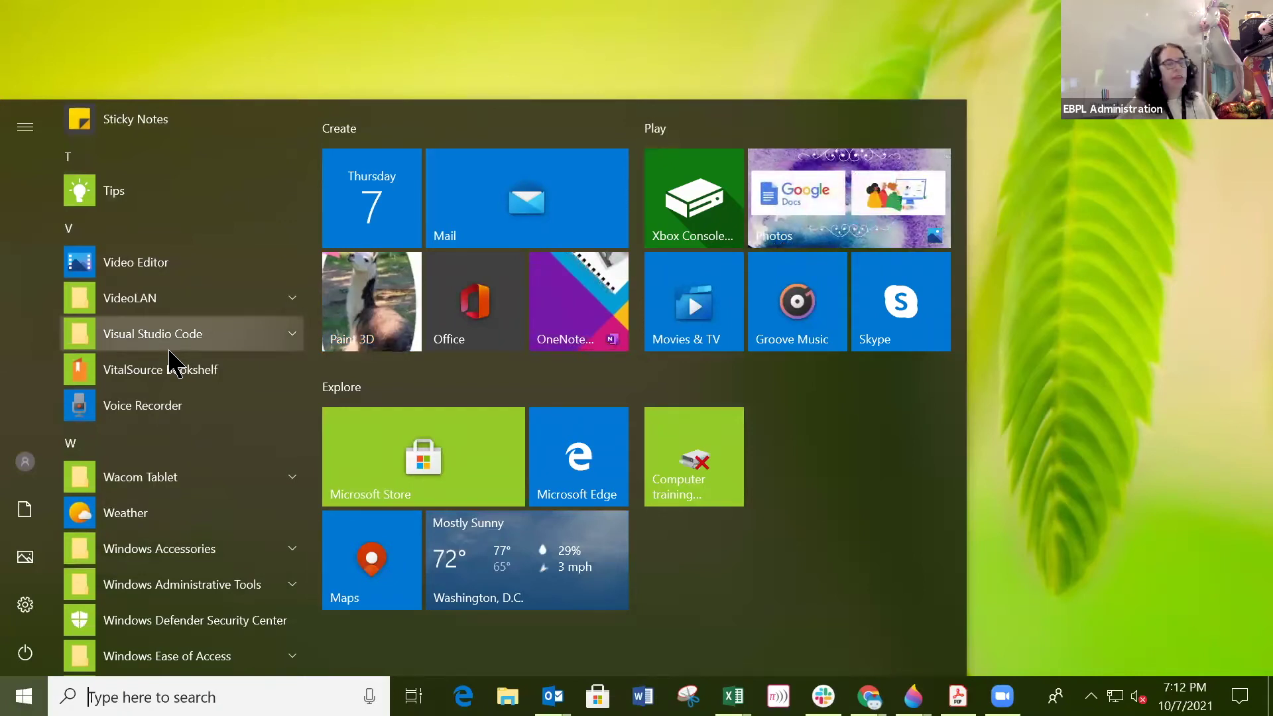
pyautogui.scroll(-5, 145, 454)
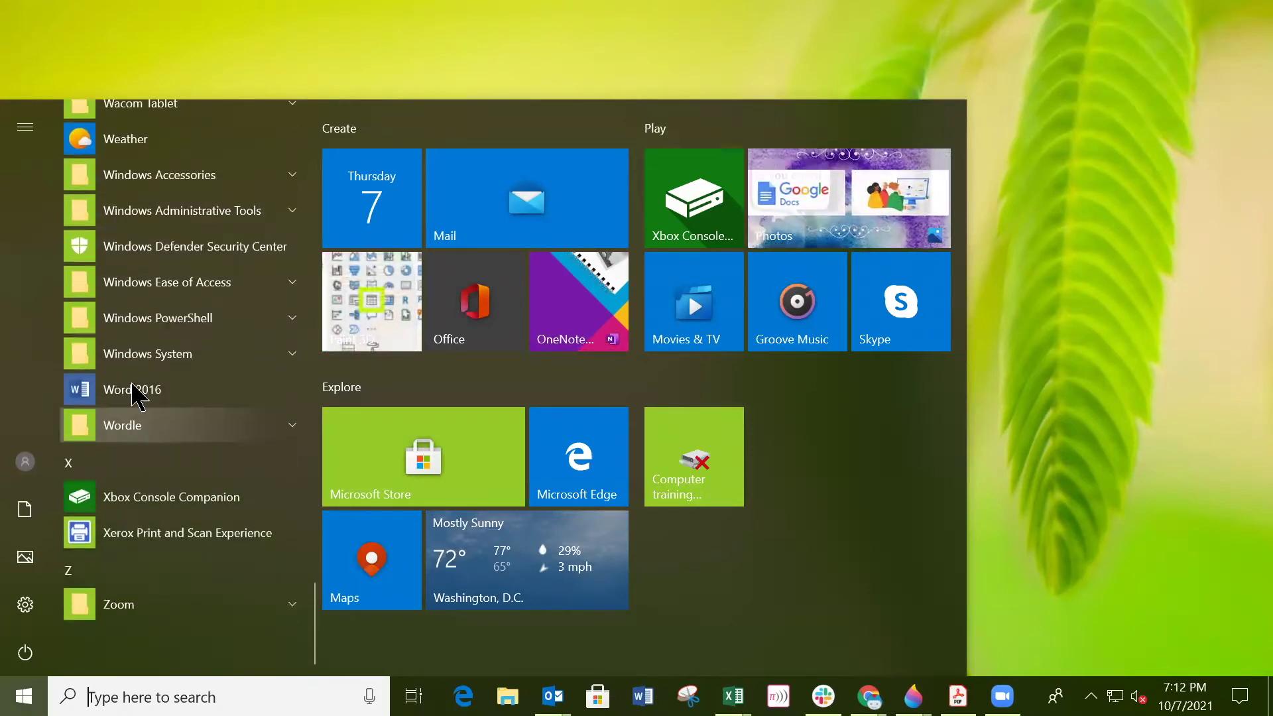
pyautogui.click(135, 391)
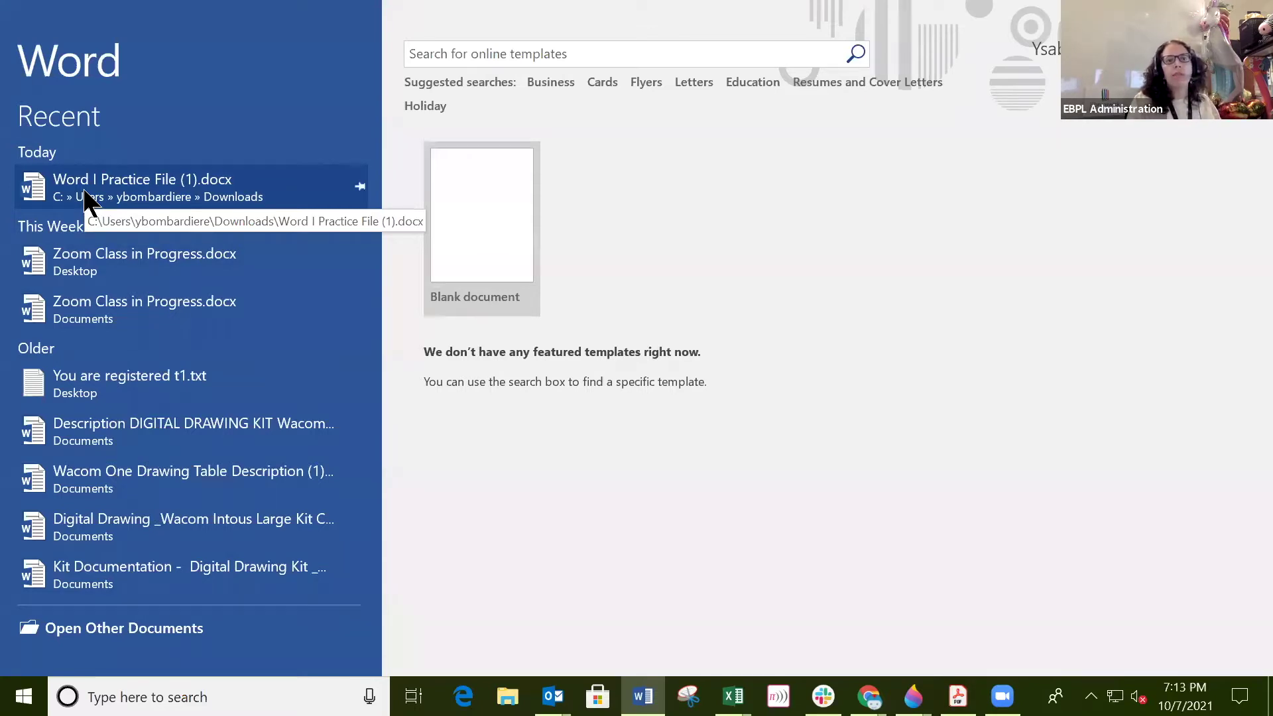
pyautogui.click(120, 197)
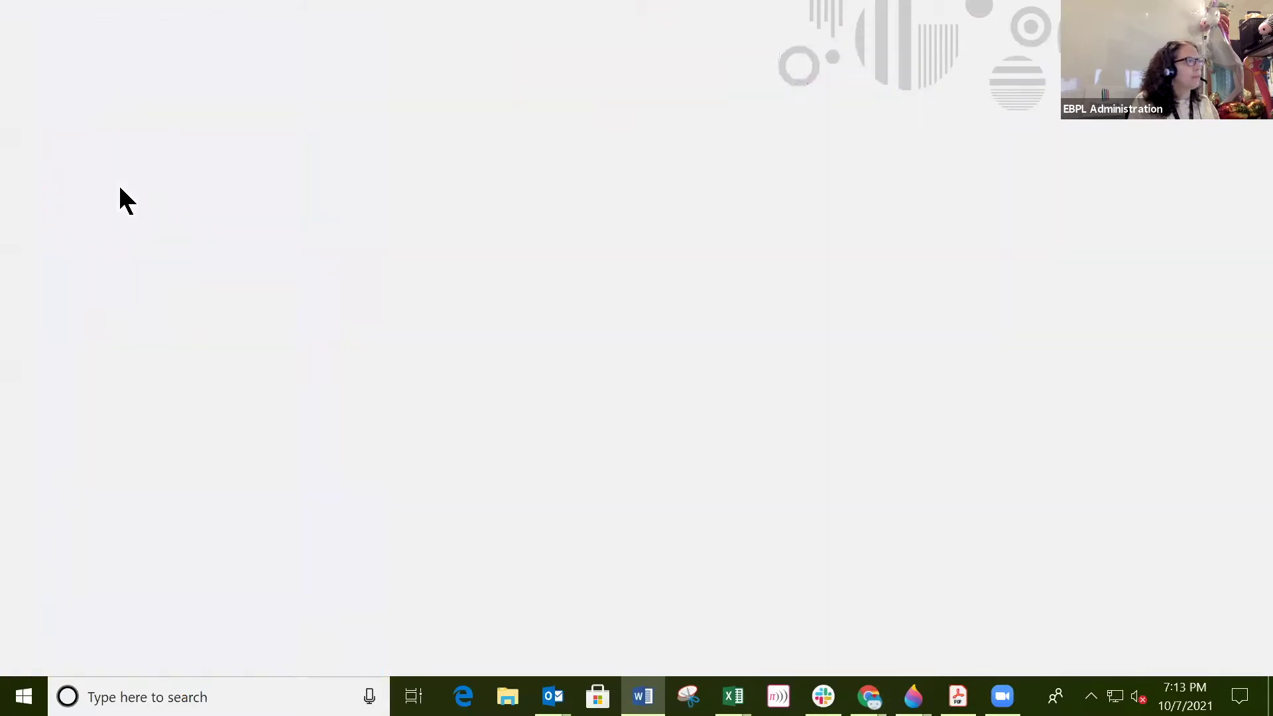
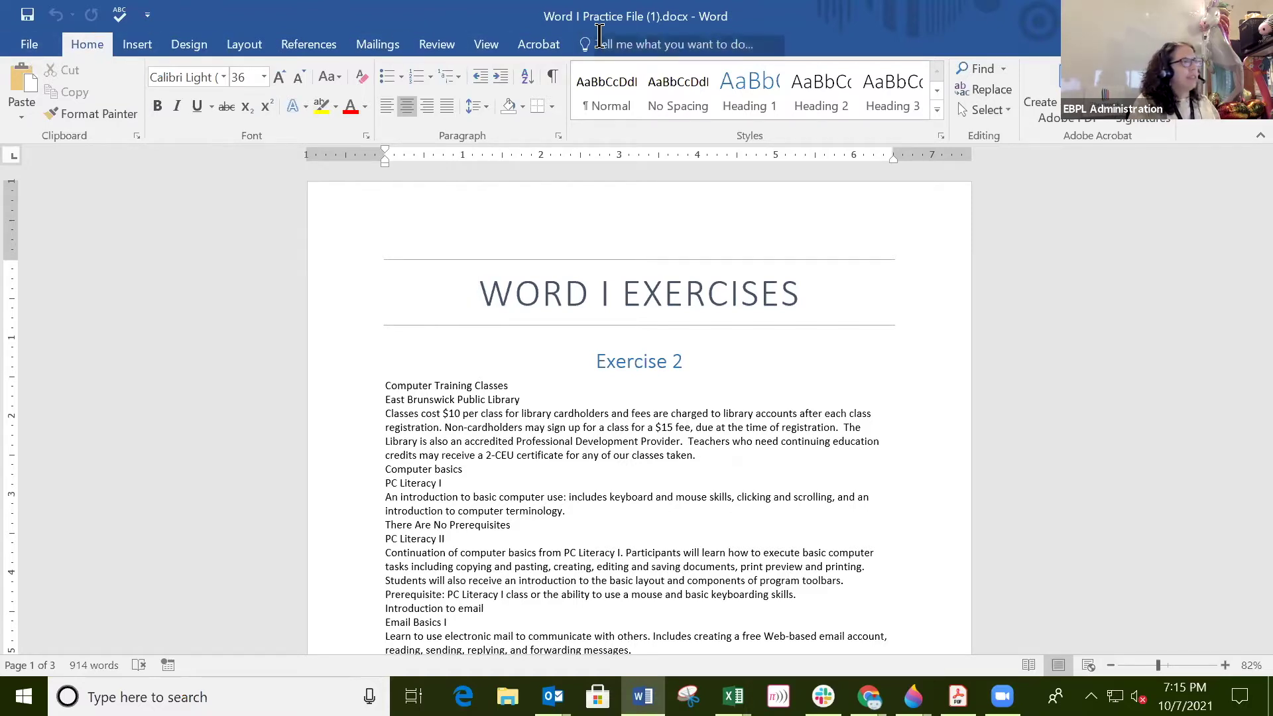
# Look at the document's Info page and return to the document
pyautogui.click(25, 45)
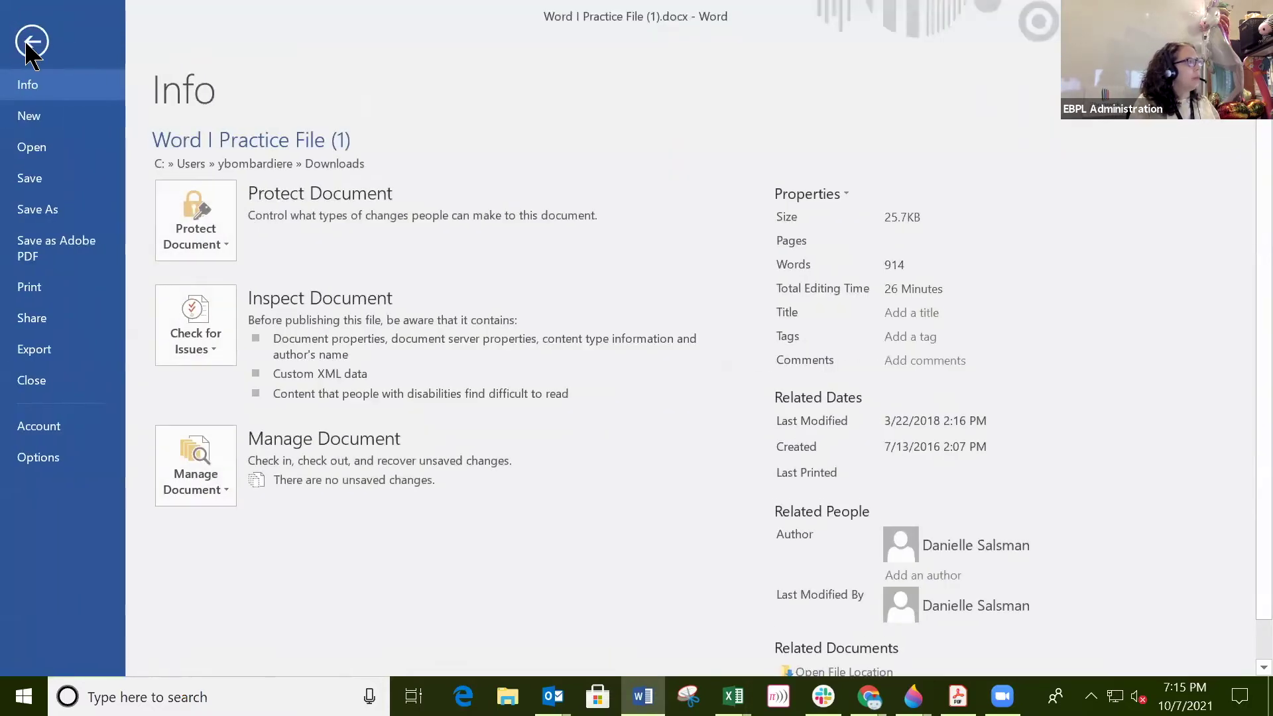
pyautogui.click(31, 41)
pyautogui.click(27, 45)
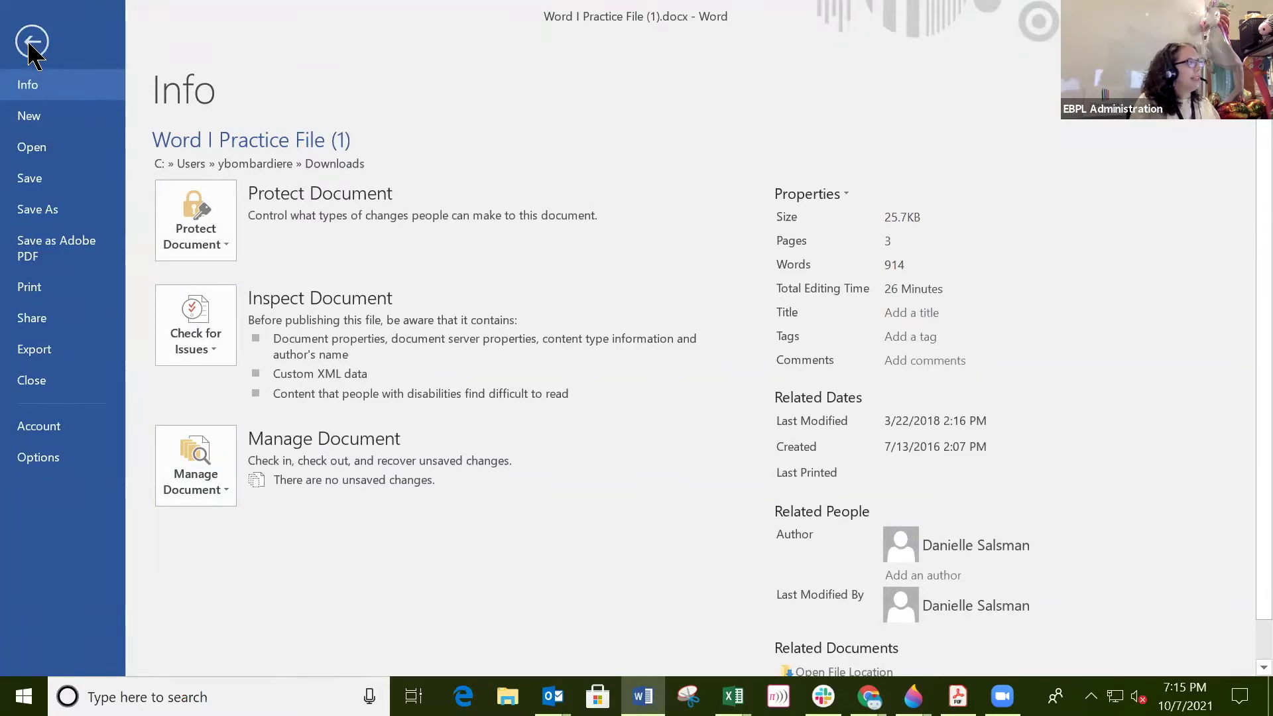
pyautogui.click(32, 40)
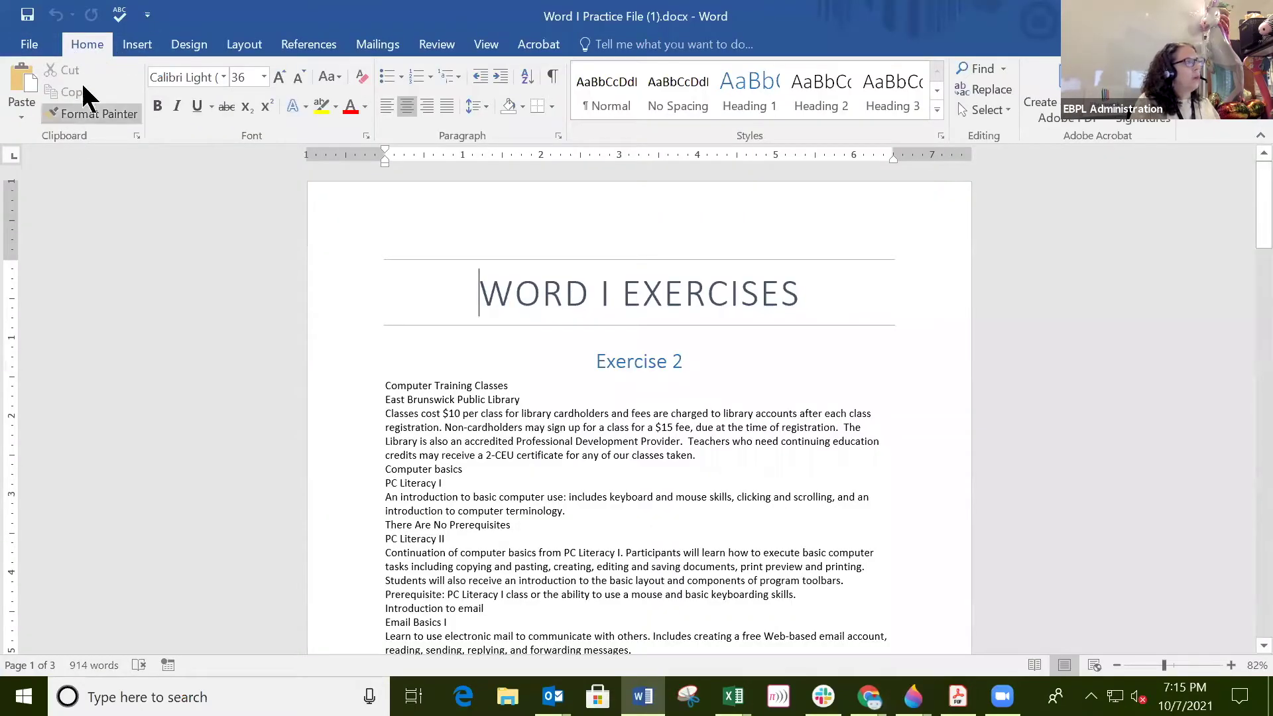
# Survey the ribbon's command sets from Insert through Acrobat, finishing on the Home commands
pyautogui.click(146, 38)
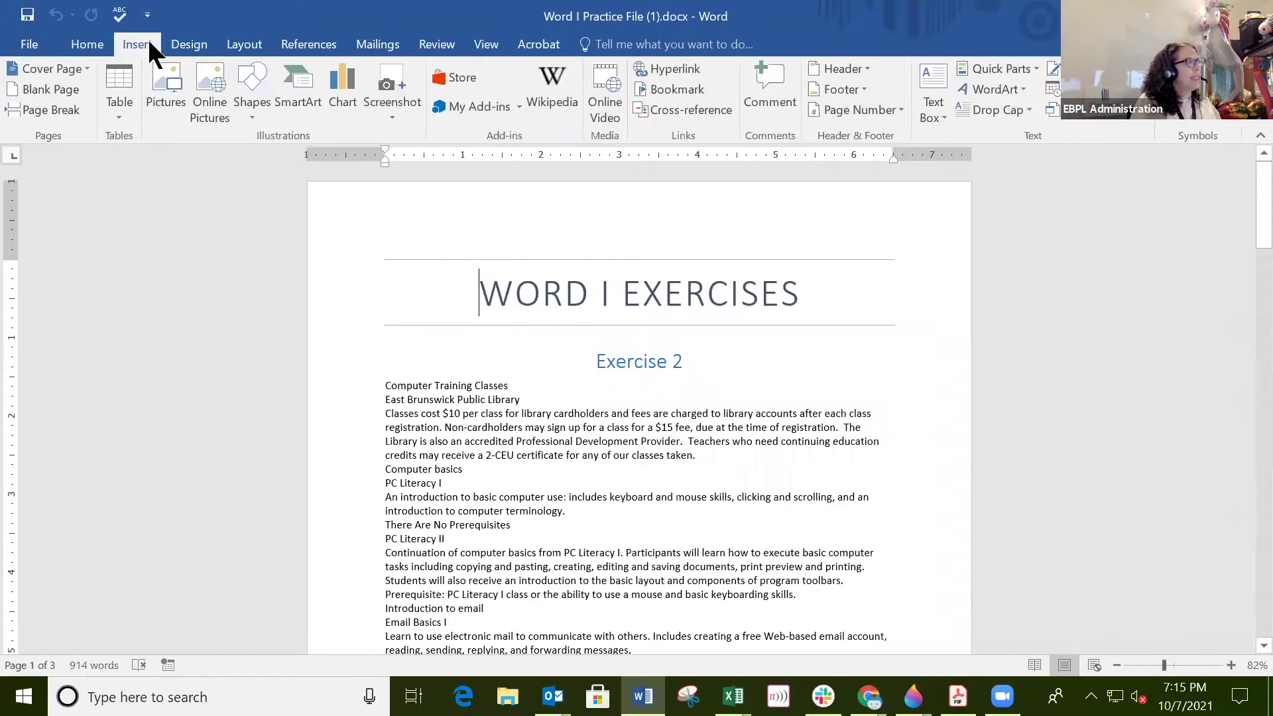
pyautogui.click(196, 45)
pyautogui.click(248, 41)
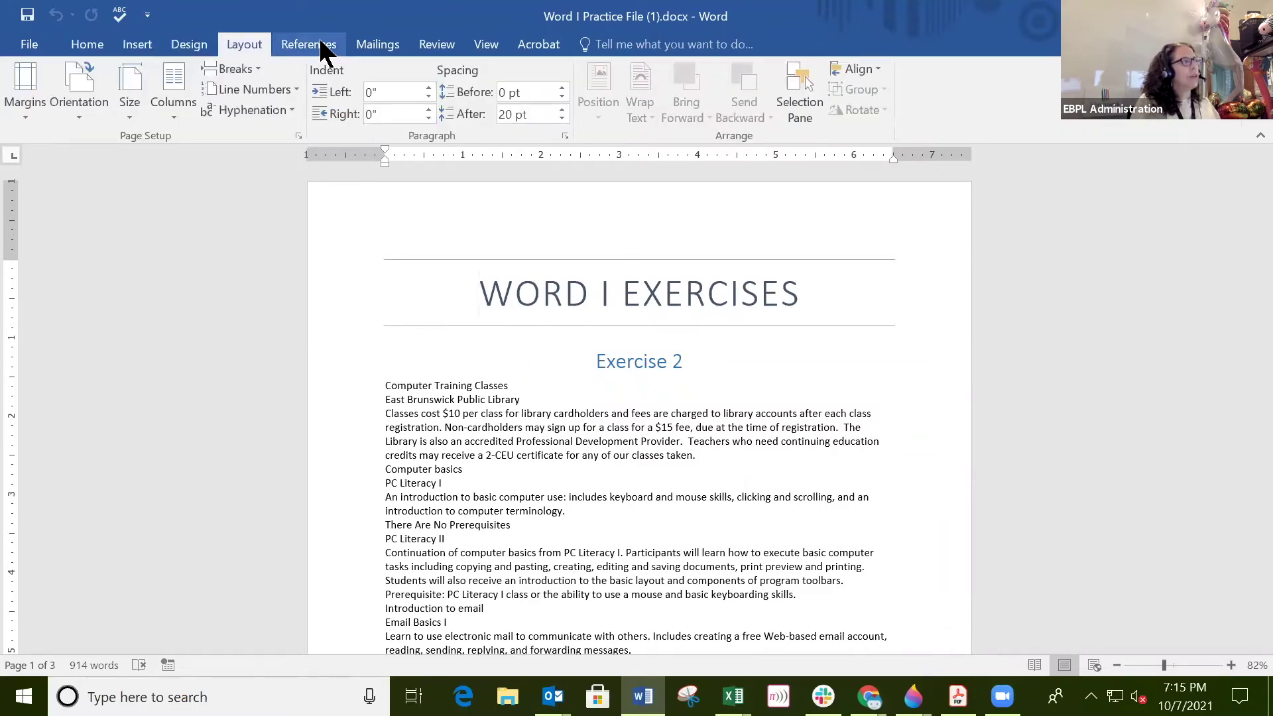
pyautogui.click(323, 45)
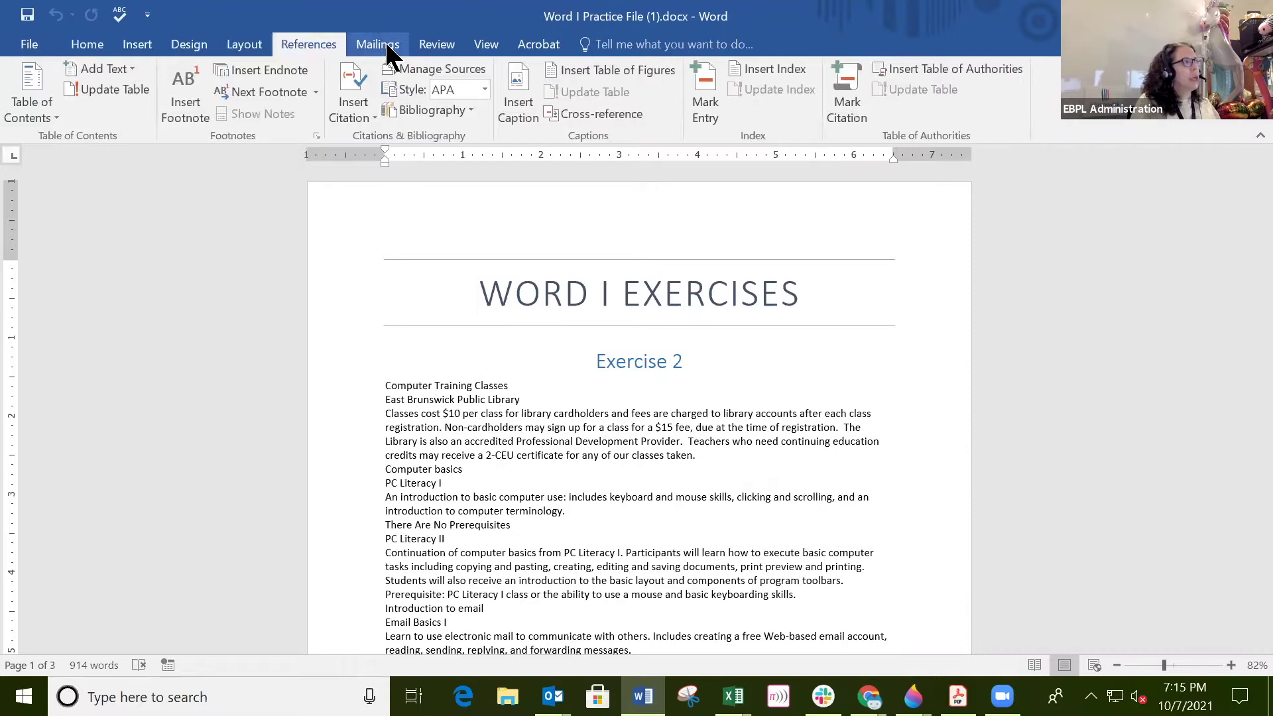
pyautogui.click(384, 41)
pyautogui.click(436, 46)
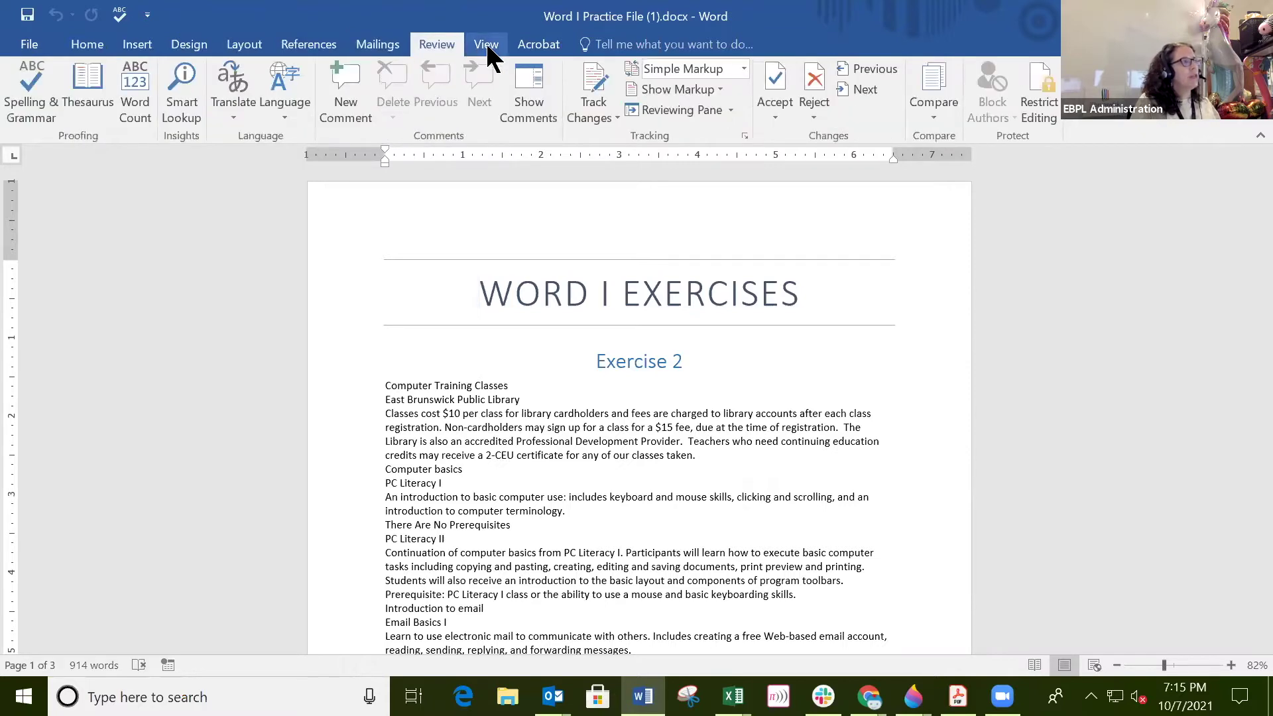
pyautogui.click(486, 42)
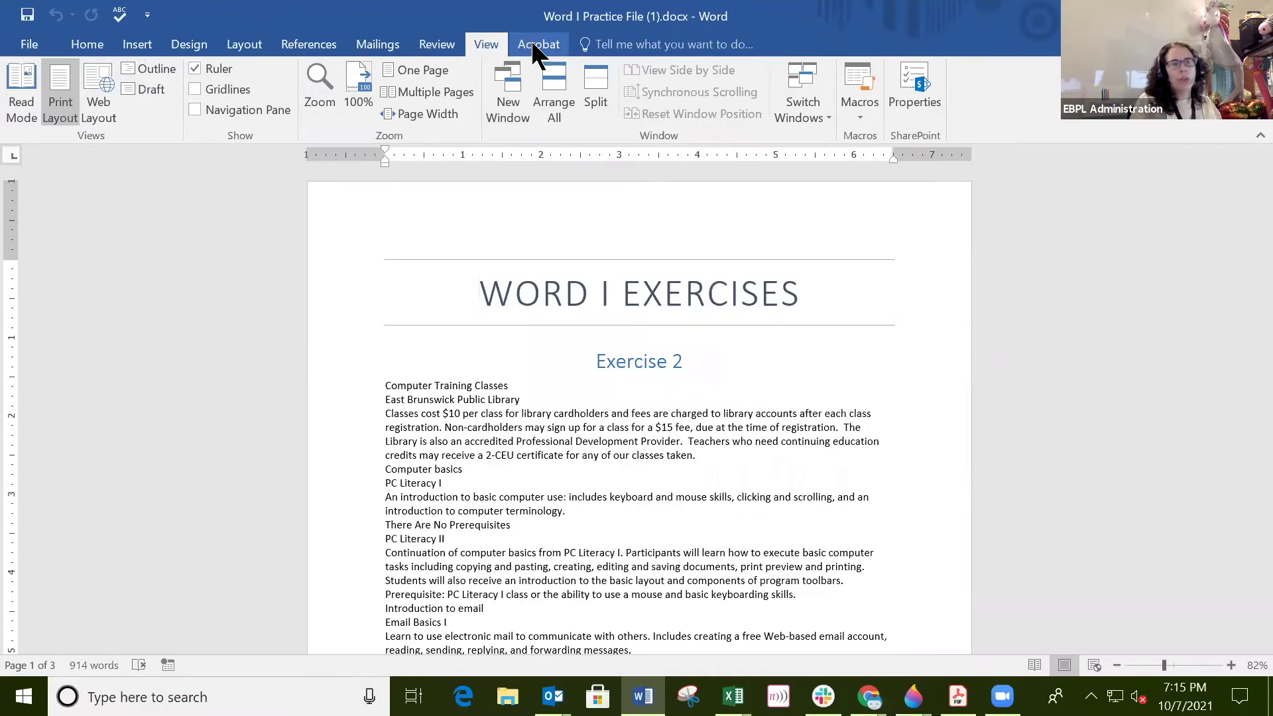
pyautogui.click(531, 41)
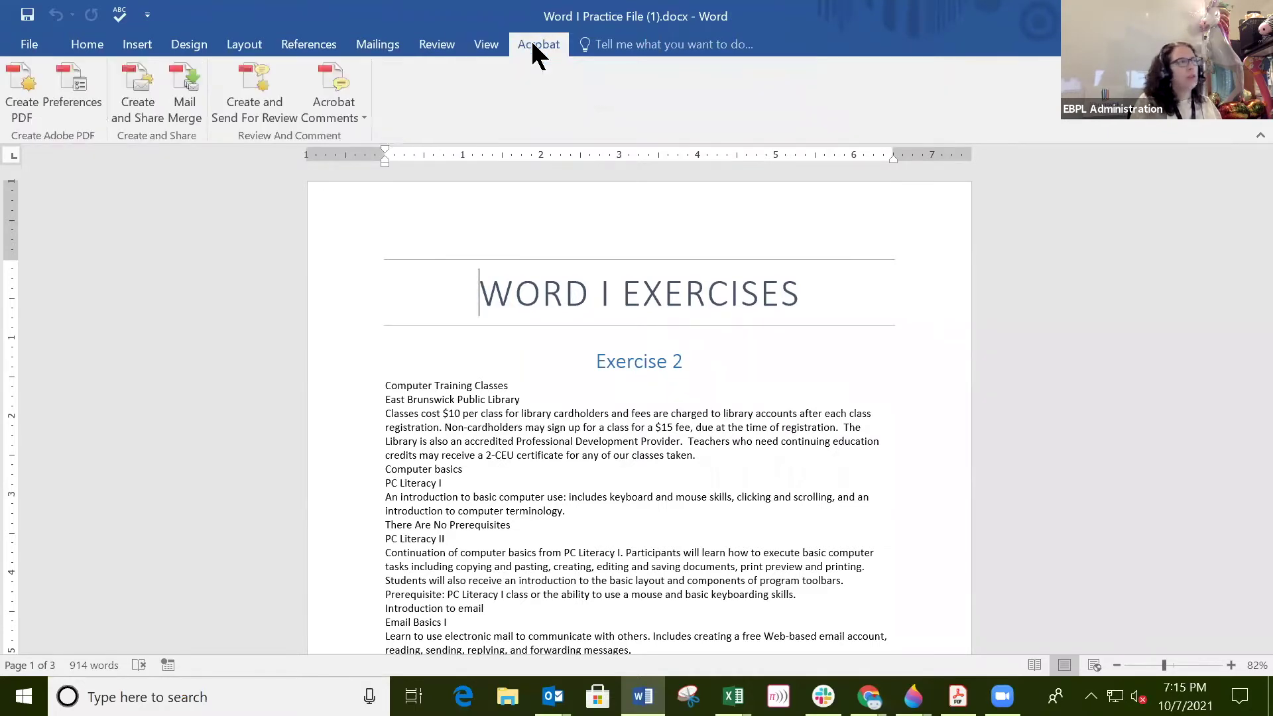
pyautogui.click(490, 40)
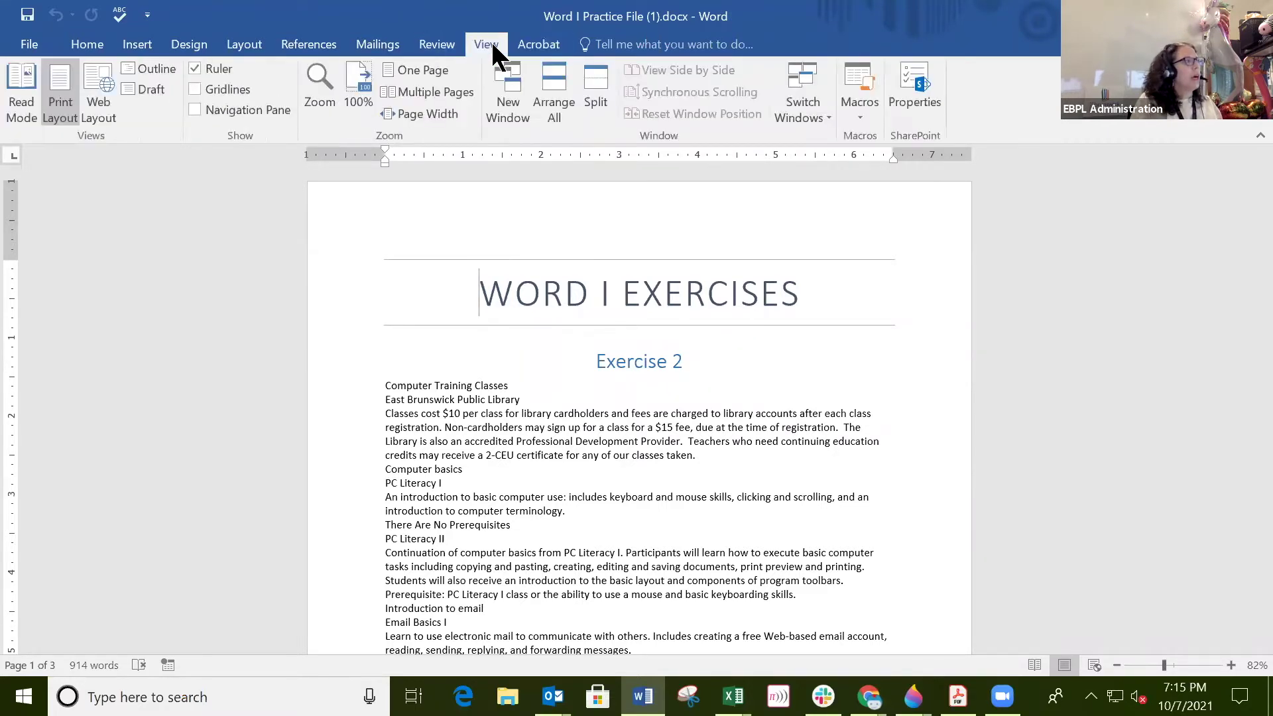
pyautogui.click(88, 41)
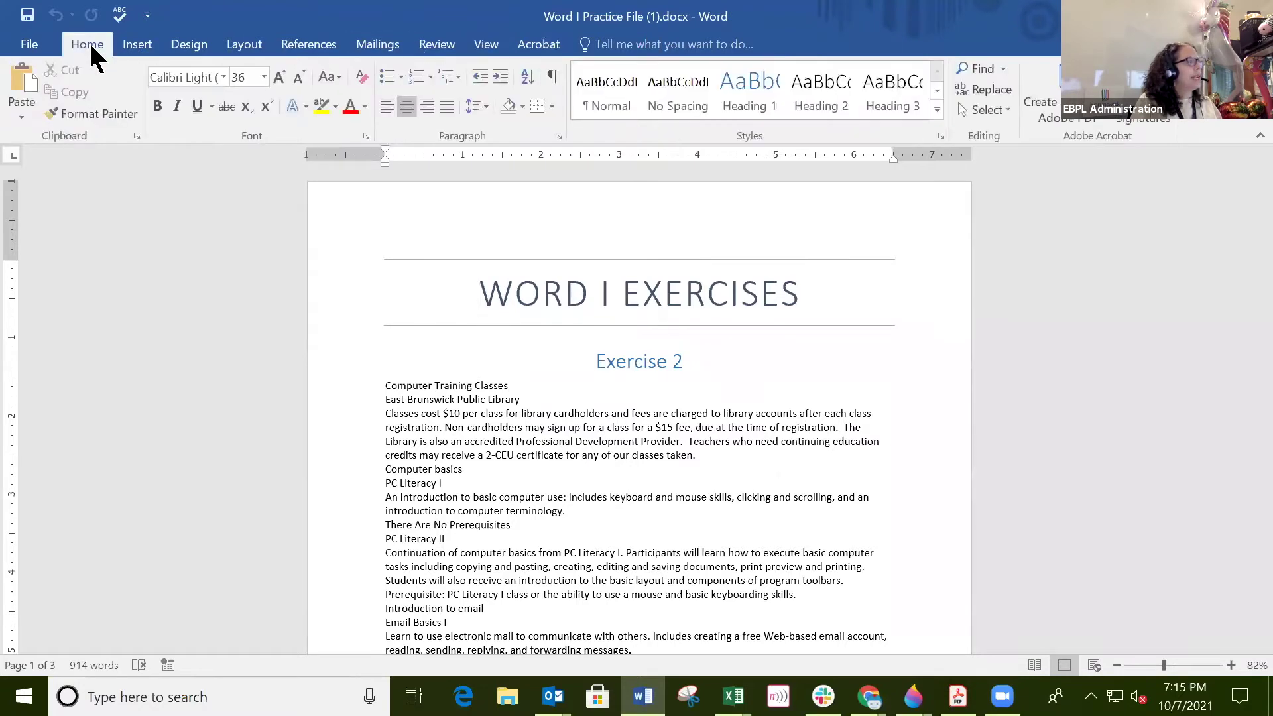
# Go through the ribbon's command sets again from Insert to View and return to the Home commands
pyautogui.click(140, 44)
pyautogui.click(188, 43)
pyautogui.click(245, 47)
pyautogui.click(325, 45)
pyautogui.click(375, 45)
pyautogui.click(434, 43)
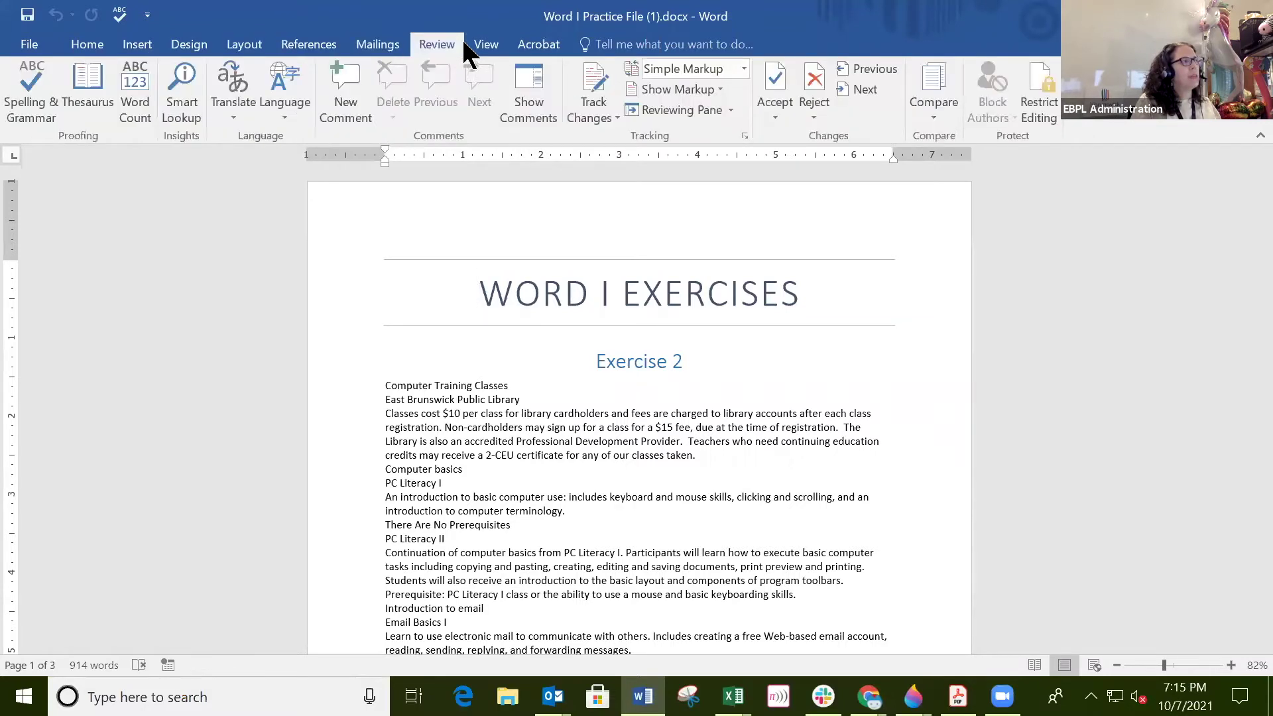
pyautogui.click(486, 40)
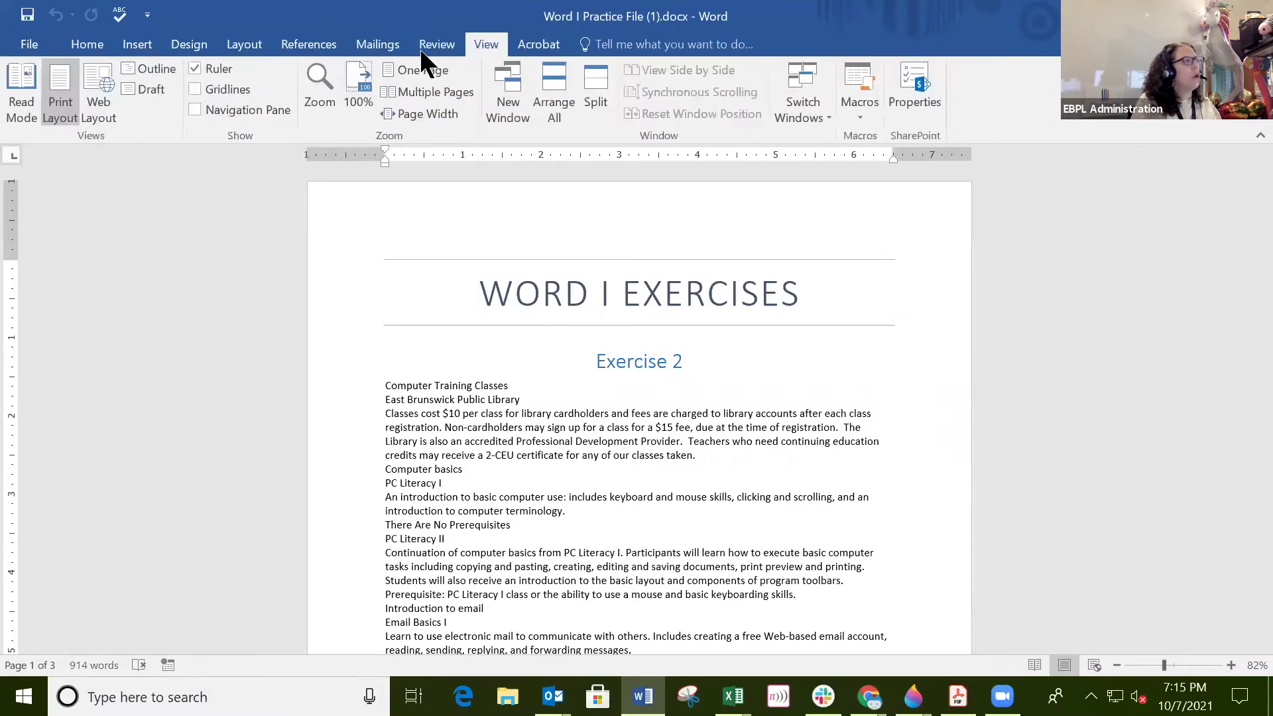
pyautogui.click(96, 41)
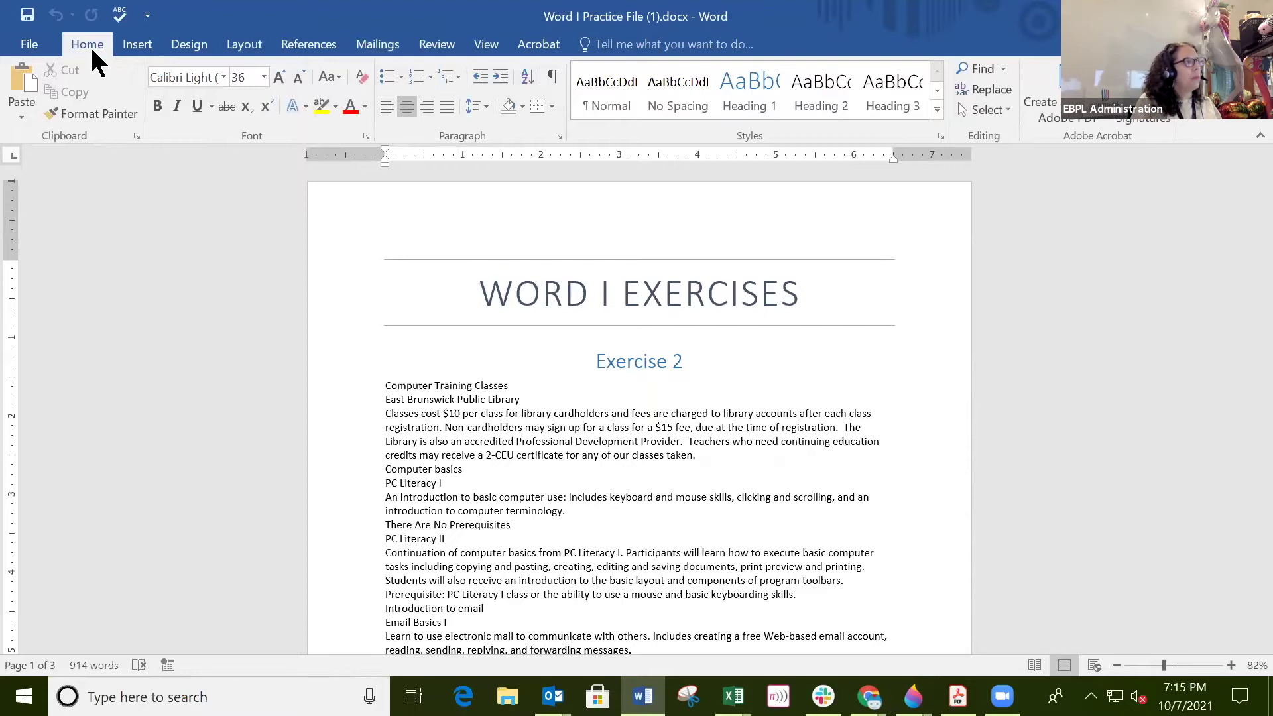
# Examine the Insert, Layout, Mailings, Review, References and Design command groups, ending back on the Insert commands
pyautogui.click(137, 47)
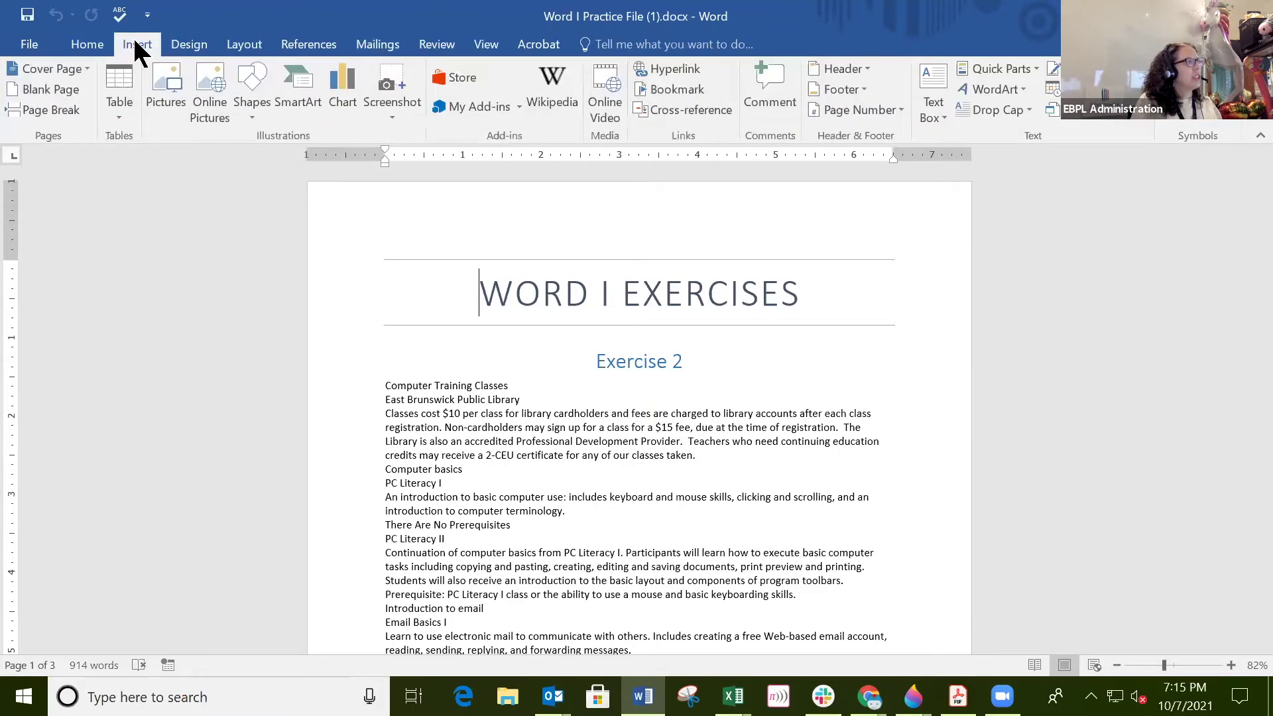
pyautogui.click(240, 47)
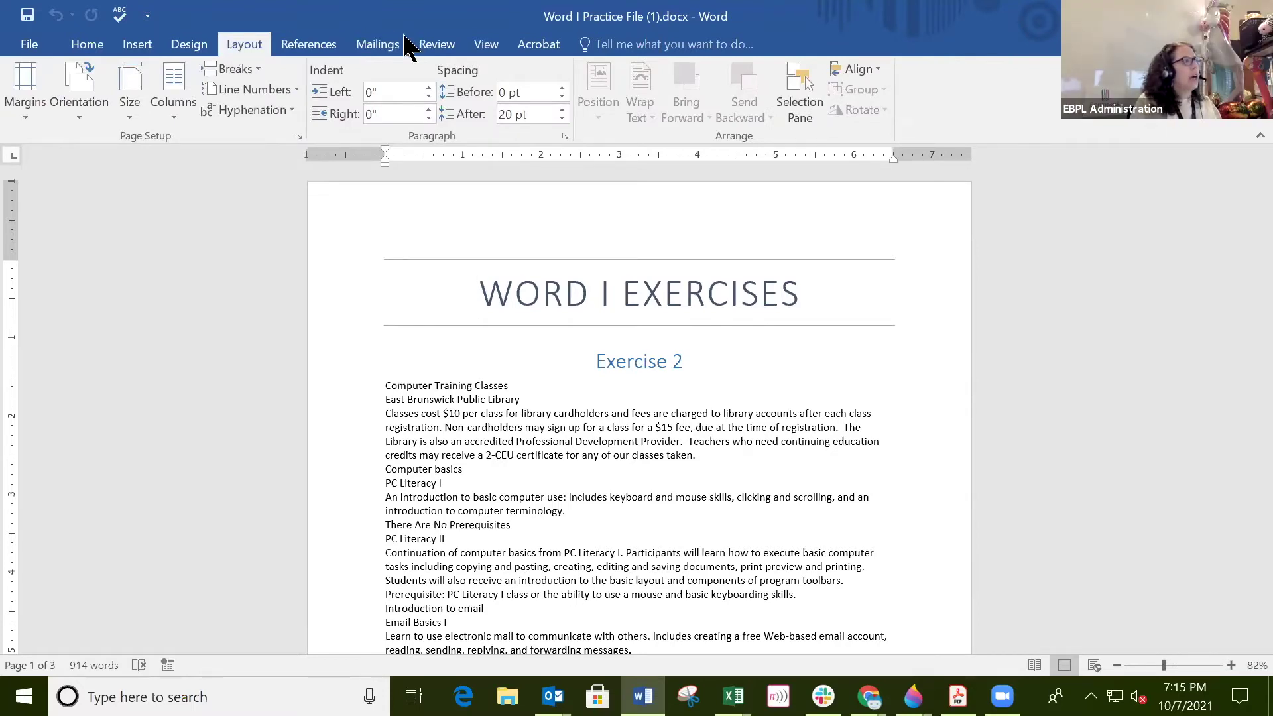
pyautogui.click(382, 47)
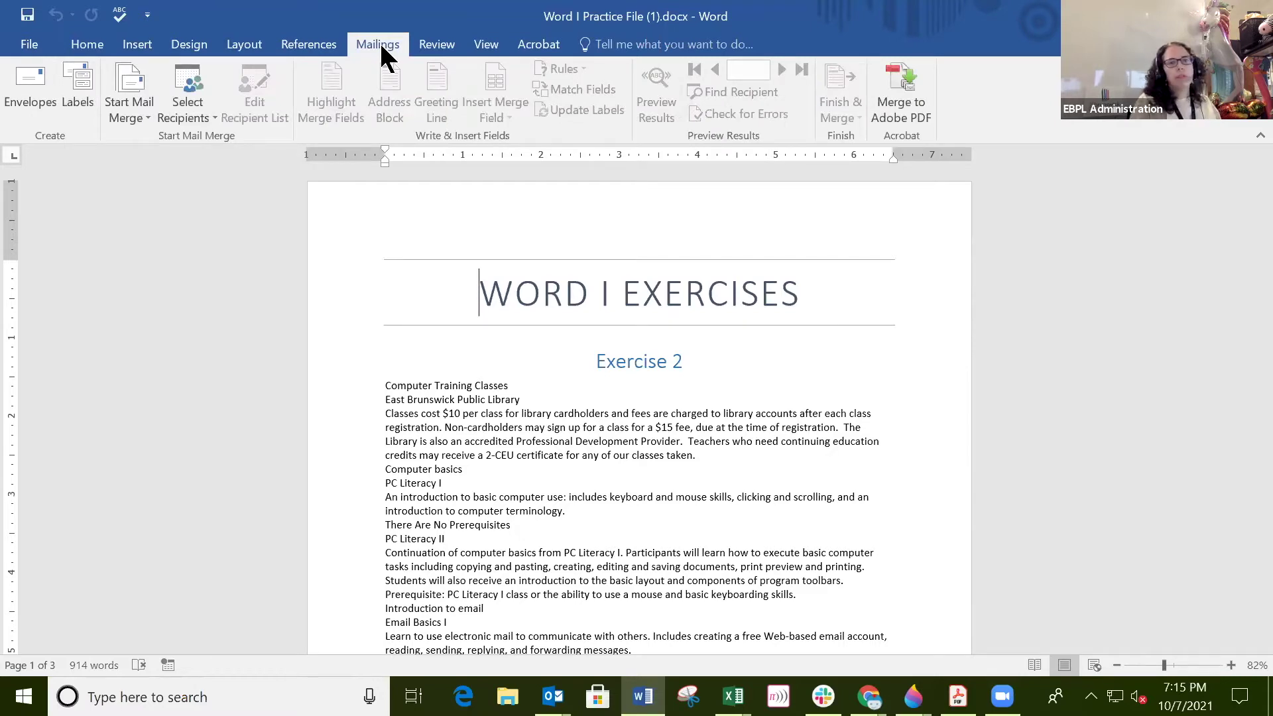
pyautogui.click(435, 44)
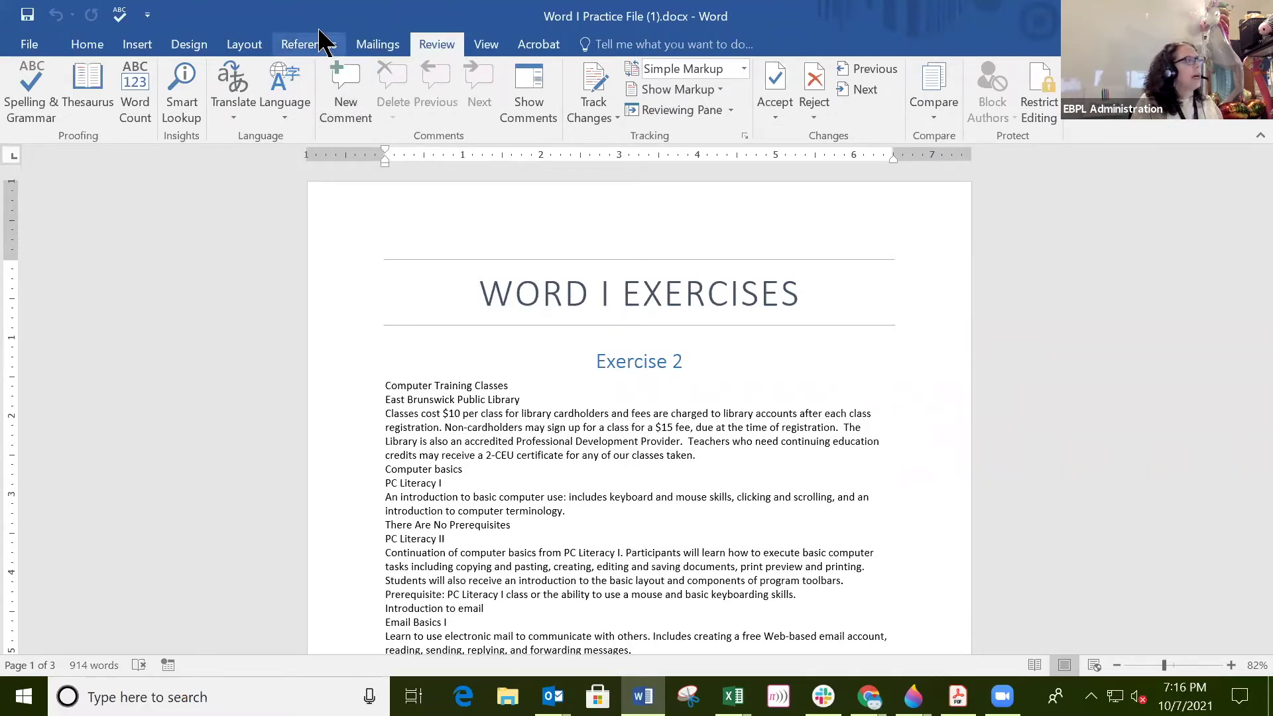
pyautogui.click(299, 45)
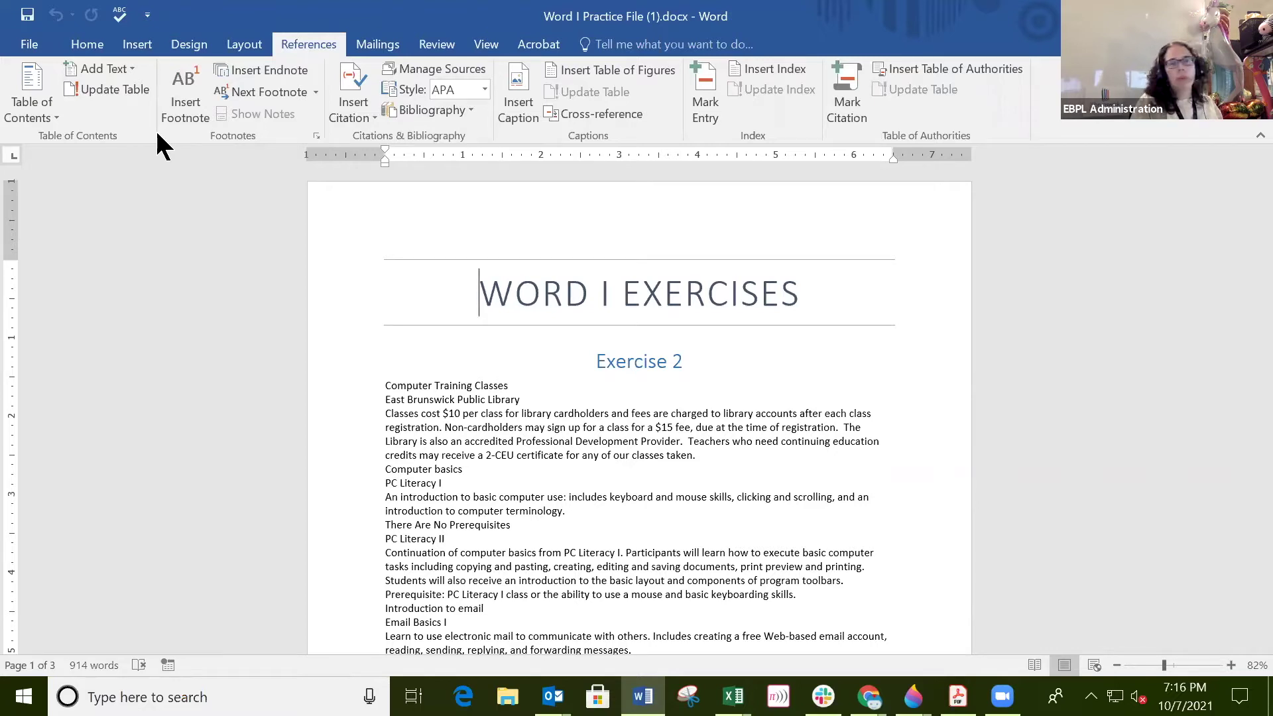
pyautogui.click(240, 44)
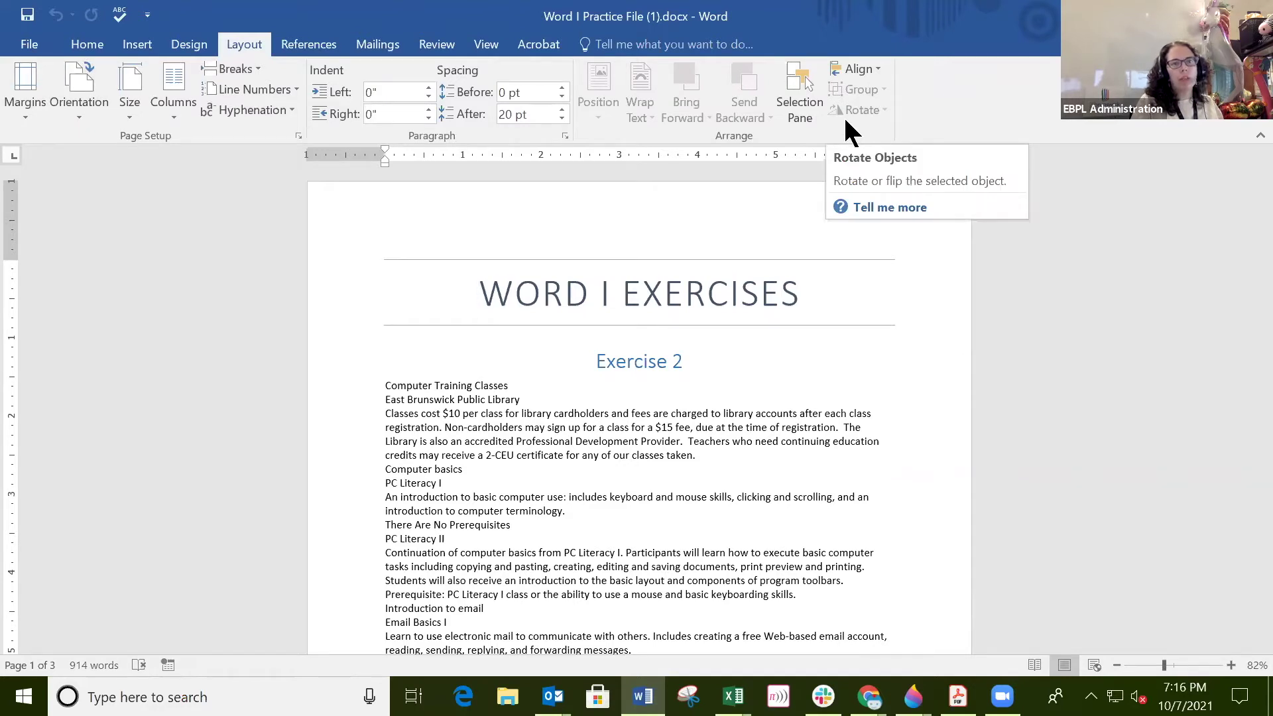
pyautogui.click(174, 45)
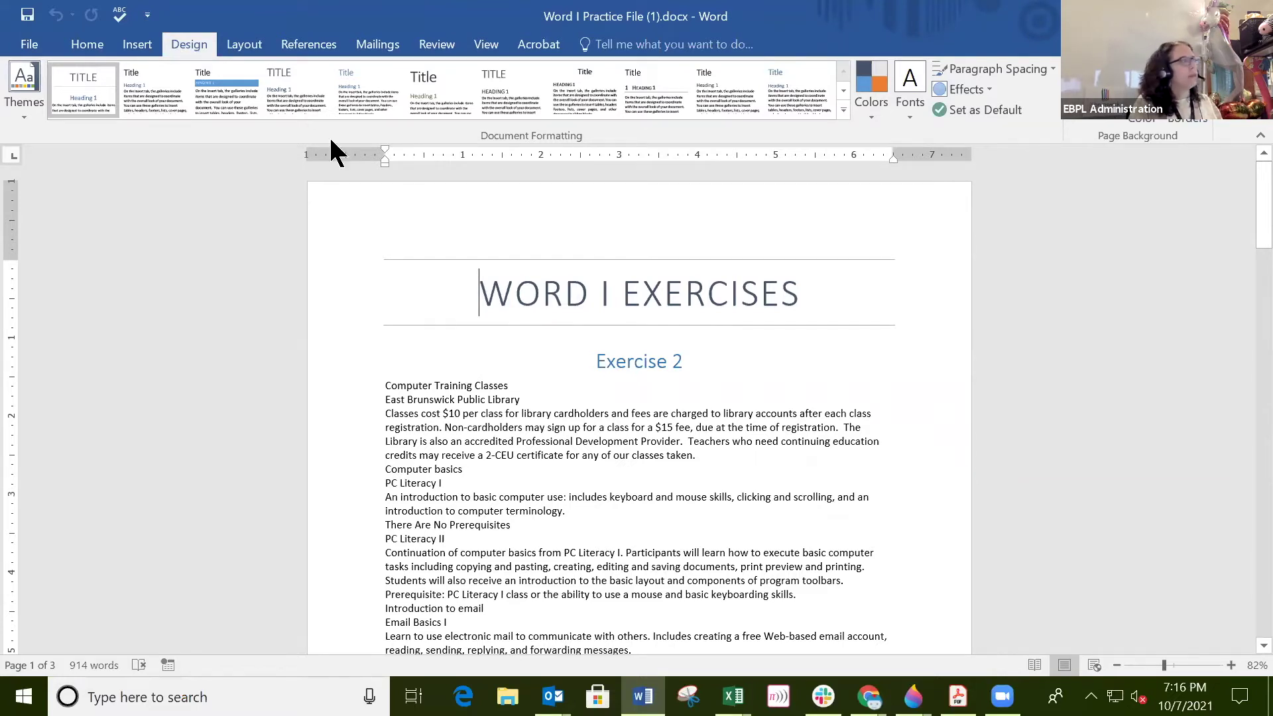
pyautogui.click(141, 47)
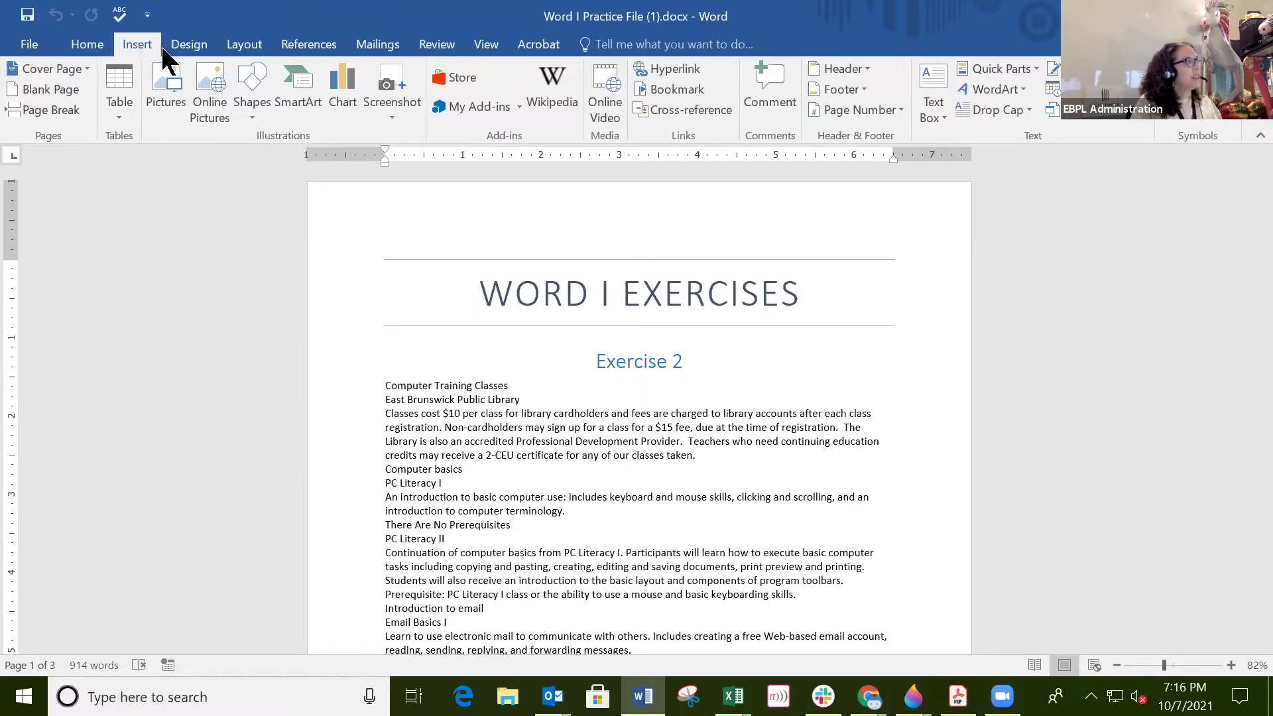
# Among the Home commands, look at the Styles list and the full Paragraph and Font settings, closing each without changes
pyautogui.click(88, 45)
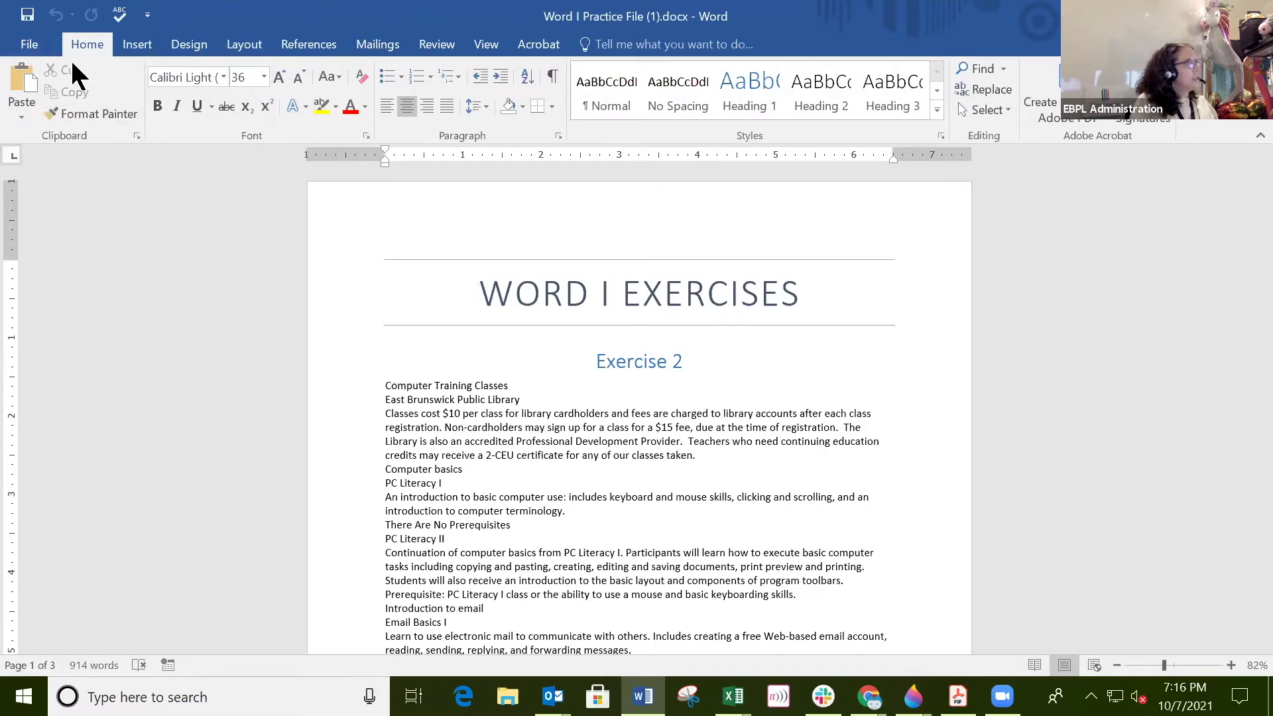
pyautogui.click(57, 114)
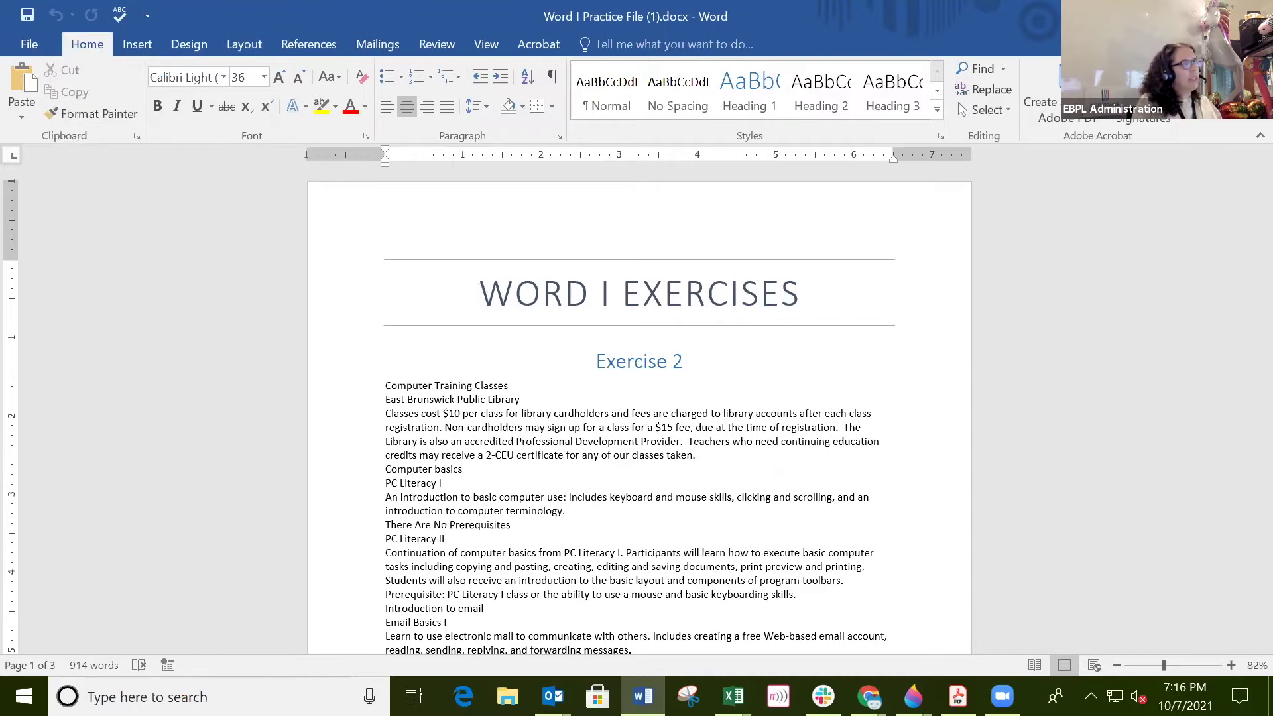
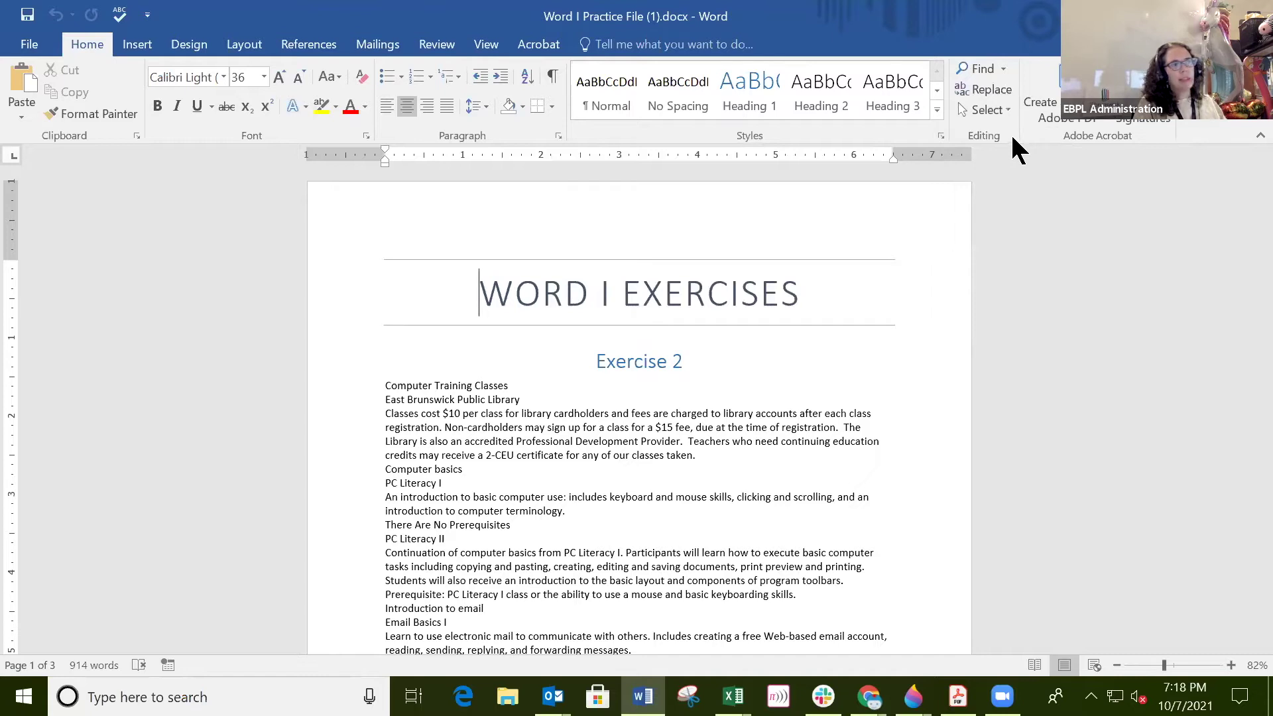
pyautogui.click(939, 135)
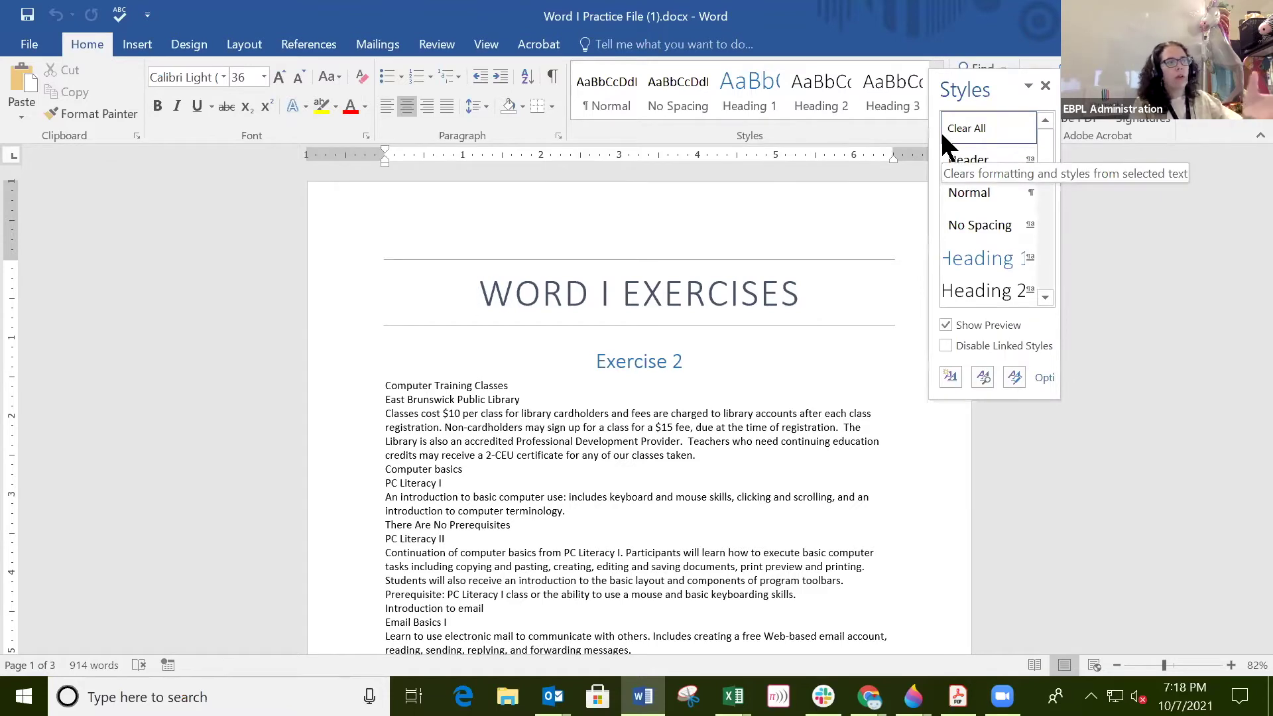
pyautogui.click(558, 135)
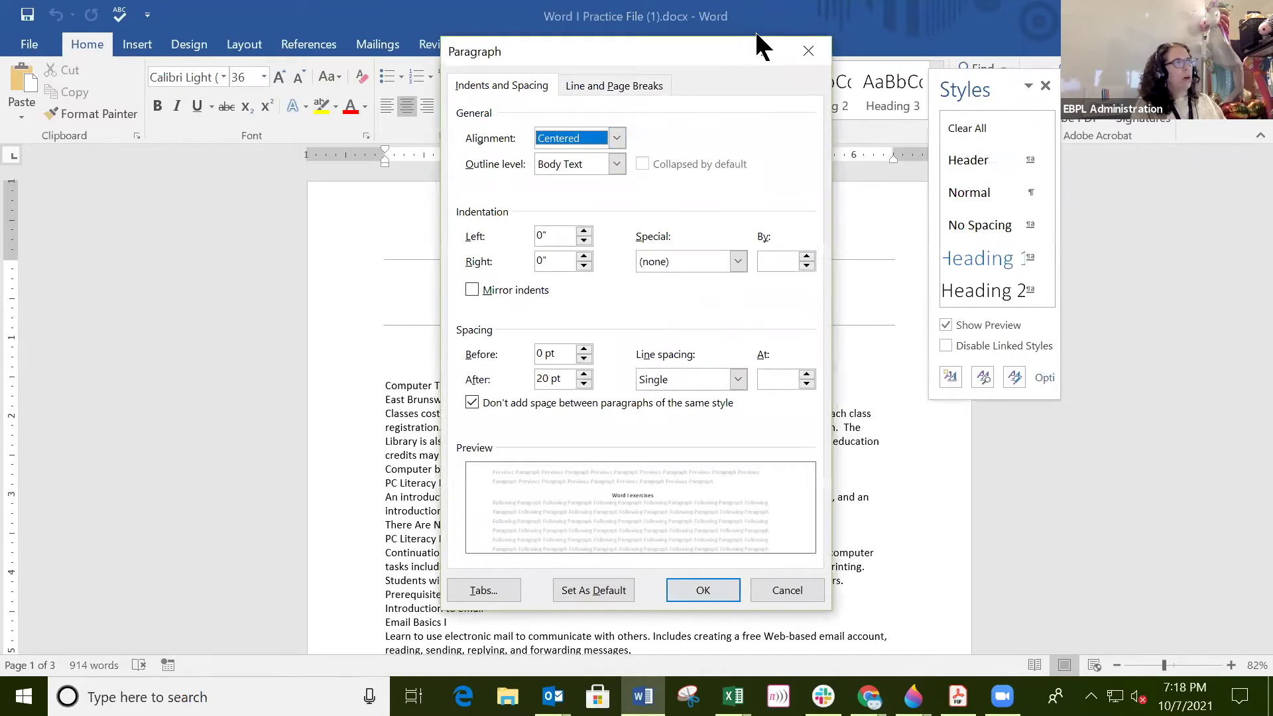
pyautogui.click(808, 51)
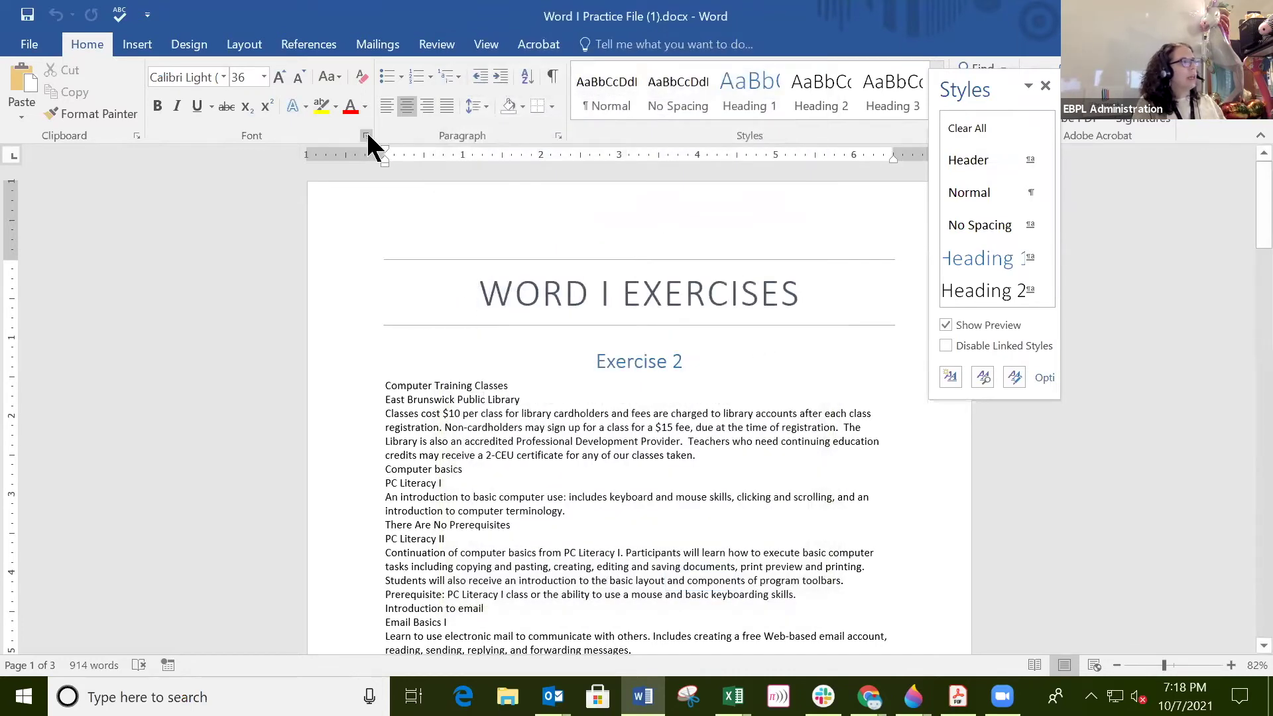
pyautogui.click(367, 136)
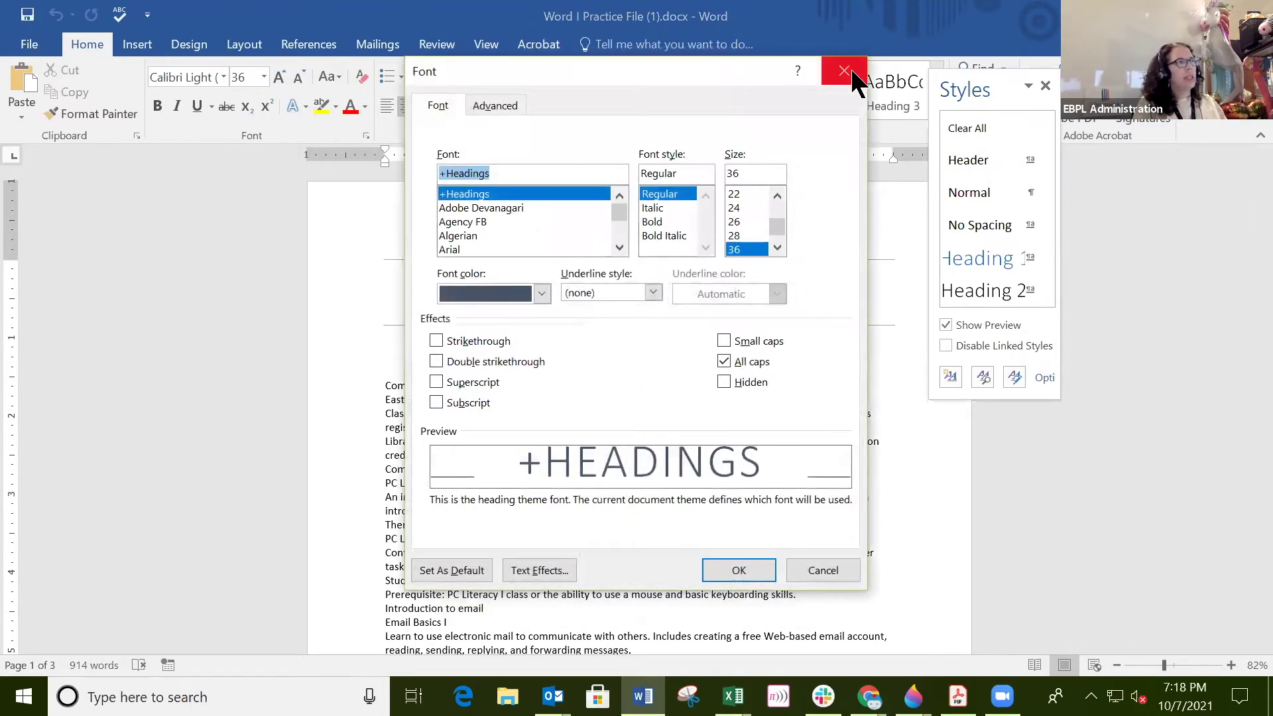
pyautogui.click(844, 71)
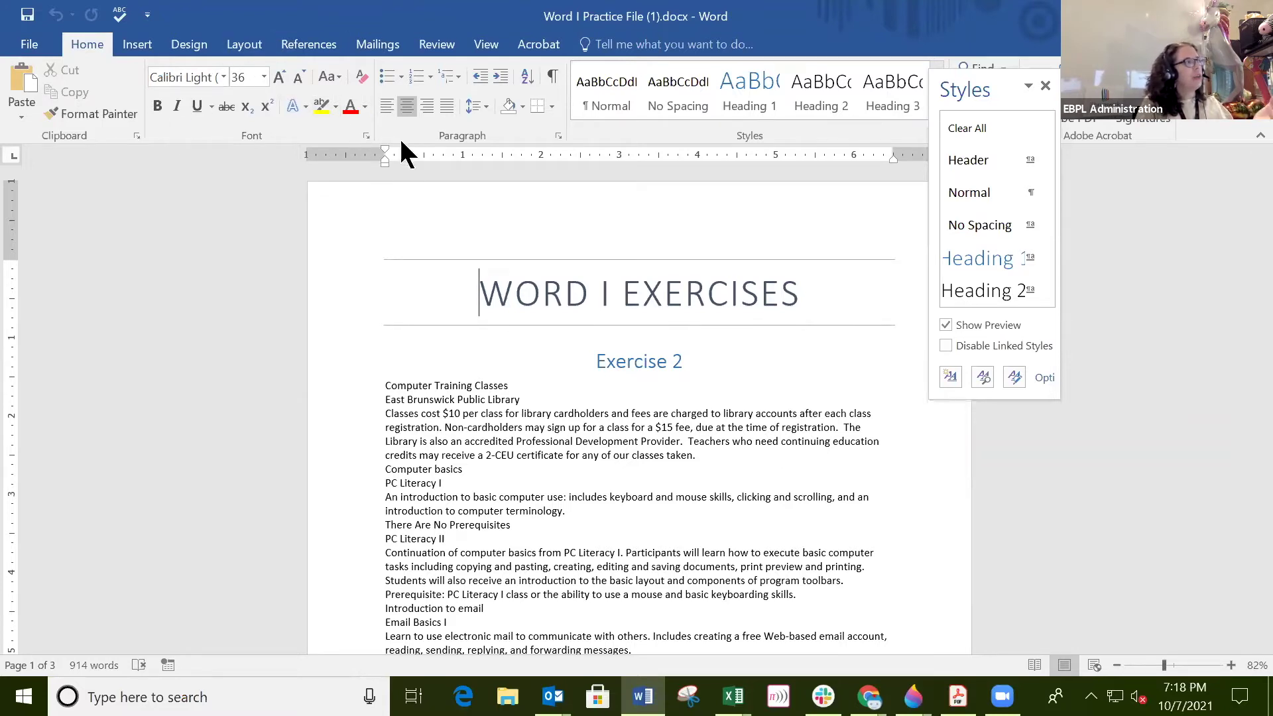
pyautogui.click(1046, 85)
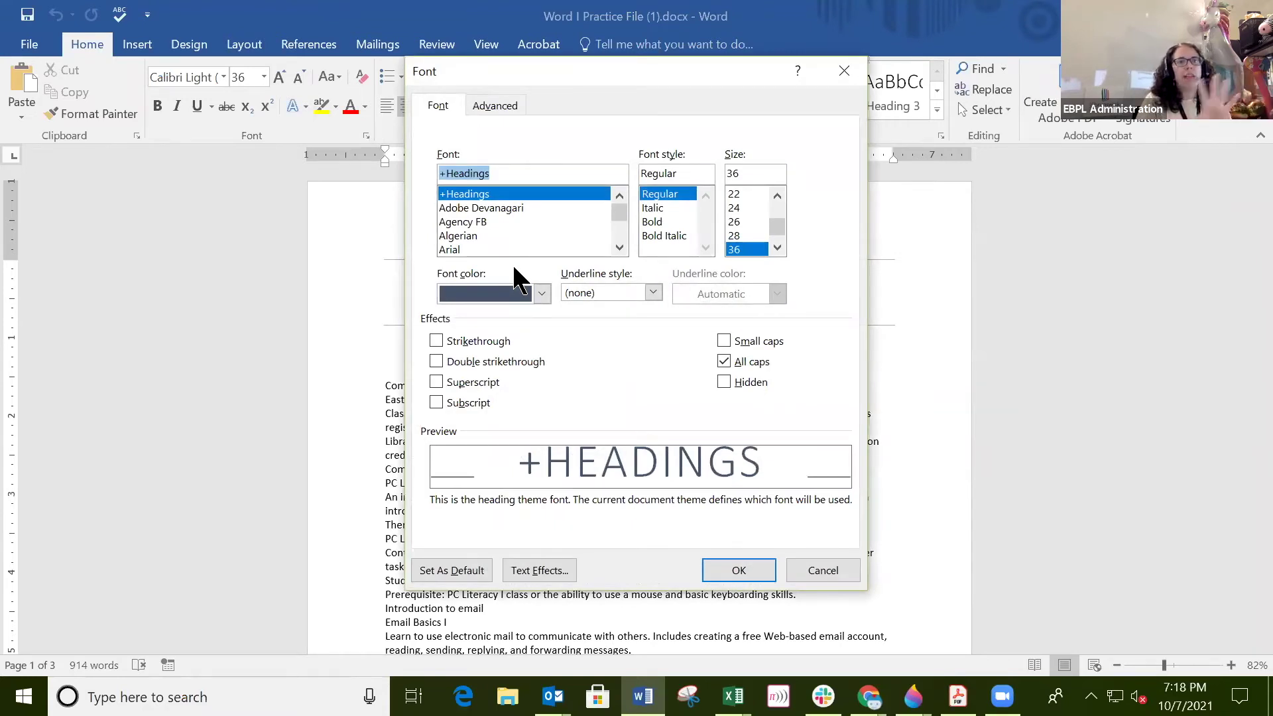
pyautogui.click(820, 560)
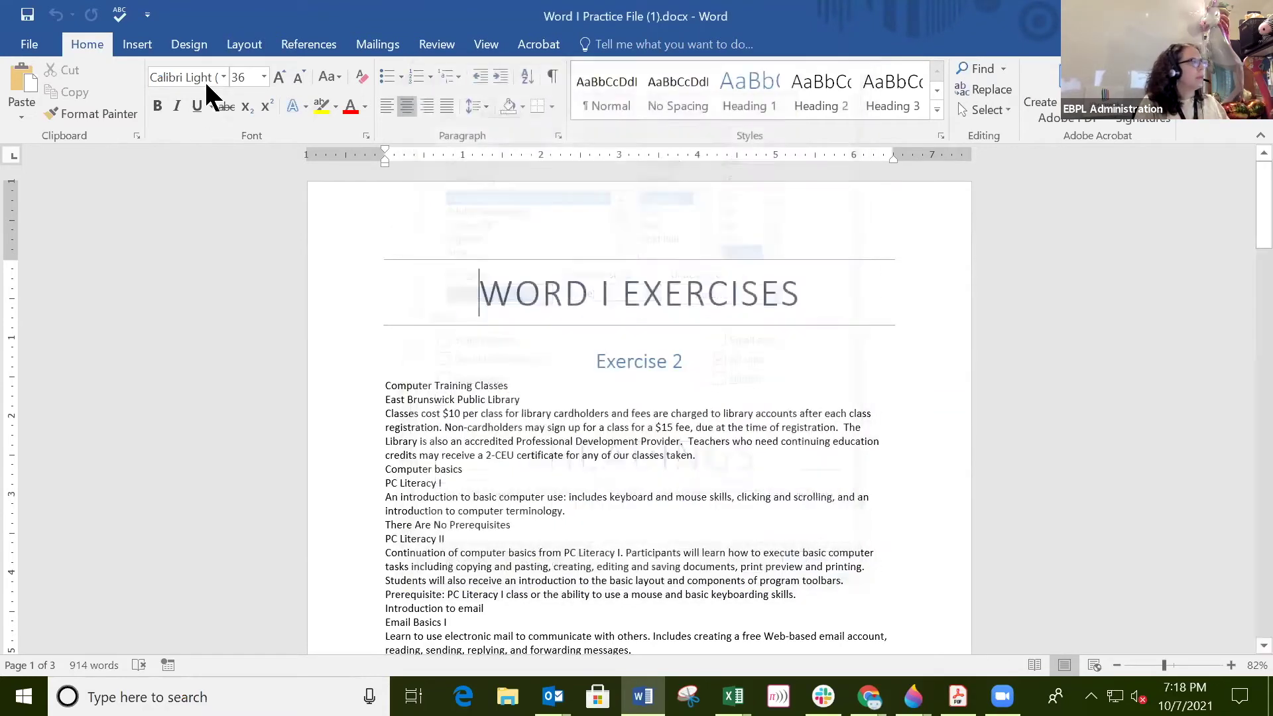
# Go through the Insert and Design commands to Layout, and view its full Page Setup and Paragraph settings without changing anything
pyautogui.click(142, 40)
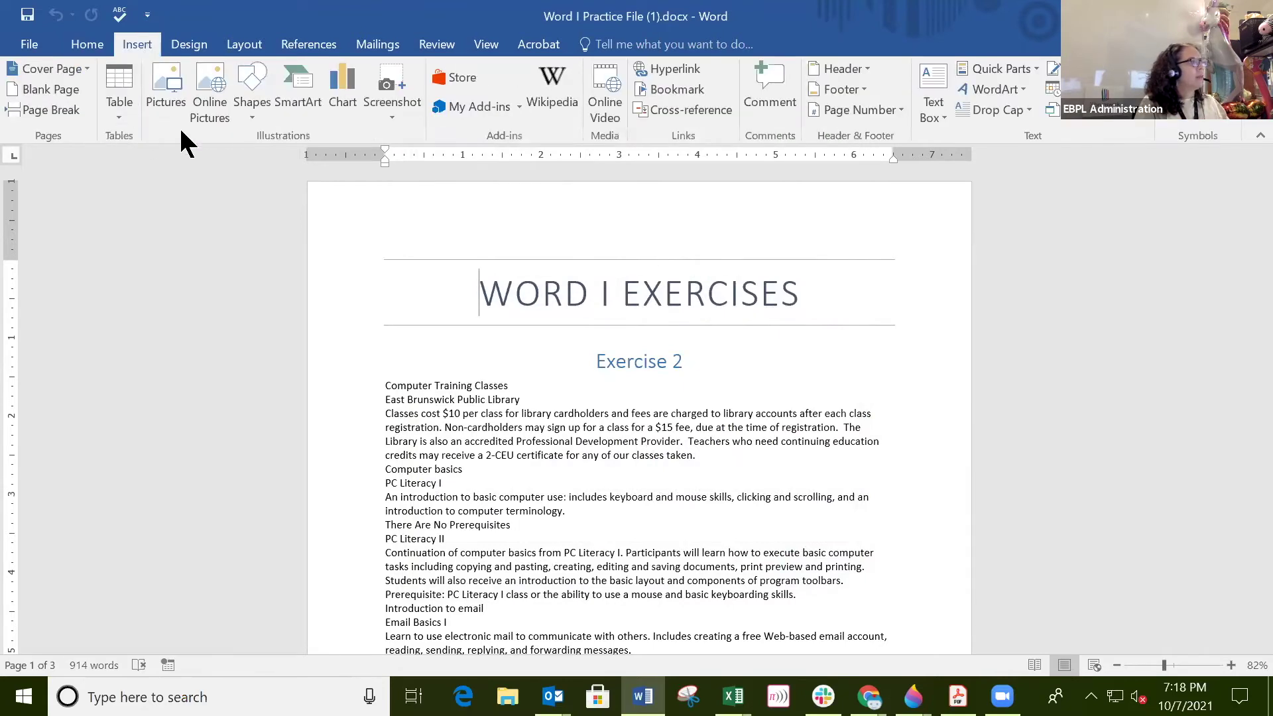
pyautogui.click(198, 46)
pyautogui.click(255, 45)
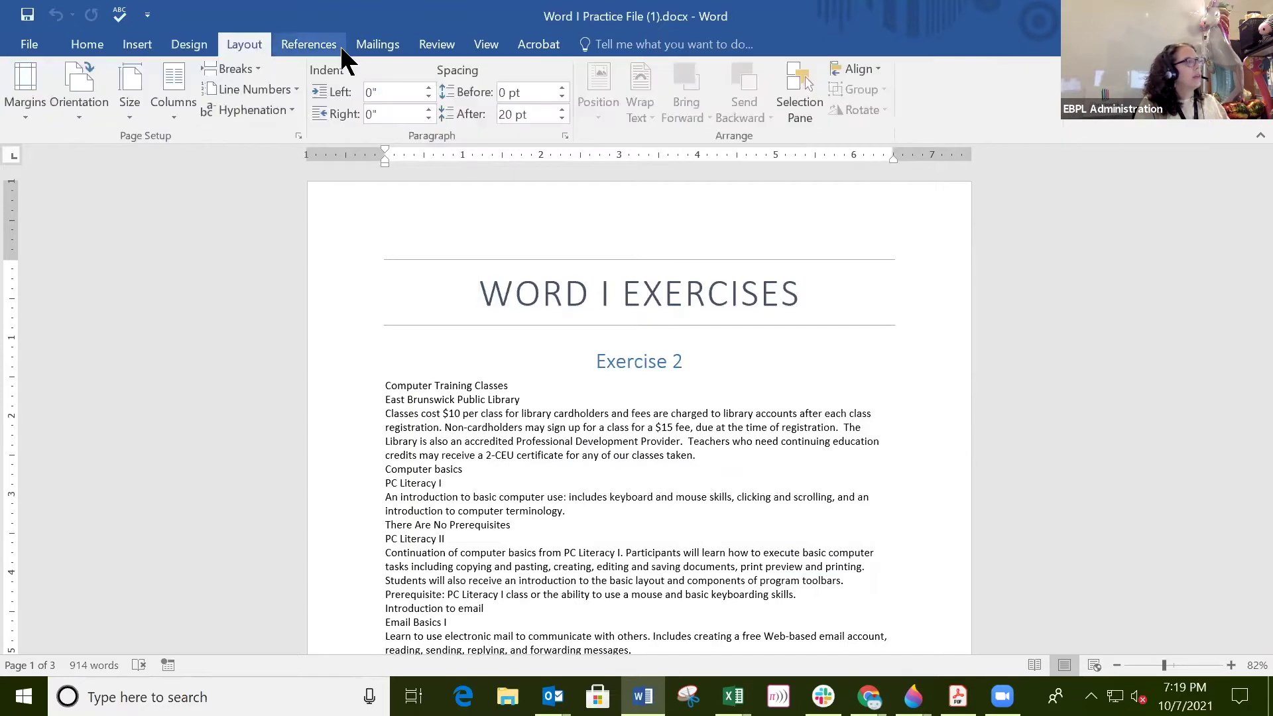
pyautogui.click(298, 137)
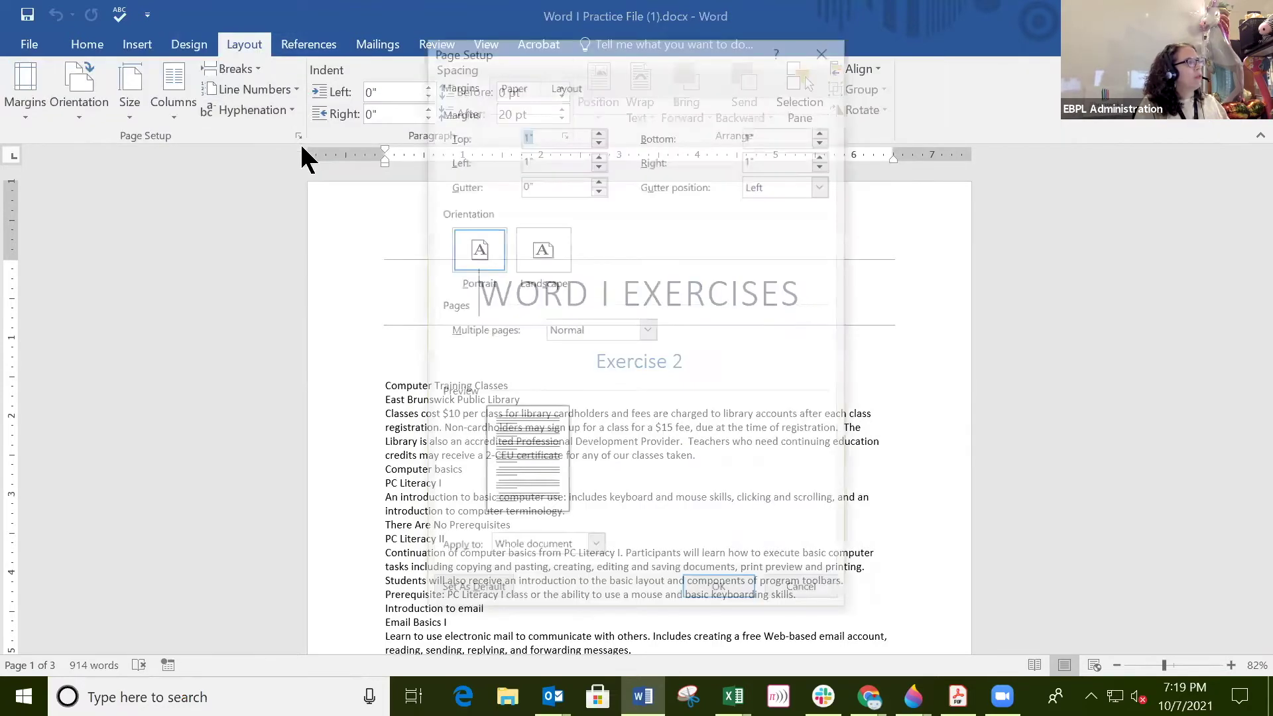
pyautogui.click(802, 592)
pyautogui.click(565, 135)
pyautogui.click(788, 585)
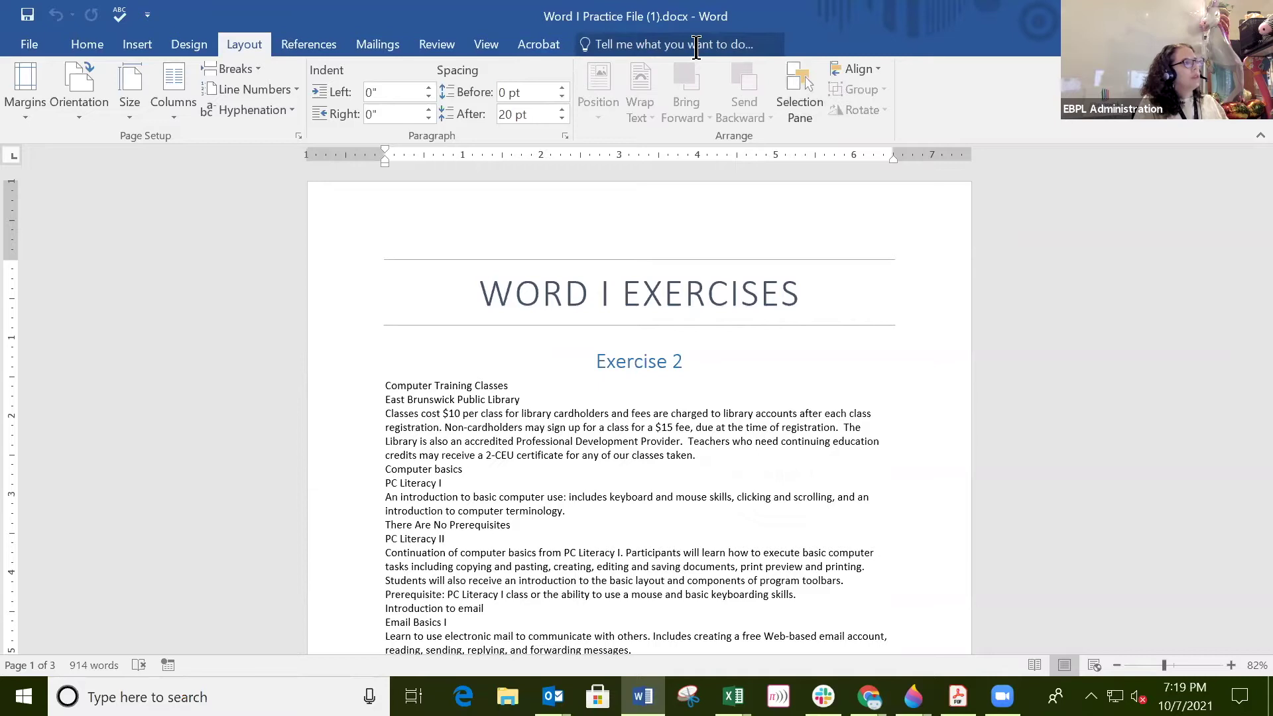
# Find Paste through a command search for "copy", paste the clipboard as text only before the title, and undo it
pyautogui.click(667, 46)
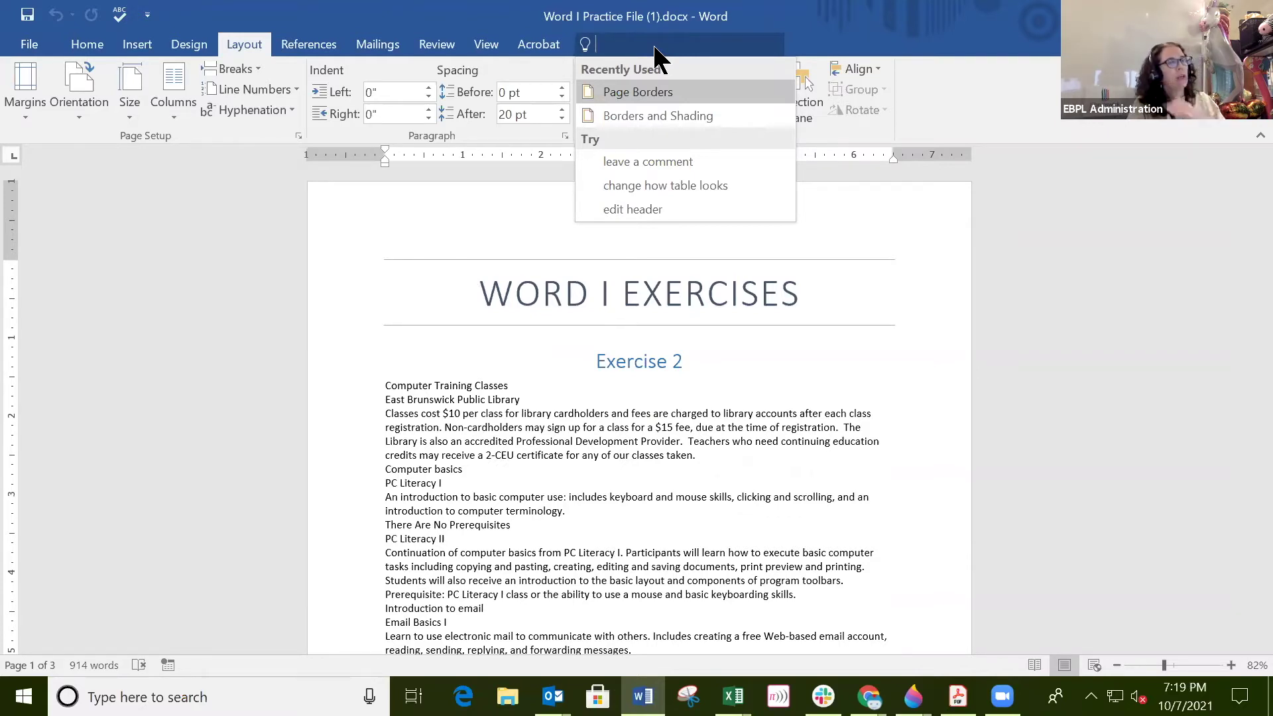
pyautogui.write('copy')
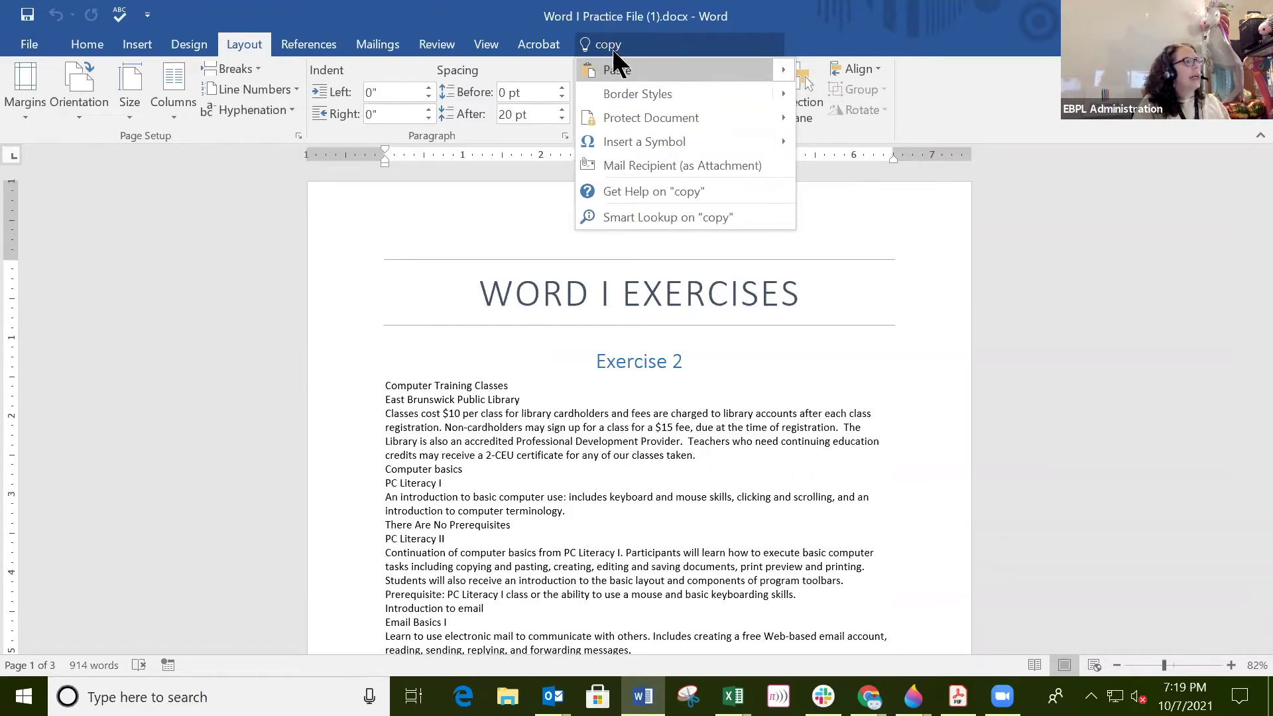
pyautogui.moveTo(789, 66)
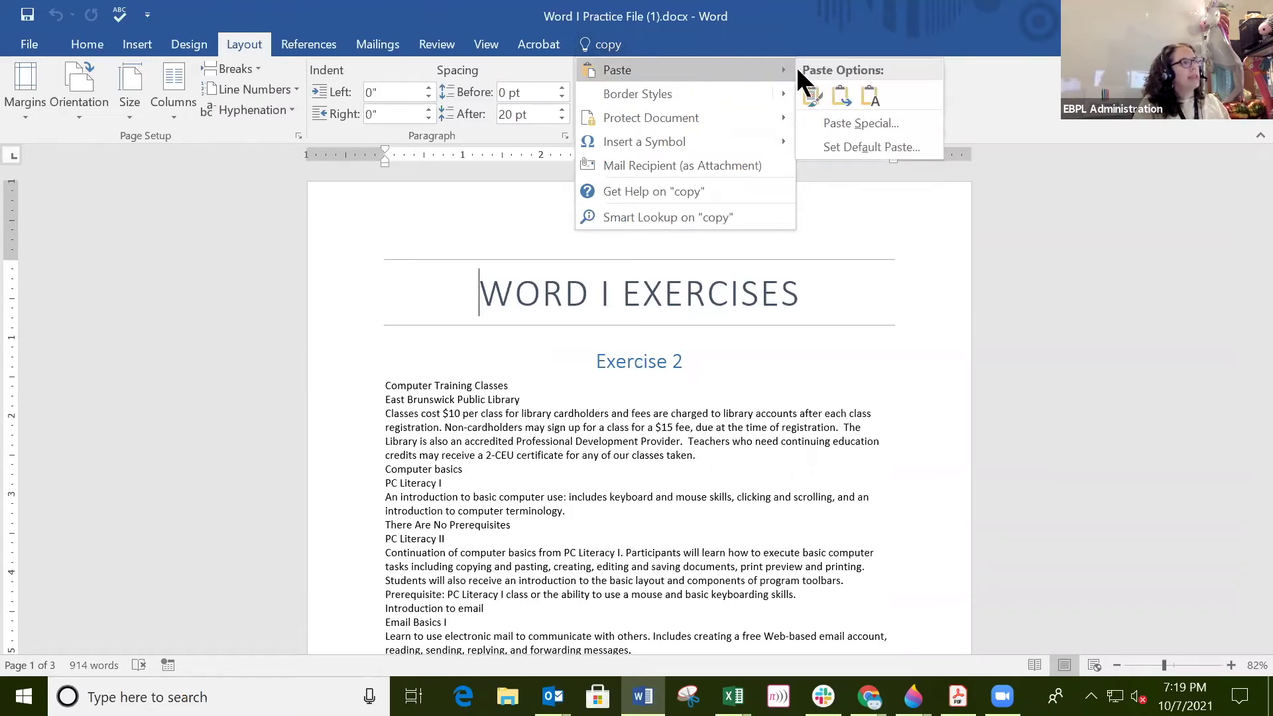
pyautogui.click(868, 100)
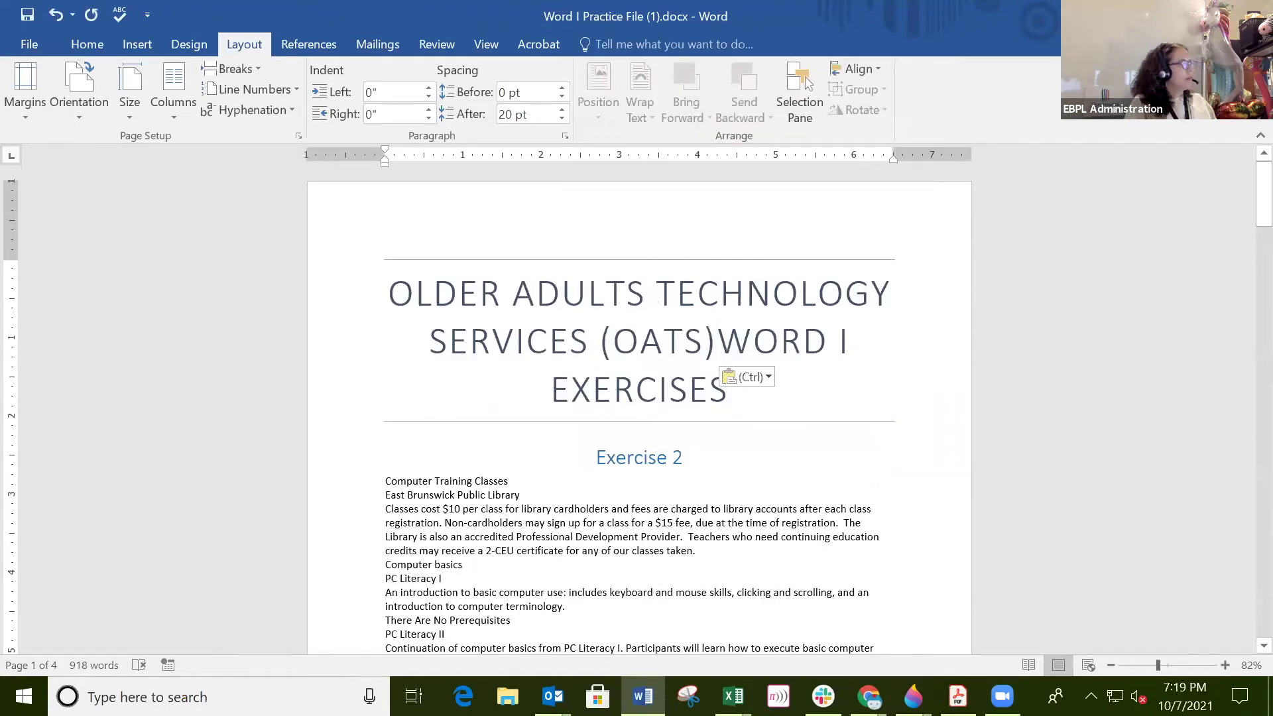
pyautogui.hotkey('ctrl', 'z')
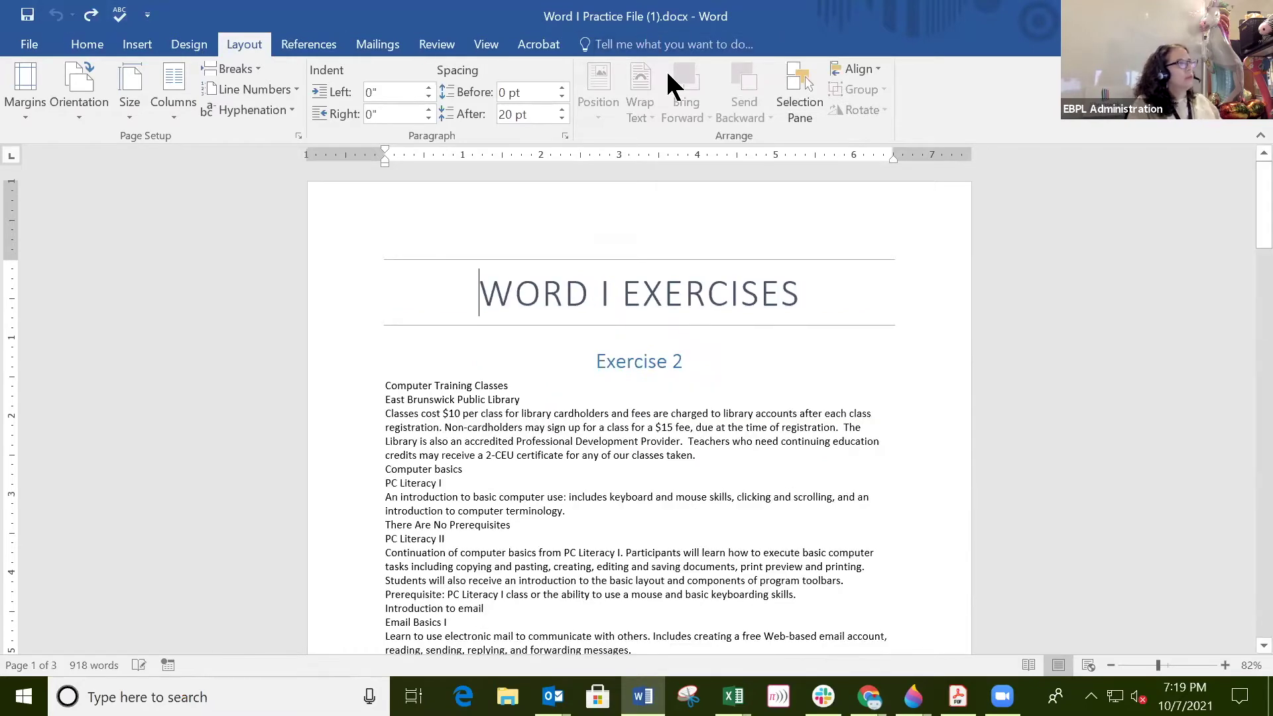
# Search the commands for "cut" and view the paste options among the suggestions
pyautogui.click(666, 45)
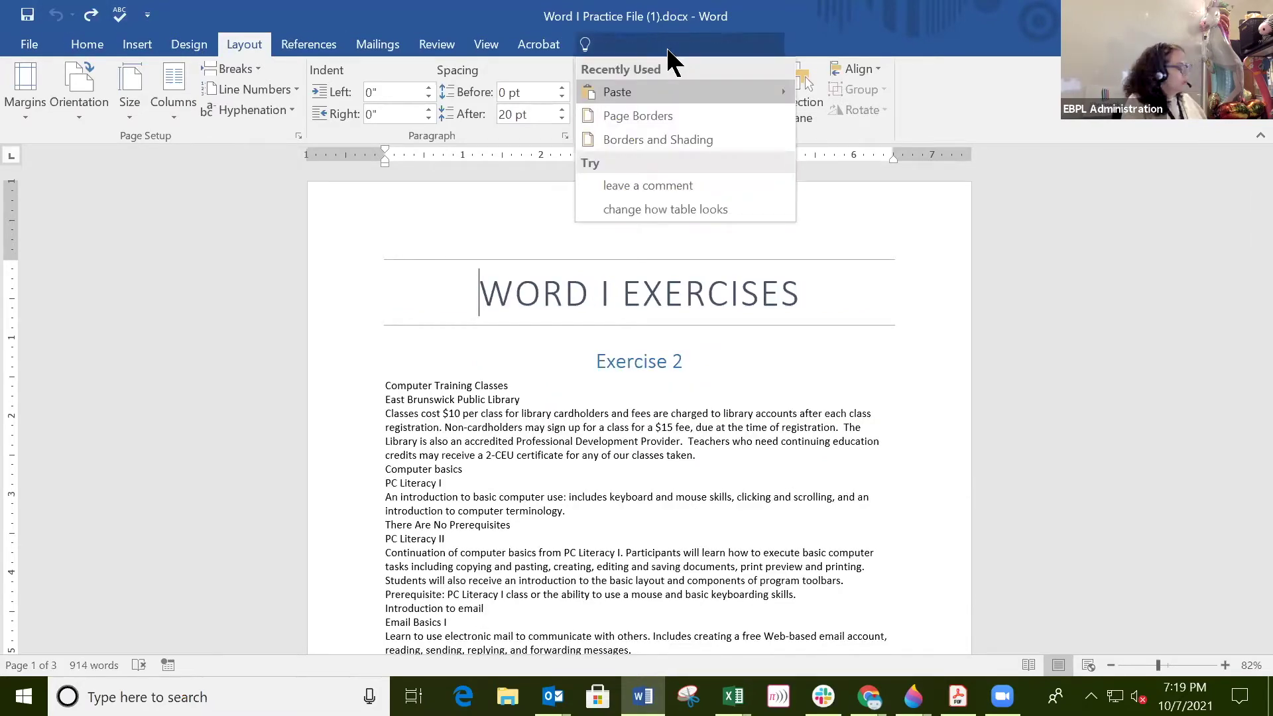
pyautogui.write('cut')
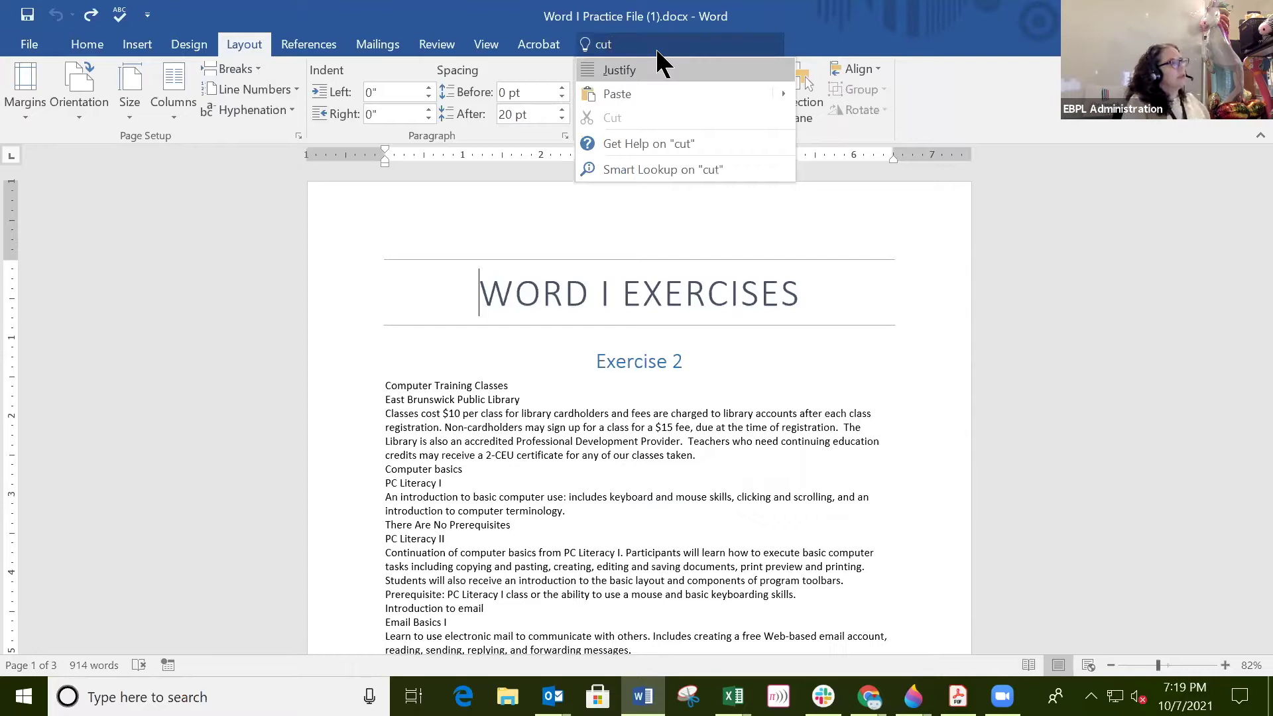
pyautogui.moveTo(659, 85)
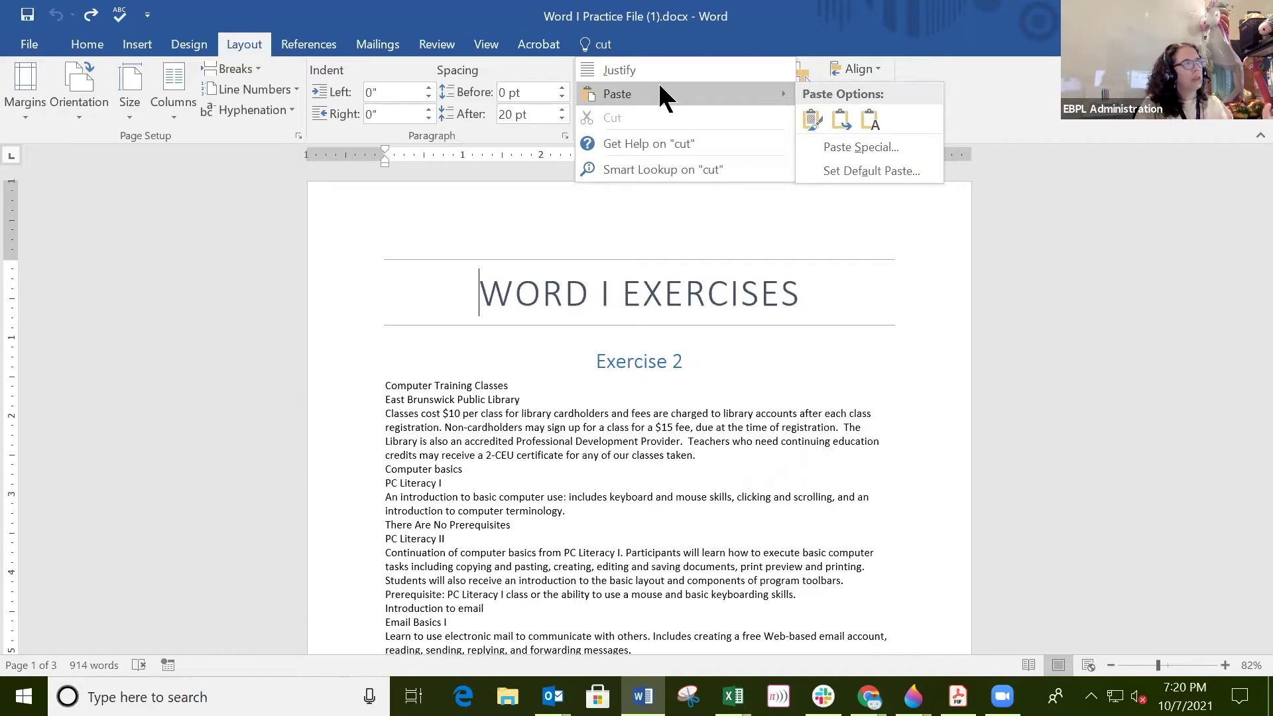
# Hide the ruler through a command search for "ruler", and show it again from the recently used commands
pyautogui.click(631, 45)
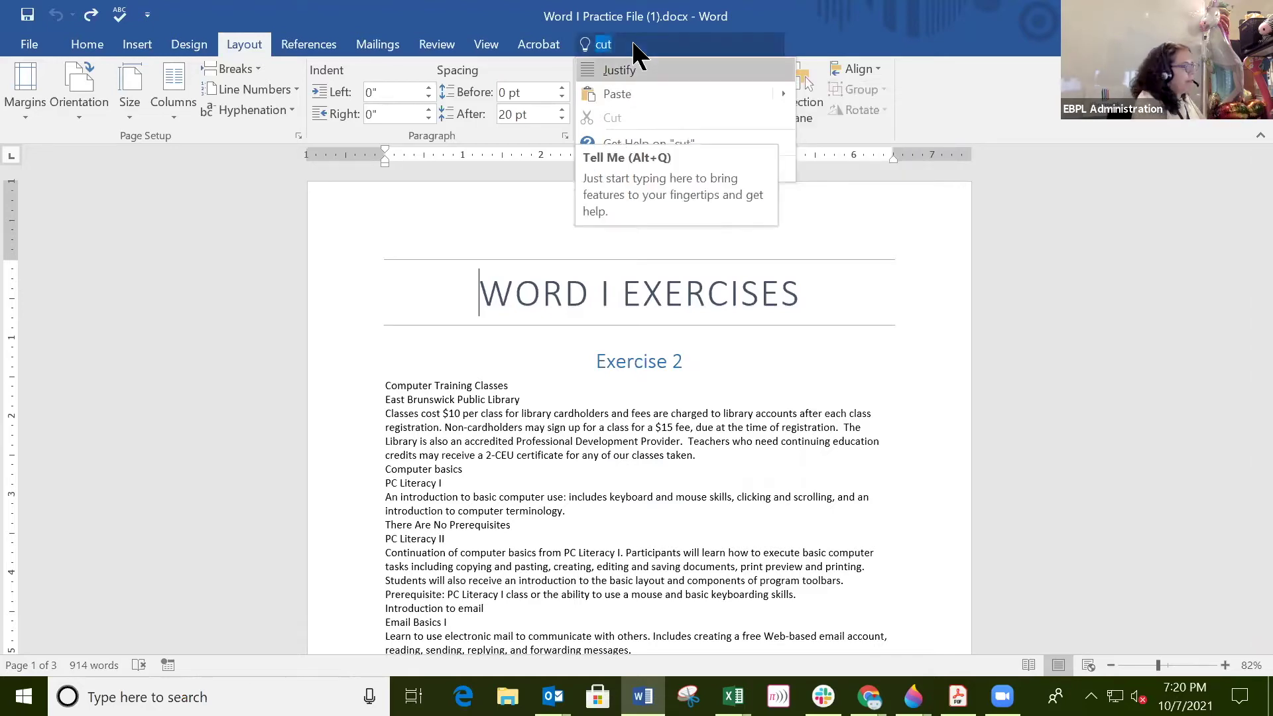
pyautogui.press('BackSpace')
pyautogui.write('ruler')
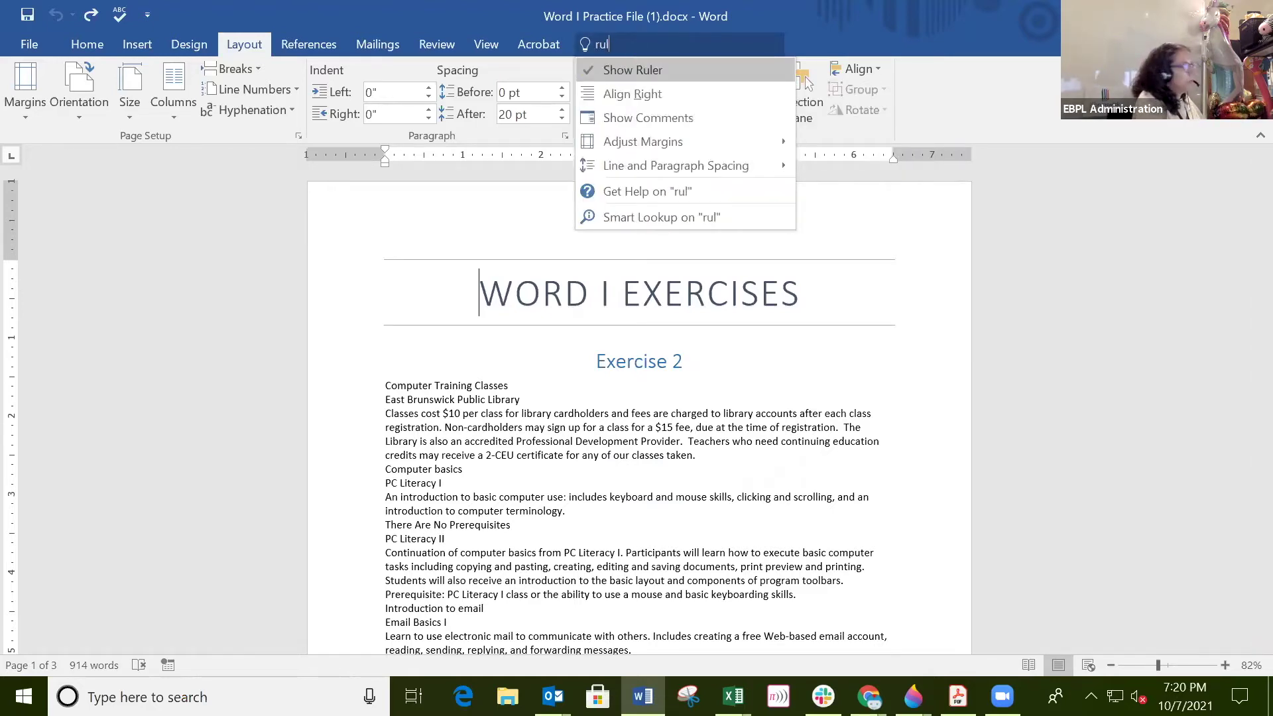
pyautogui.click(637, 69)
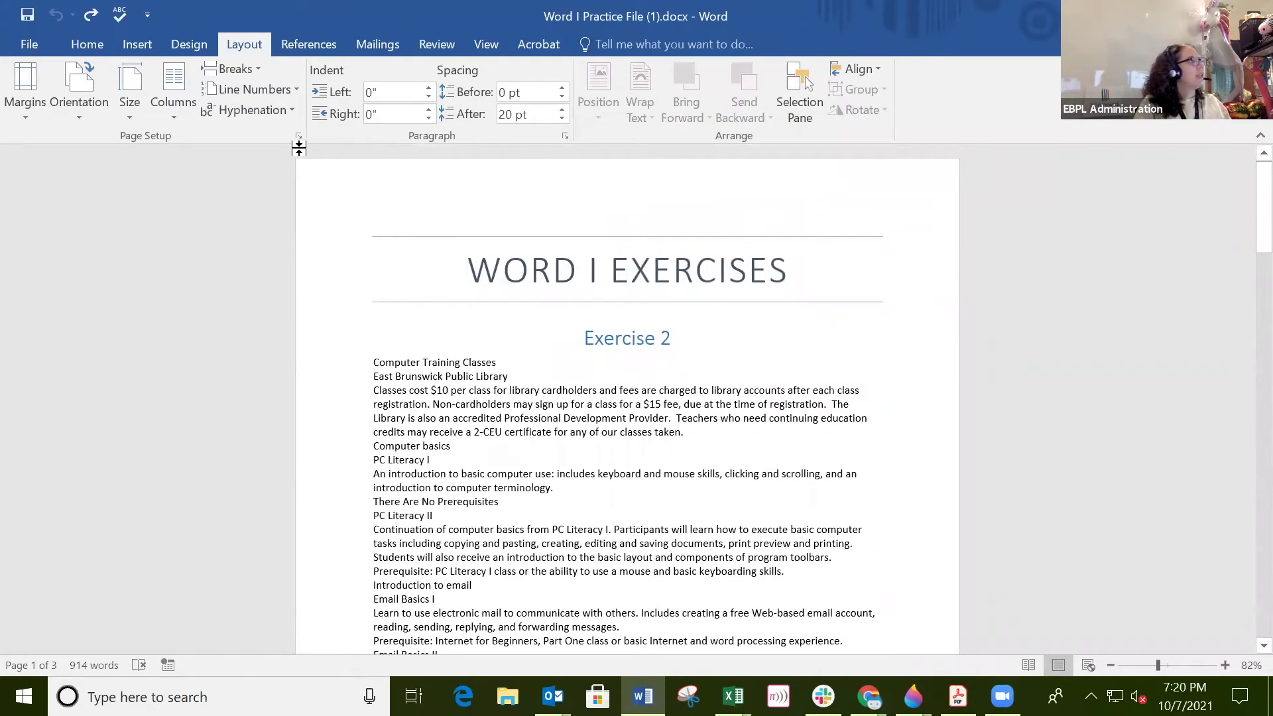
pyautogui.click(636, 45)
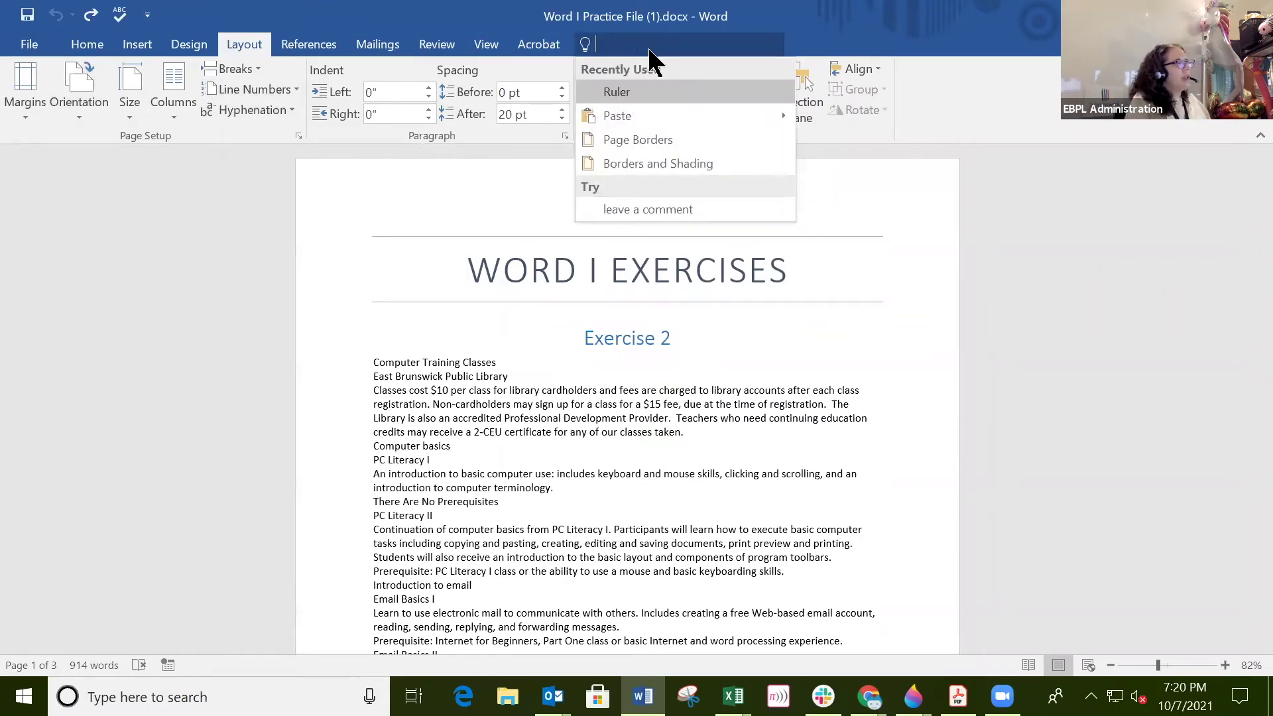
pyautogui.click(656, 91)
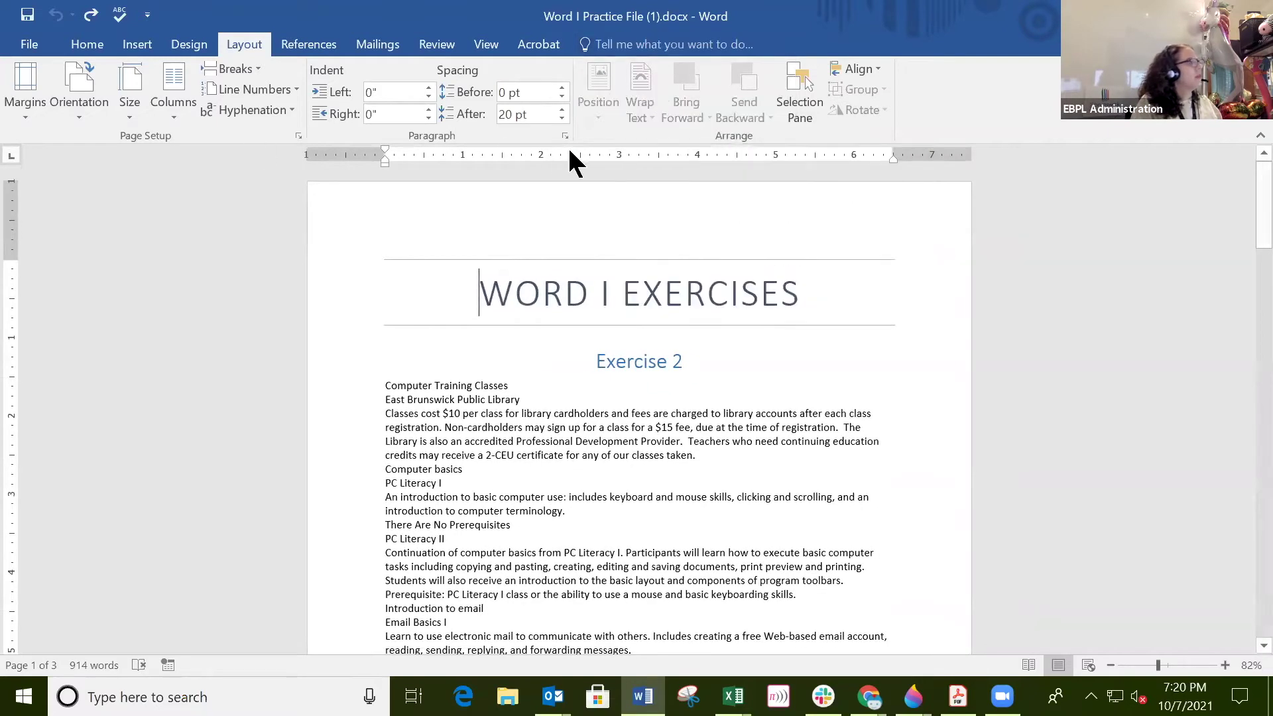
# Hide the ruler through a command search for "rul", and bring it back with a search for "ruler"
pyautogui.click(615, 51)
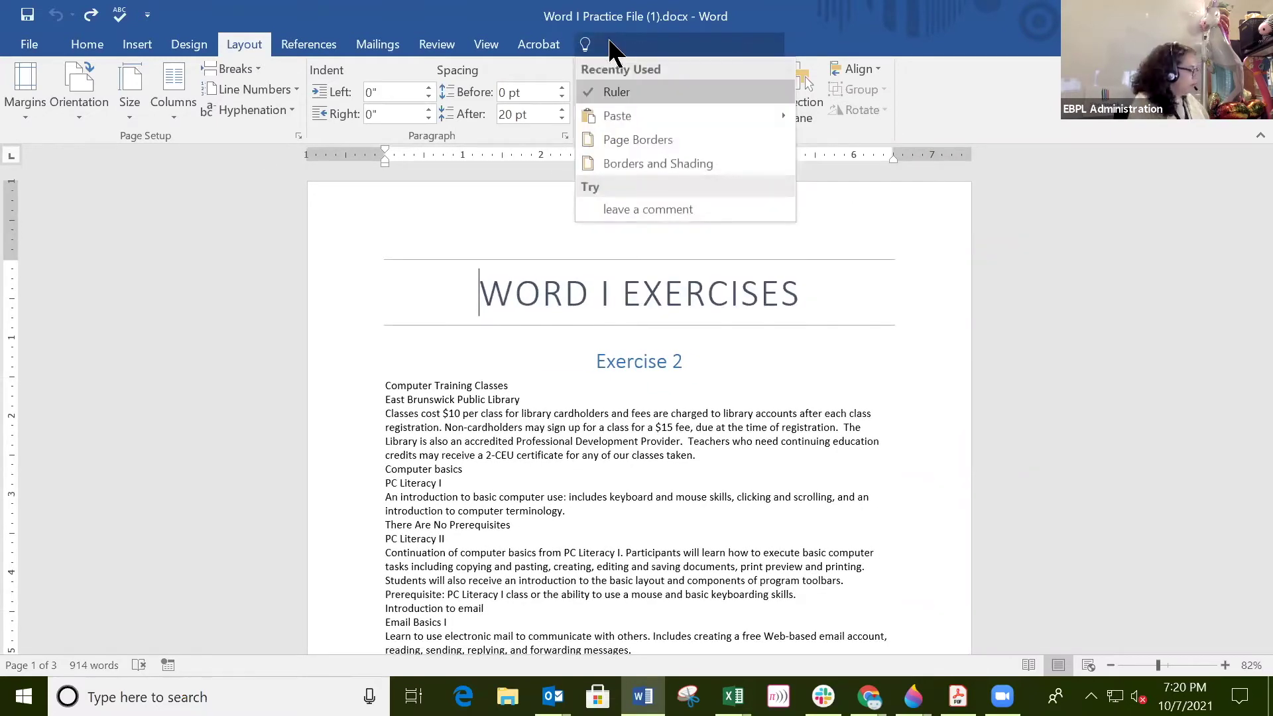
pyautogui.write('rul')
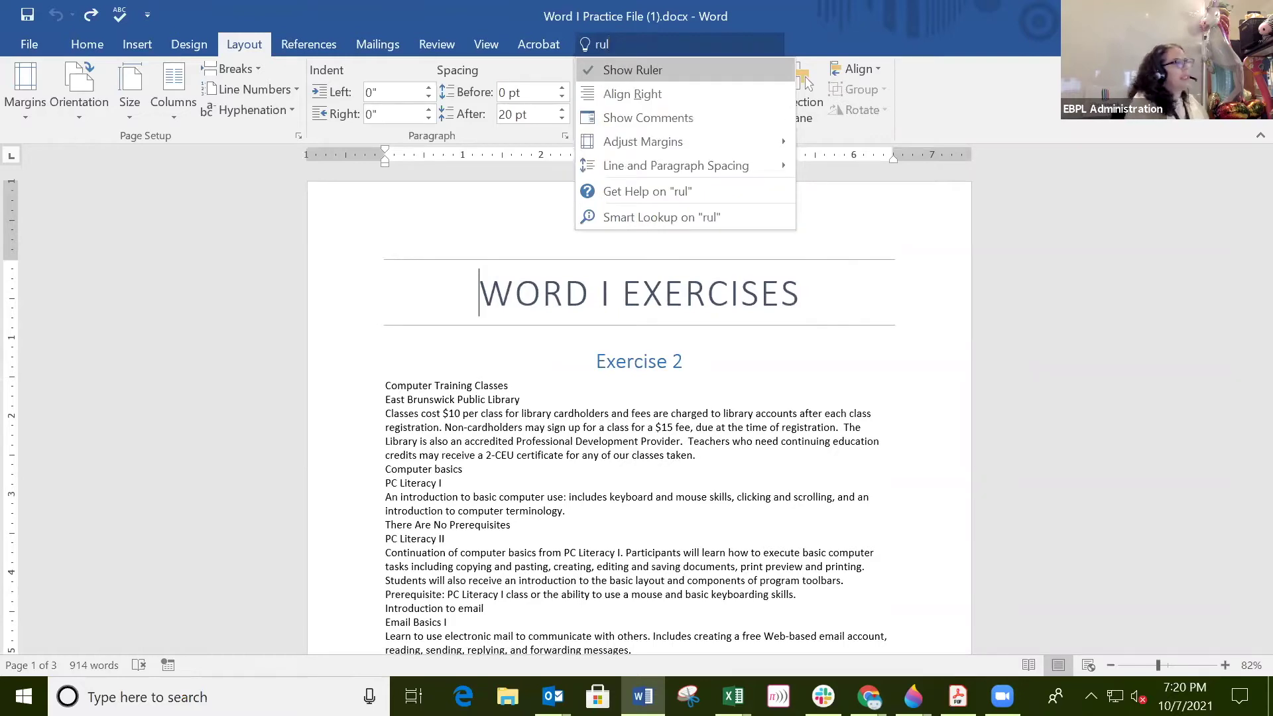
pyautogui.click(635, 69)
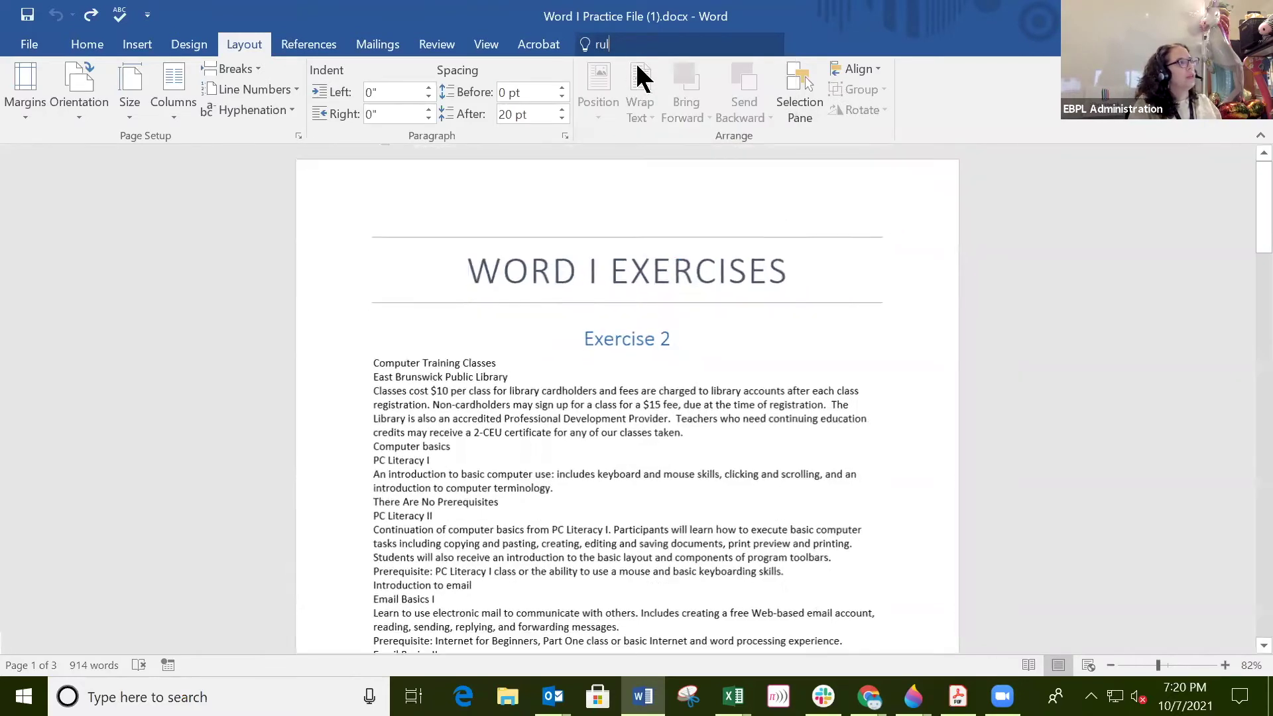
pyautogui.click(637, 45)
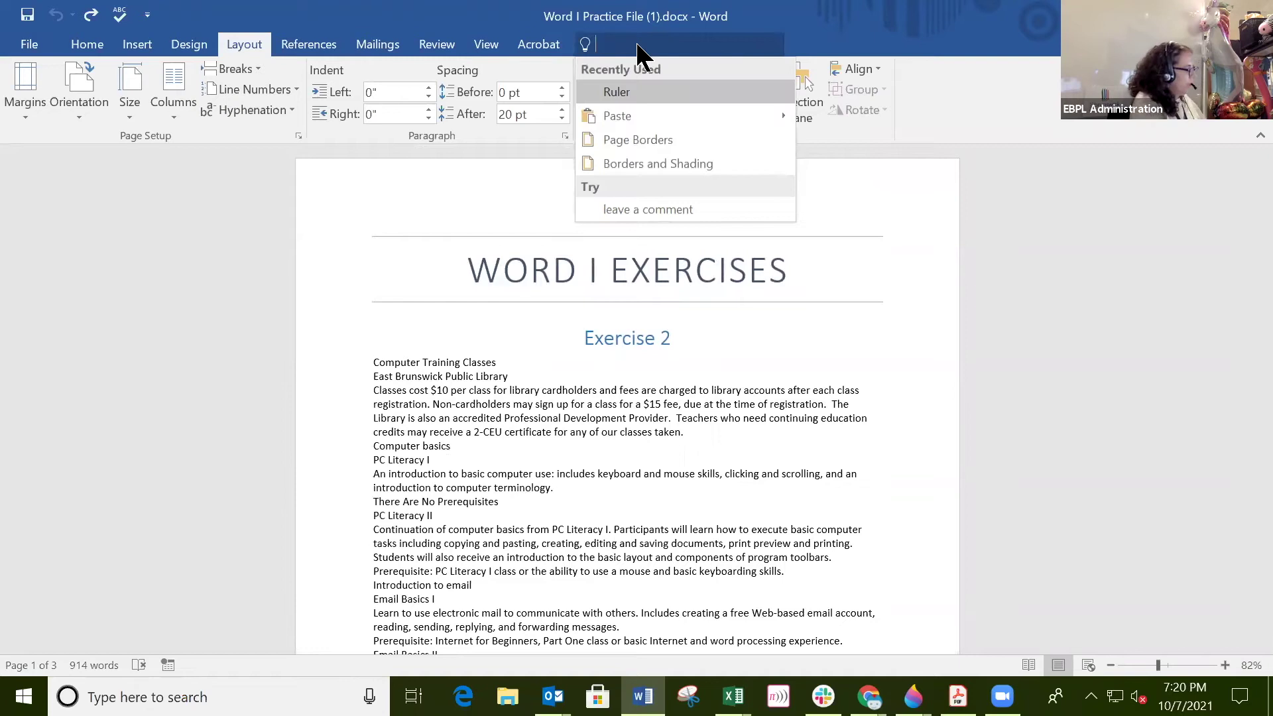
pyautogui.write('ruler')
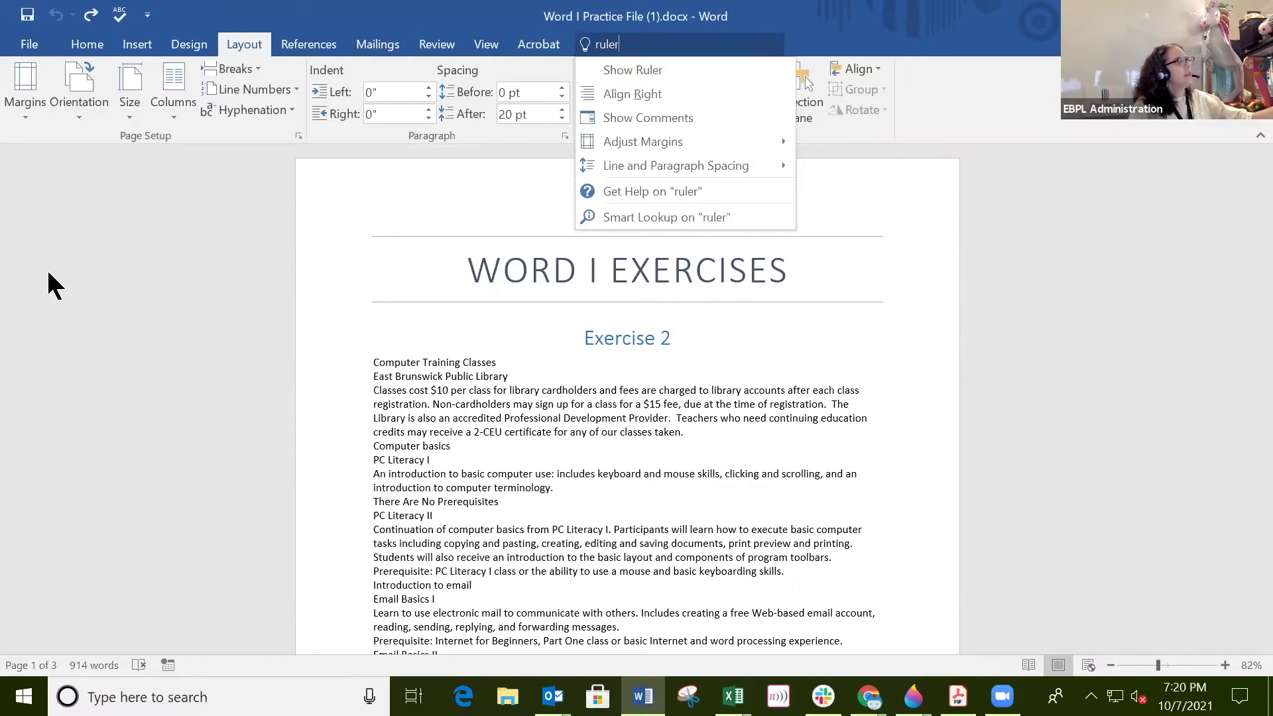
pyautogui.click(641, 67)
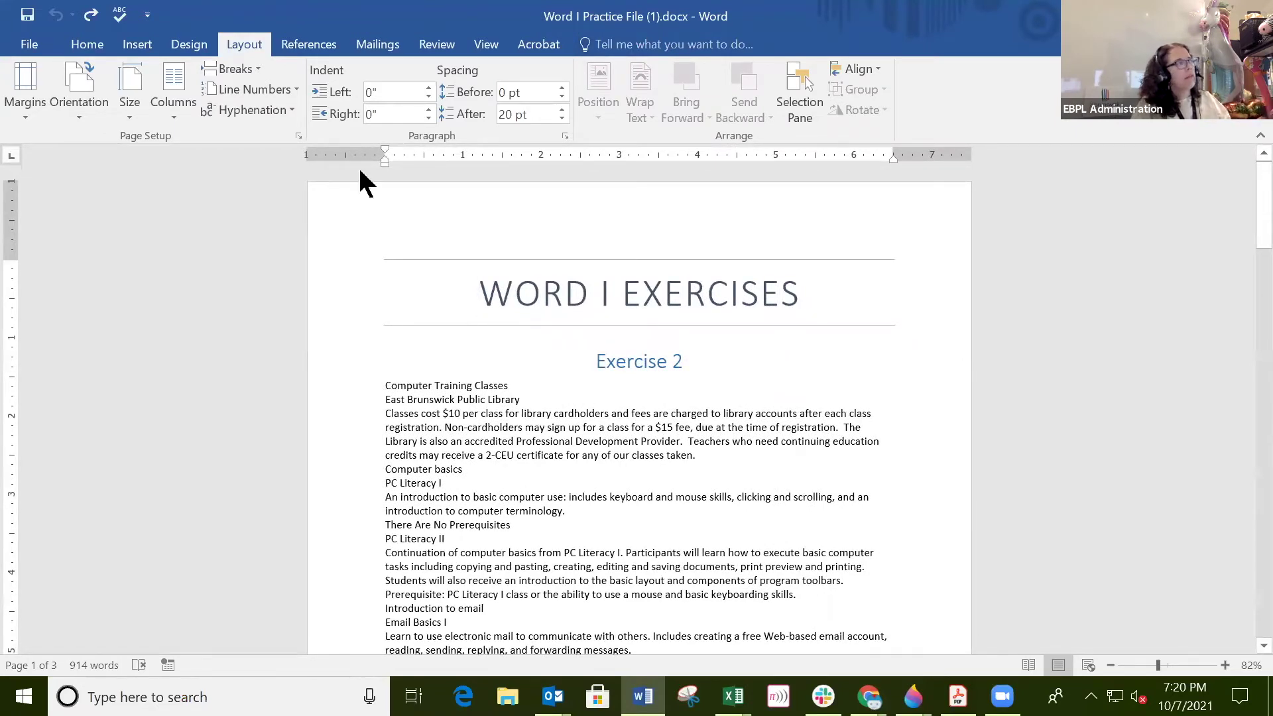
# Search the commands for "border", look over the border-related suggestions, and close the search without choosing one
pyautogui.click(702, 44)
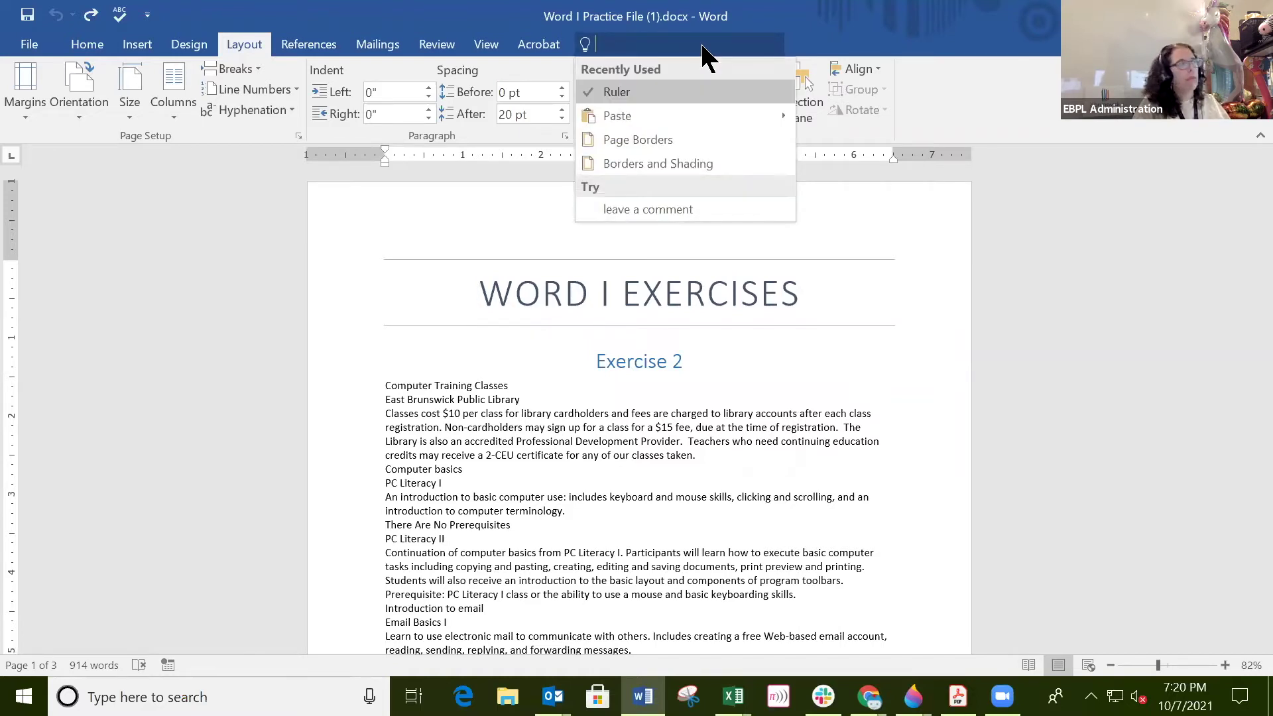
pyautogui.write('border')
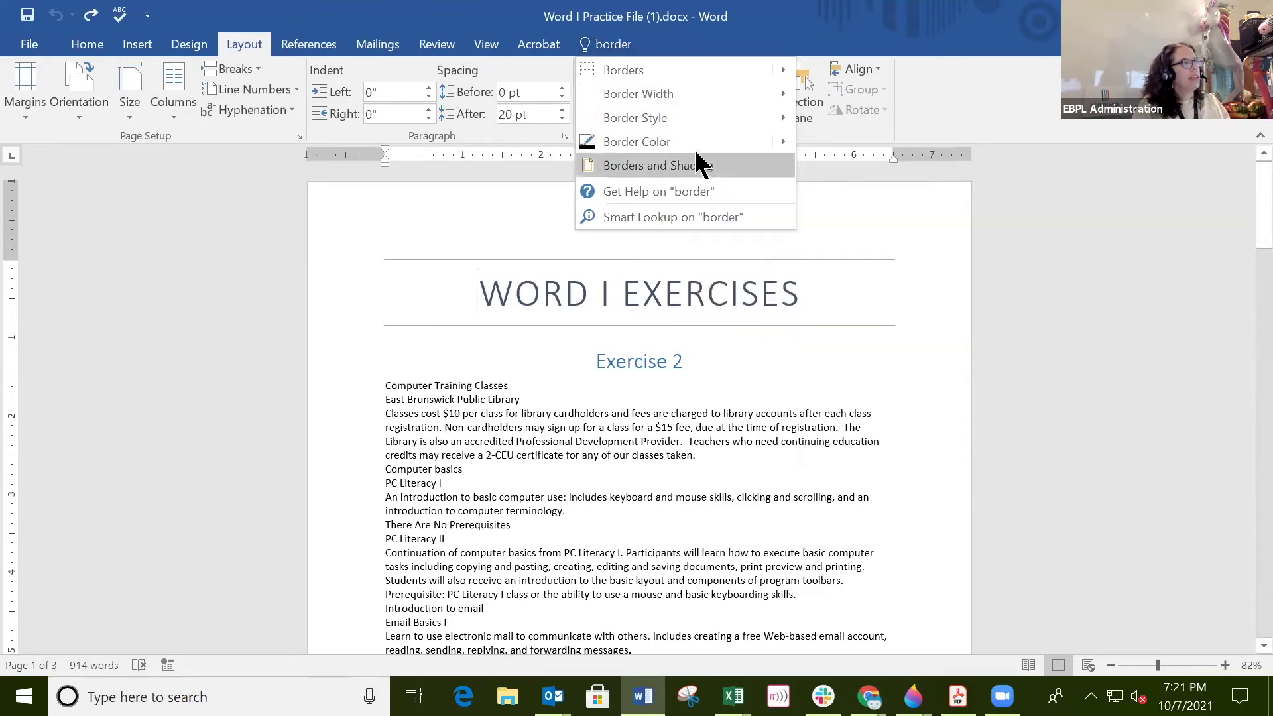
pyautogui.moveTo(696, 95)
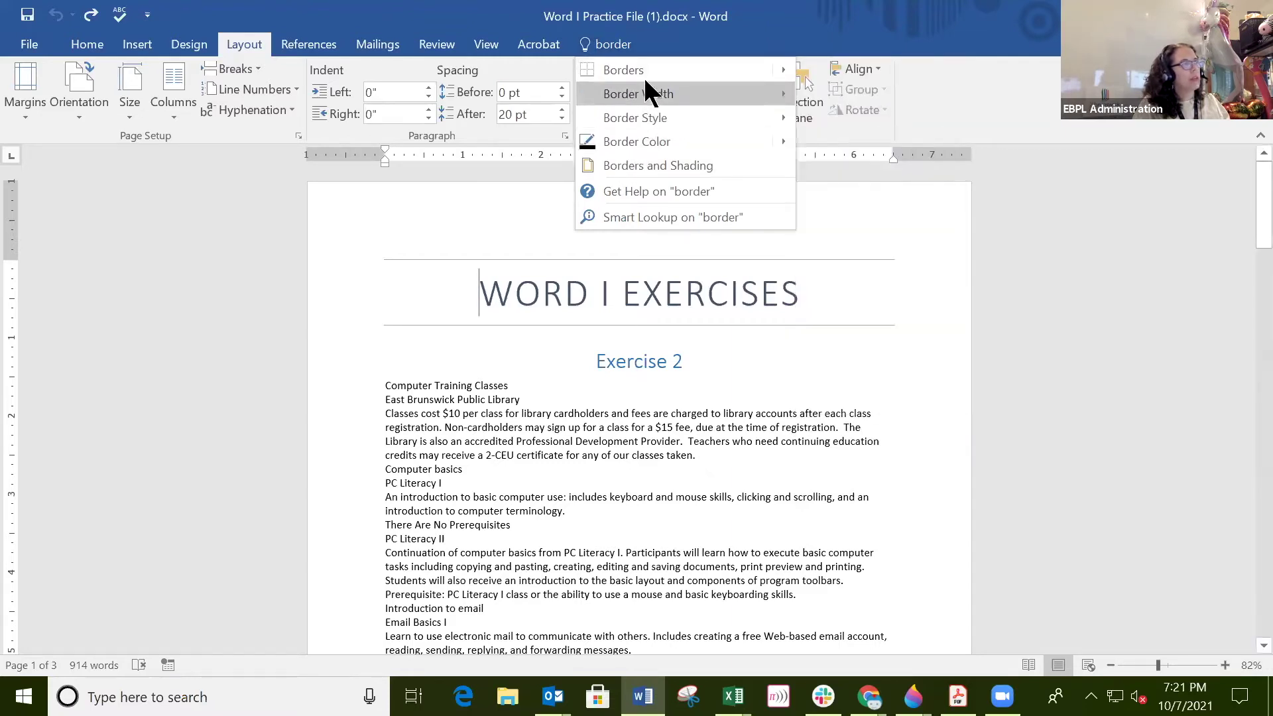
pyautogui.press('Escape')
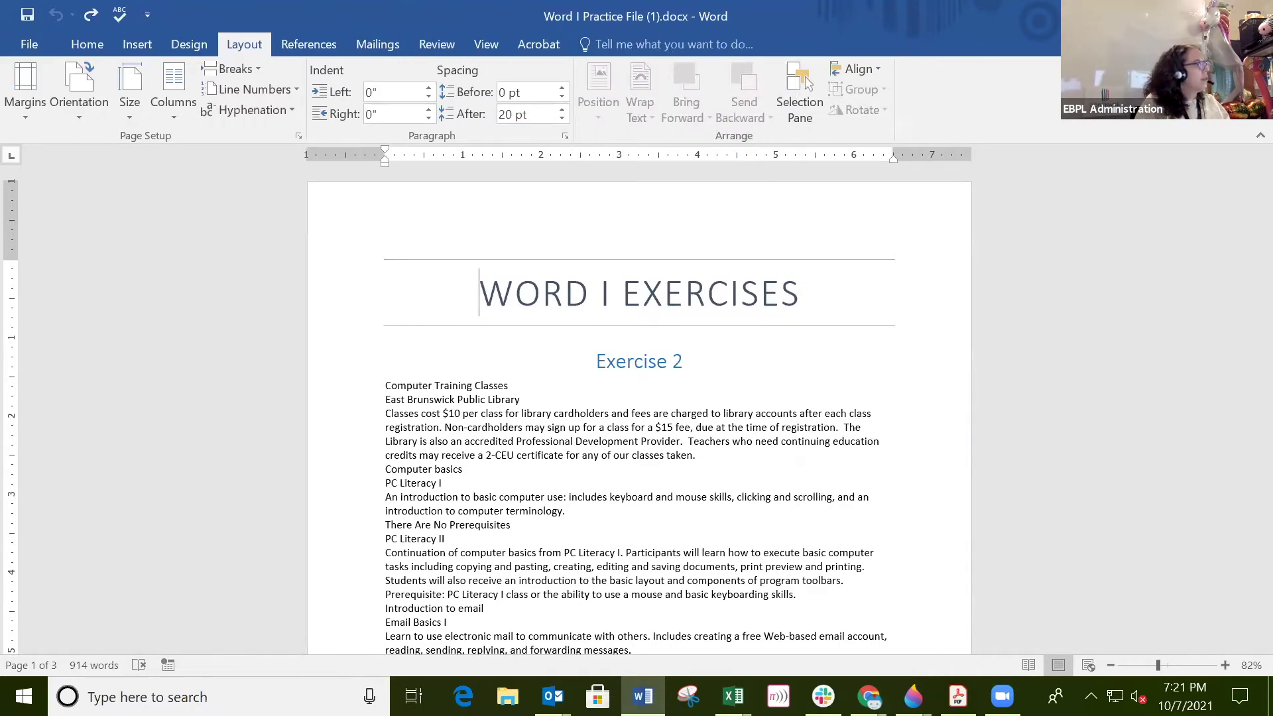
# Hide the ruler and show it again twice using the view settings, comparing it against the document pages
pyautogui.click(483, 44)
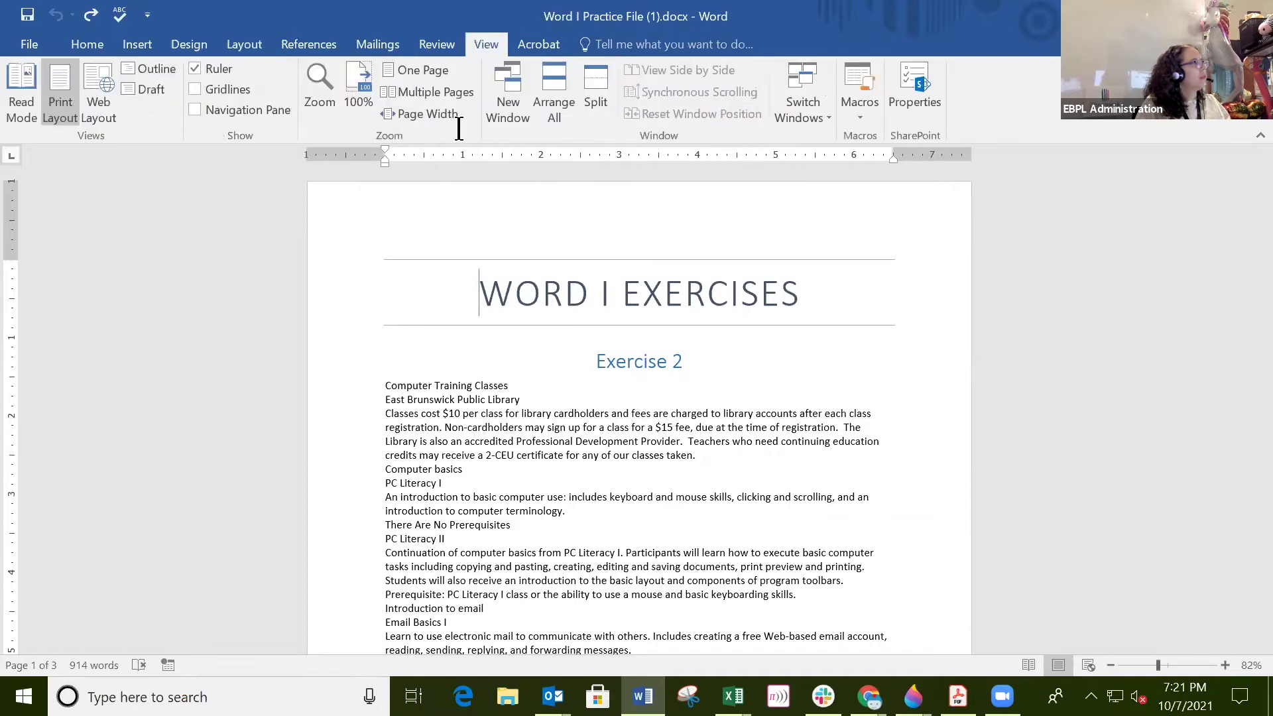
pyautogui.click(195, 67)
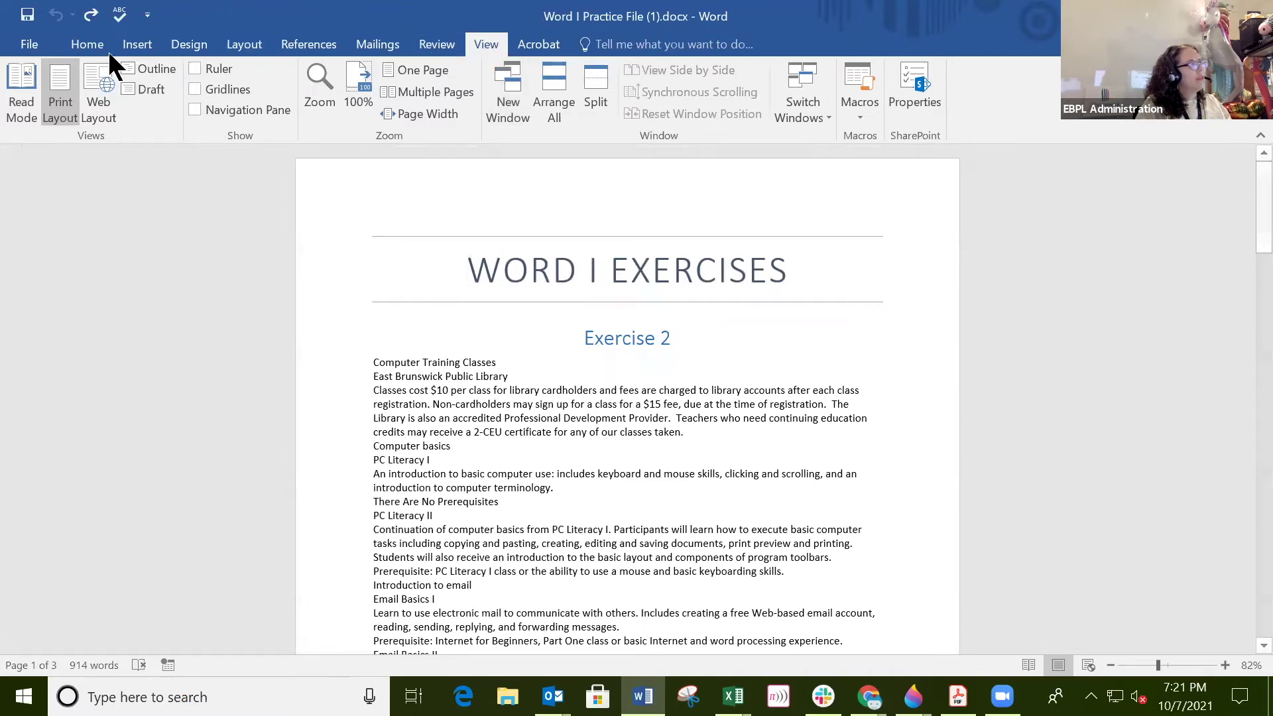
pyautogui.click(191, 64)
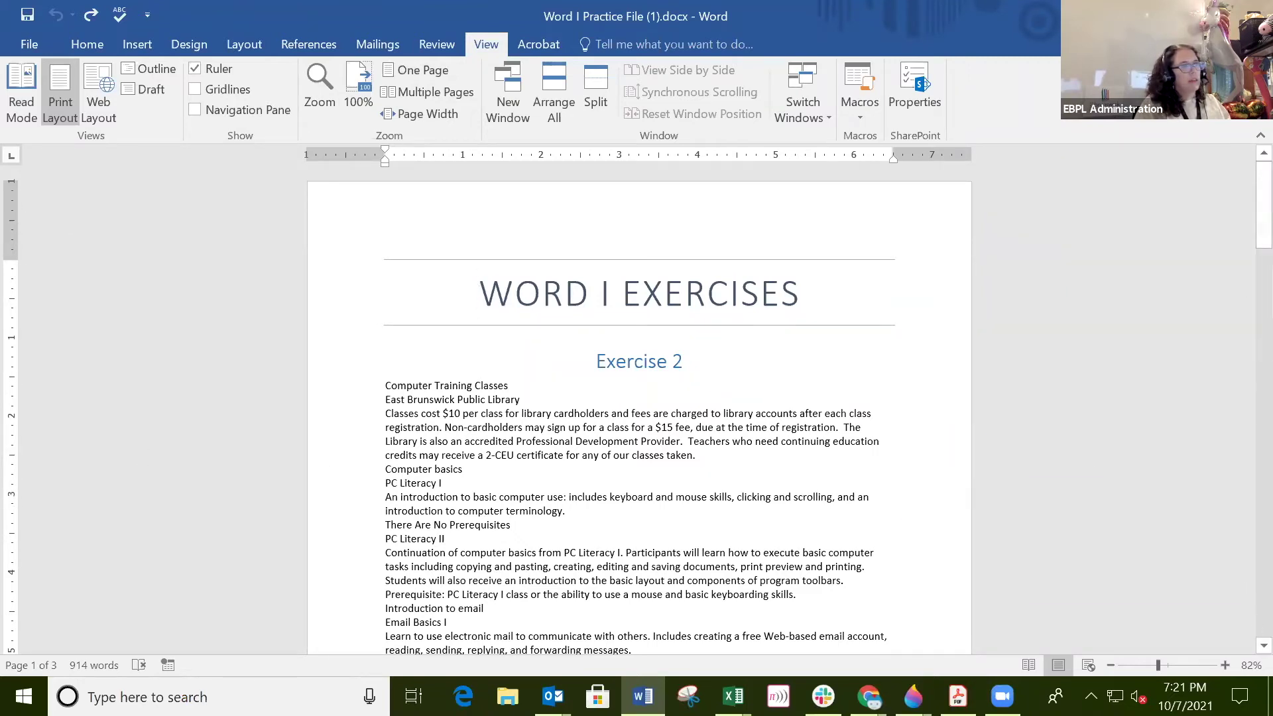
pyautogui.moveTo(1246, 202); pyautogui.dragTo(1245, 326)
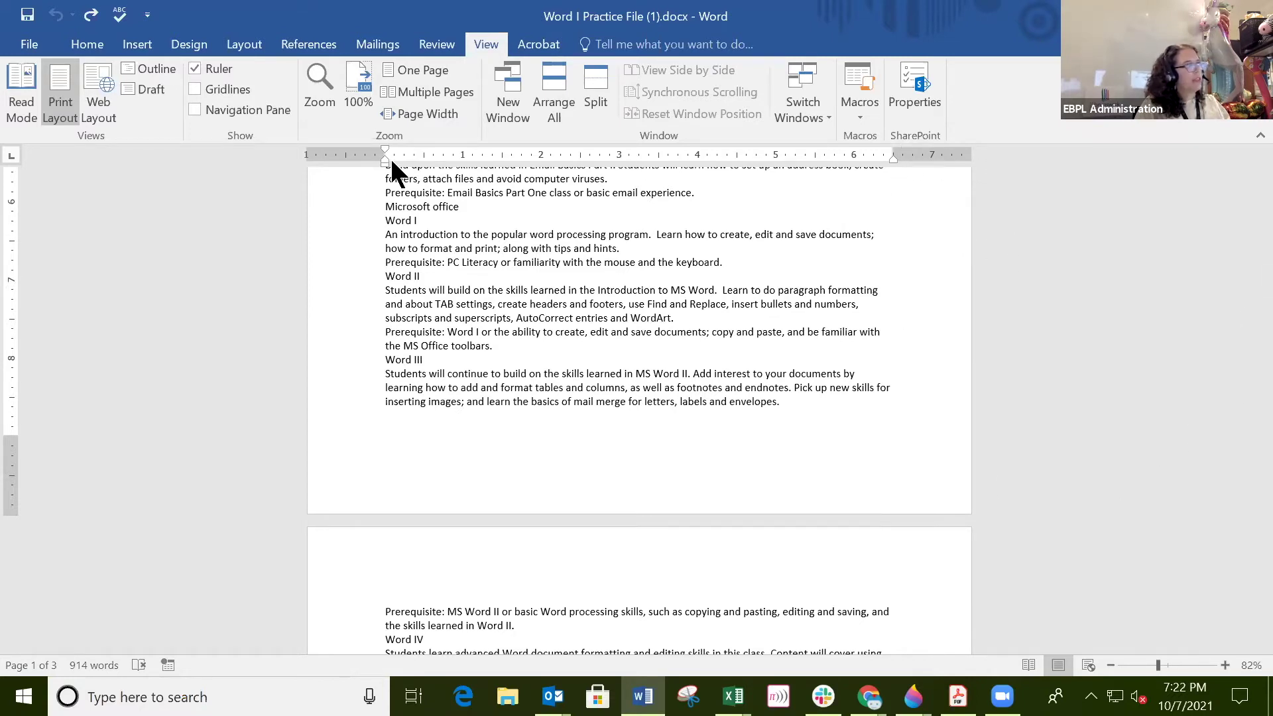
pyautogui.moveTo(1263, 298); pyautogui.dragTo(1114, 163)
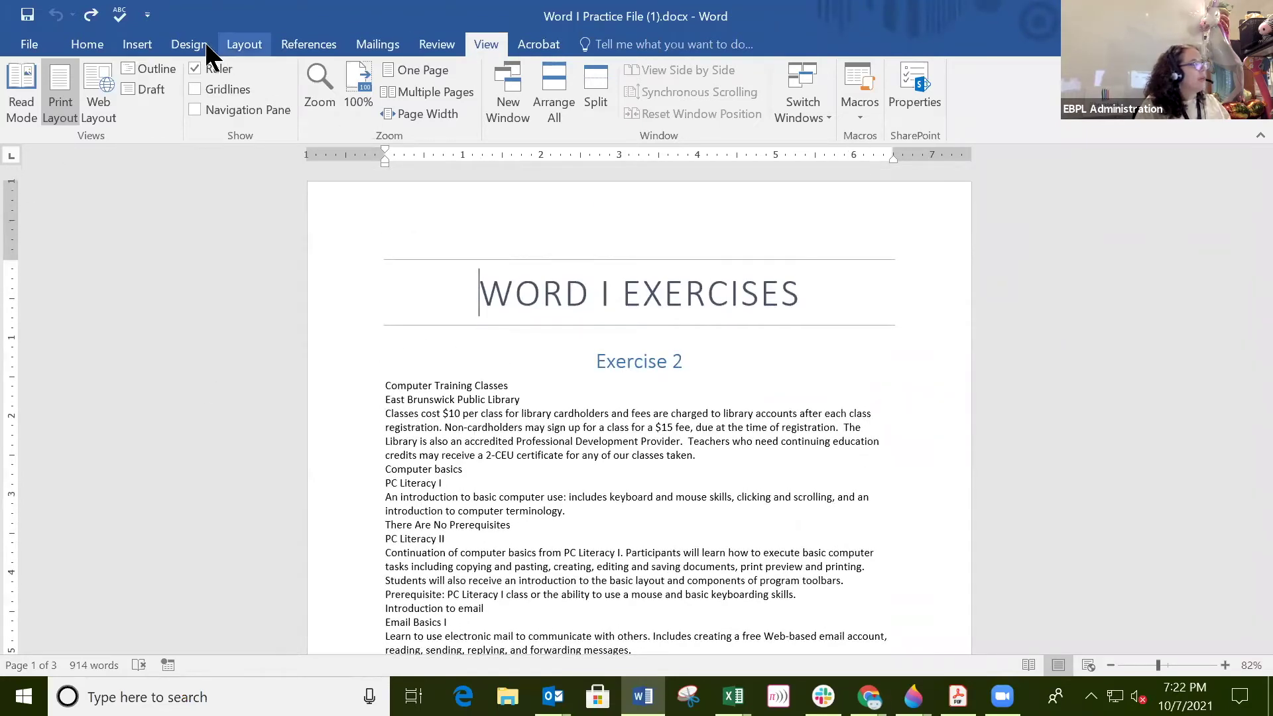
pyautogui.click(195, 68)
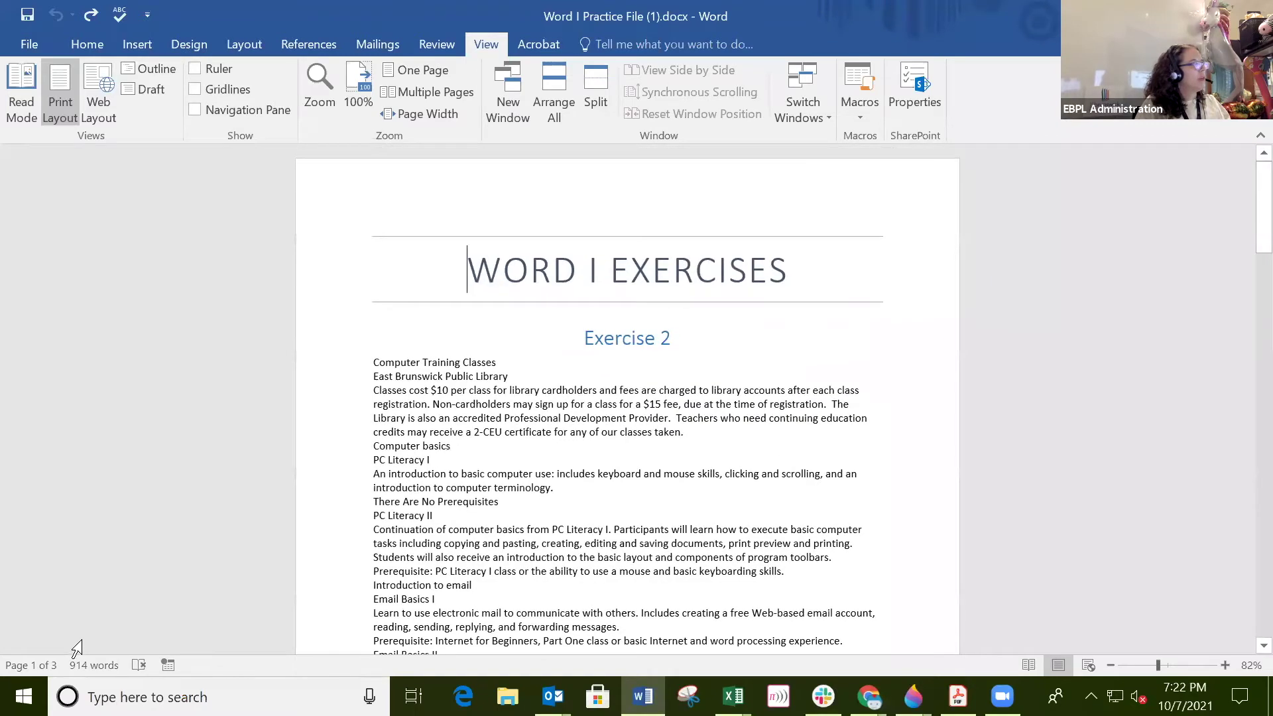
pyautogui.click(195, 68)
pyautogui.scroll(-2, 1196, 273)
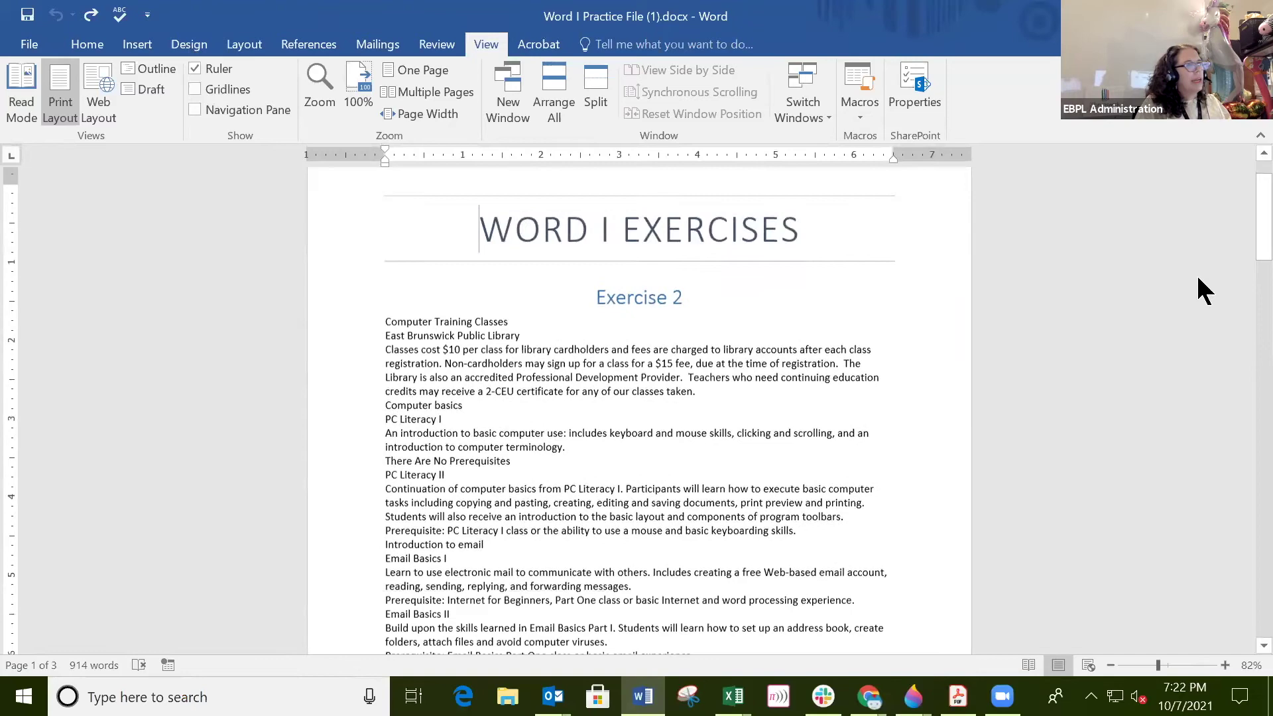
pyautogui.moveTo(1245, 206); pyautogui.dragTo(1251, 152)
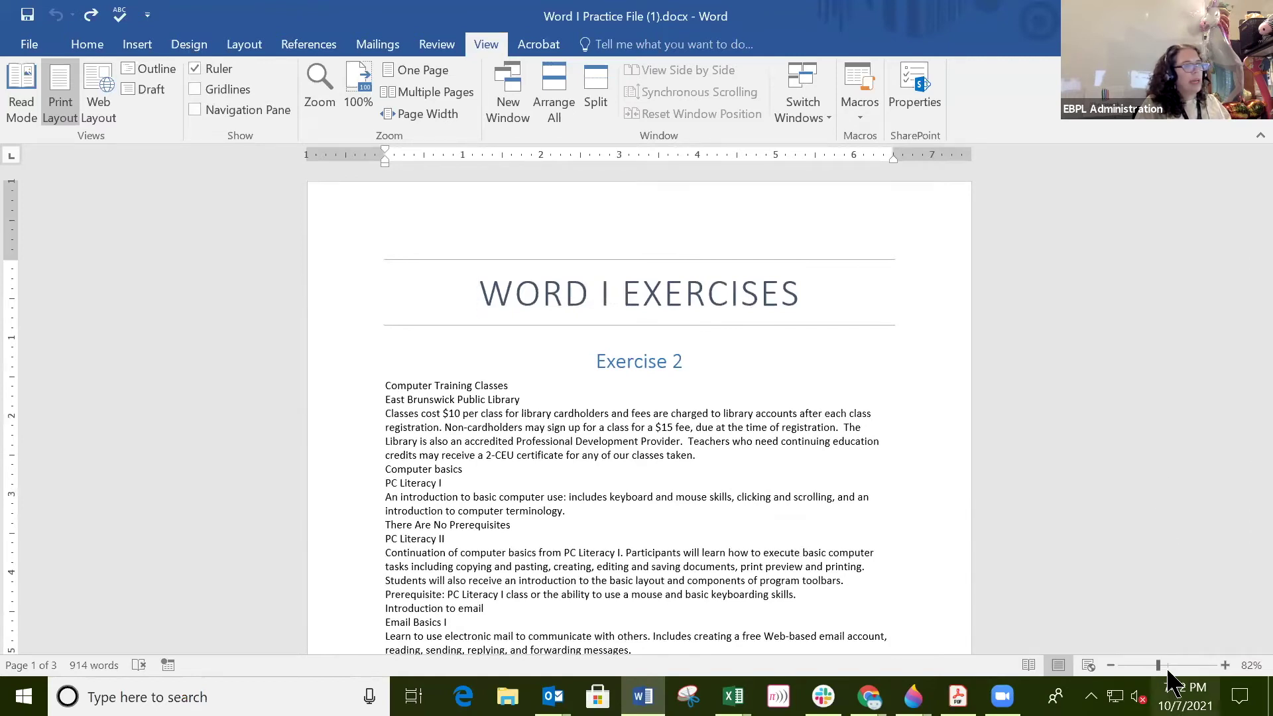
# Set the document zoom to 63%, choose the 75% preset in the Zoom settings, and enlarge the view to 83%
pyautogui.moveTo(1158, 665)
pyautogui.mouseDown()
pyautogui.moveTo(1197, 665)
pyautogui.moveTo(1148, 665)
pyautogui.mouseUp()
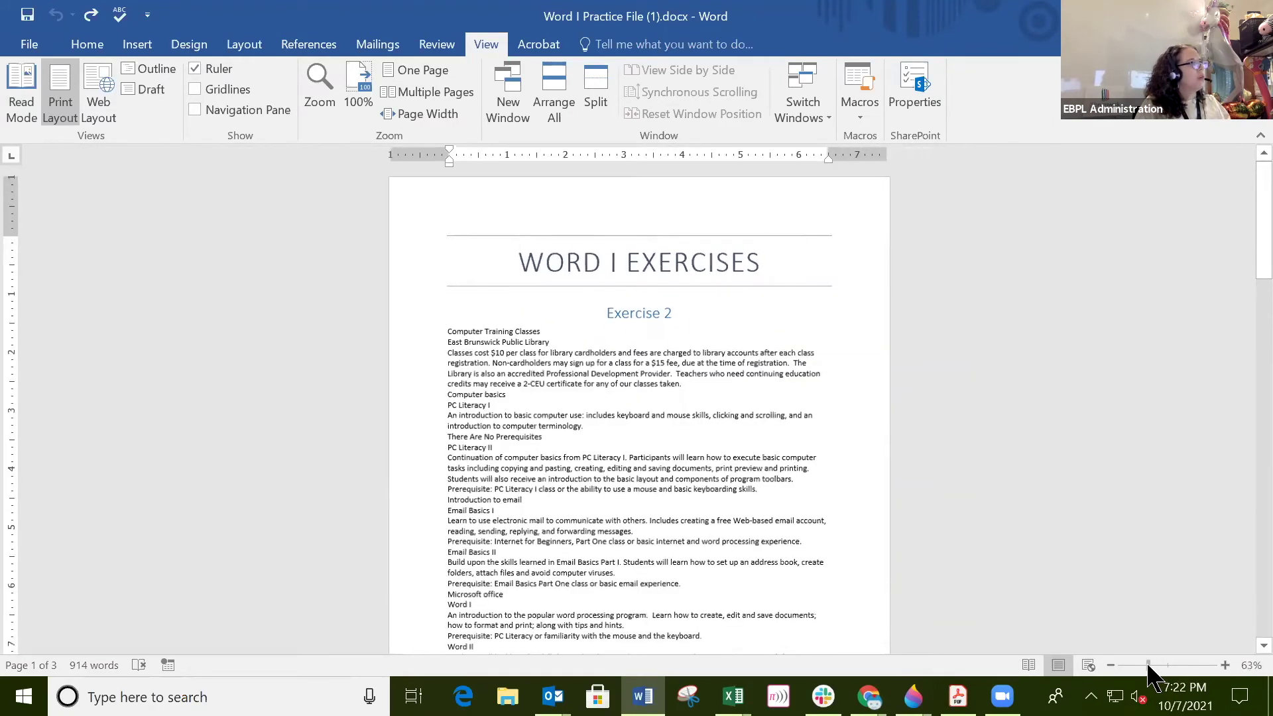
pyautogui.click(318, 79)
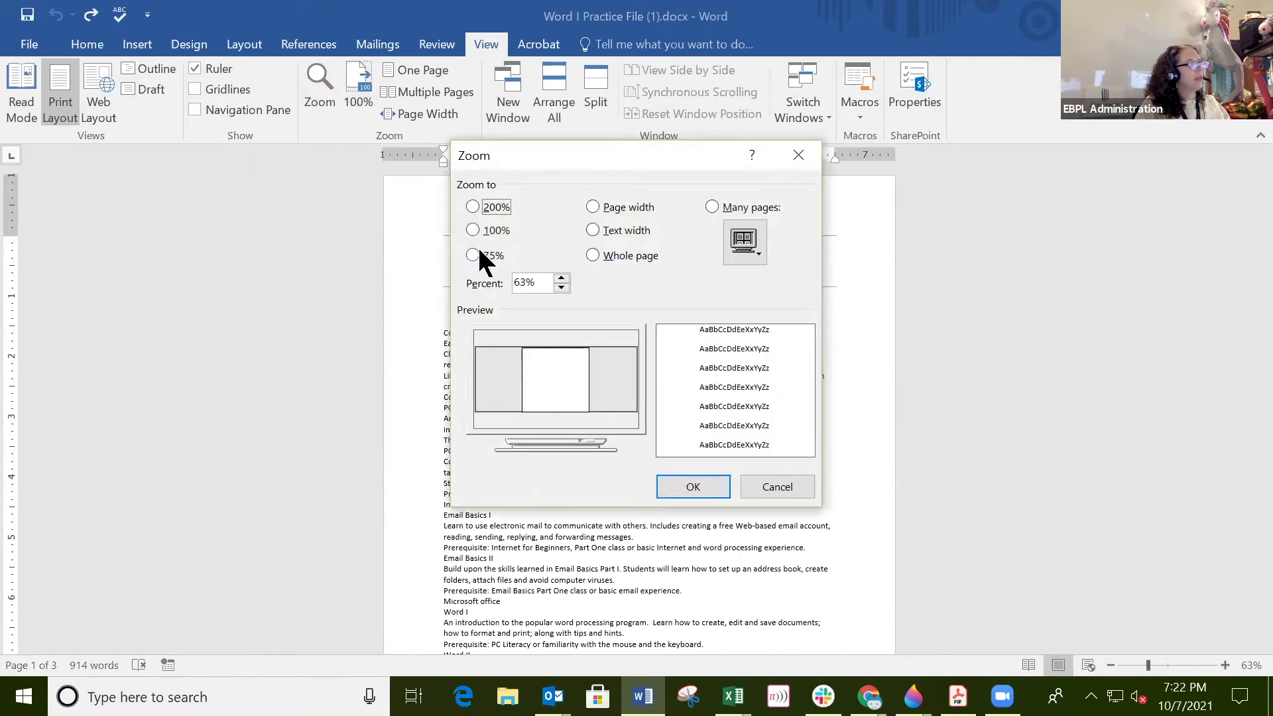
pyautogui.click(473, 256)
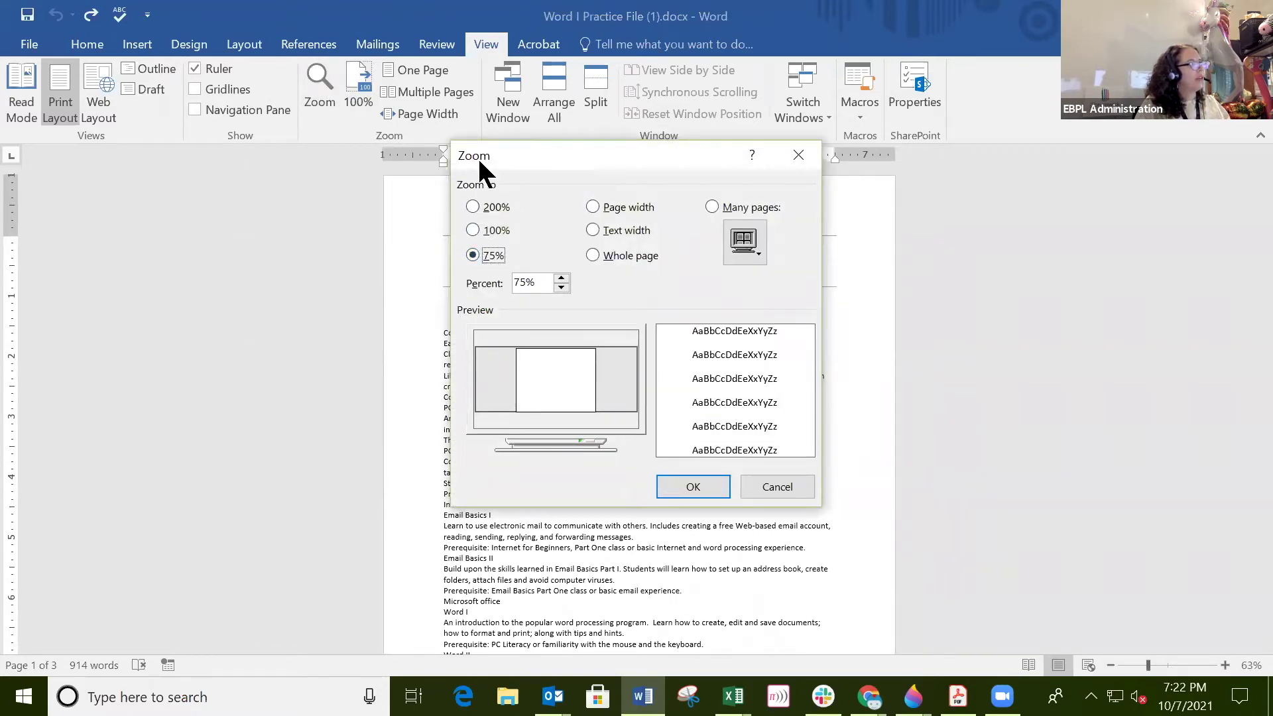
pyautogui.click(692, 488)
pyautogui.moveTo(1151, 665)
pyautogui.mouseDown()
pyautogui.moveTo(1187, 666)
pyautogui.moveTo(1131, 664)
pyautogui.moveTo(1158, 665)
pyautogui.mouseUp()
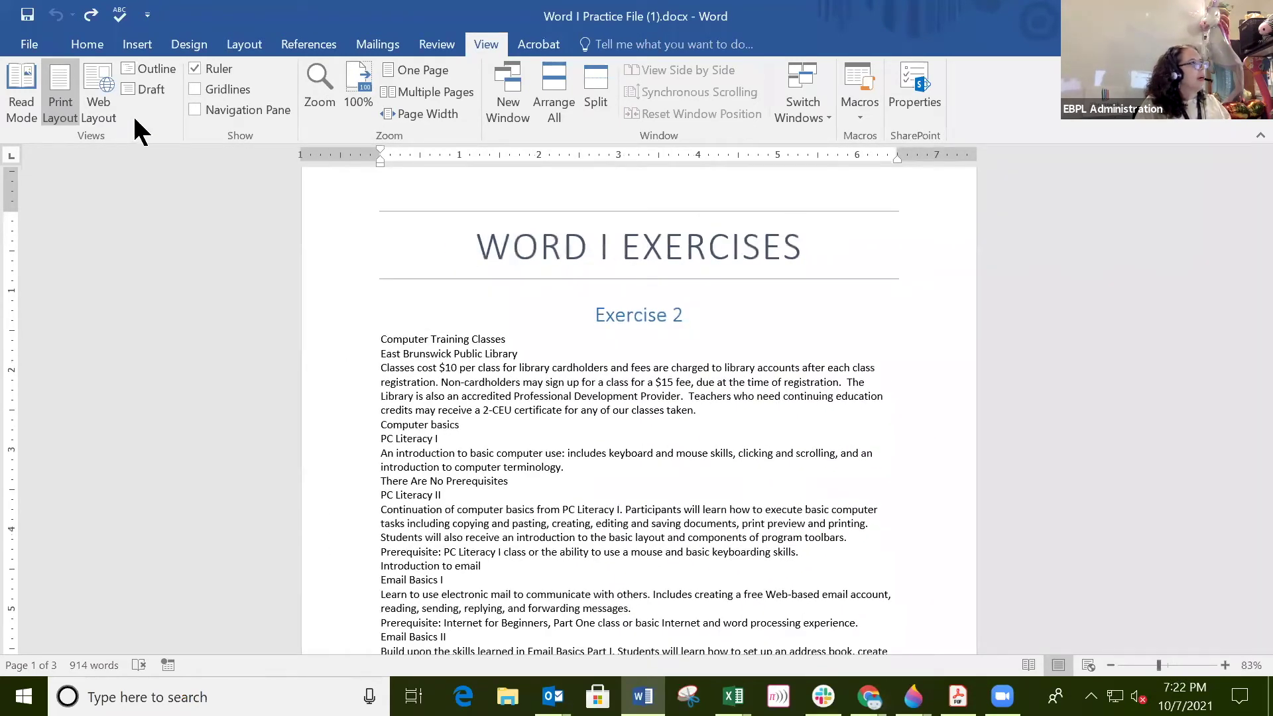
# Try the One Page, Multiple Pages and Page Width views, return to a single page, and set the zoom to 65%
pyautogui.click(415, 70)
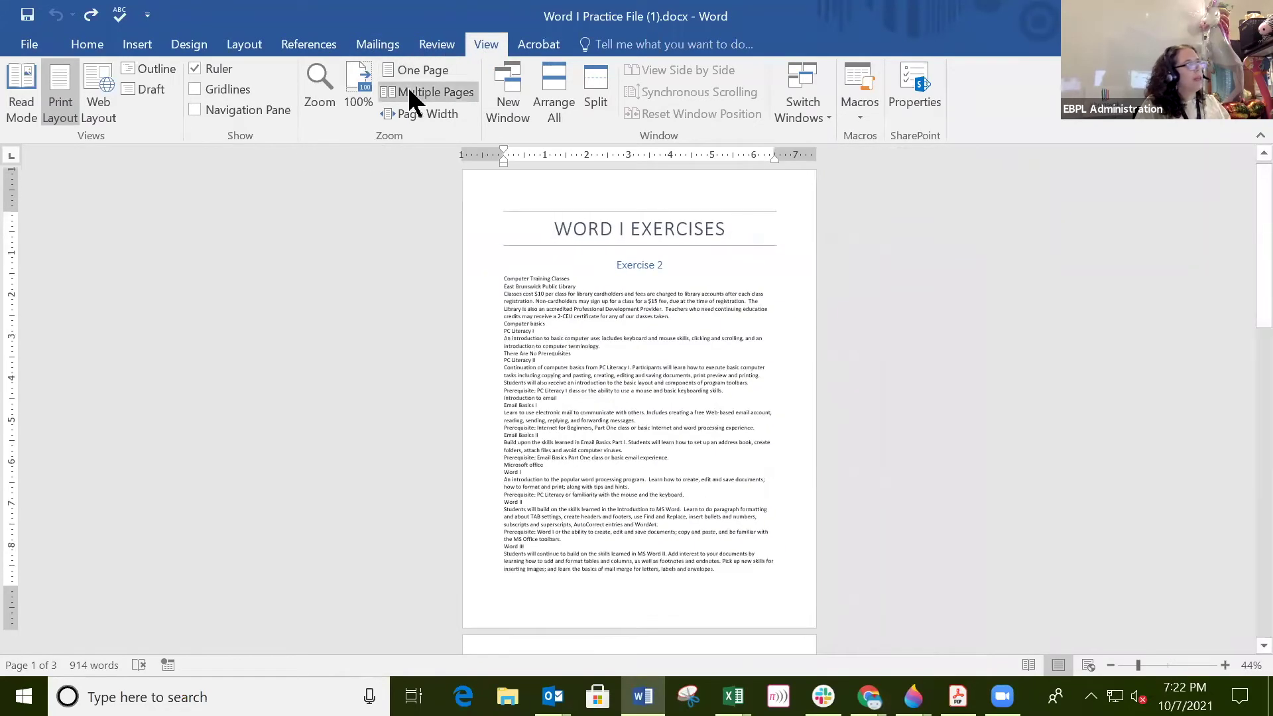
pyautogui.click(411, 92)
pyautogui.click(413, 110)
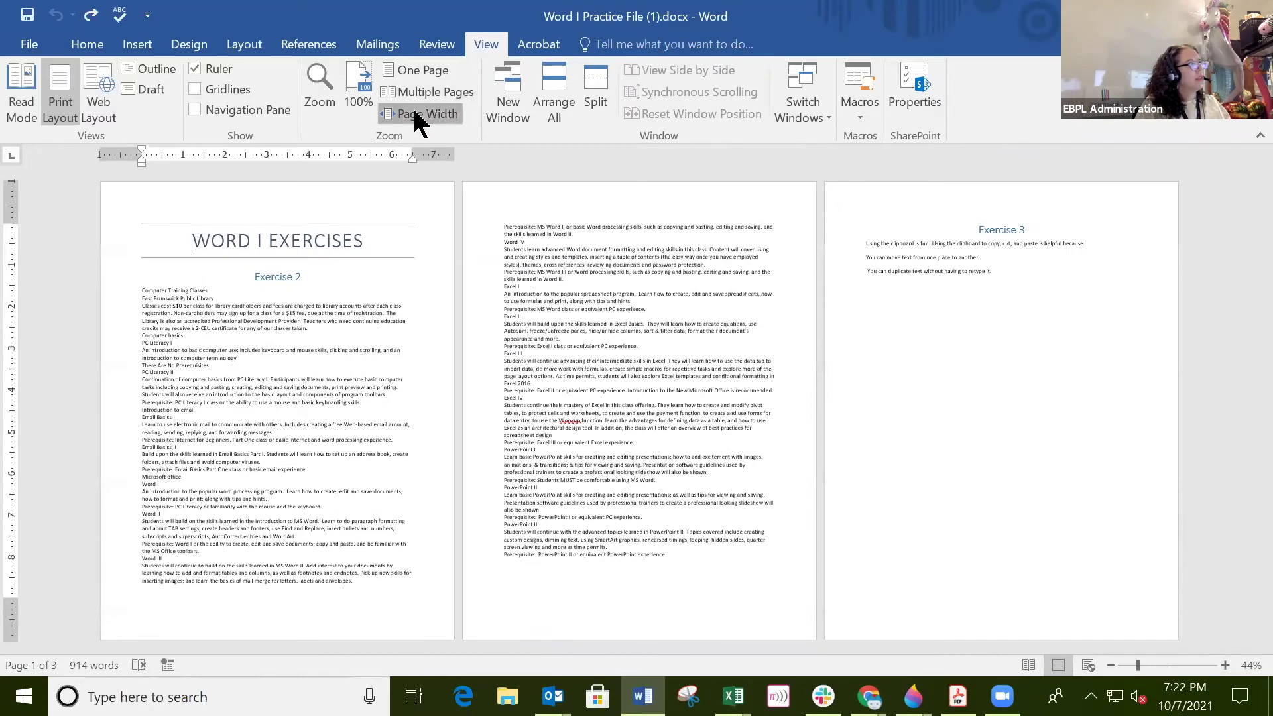
pyautogui.click(421, 92)
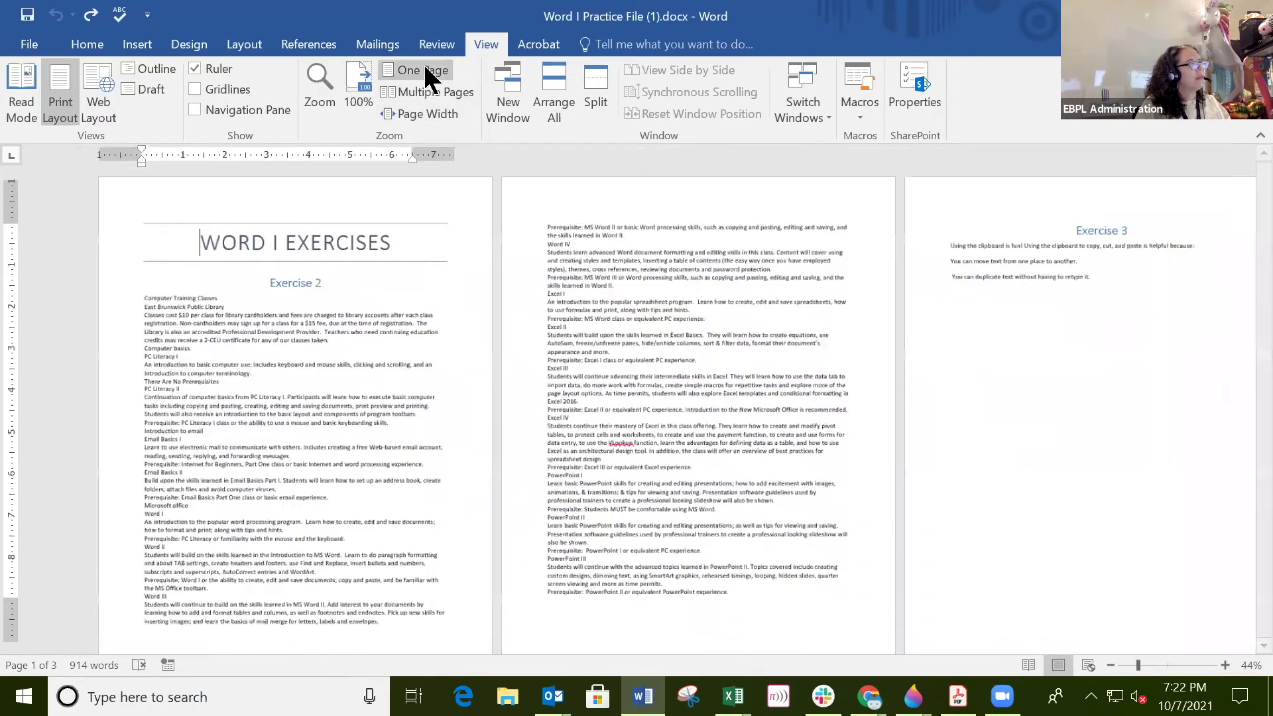
pyautogui.click(420, 70)
pyautogui.moveTo(1138, 665)
pyautogui.mouseDown()
pyautogui.moveTo(1168, 665)
pyautogui.moveTo(1149, 665)
pyautogui.mouseUp()
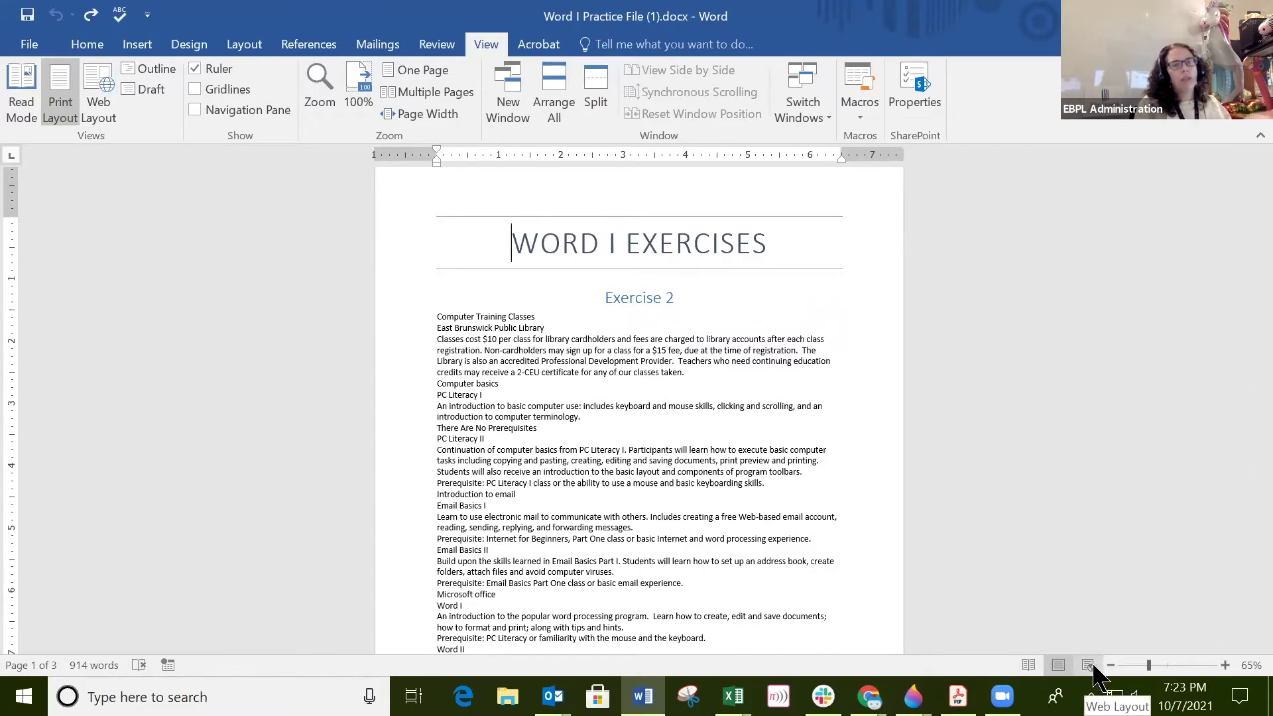
# View the document in Read Mode and in Web Layout, returning to Print Layout after each
pyautogui.click(1028, 665)
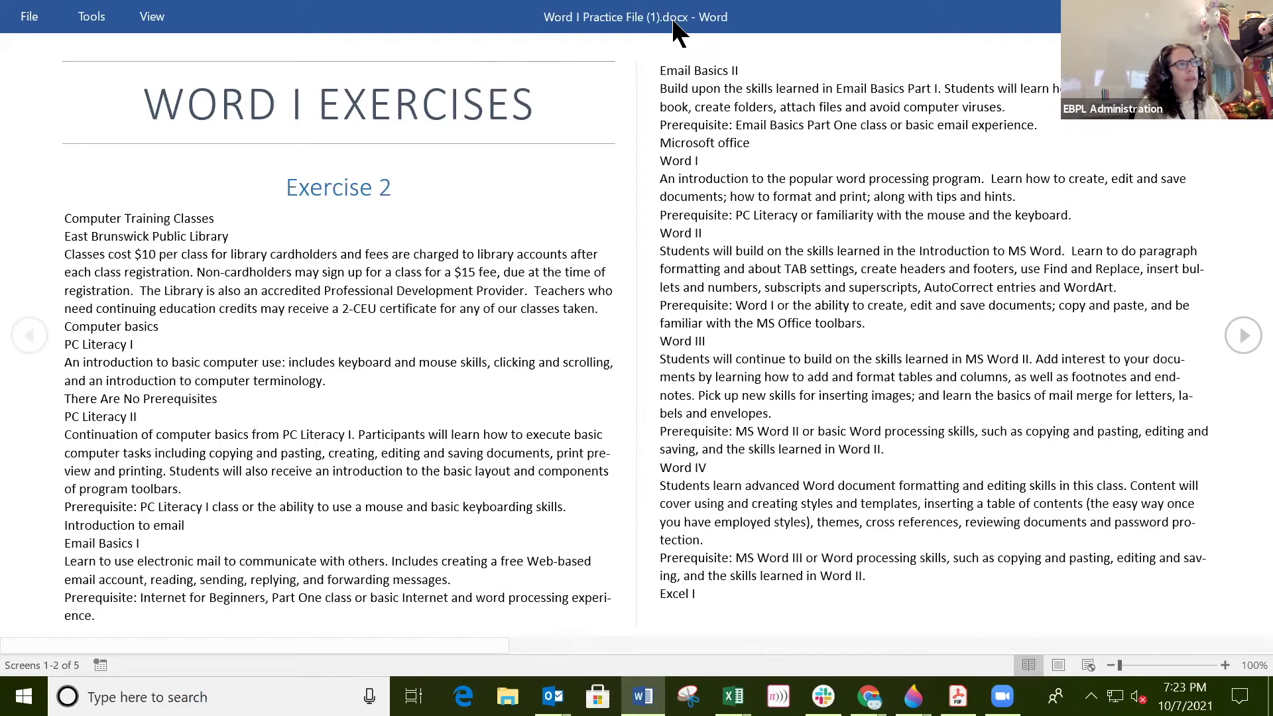
pyautogui.click(1058, 665)
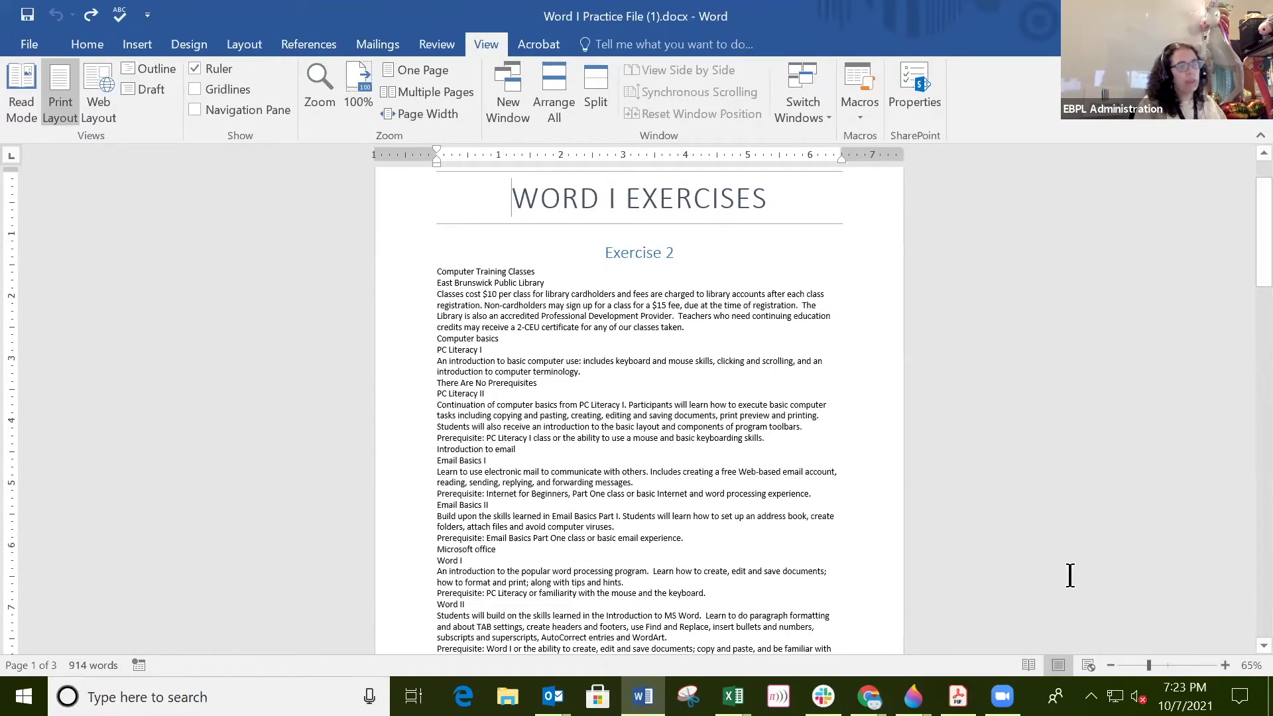
pyautogui.click(1088, 665)
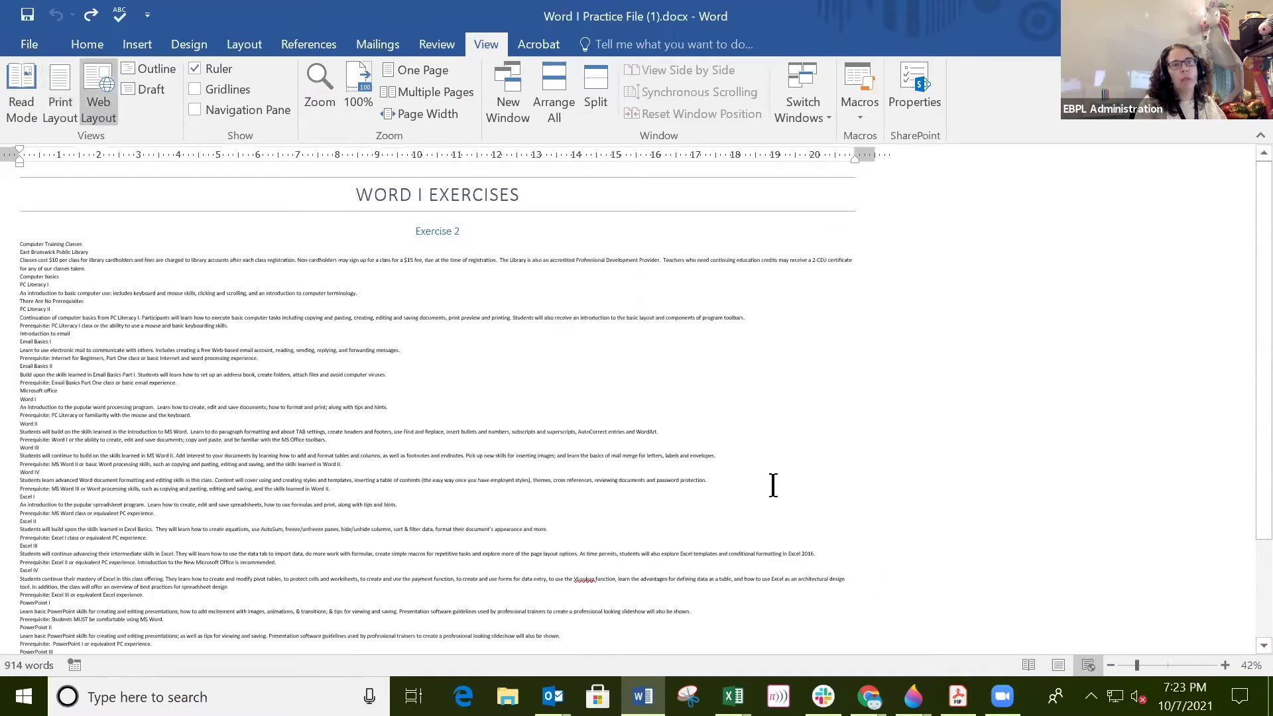
pyautogui.click(1058, 665)
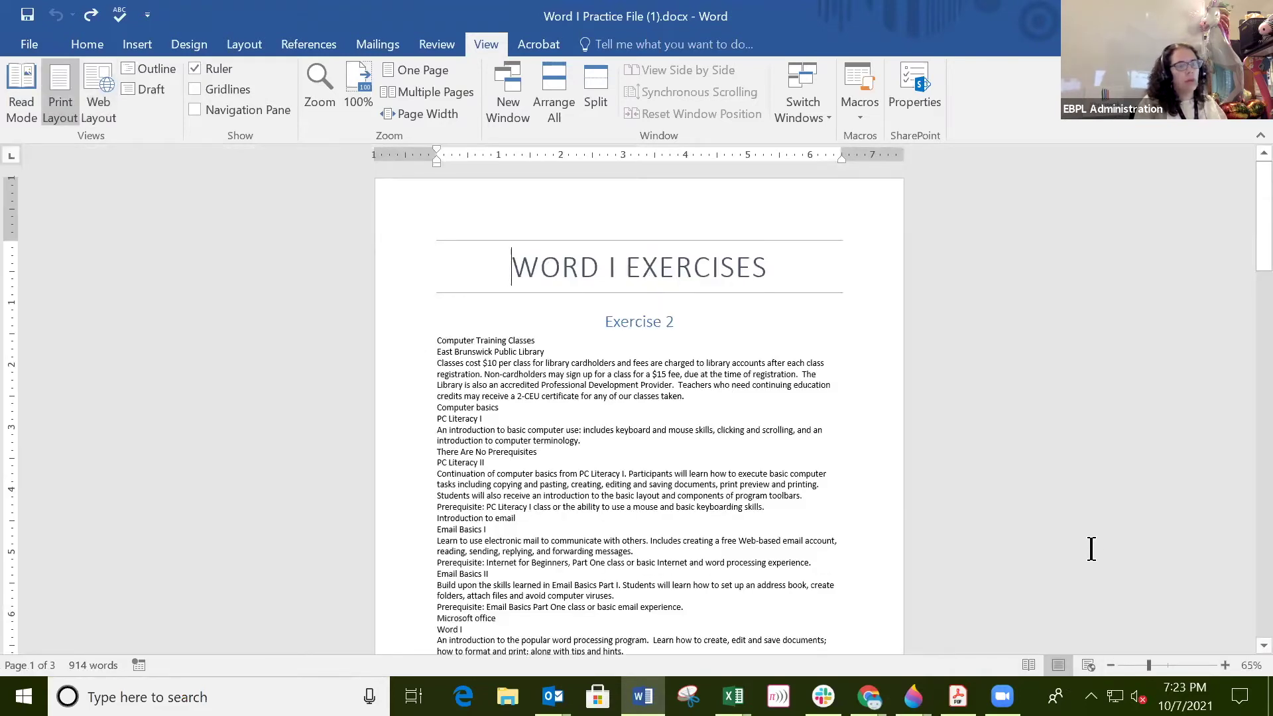
# Switch between Read Mode and Print Layout twice more to compare them, ending in Print Layout
pyautogui.click(1028, 665)
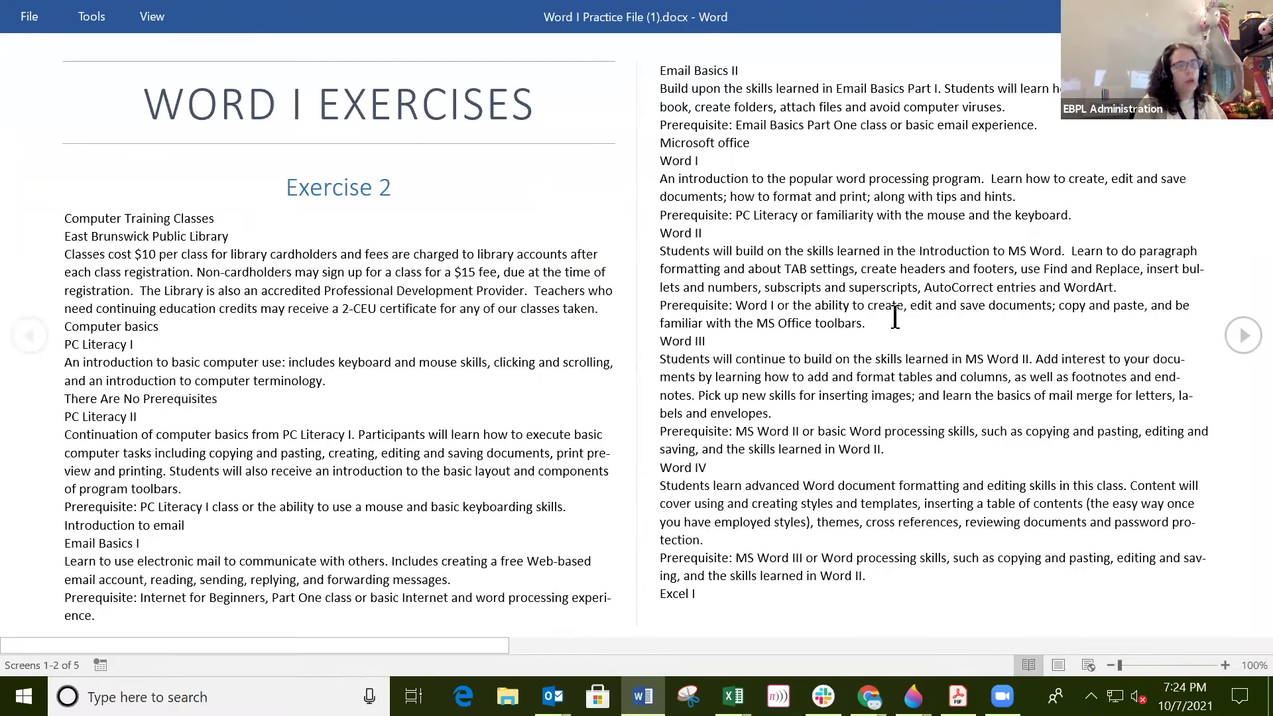
pyautogui.click(1059, 671)
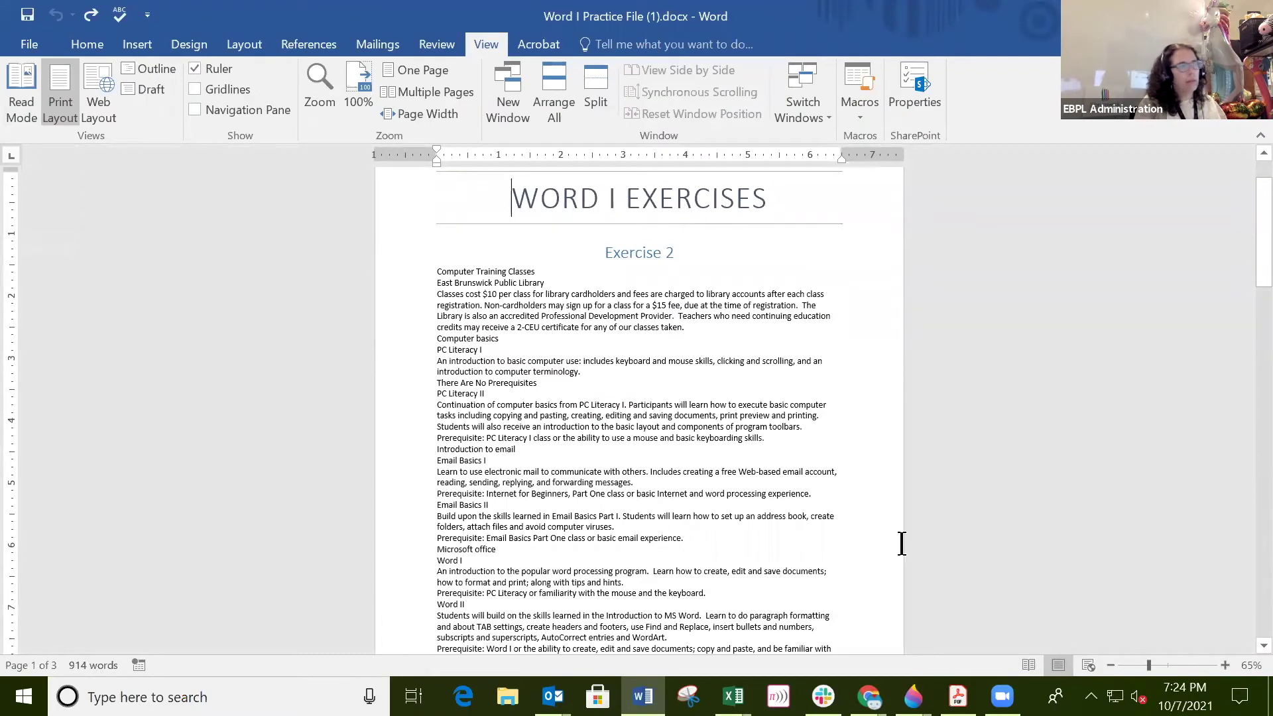
pyautogui.click(1028, 665)
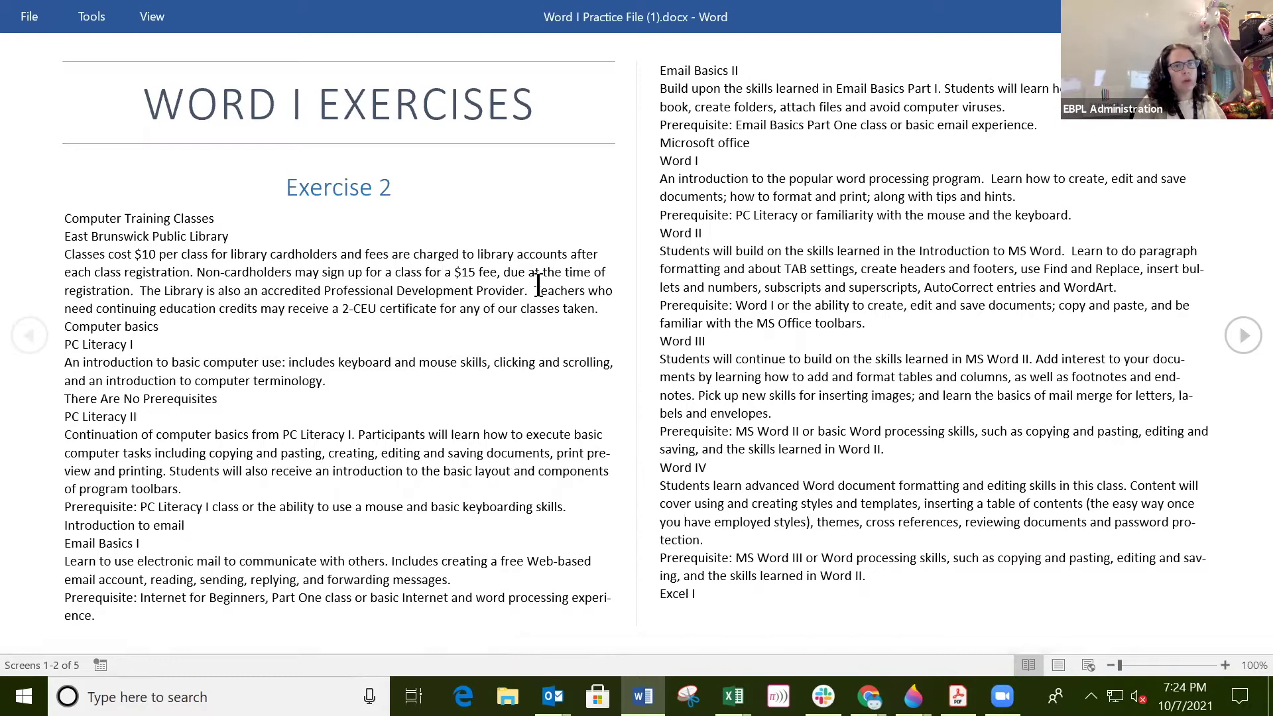
pyautogui.click(1058, 665)
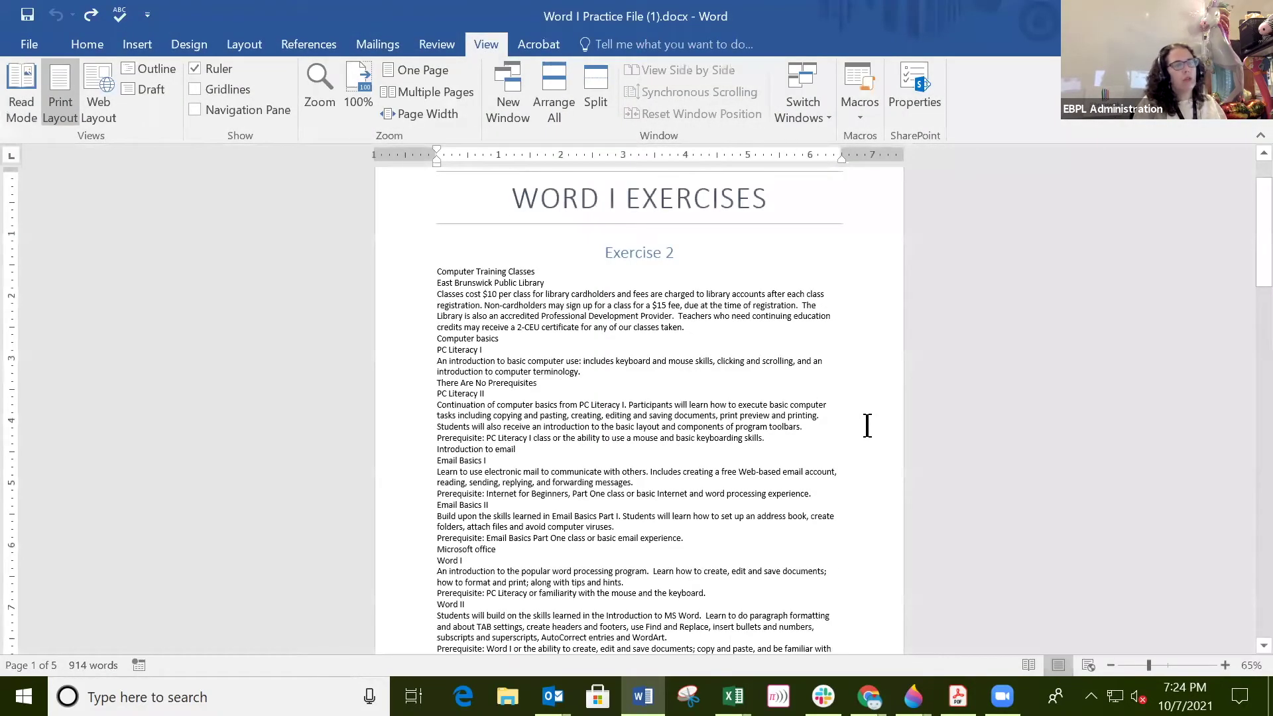
# Look through the practice file from the Exercise 2 class descriptions to the Exercise 3 text on the last page
pyautogui.scroll(-1, 830, 384)
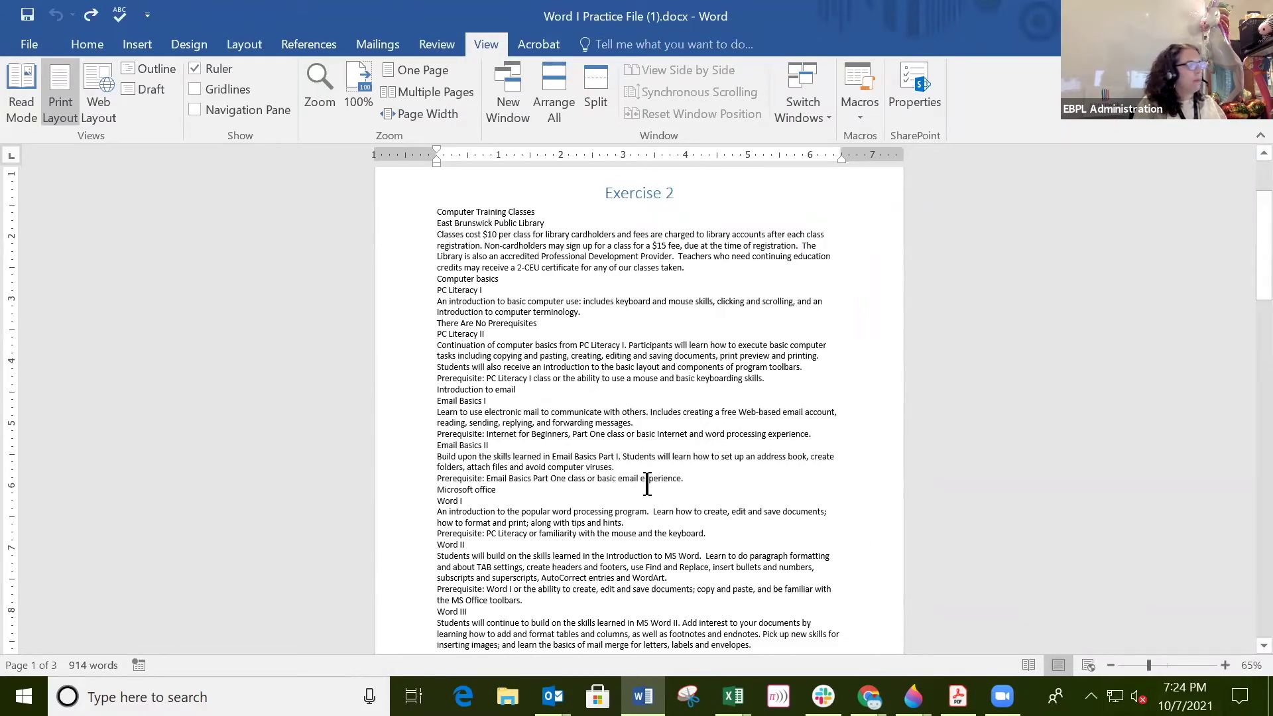
pyautogui.scroll(-1, 647, 483)
pyautogui.scroll(3, 647, 483)
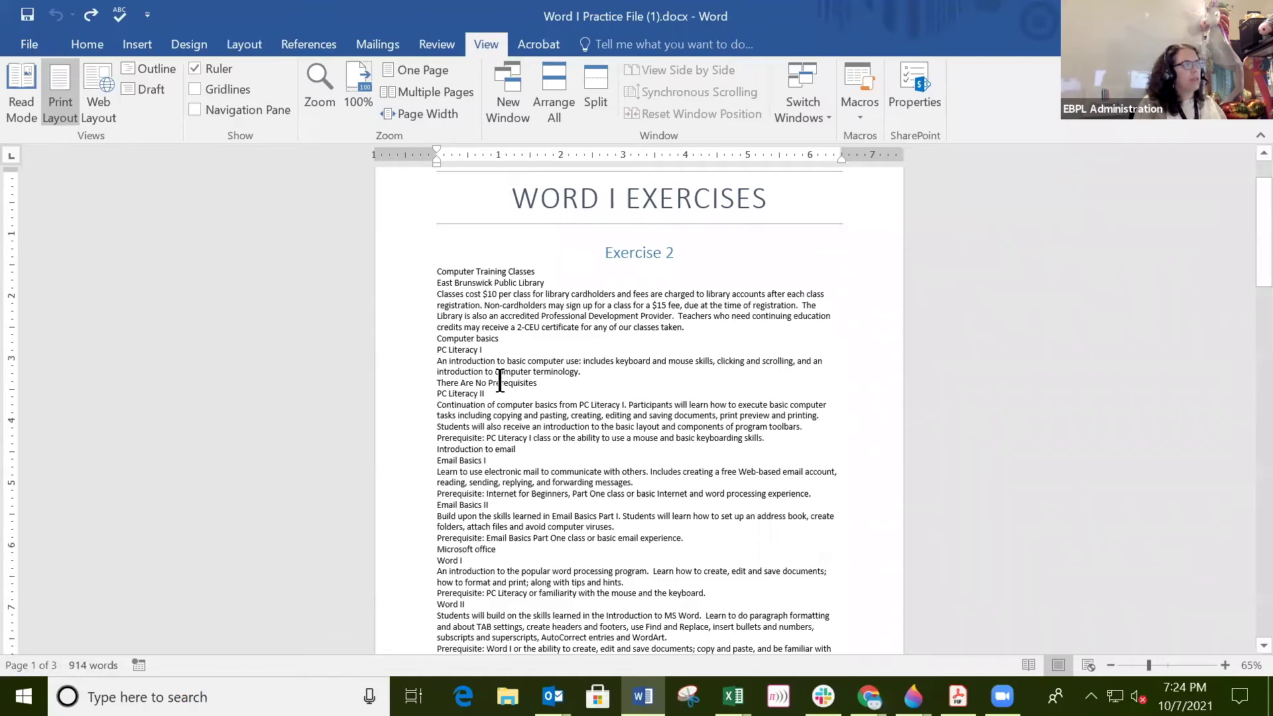
pyautogui.scroll(-3, 500, 379)
pyautogui.scroll(-9, 499, 379)
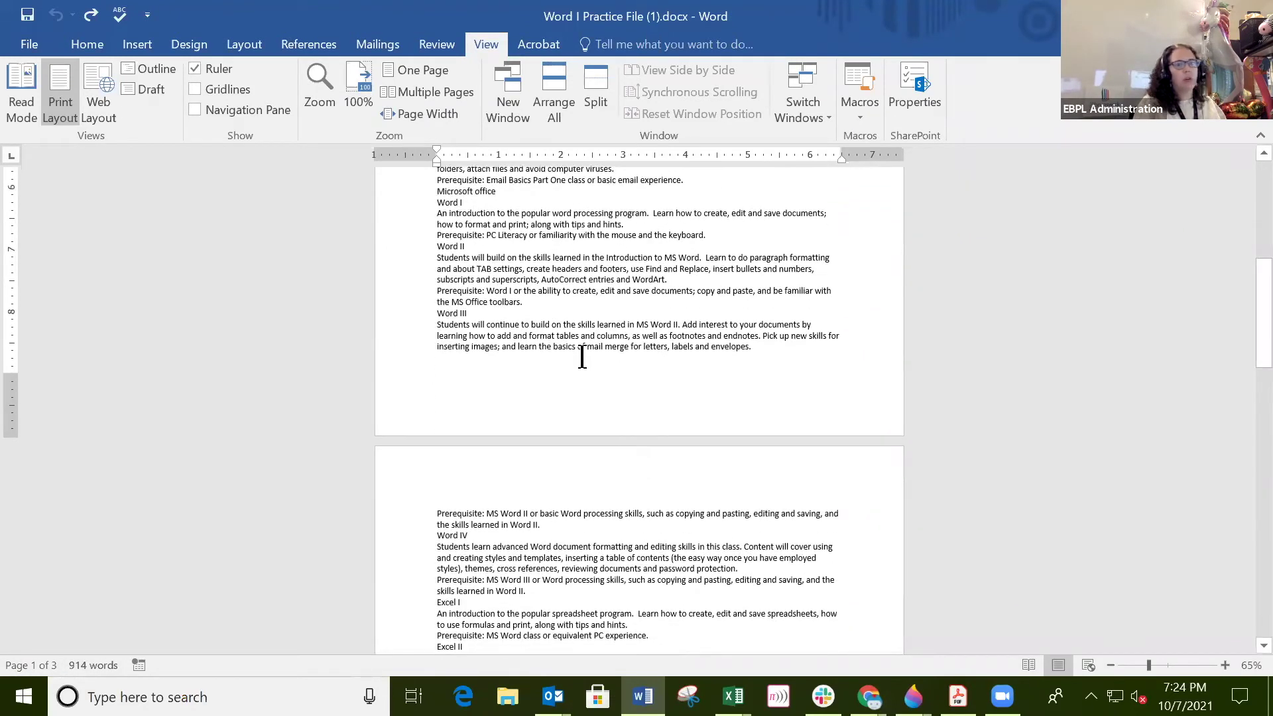
pyautogui.scroll(-3, 568, 454)
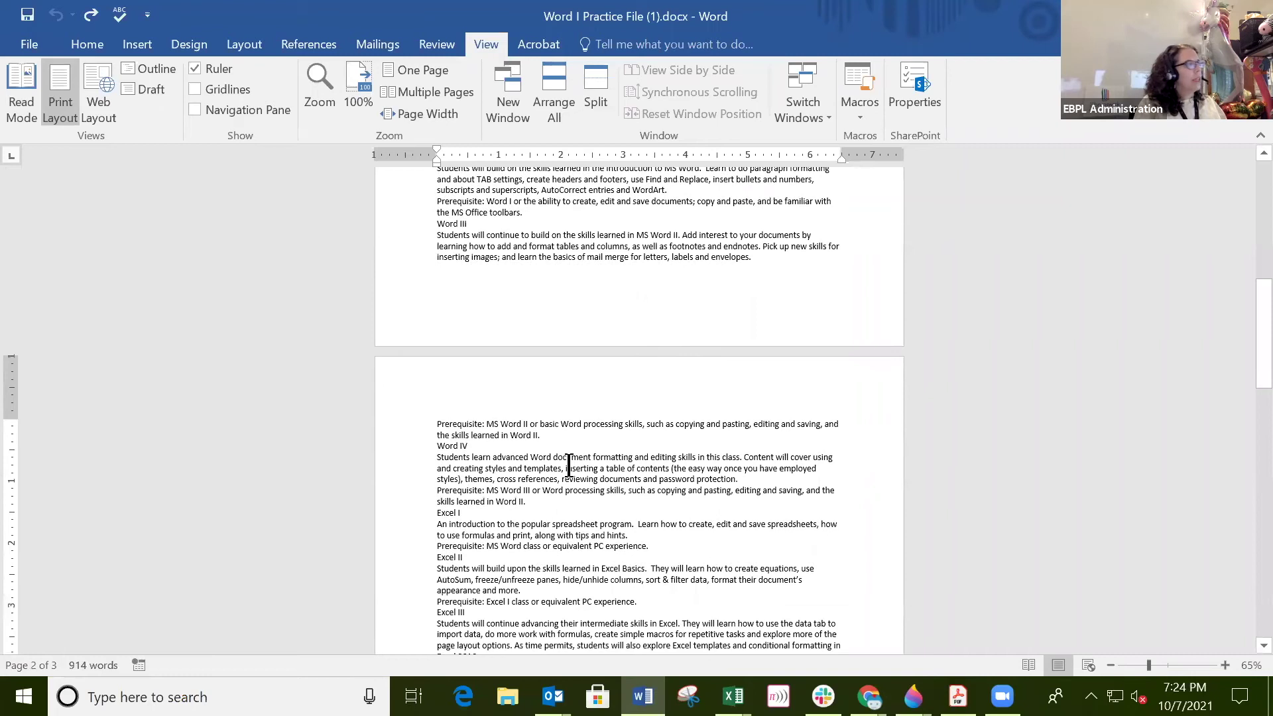
pyautogui.scroll(-20, 568, 467)
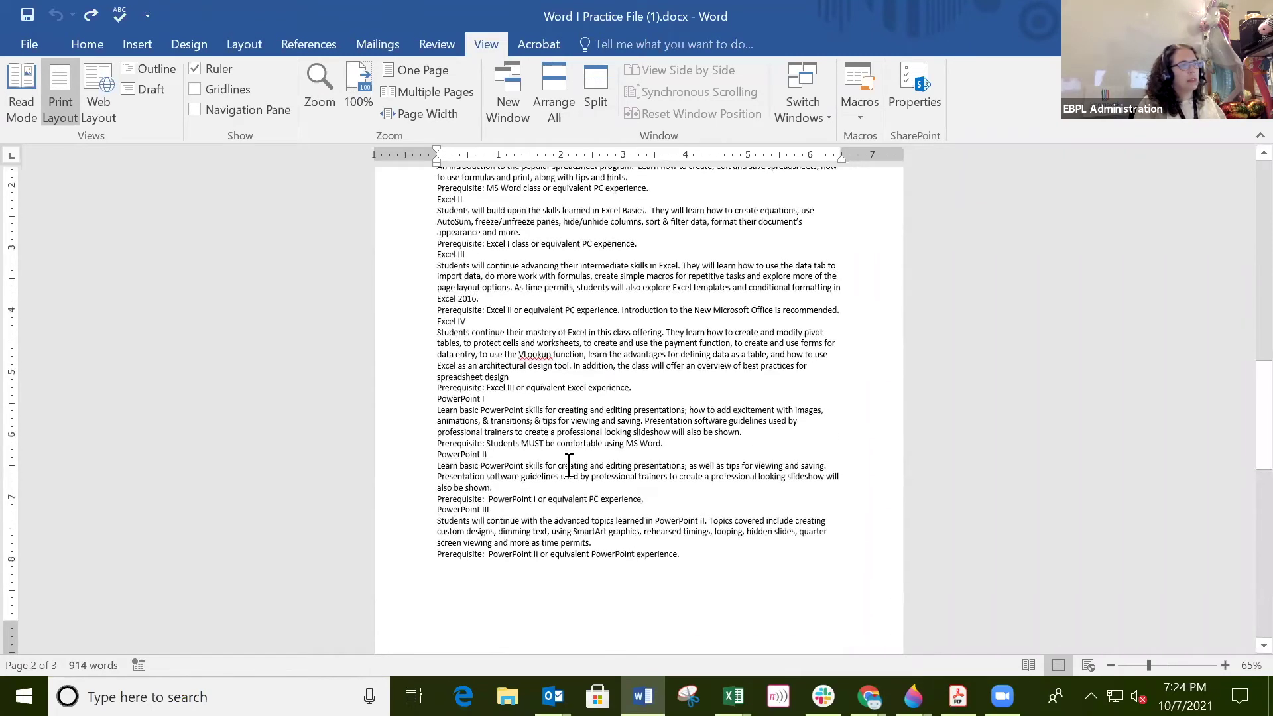
pyautogui.click(544, 509)
pyautogui.scroll(-4, 545, 504)
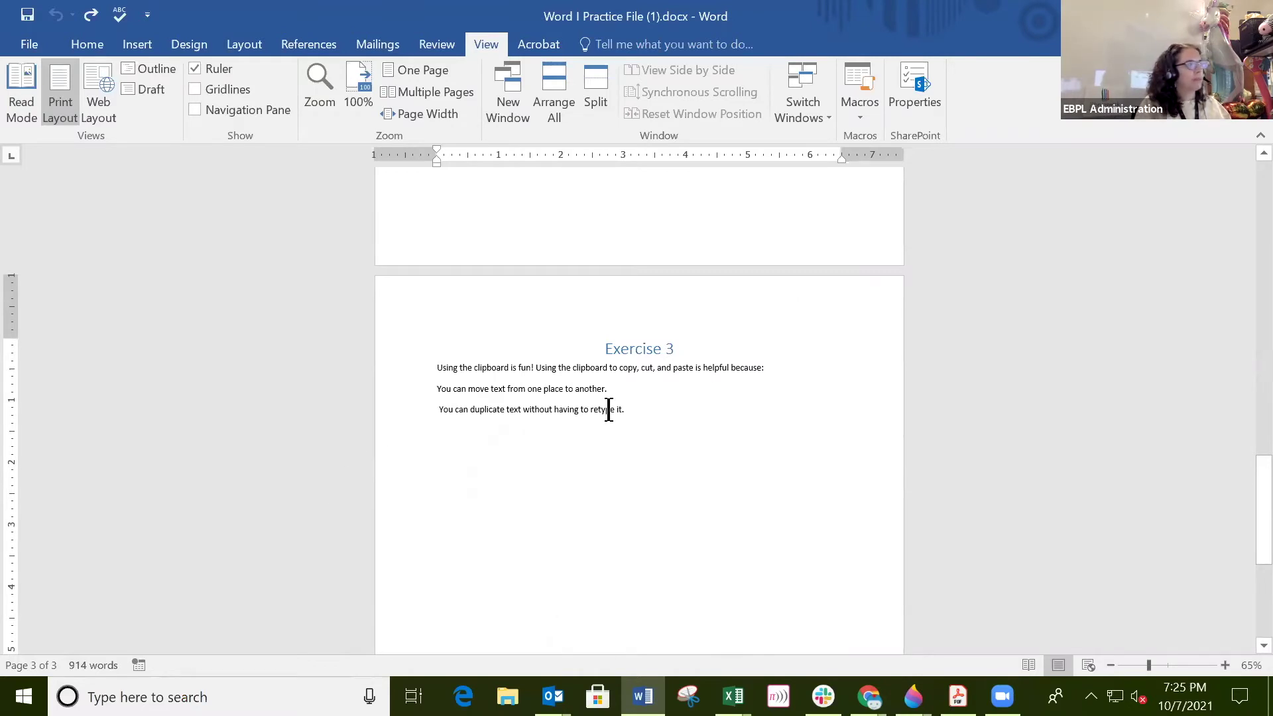
pyautogui.scroll(2, 609, 409)
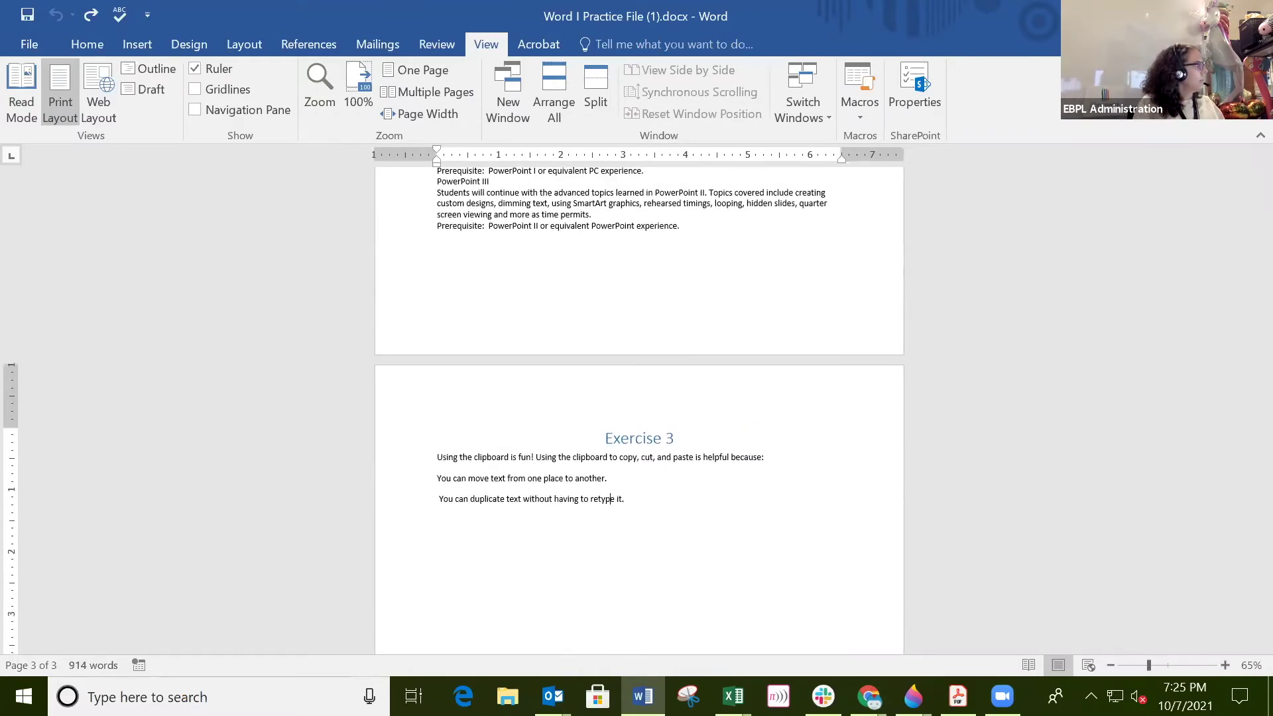
# Switch to the class notes in Chrome and look through the Word window definitions as far as the Ribbon Review section
pyautogui.hotkey('alt', 'Tab')
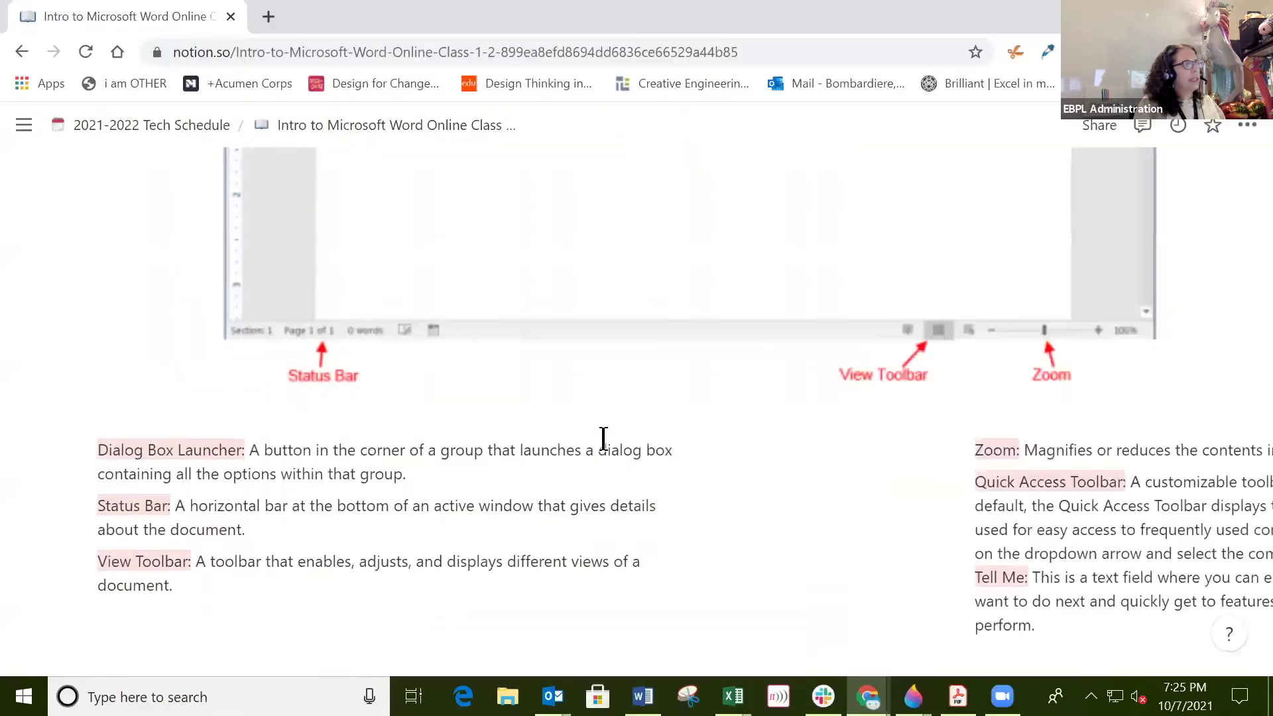
pyautogui.scroll(-4, 600, 439)
pyautogui.scroll(-4, 603, 439)
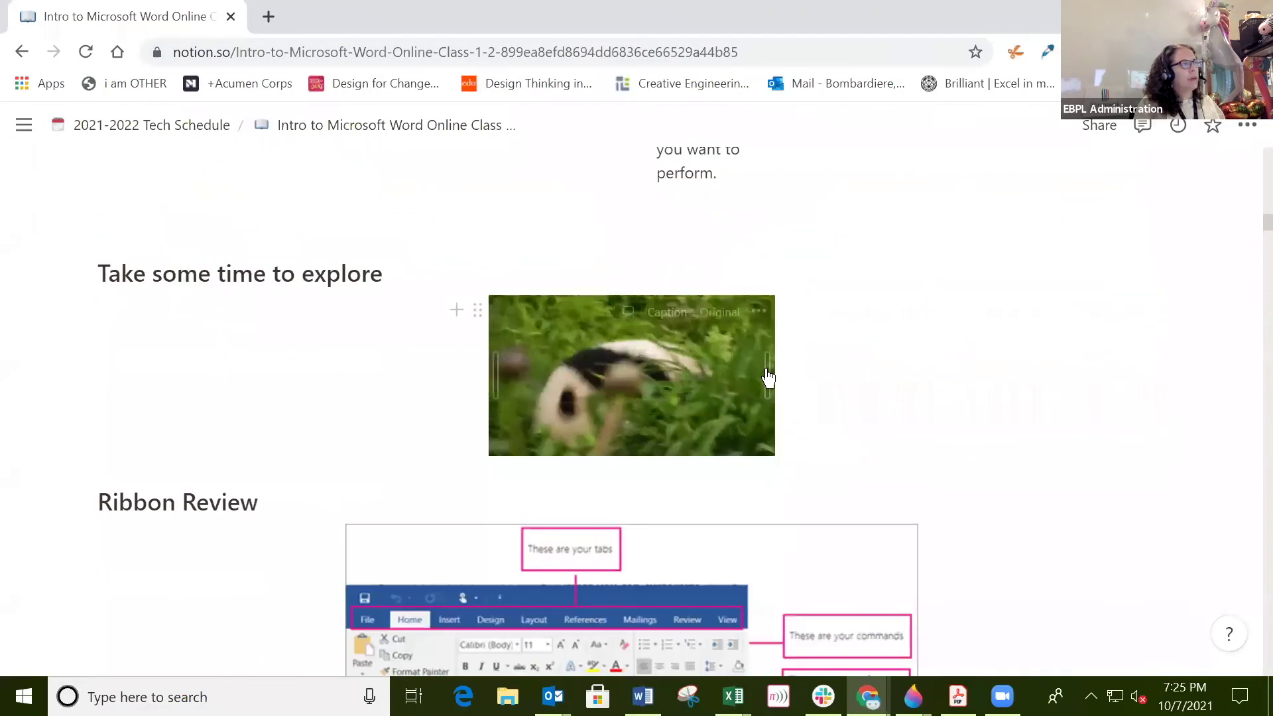
pyautogui.moveTo(803, 386); pyautogui.dragTo(1112, 411)
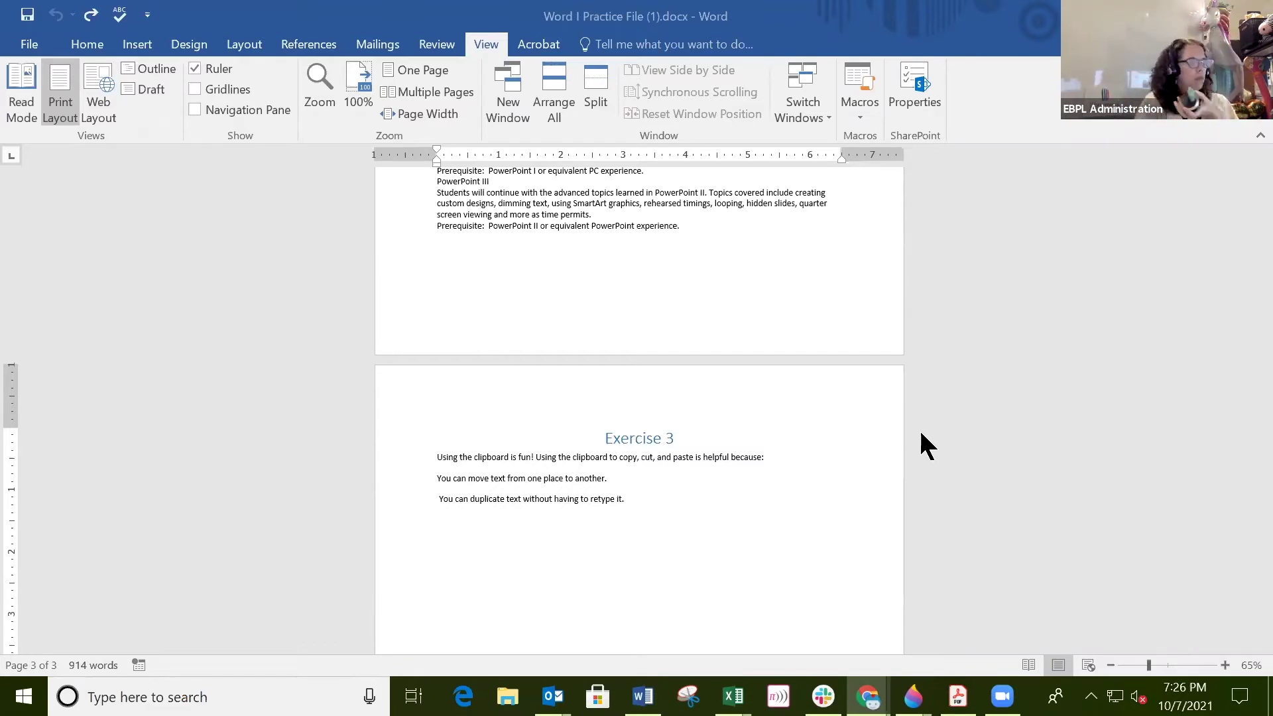
# Return to the Word practice file and look back from the empty end of page 3 to the Email Basics and Word class descriptions
pyautogui.scroll(-3, 661, 484)
pyautogui.scroll(2, 661, 484)
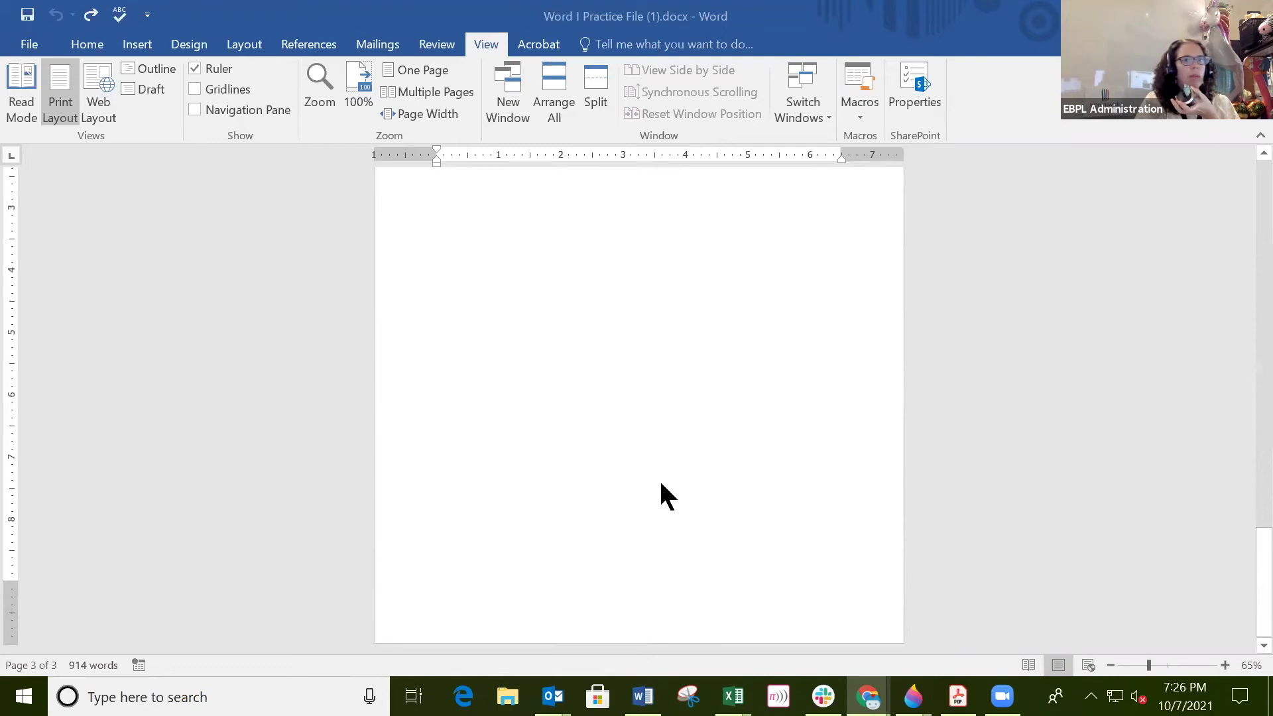
pyautogui.scroll(10, 661, 484)
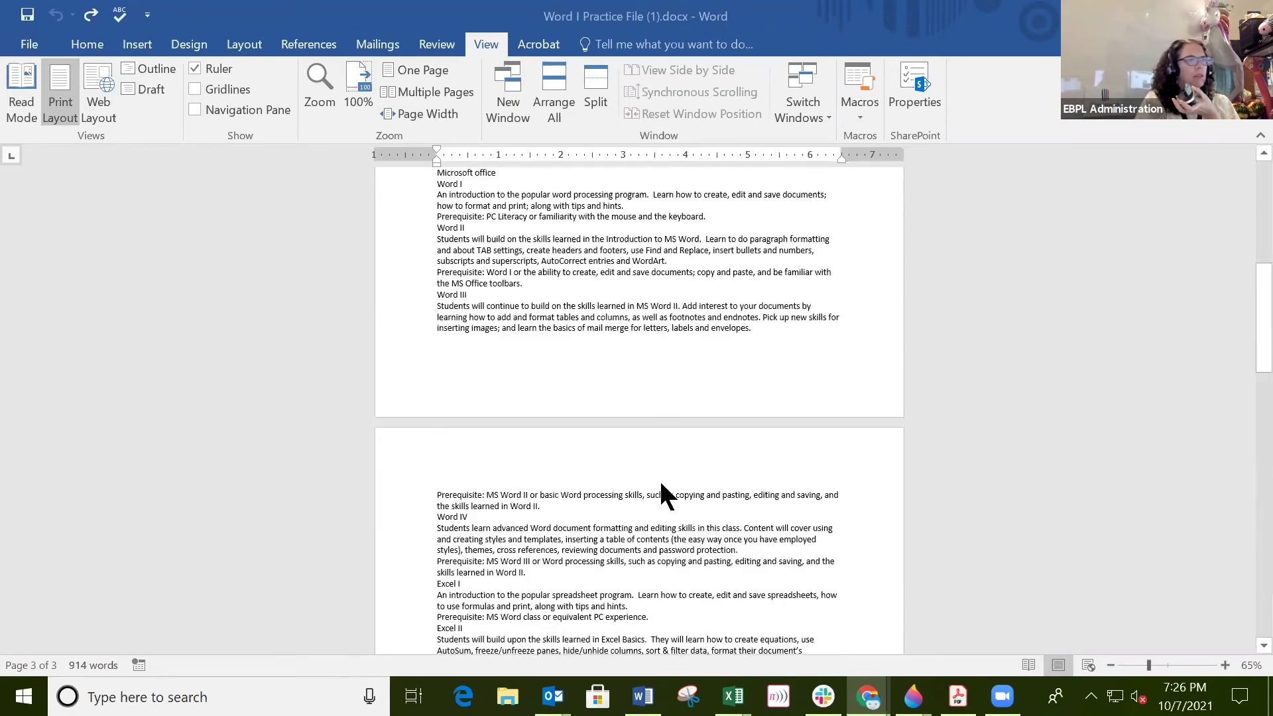
pyautogui.scroll(-6, 661, 484)
pyautogui.scroll(5, 661, 483)
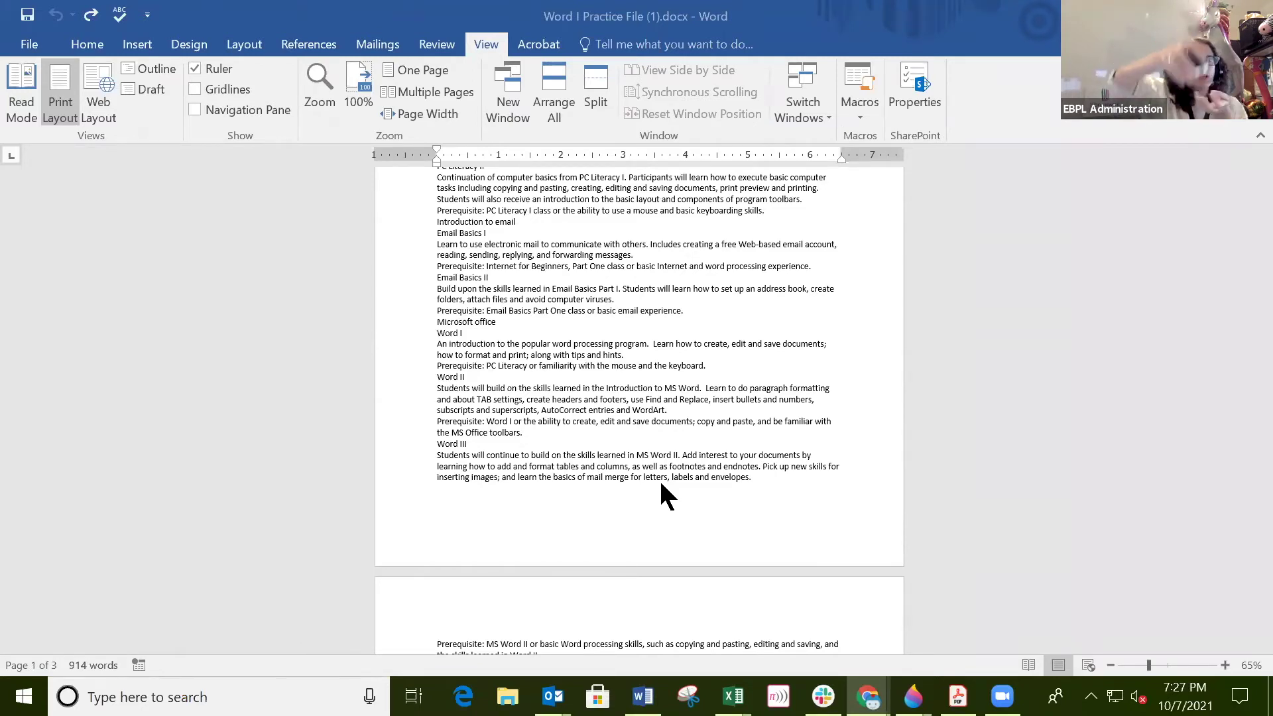
# Practice selecting long passages across the Email Basics, Word II and Word III descriptions, clearing the selection after each one
pyautogui.click(562, 285)
pyautogui.moveTo(567, 298); pyautogui.dragTo(605, 529)
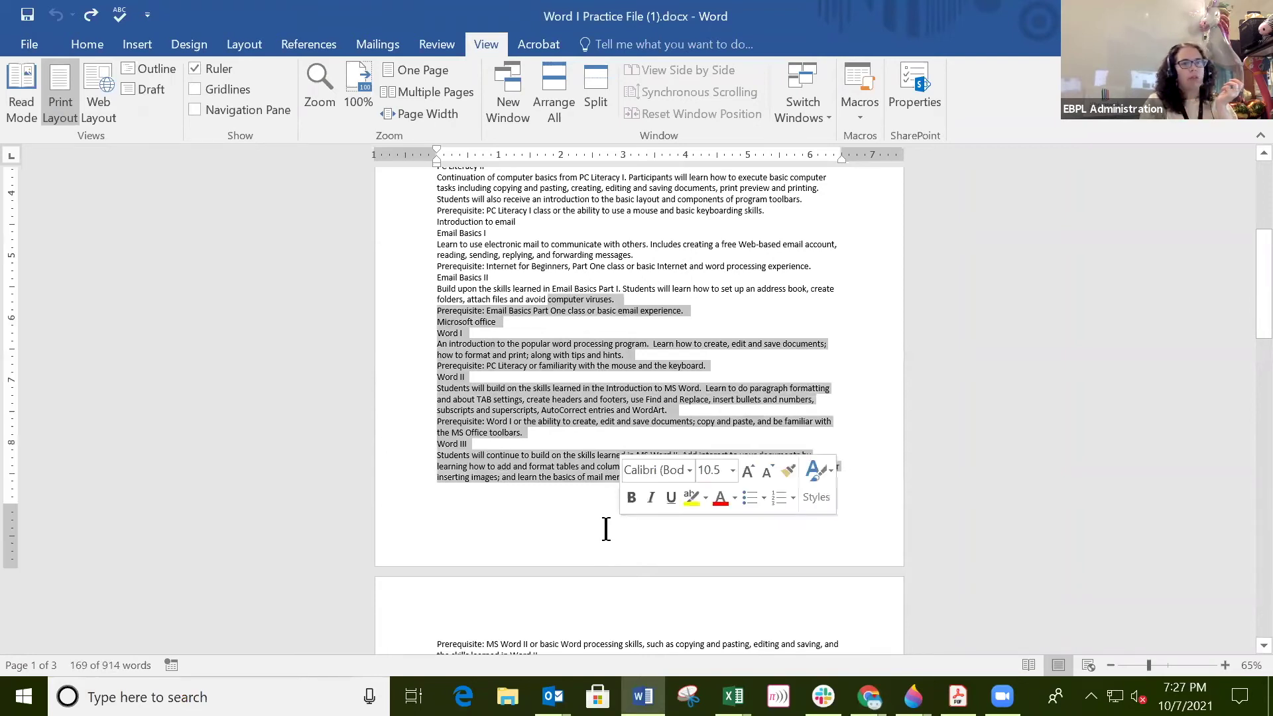
pyautogui.click(521, 229)
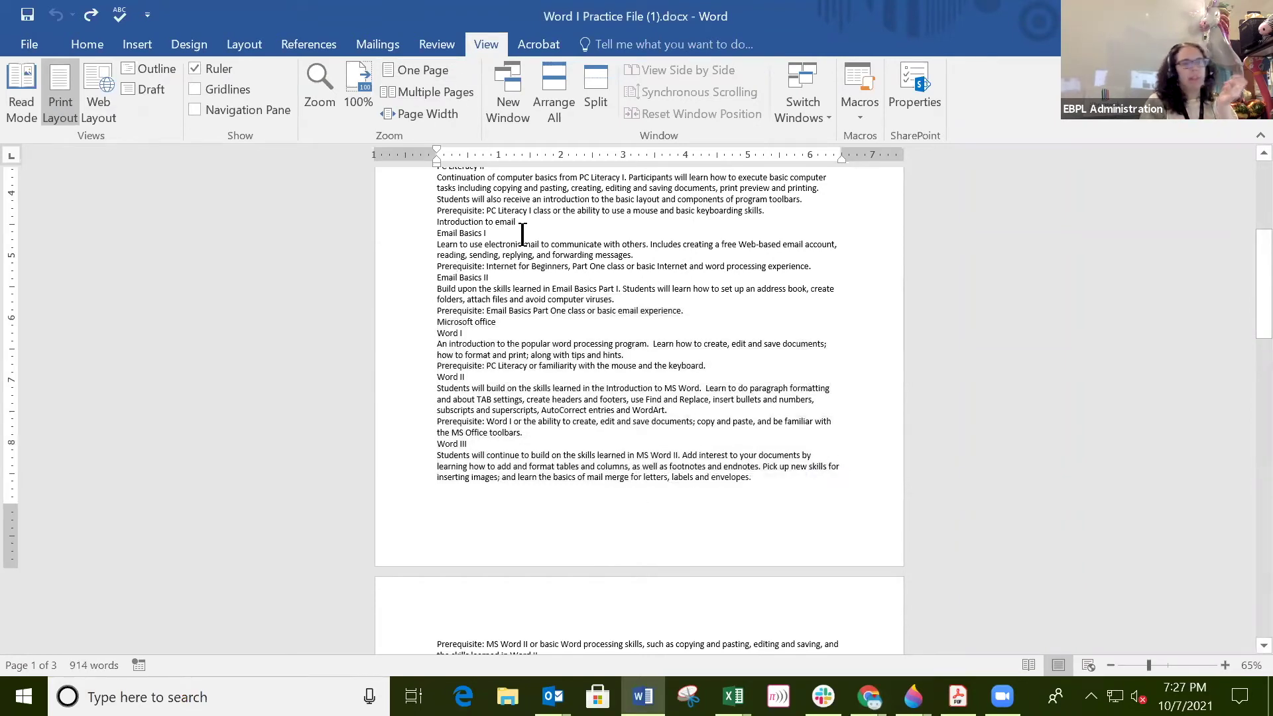
pyautogui.moveTo(487, 199); pyautogui.dragTo(541, 403)
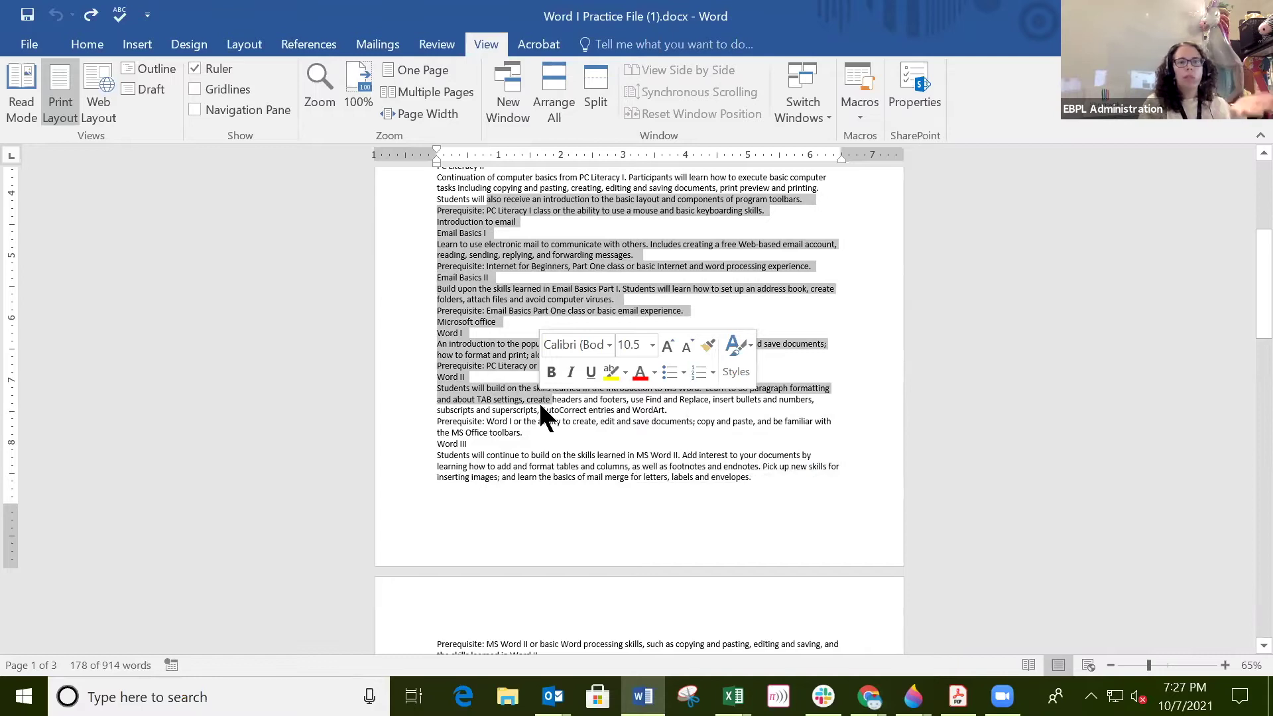
pyautogui.click(532, 421)
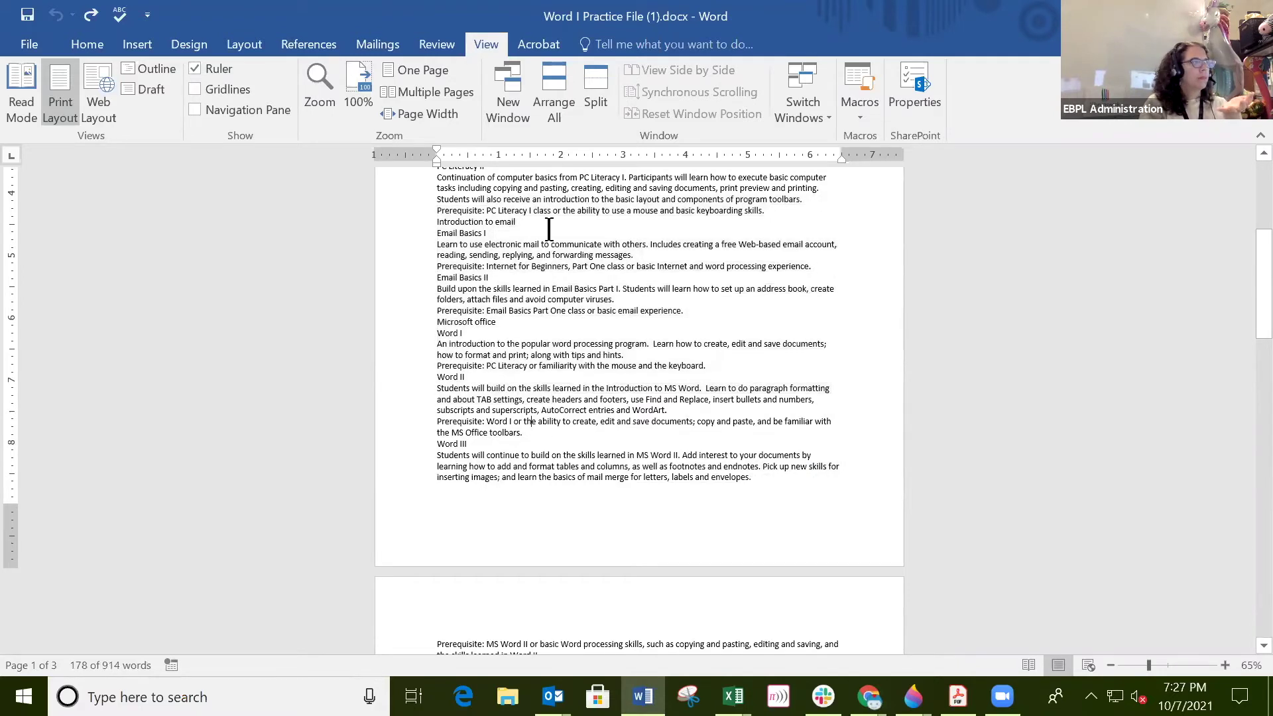
# Practice selecting the last two PC Literacy II lines, the Email Basics I heading and passages around the Email Basics descriptions, then clear the selection
pyautogui.moveTo(437, 197); pyautogui.dragTo(800, 208)
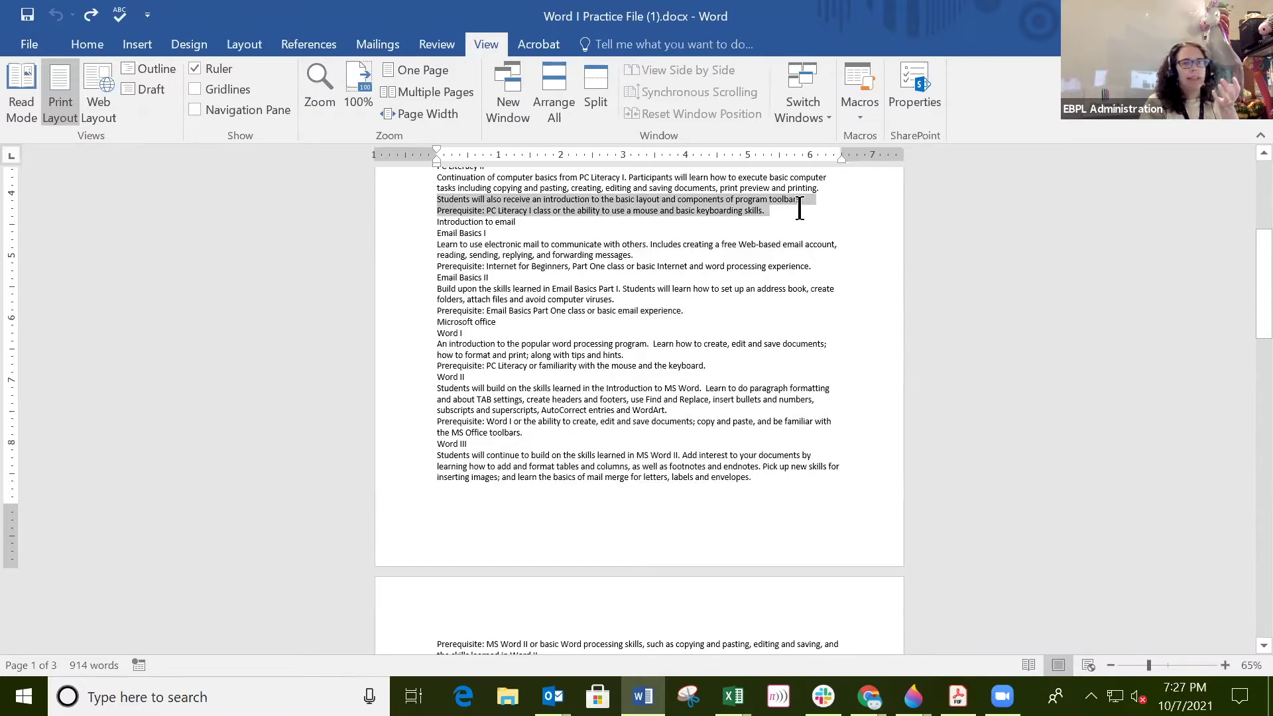
pyautogui.click(795, 221)
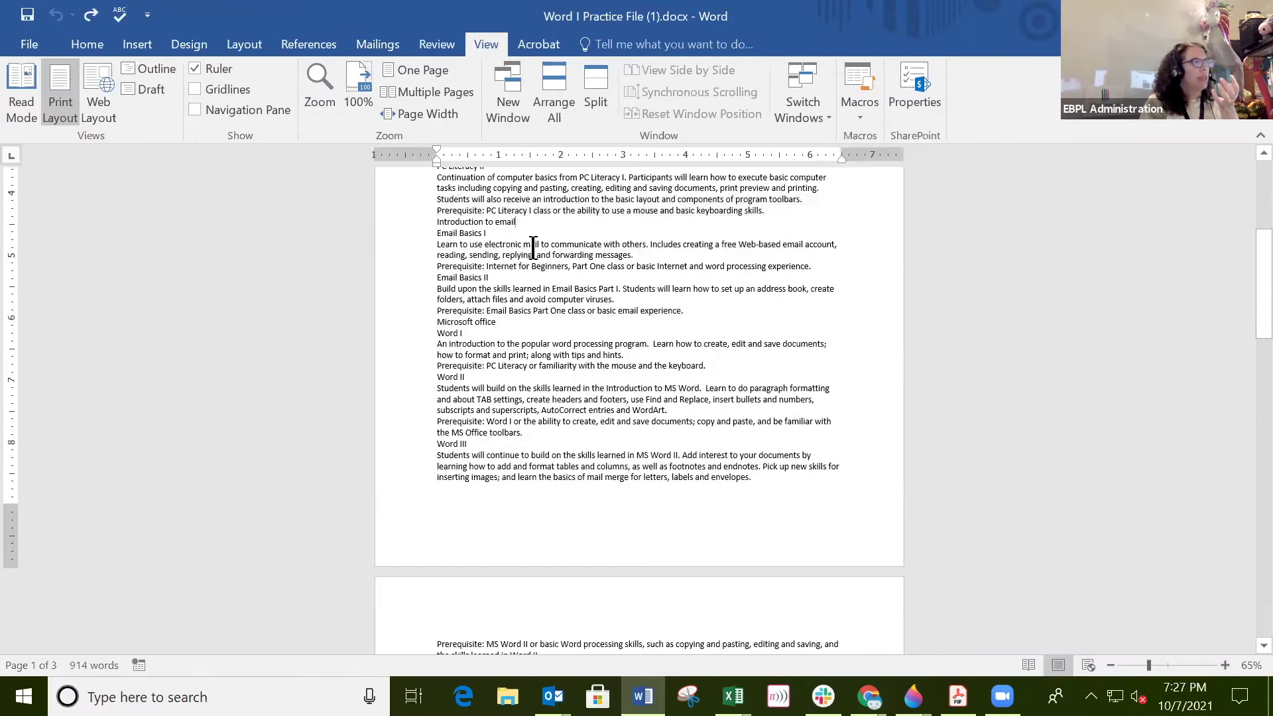
pyautogui.hotkey('shift', 'Down')
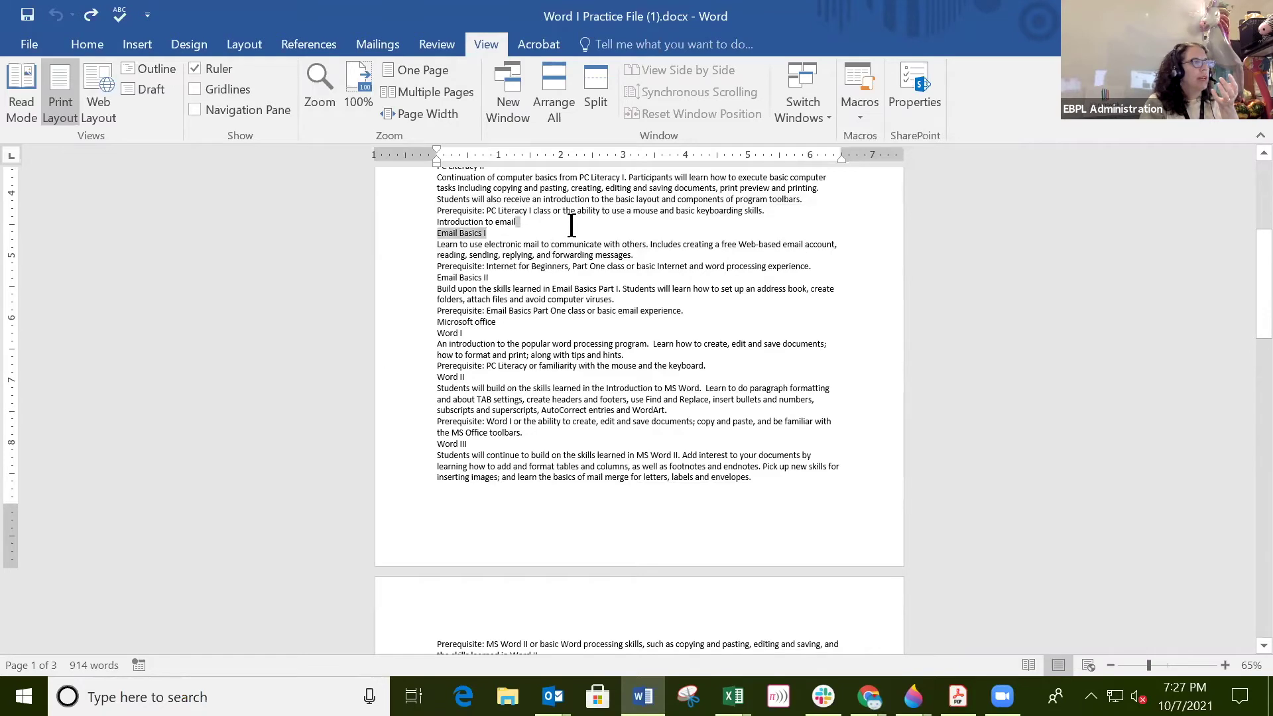
pyautogui.moveTo(542, 266); pyautogui.dragTo(540, 188)
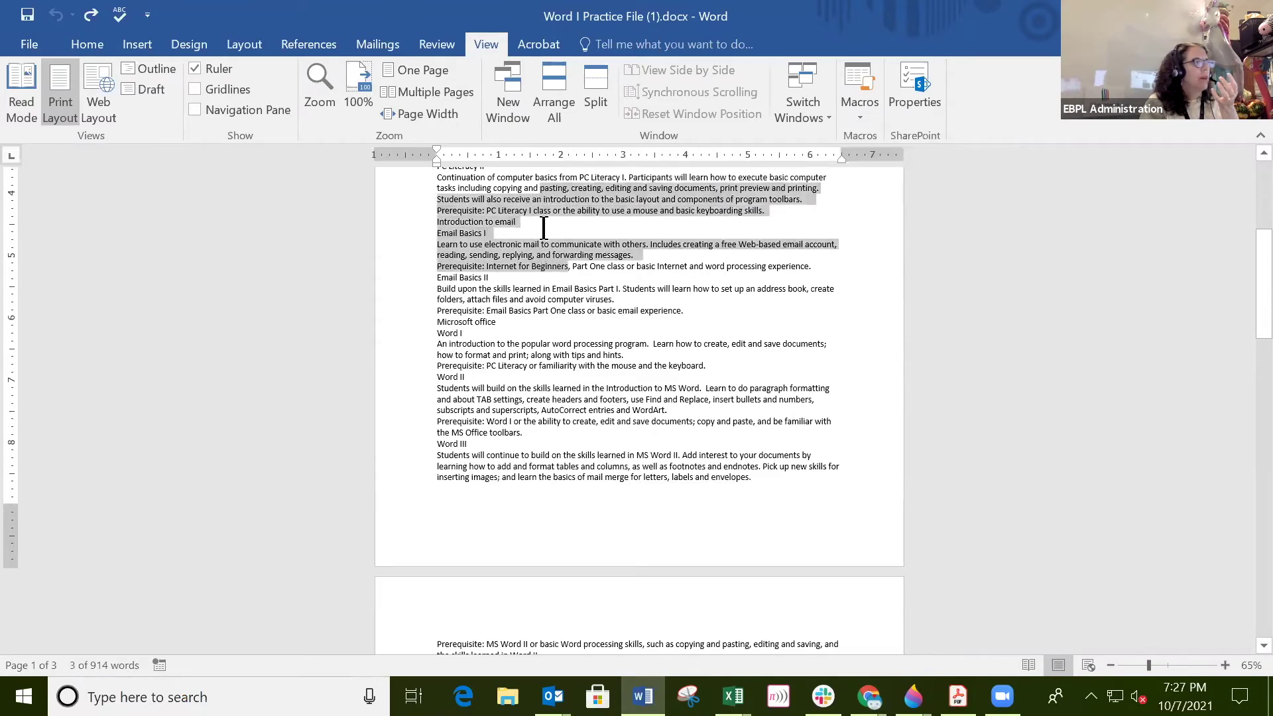
pyautogui.moveTo(552, 288); pyautogui.dragTo(582, 388)
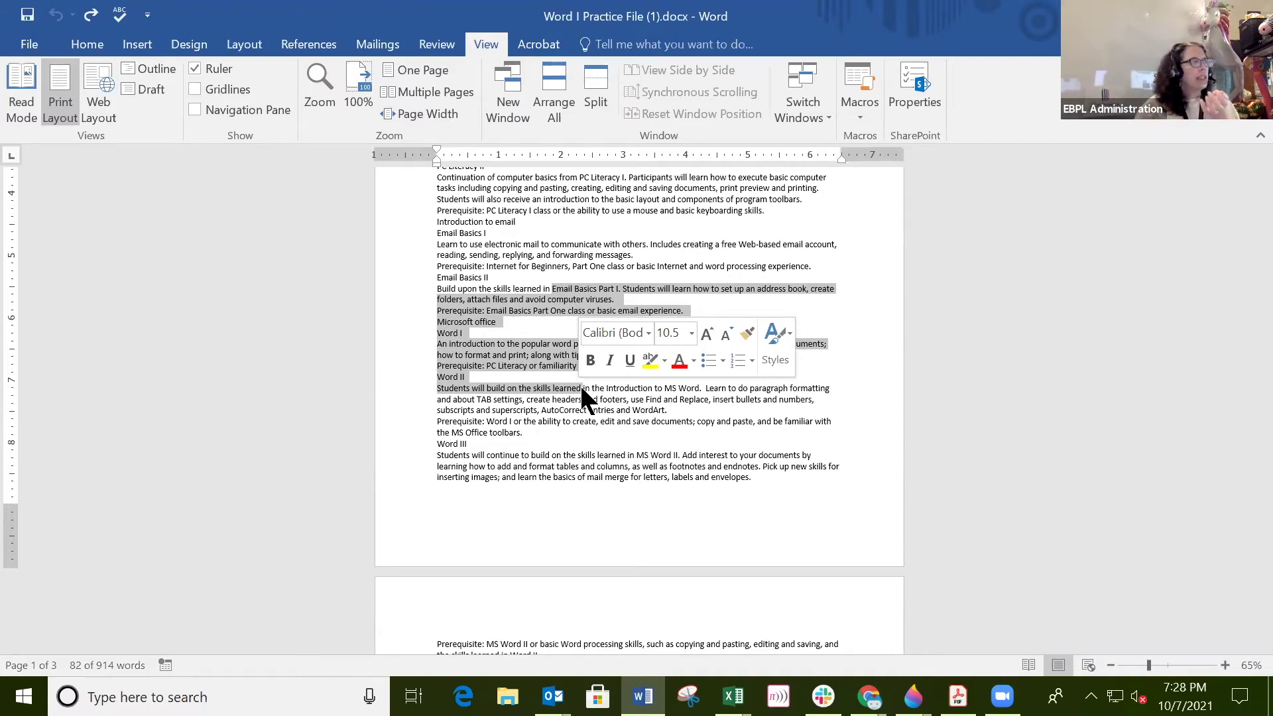
pyautogui.click(640, 245)
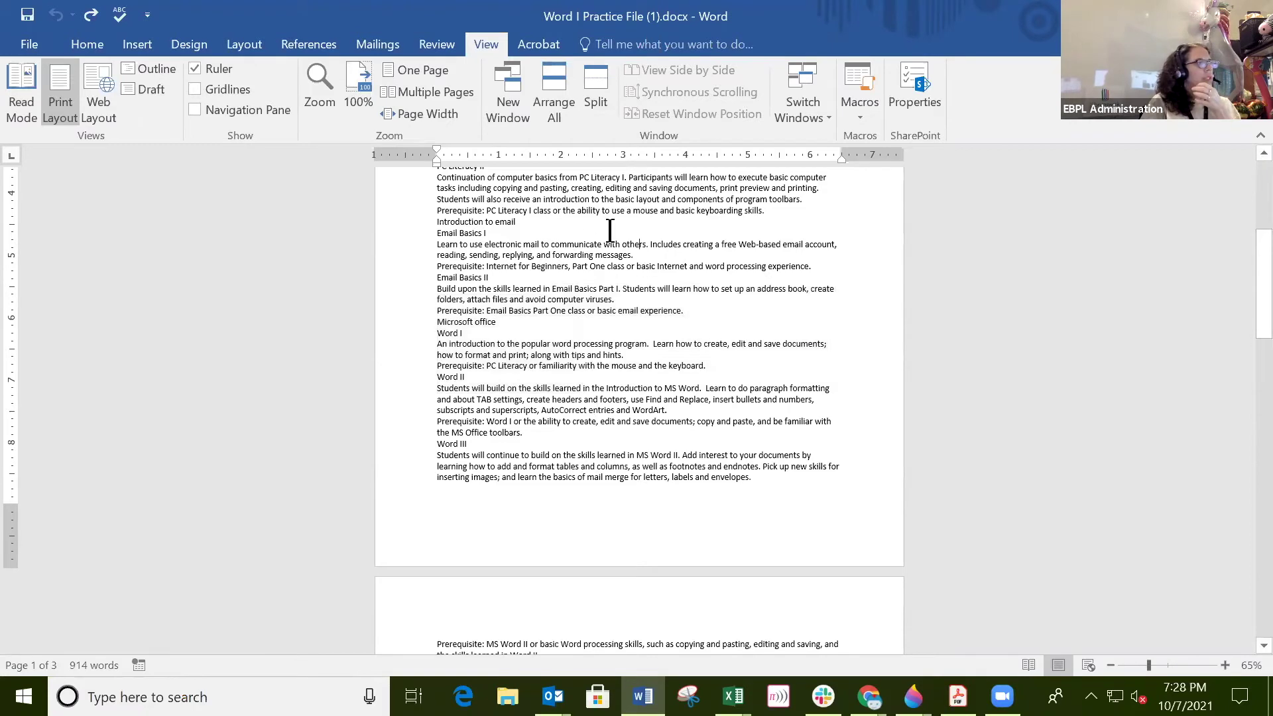
# Examine the context menu and its formatting options at several points in the Email Basics I description, and close it without choosing a command
pyautogui.rightClick(569, 239)
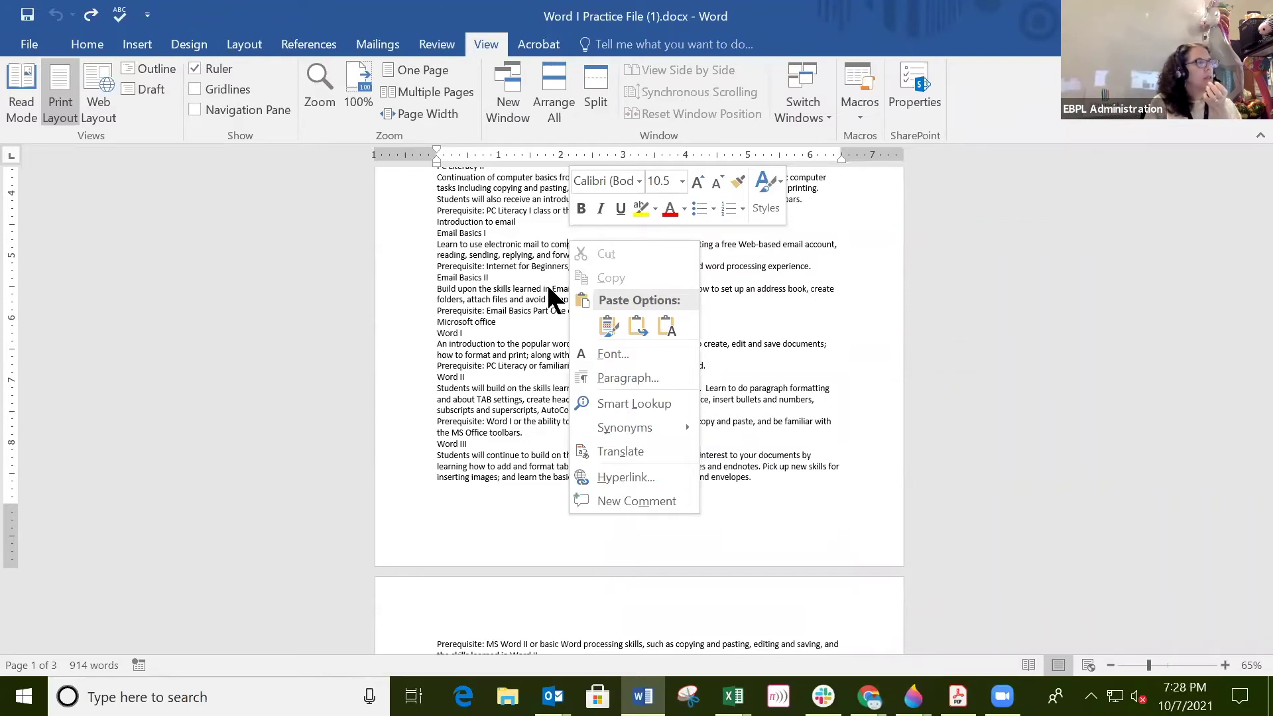
pyautogui.click(563, 251)
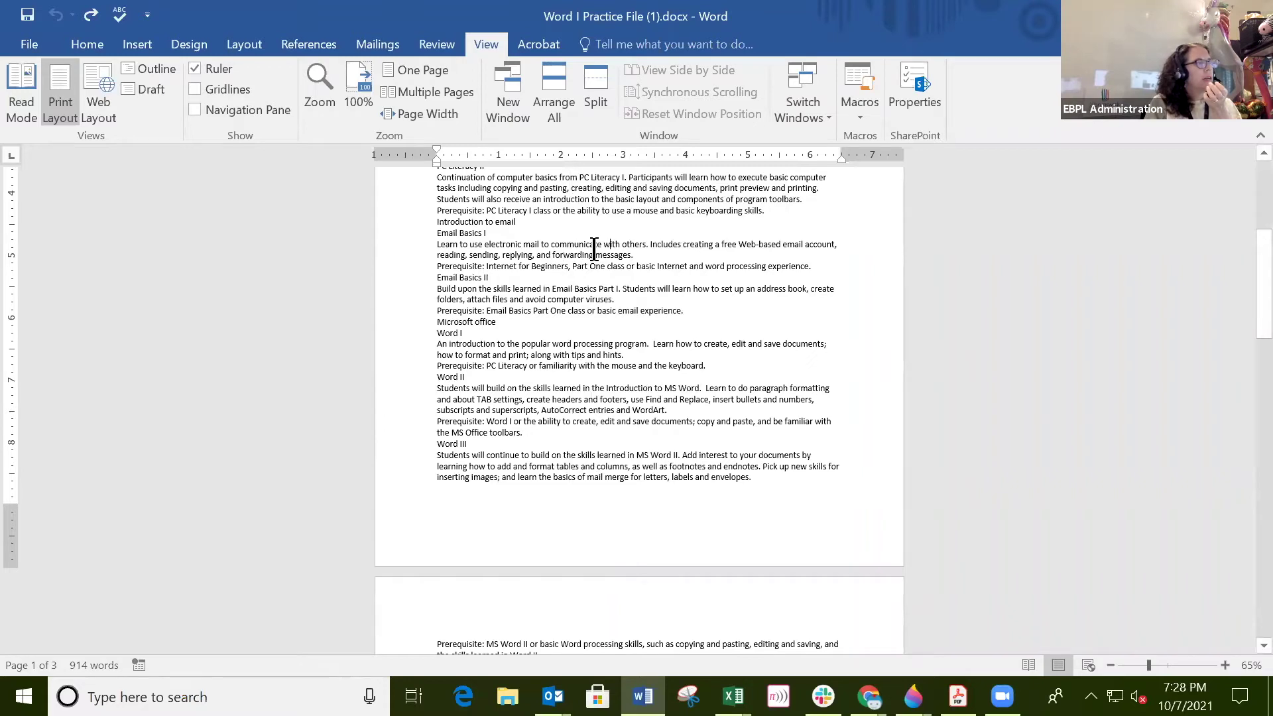
pyautogui.rightClick(595, 250)
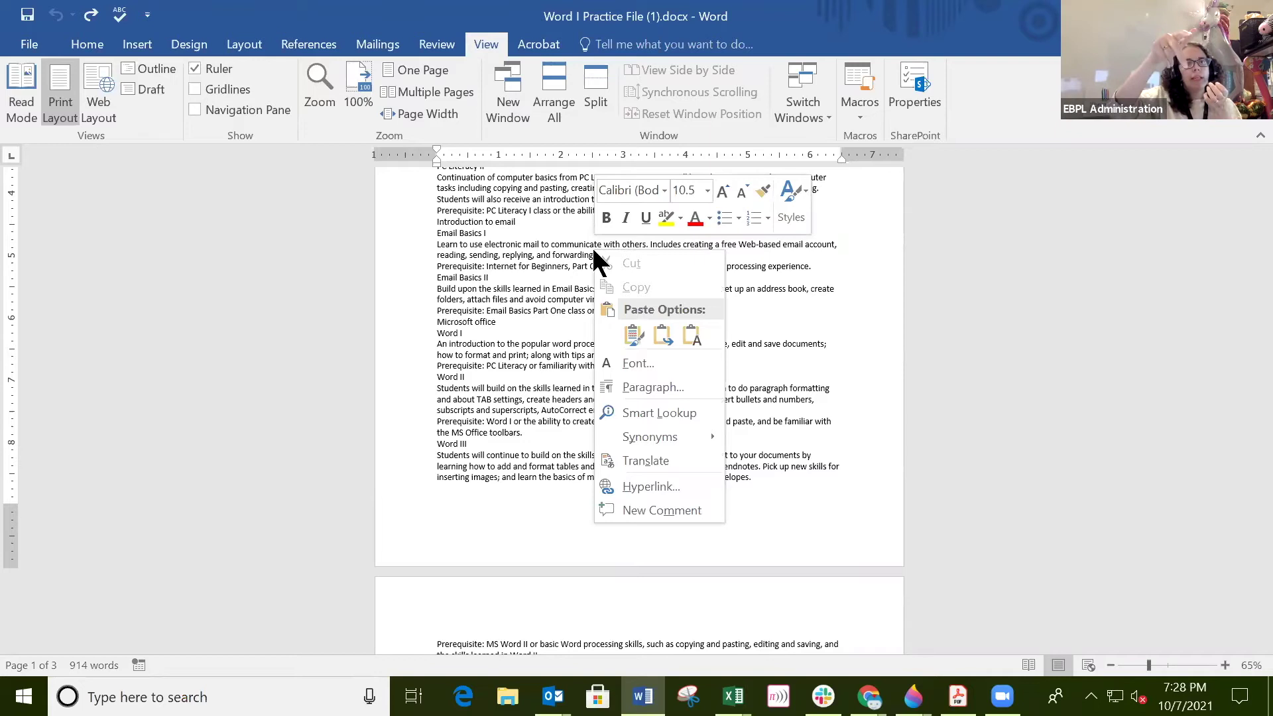
pyautogui.rightClick(545, 260)
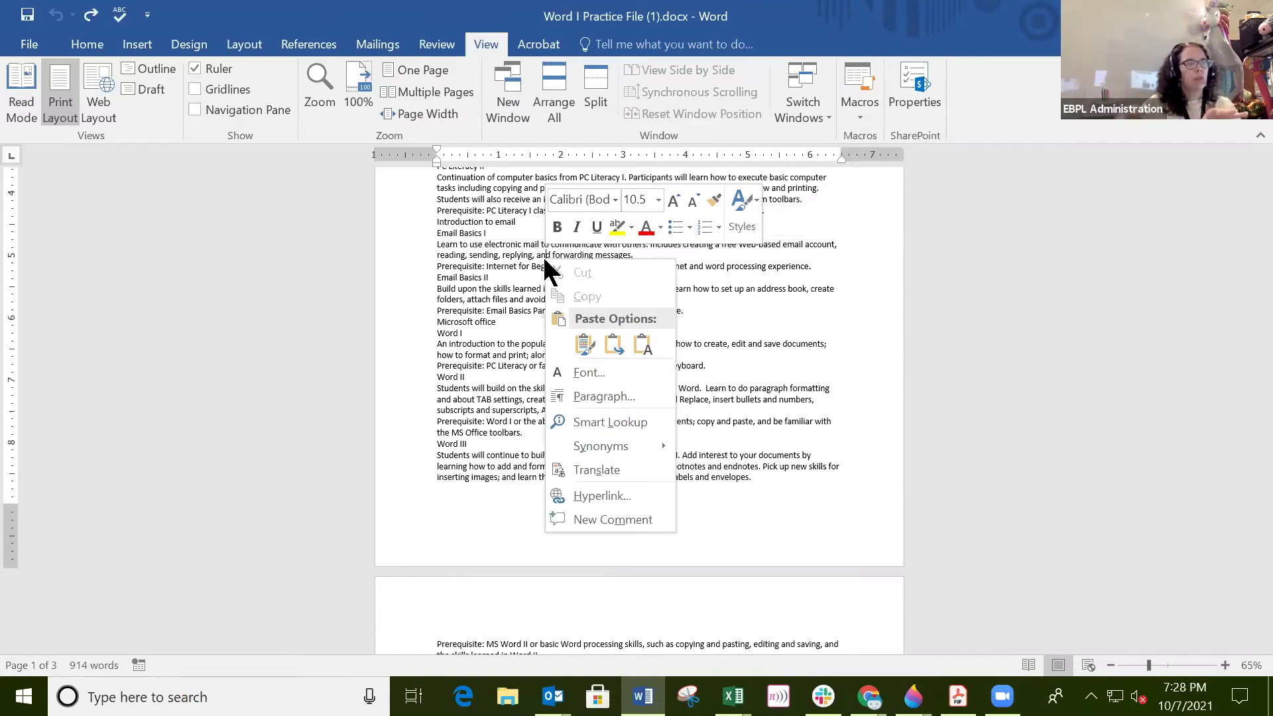
pyautogui.press('Escape')
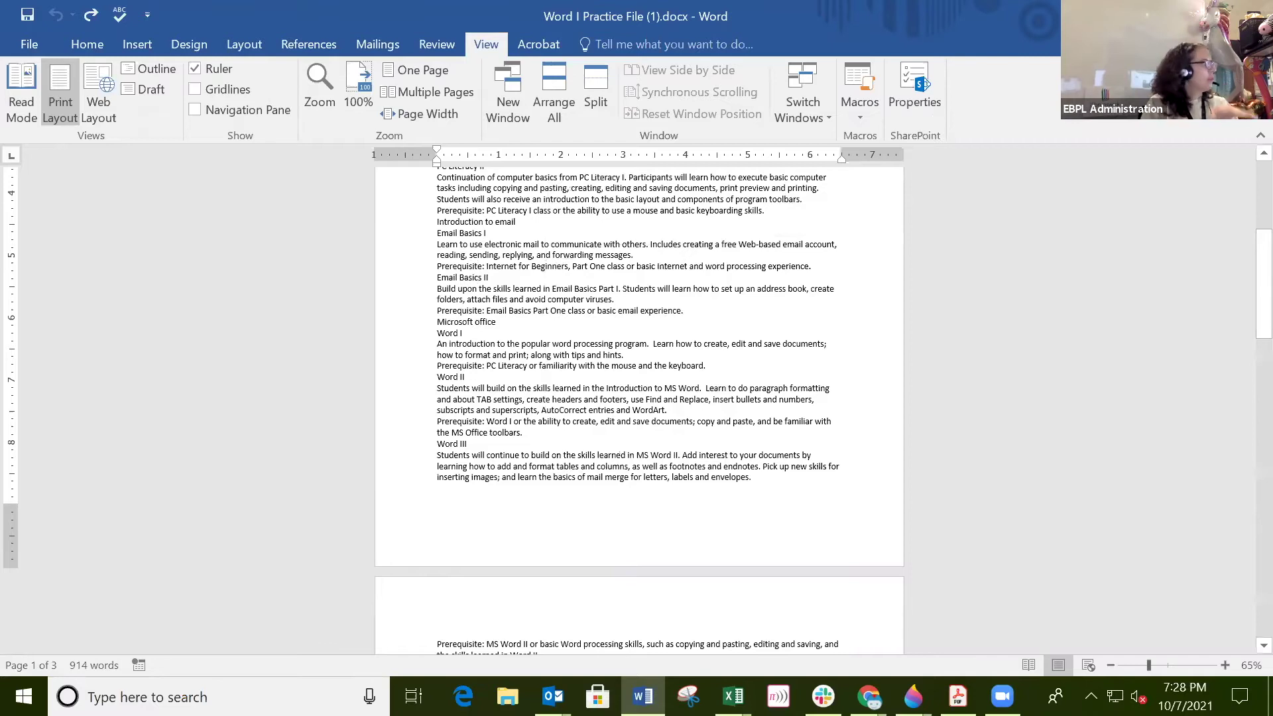
pyautogui.hotkey('alt', 'Tab')
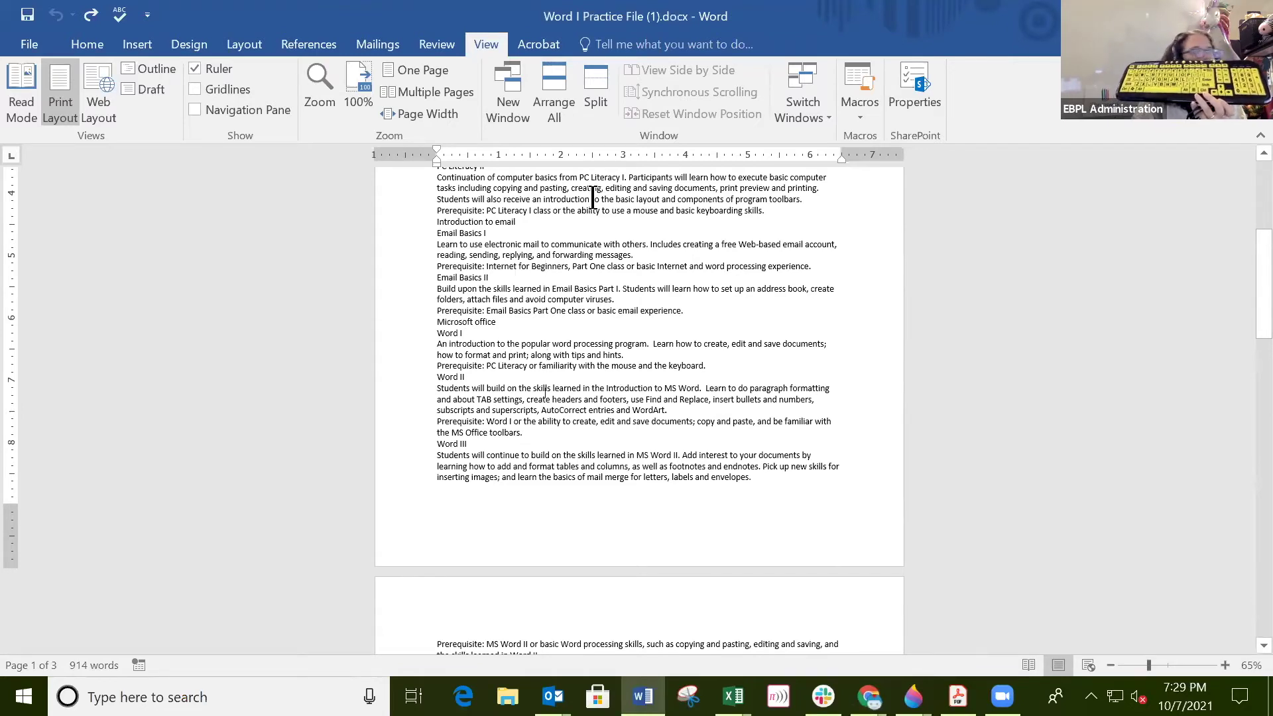
# Move the insertion point through the Word II description and on to page 2, then place it in the Email Basics II description
pyautogui.press('Right')
pyautogui.press('Right')
pyautogui.press('Right')
pyautogui.press('Right')
pyautogui.press('Right')
pyautogui.press('Right')
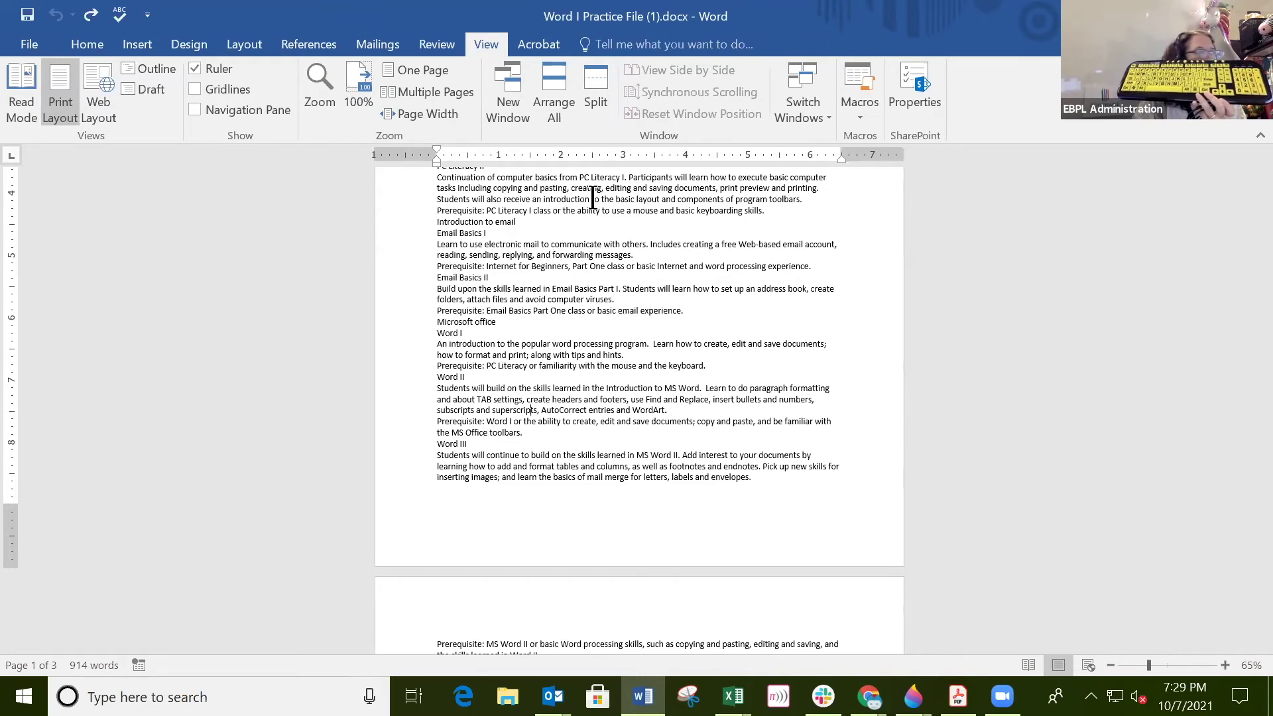
pyautogui.scroll(-3, 593, 196)
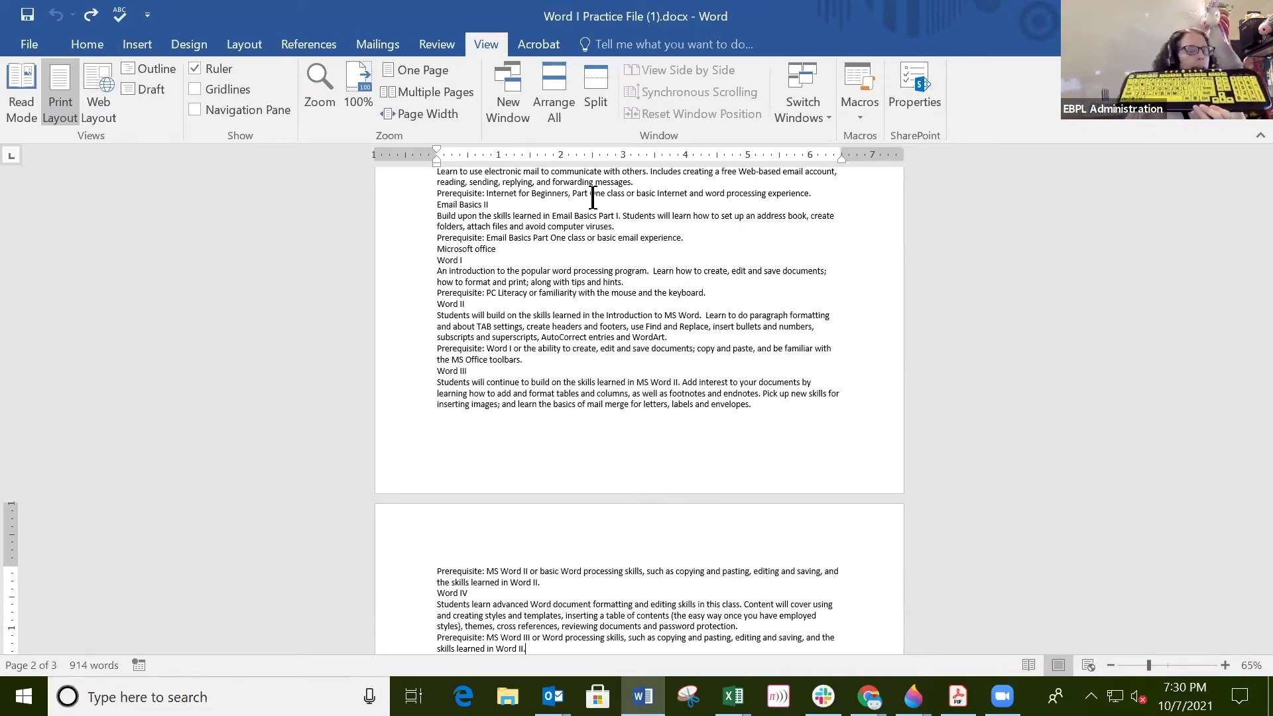
pyautogui.click(568, 216)
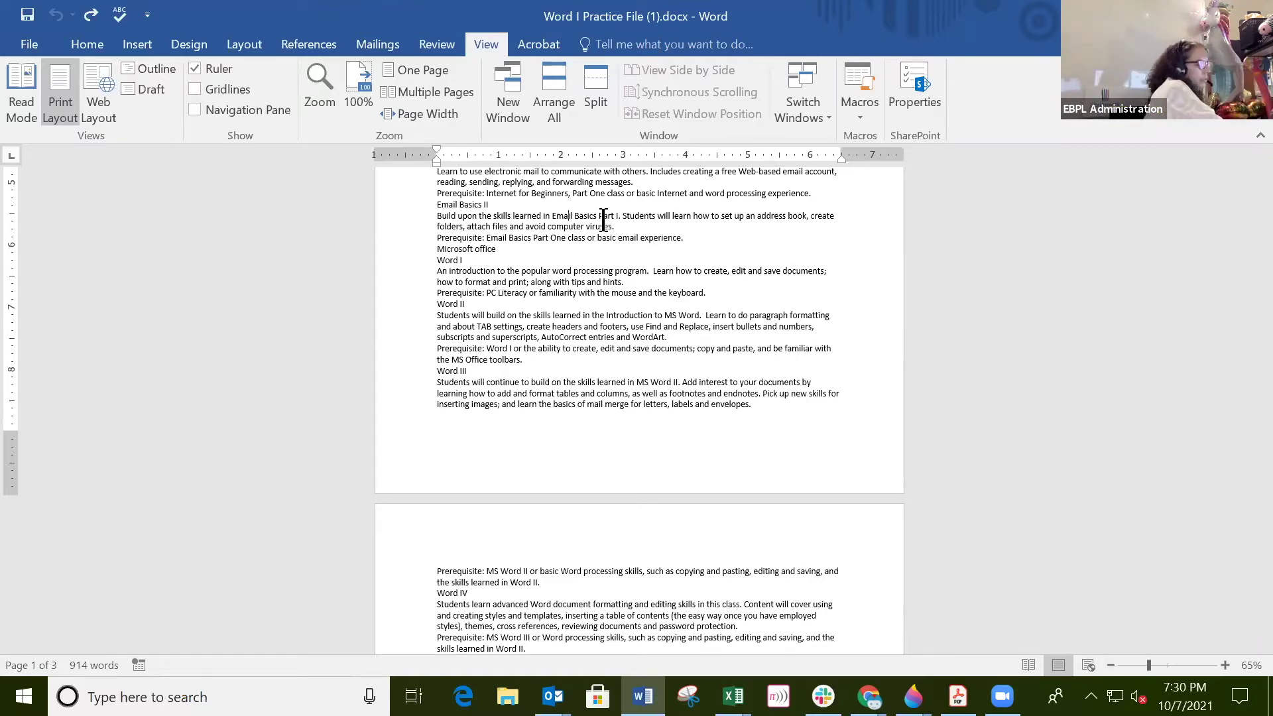
pyautogui.hotkey('alt', 'Tab')
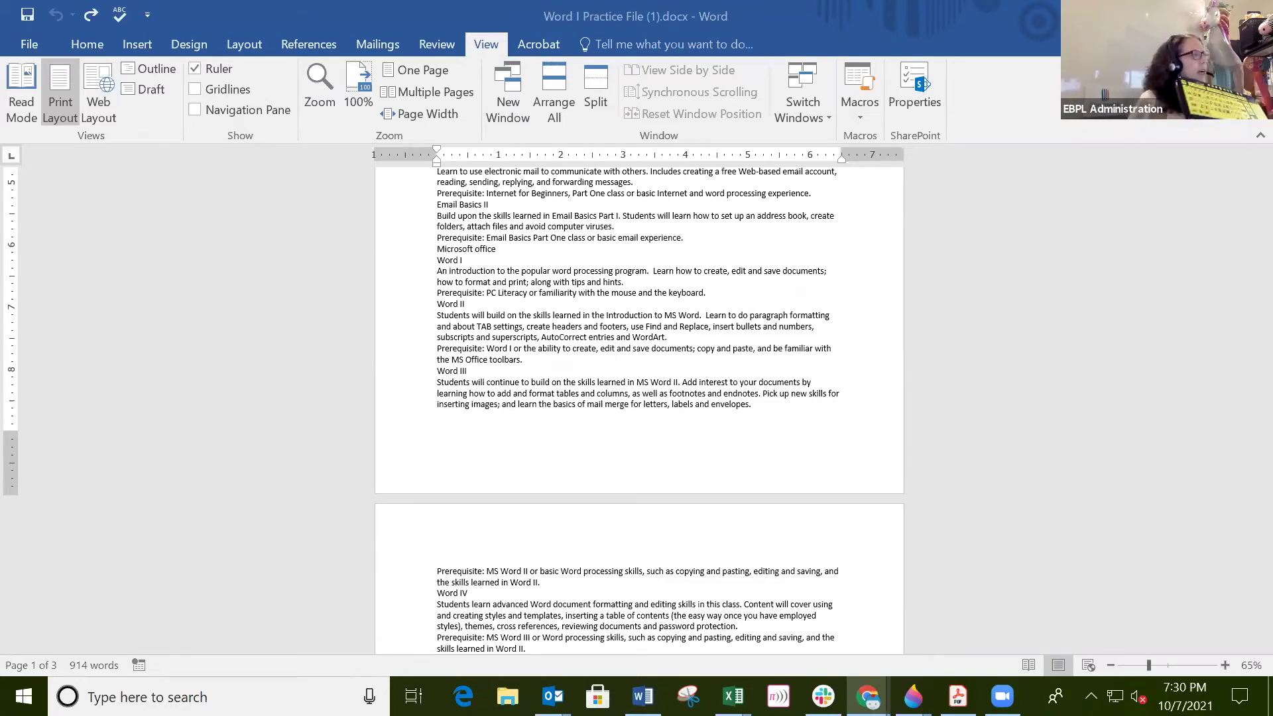
# Try pushing the Word I heading across the line with spaces and tabs, then remove the added spacing
pyautogui.click(435, 259)
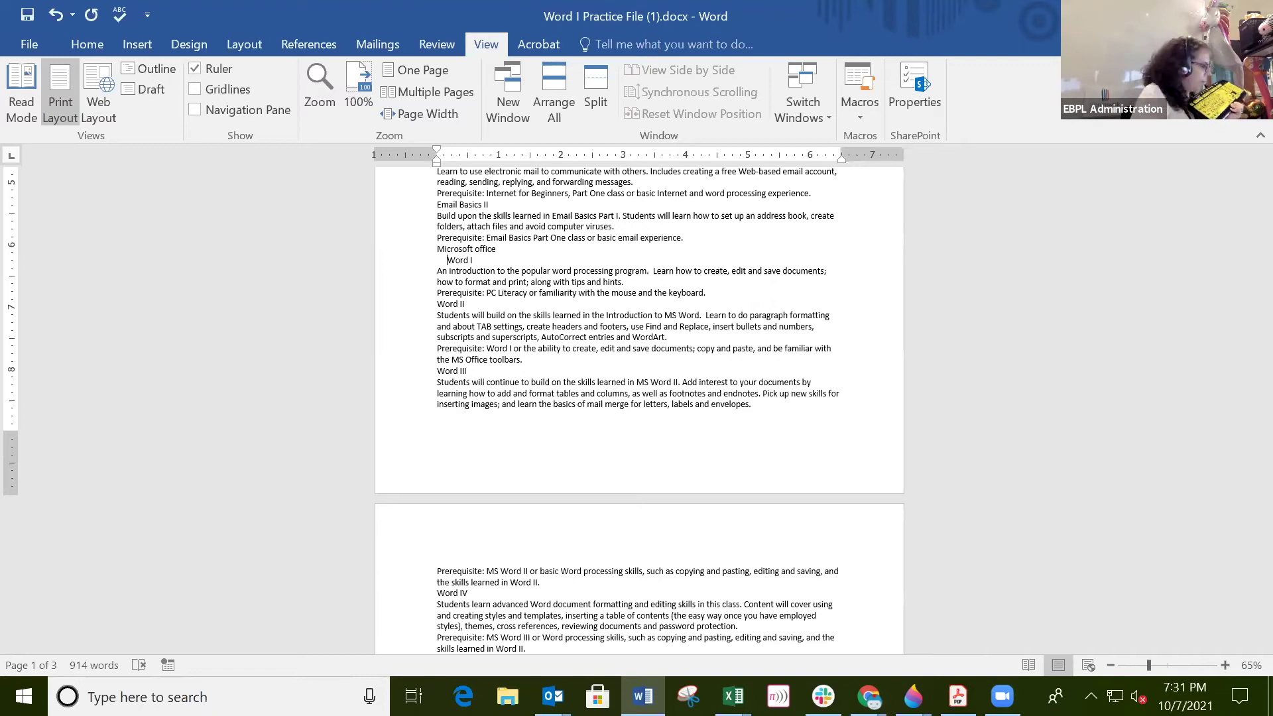
pyautogui.press('Tab')
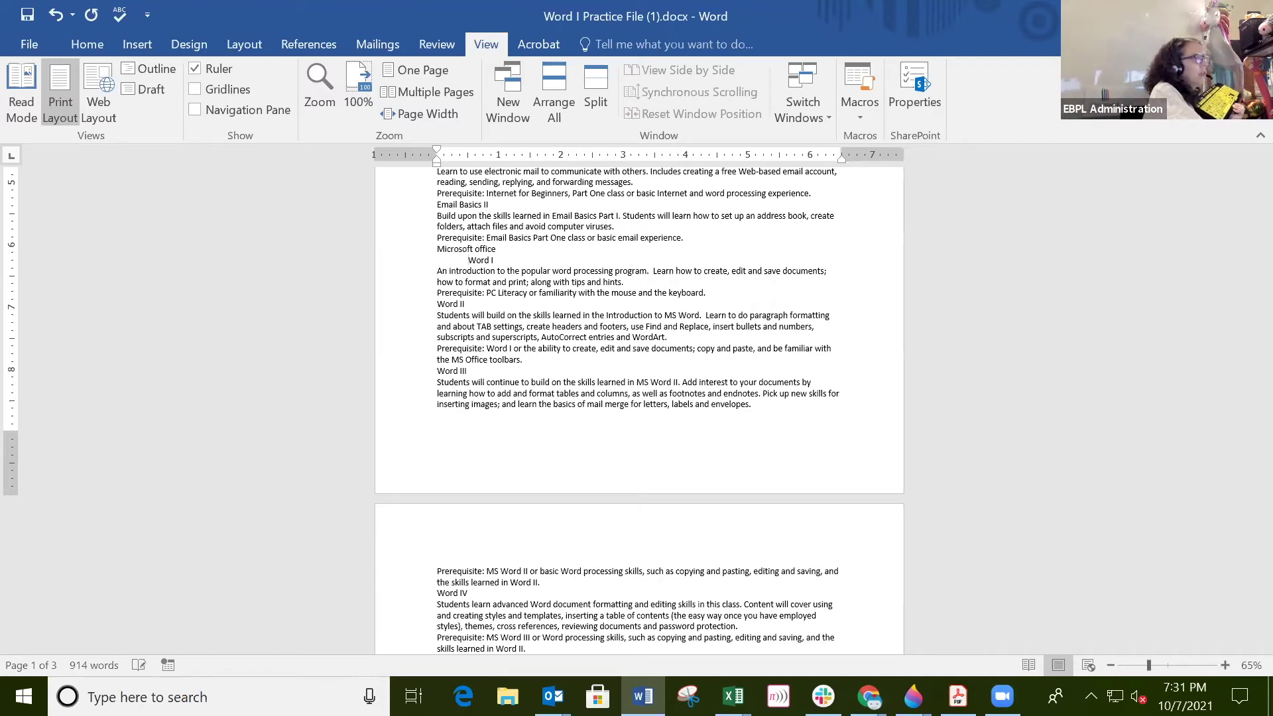
pyautogui.press('Tab')
pyautogui.press('Tab')
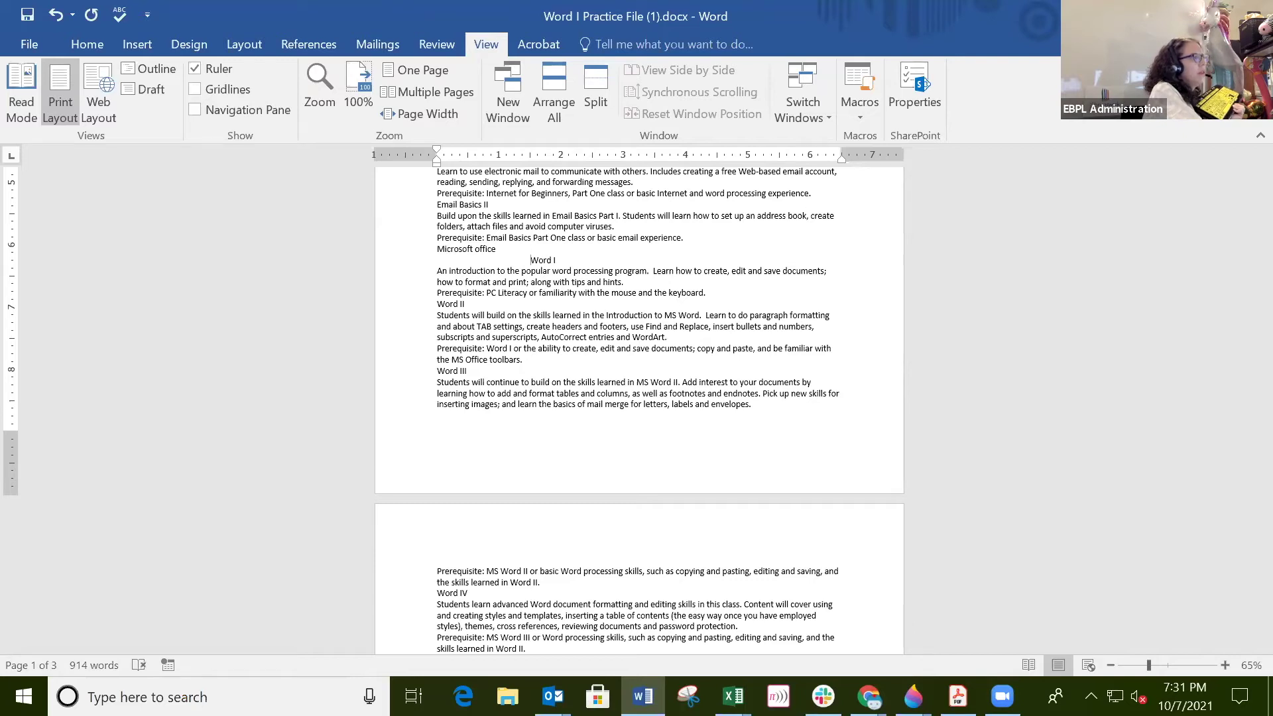
pyautogui.press('BackSpace')
pyautogui.press('BackSpace')
pyautogui.press('BackSpace')
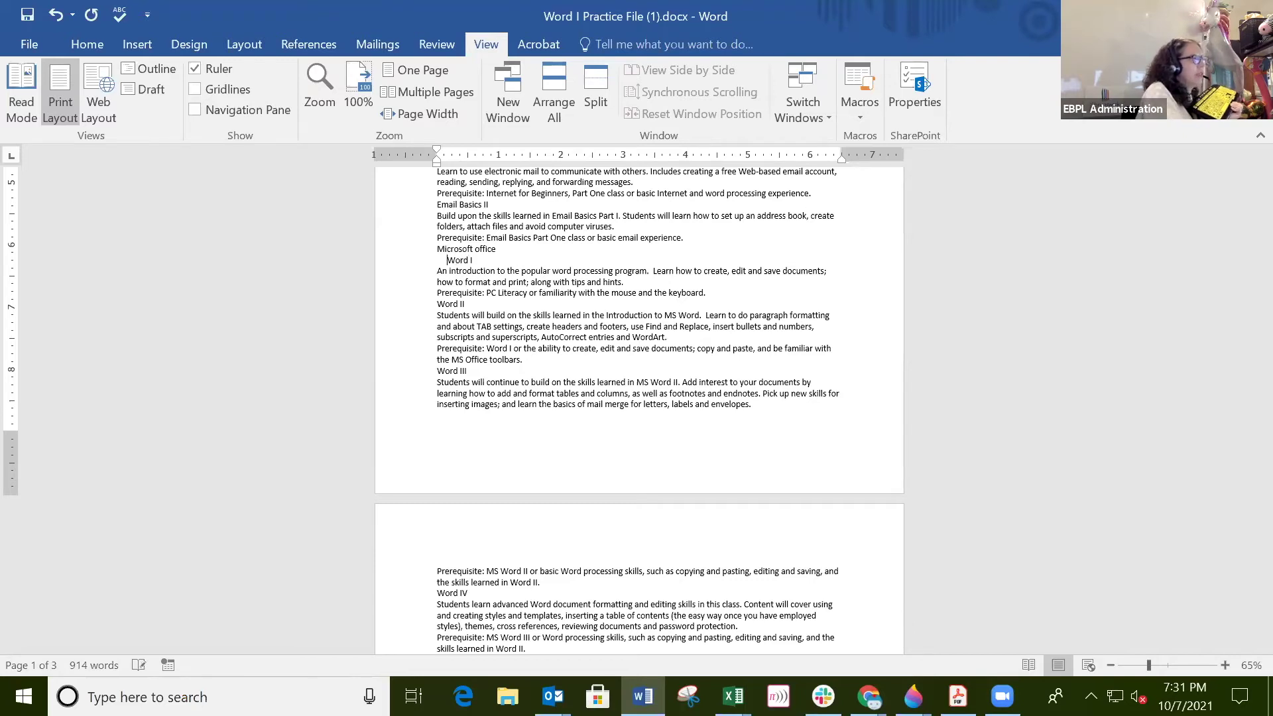
pyautogui.press('BackSpace')
pyautogui.press('BackSpace')
pyautogui.press('BackSpace')
pyautogui.press('BackSpace')
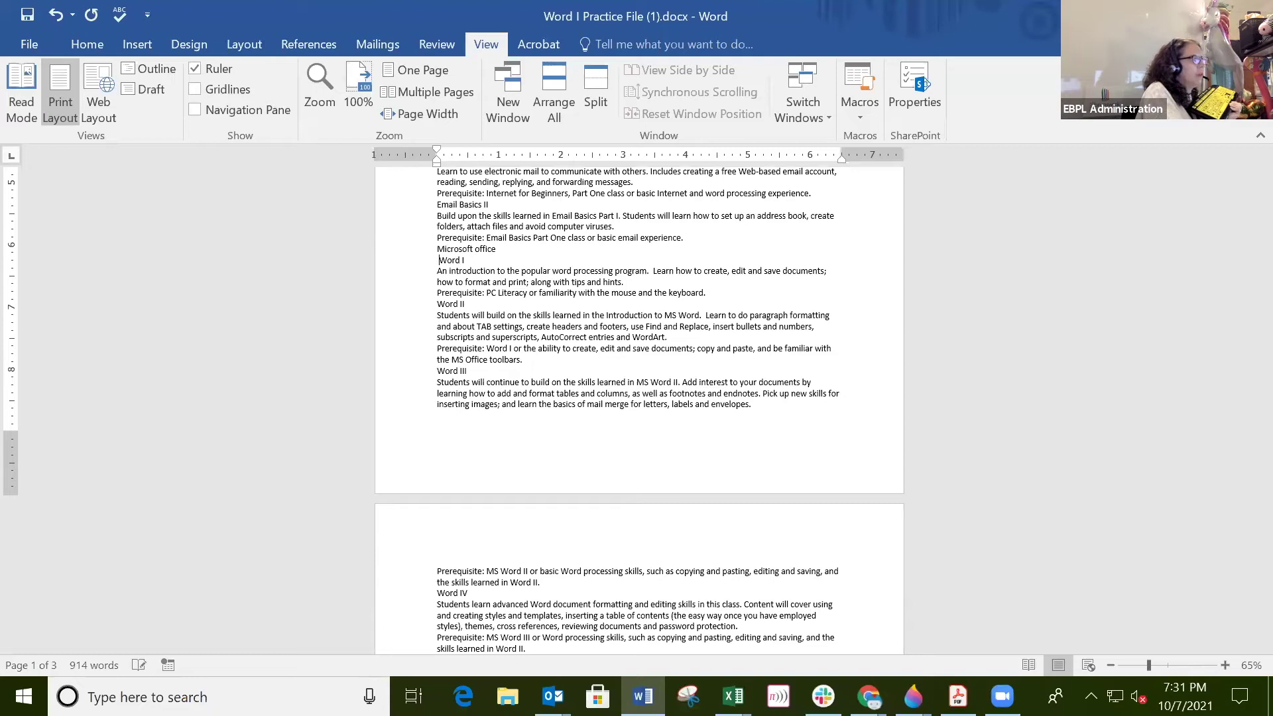
# Indent the first line of the Word I heading to the 2-inch mark and show the Home commands
pyautogui.press('Tab')
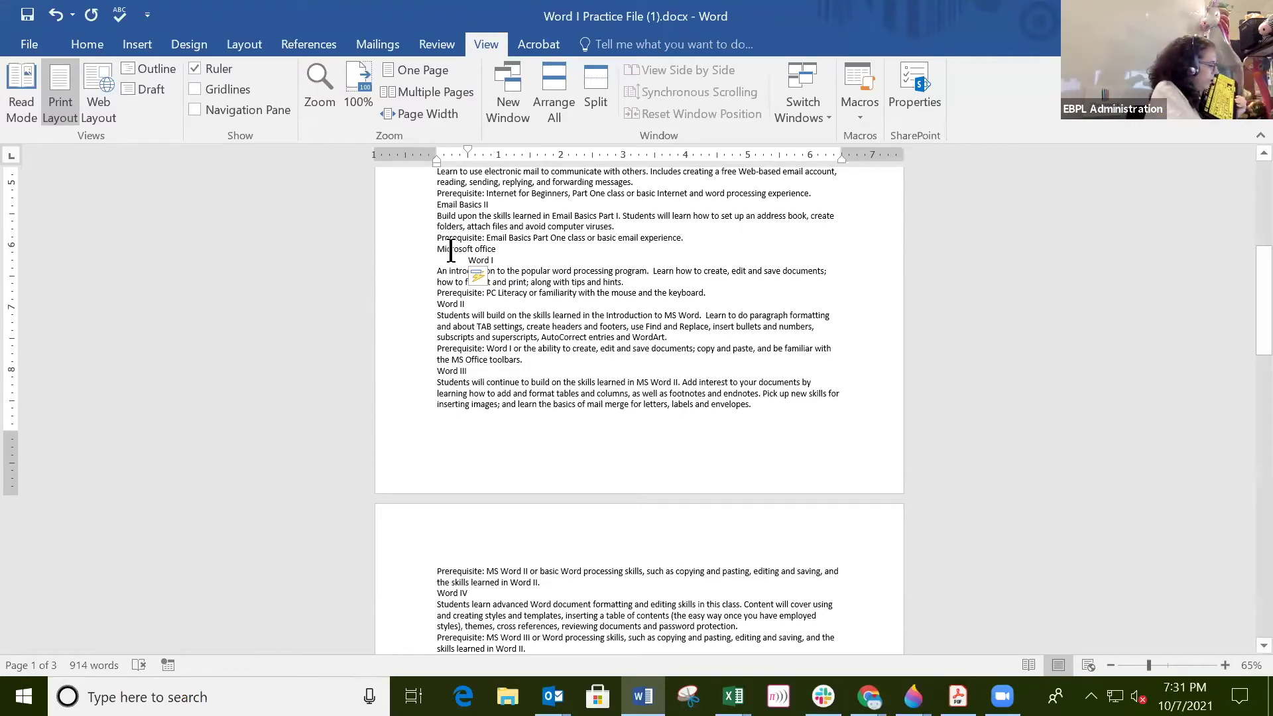
pyautogui.press('Tab')
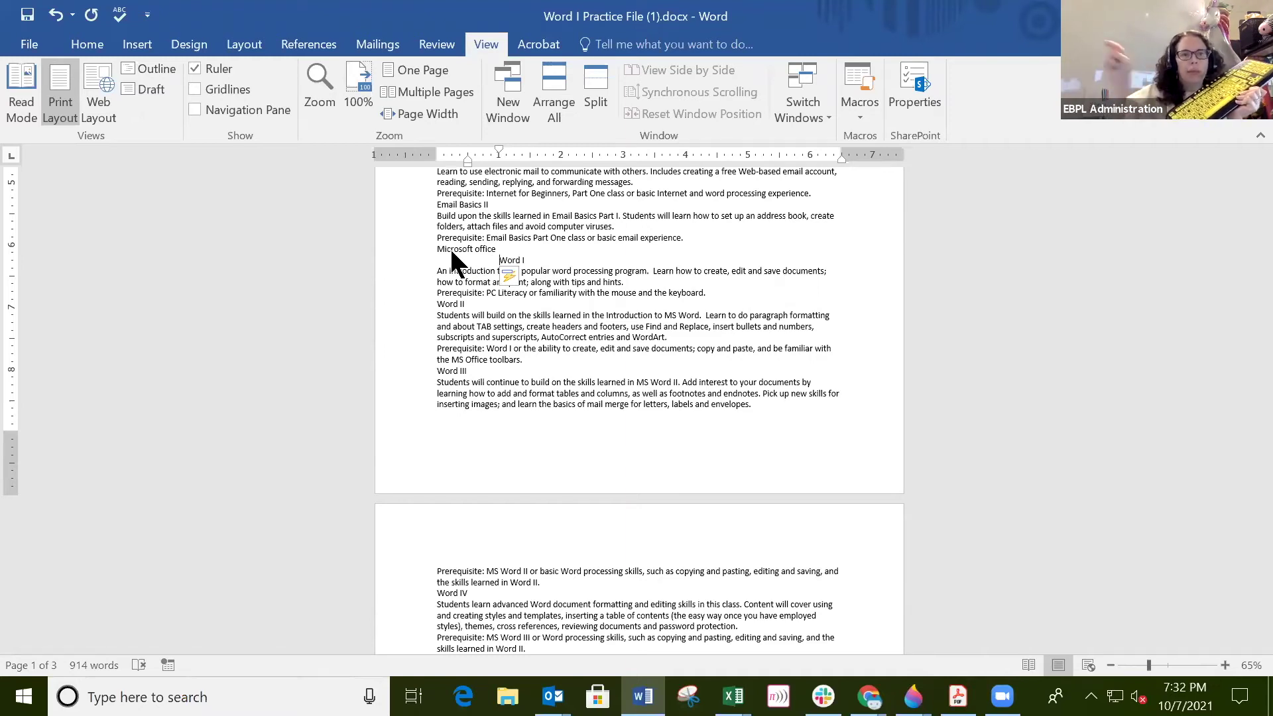
pyautogui.press('Tab')
pyautogui.press('Tab')
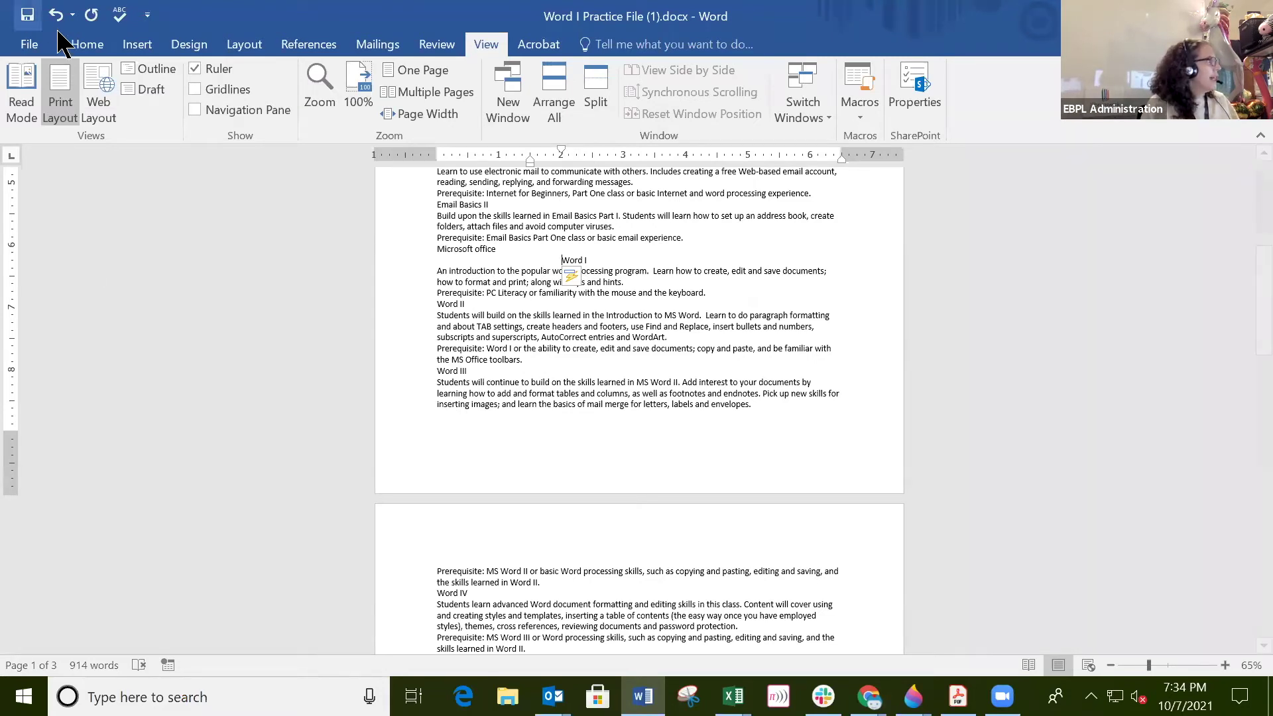
pyautogui.click(88, 43)
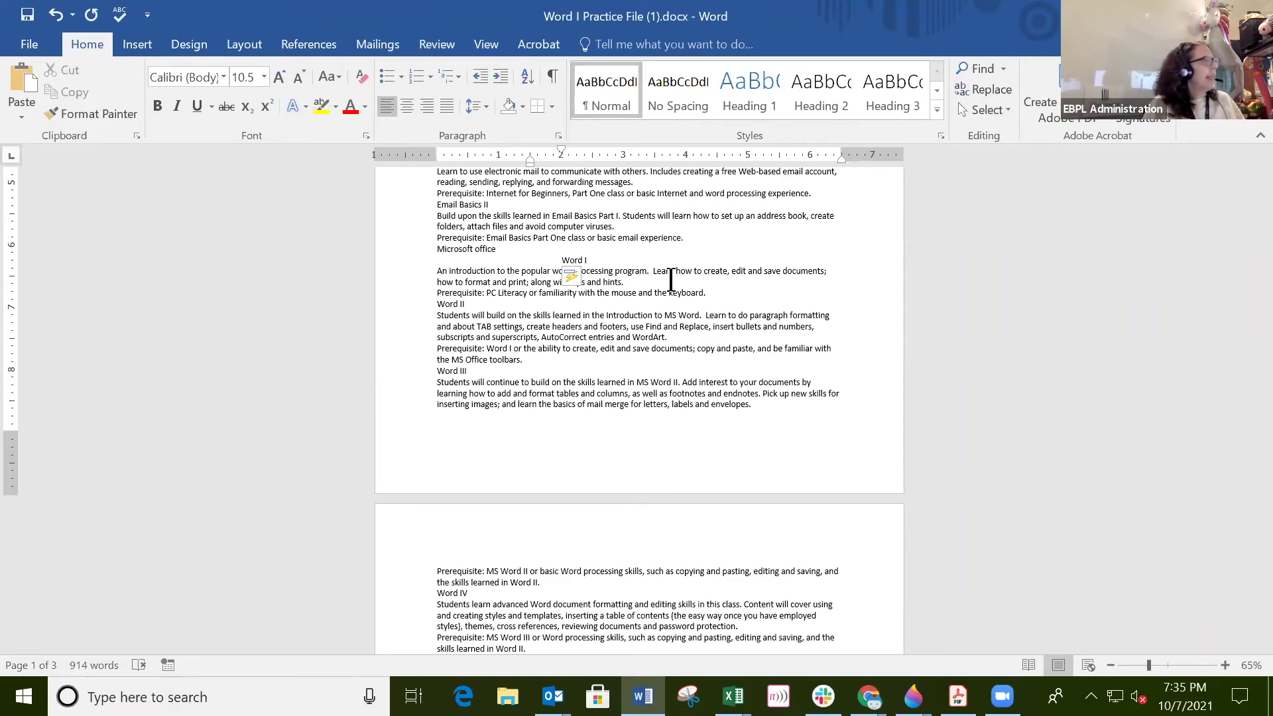
# Save the changes to the practice file and close Word
pyautogui.click(26, 26)
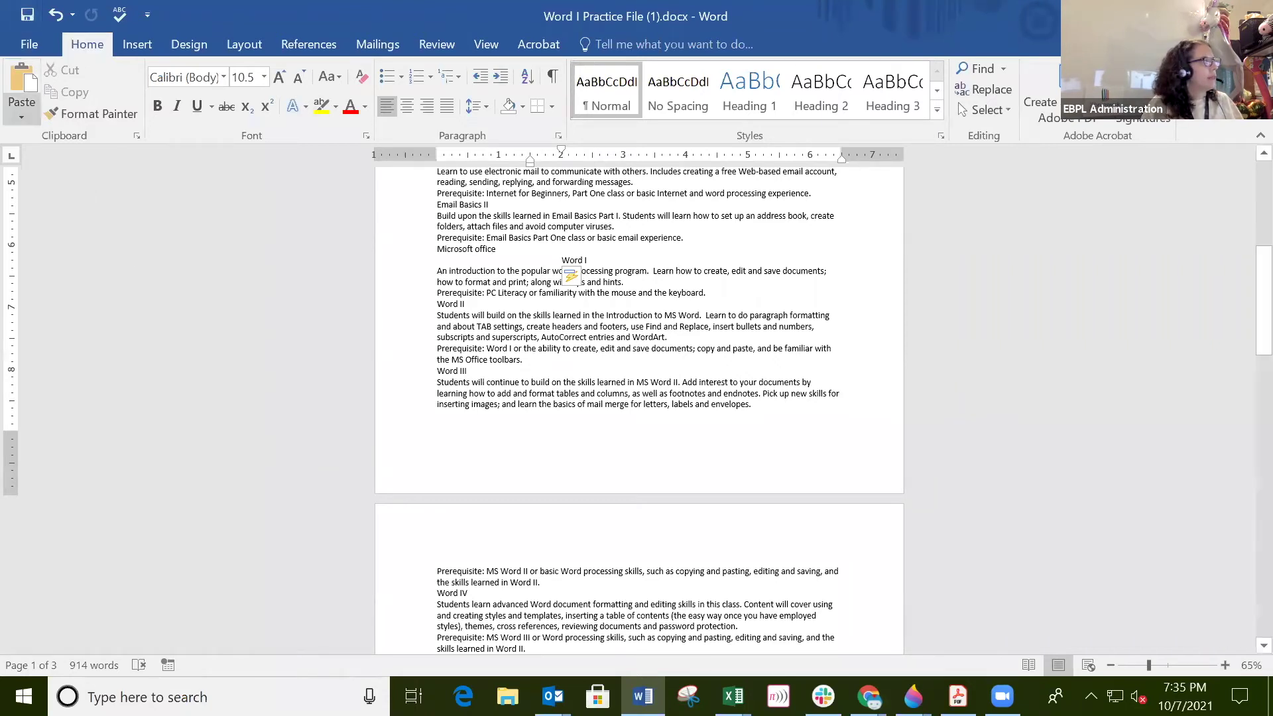
pyautogui.click(28, 47)
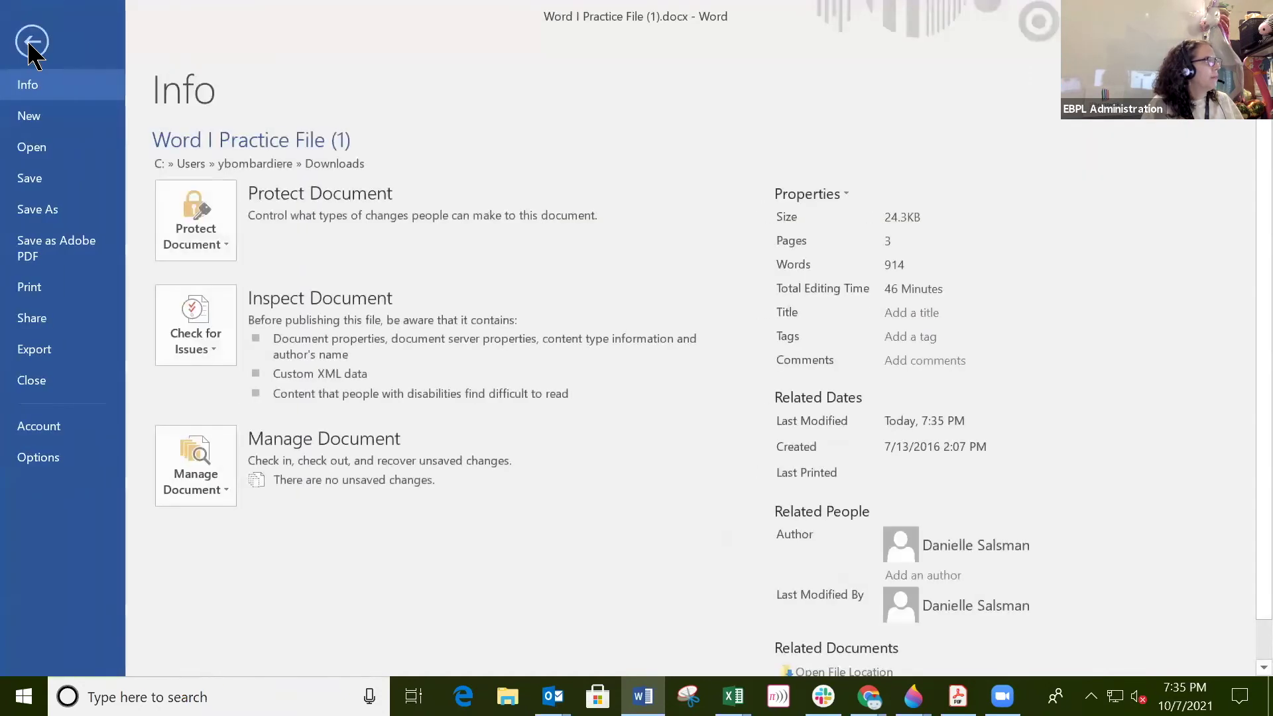
pyautogui.click(35, 184)
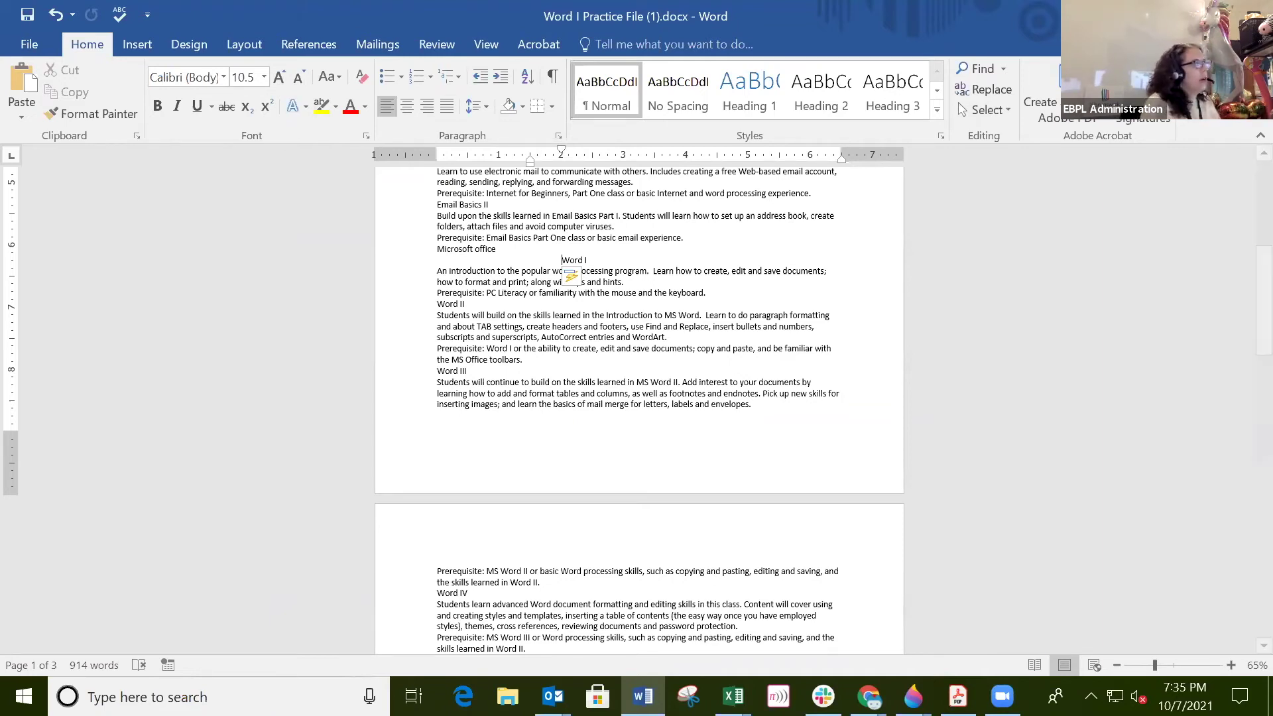
pyautogui.hotkey('alt', 'F4')
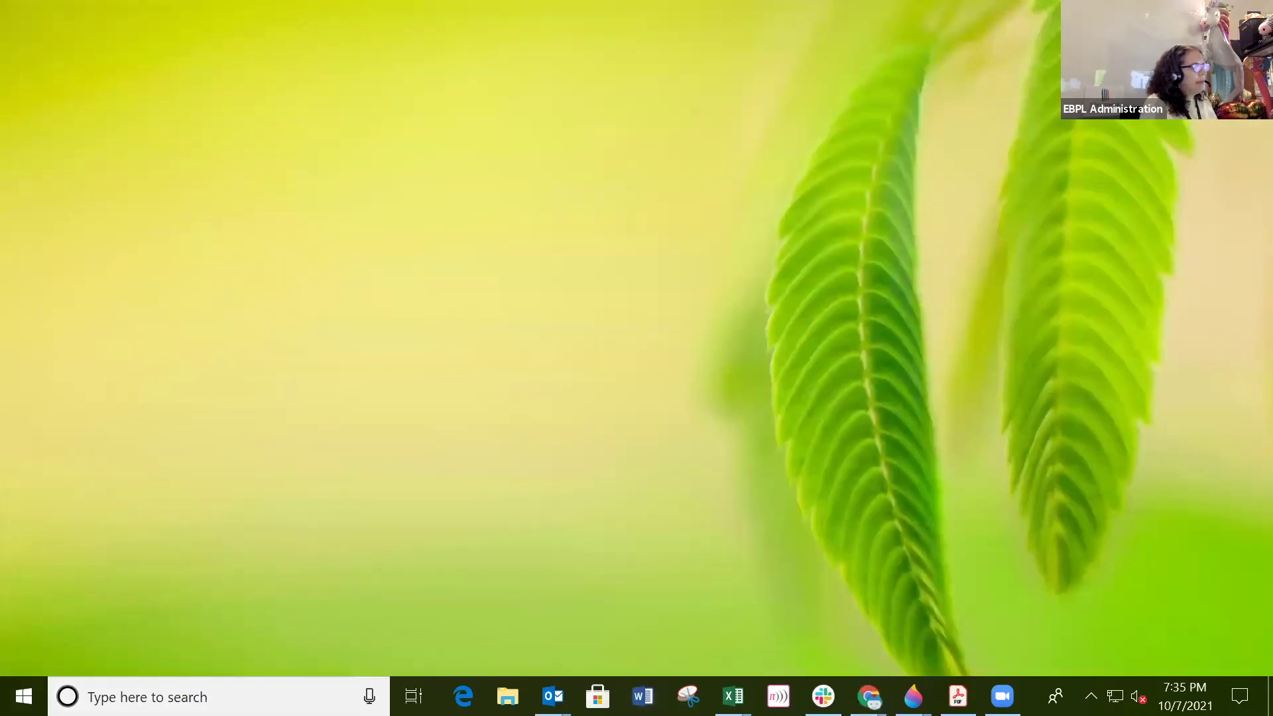
# Search the computer for Word, start Word 2016 and create a blank document
pyautogui.click(199, 697)
pyautogui.write('word')
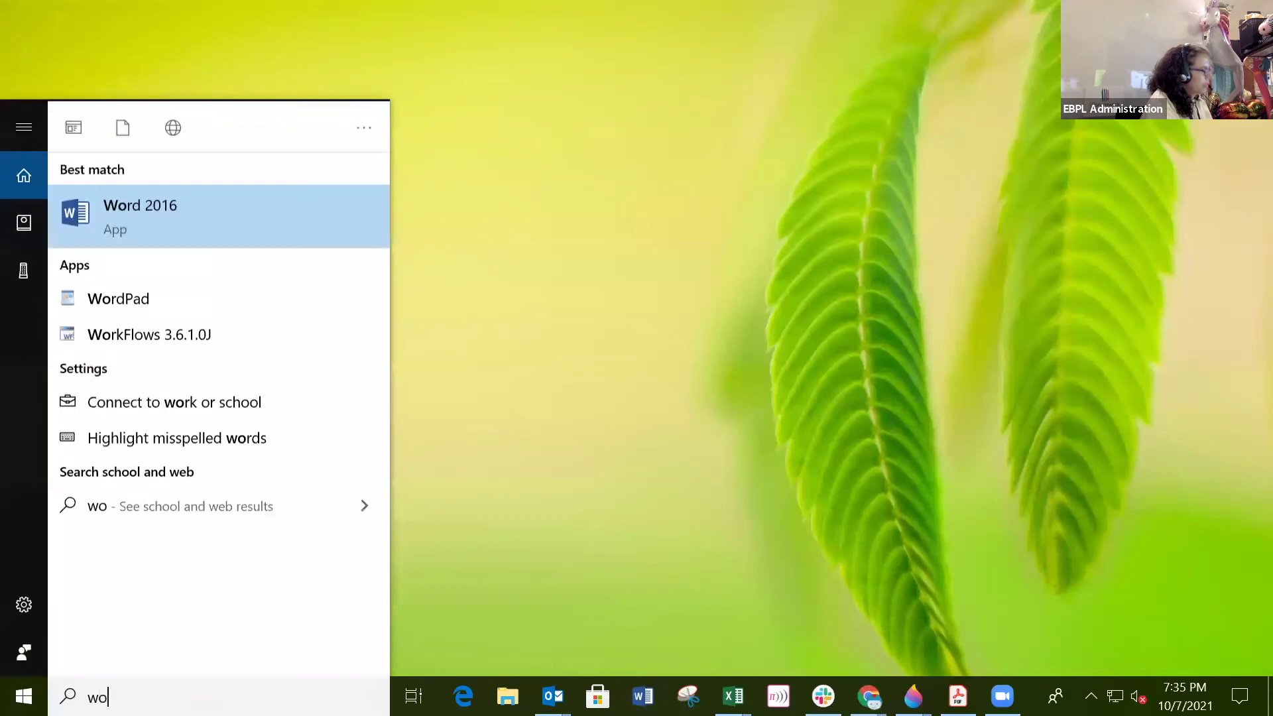
pyautogui.click(163, 210)
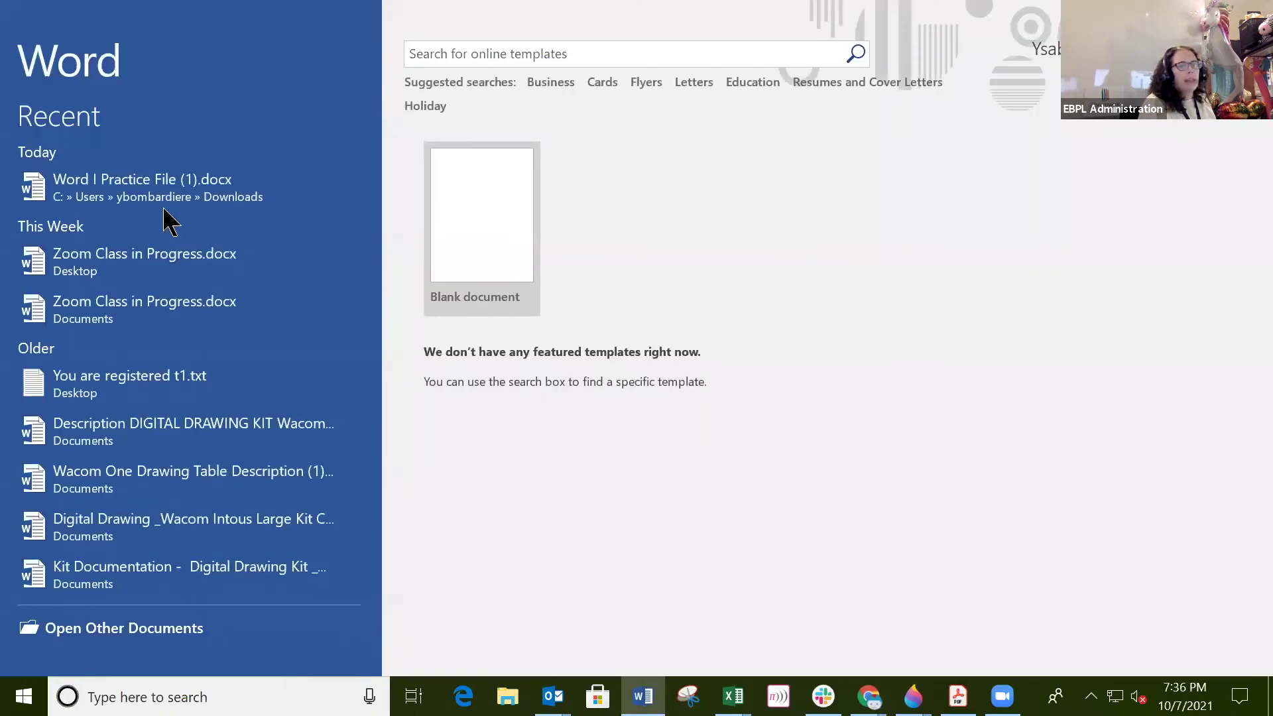
pyautogui.click(462, 252)
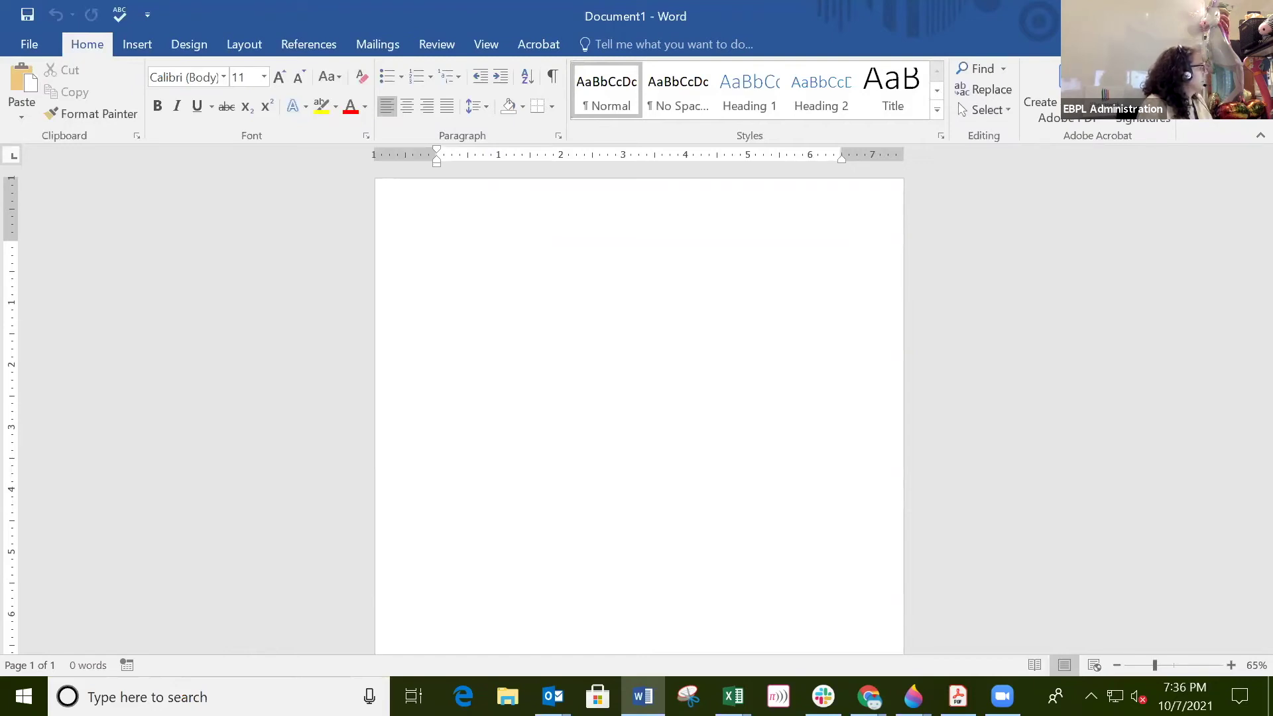
# Switch to Chrome for the library's name and postal address, and paste them into the blank Word document
pyautogui.click(868, 696)
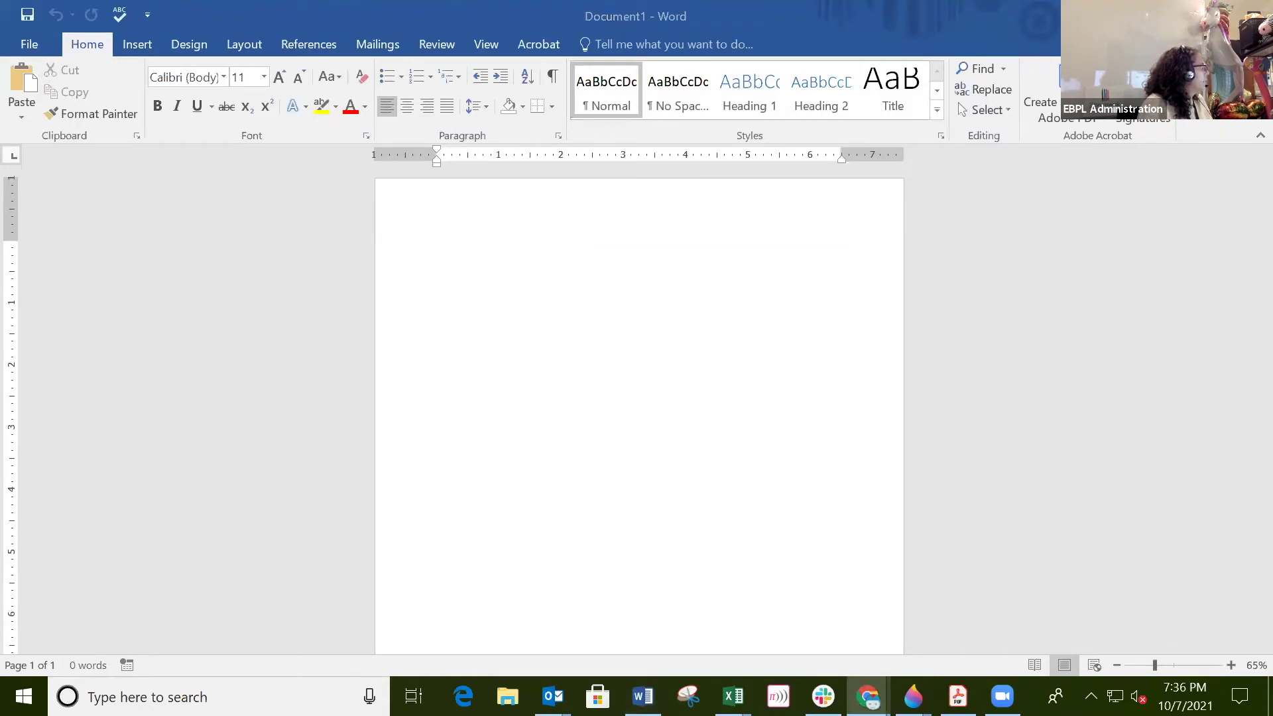
pyautogui.click(432, 245)
pyautogui.write('2 Jean Walling Civic Center East Brunswick Public Library East Brunswick, NJ 08816')
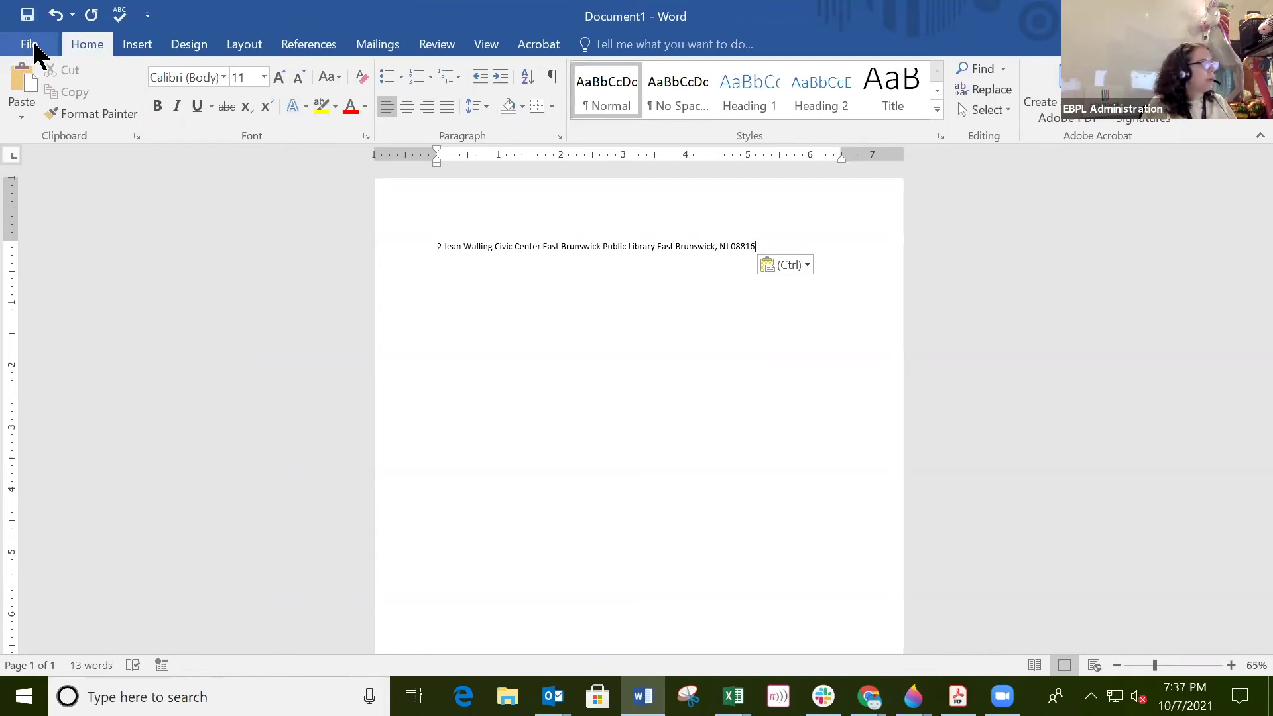
# Start saving the new document with Save As and choose This PC as the location
pyautogui.click(31, 46)
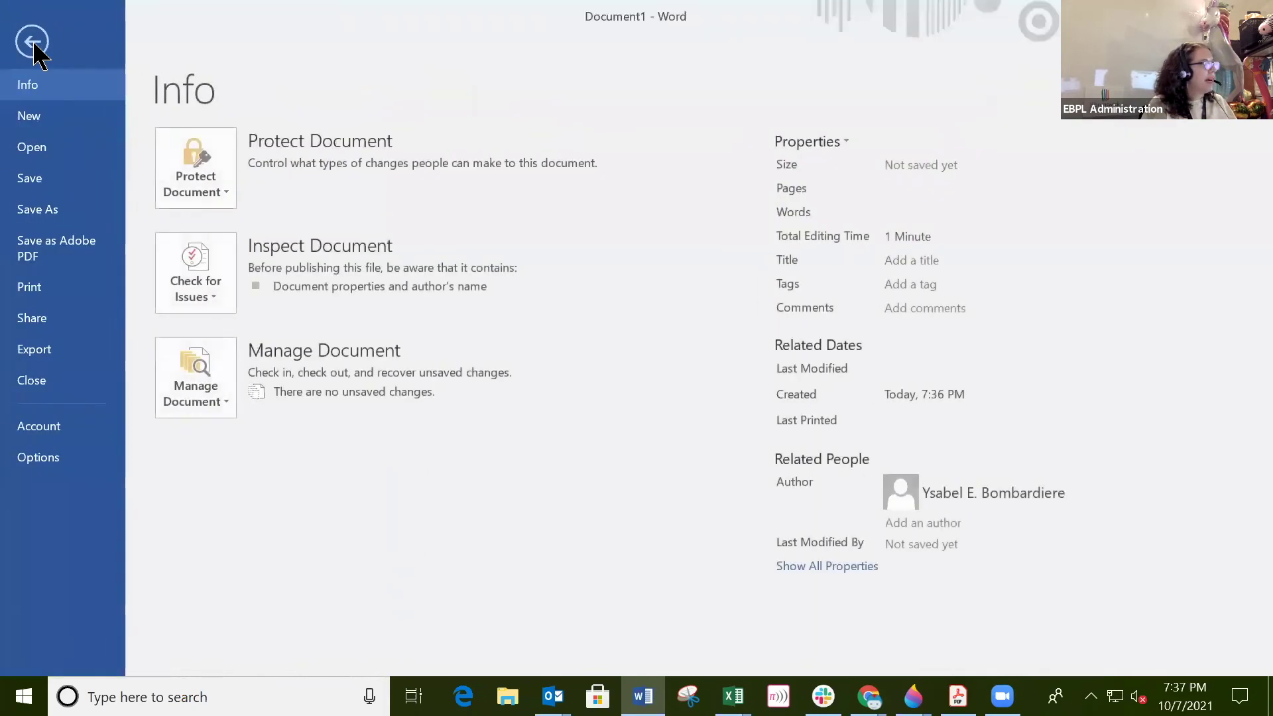
pyautogui.click(44, 211)
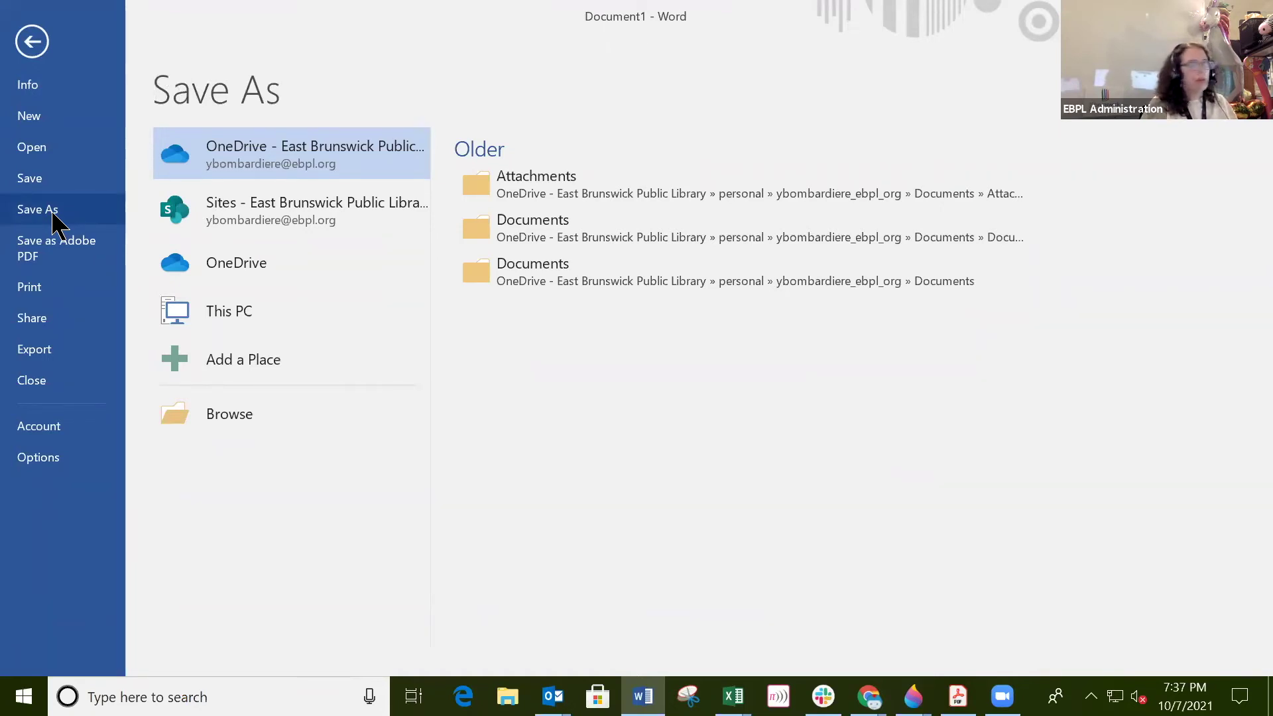
pyautogui.click(220, 310)
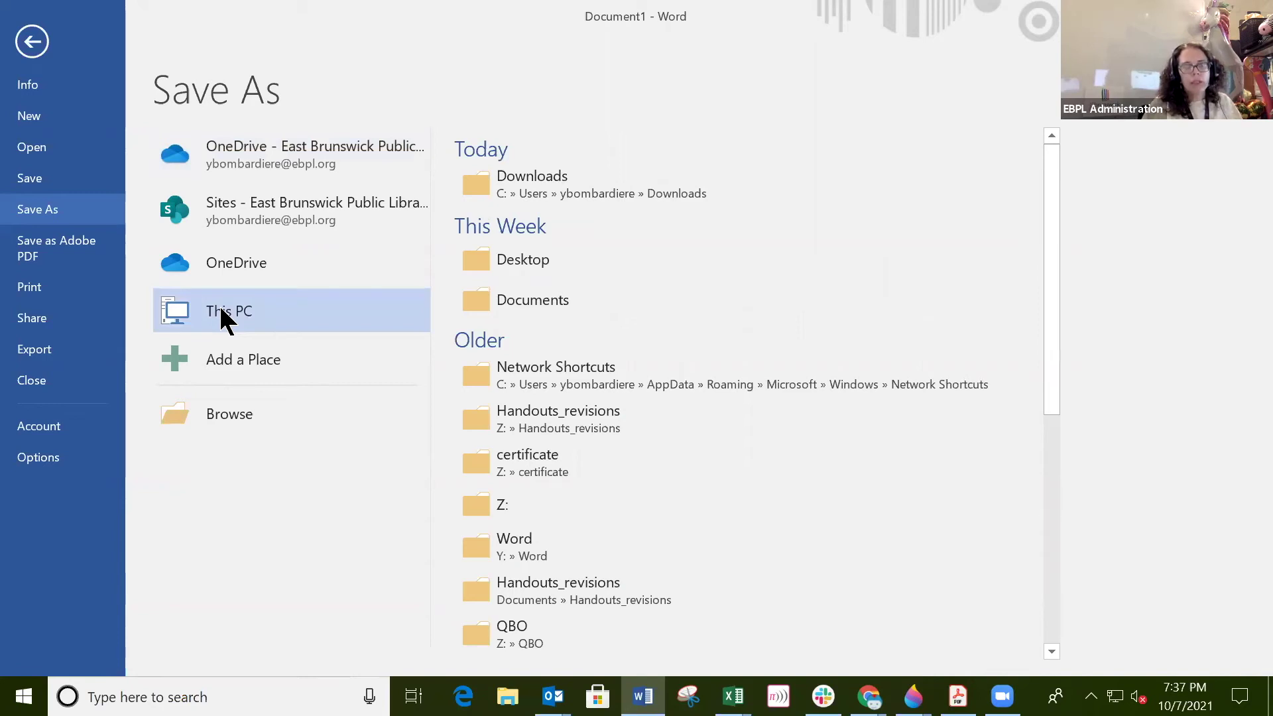
pyautogui.click(527, 255)
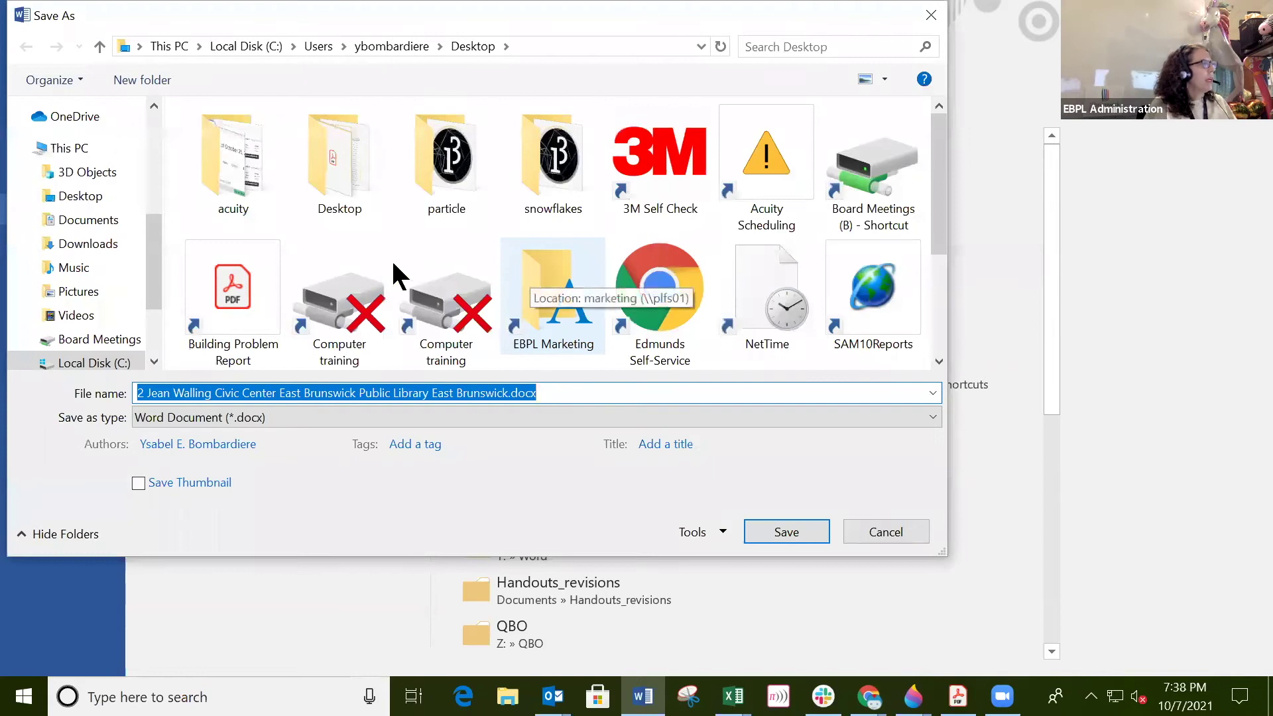
pyautogui.click(80, 196)
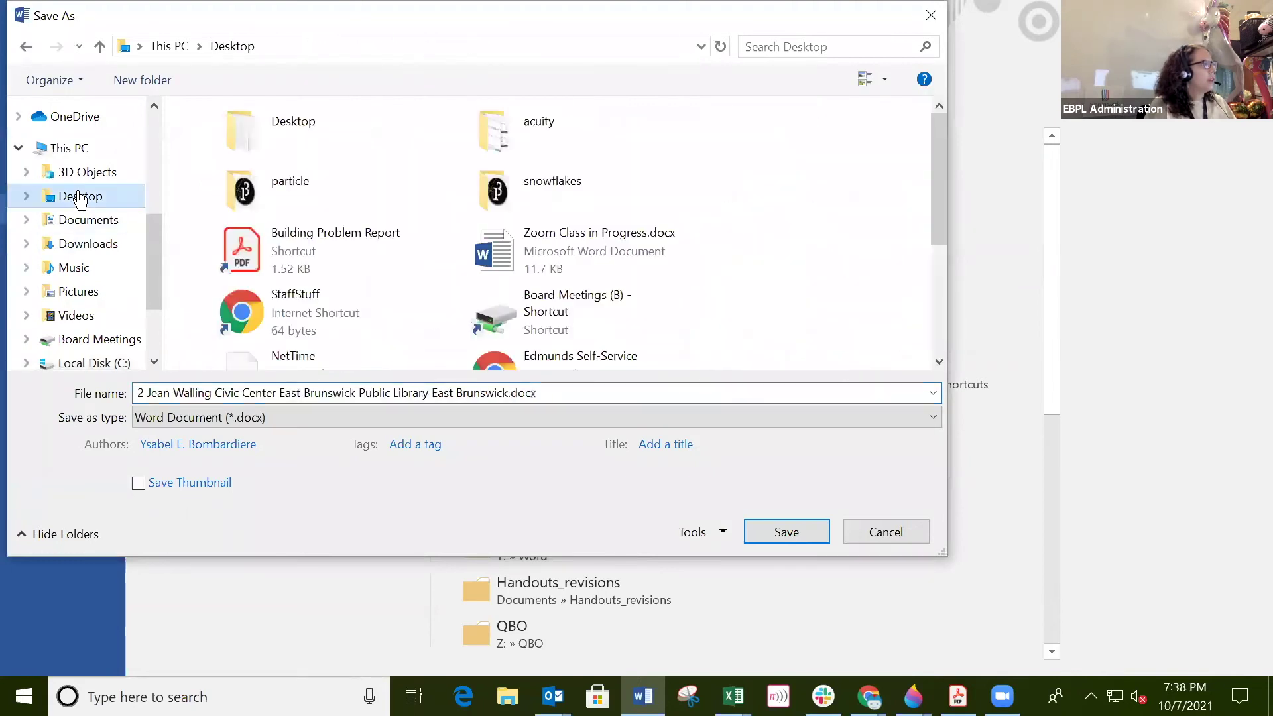
pyautogui.click(889, 533)
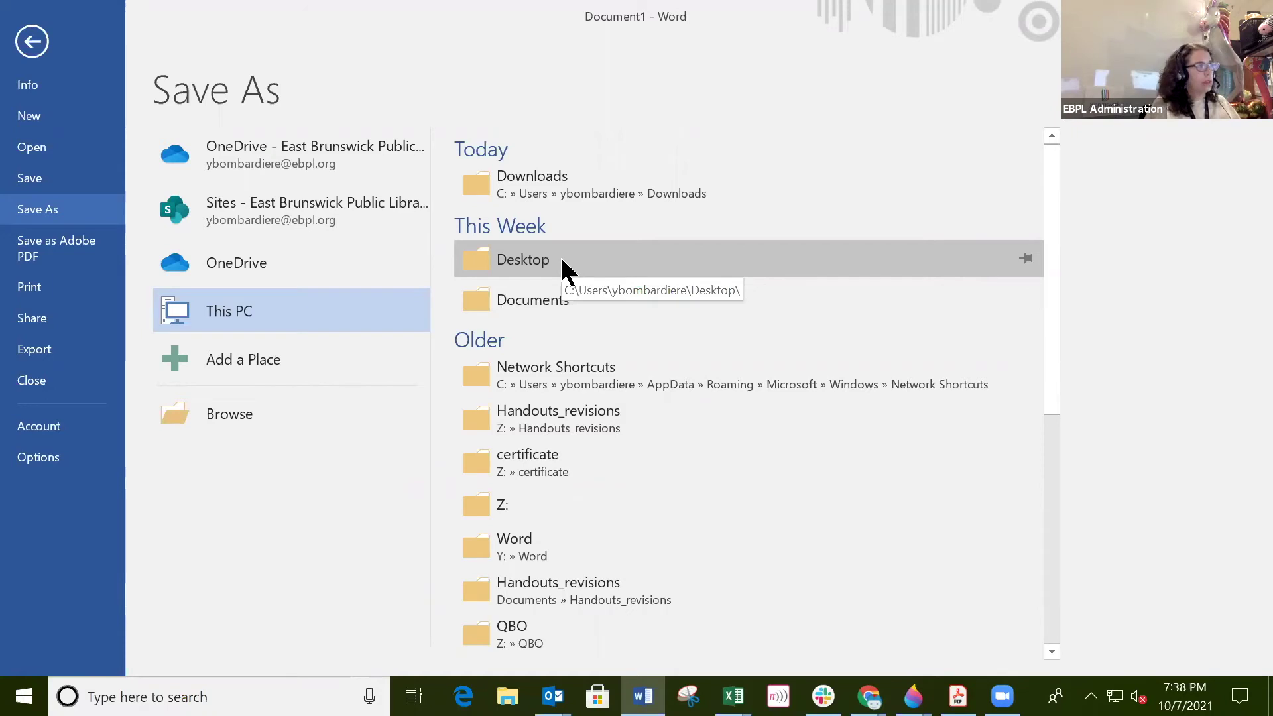
# Save the document to the Desktop folder as a Word document named "address"
pyautogui.click(502, 258)
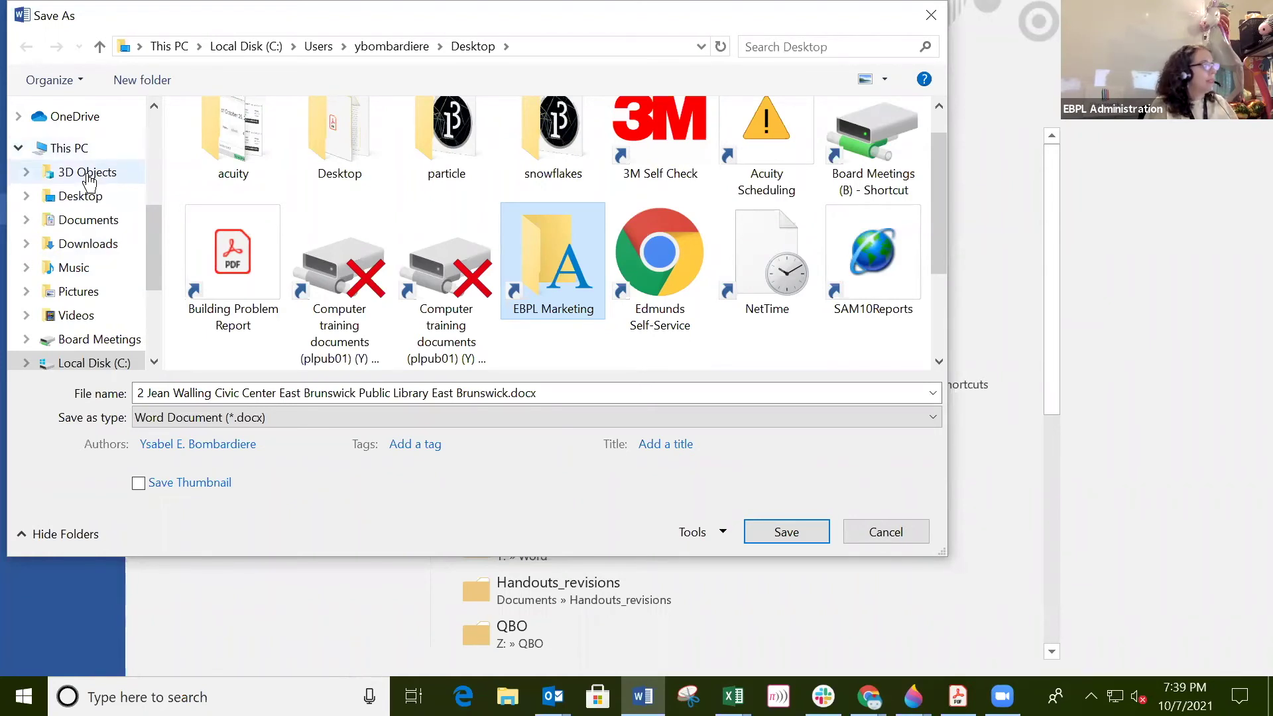
pyautogui.click(80, 196)
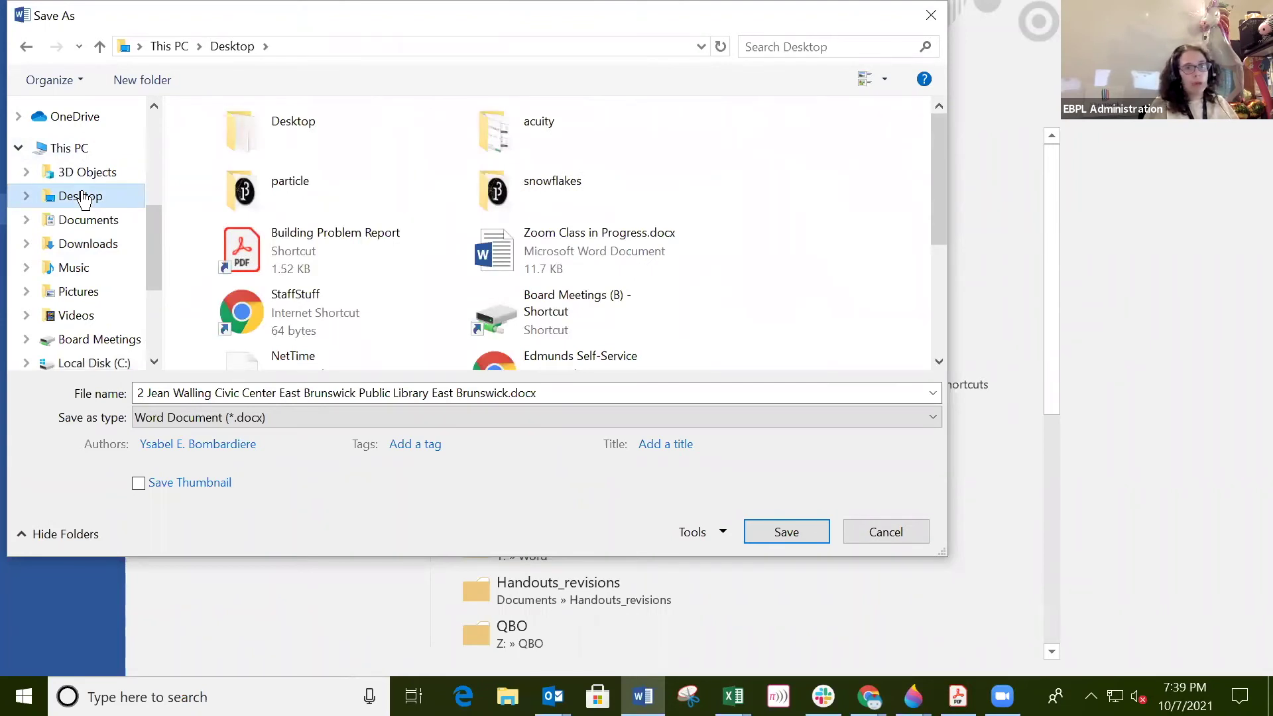
pyautogui.doubleClick(574, 393)
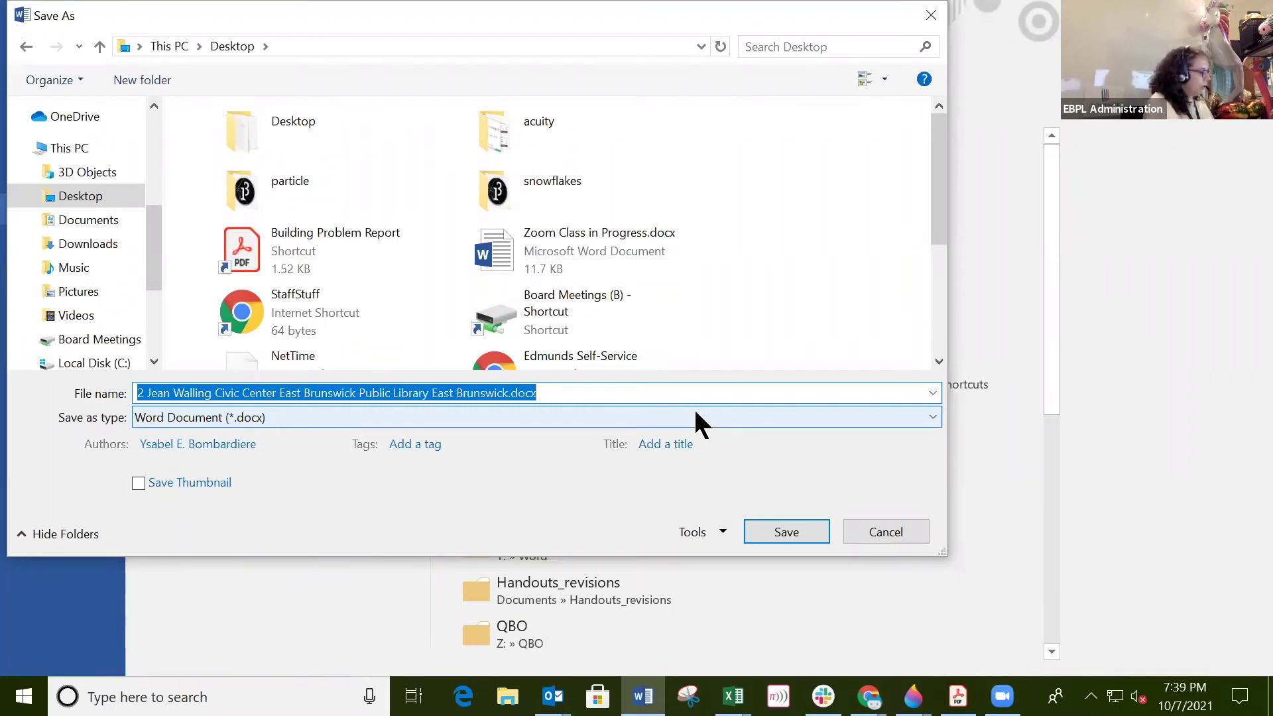
pyautogui.write('add')
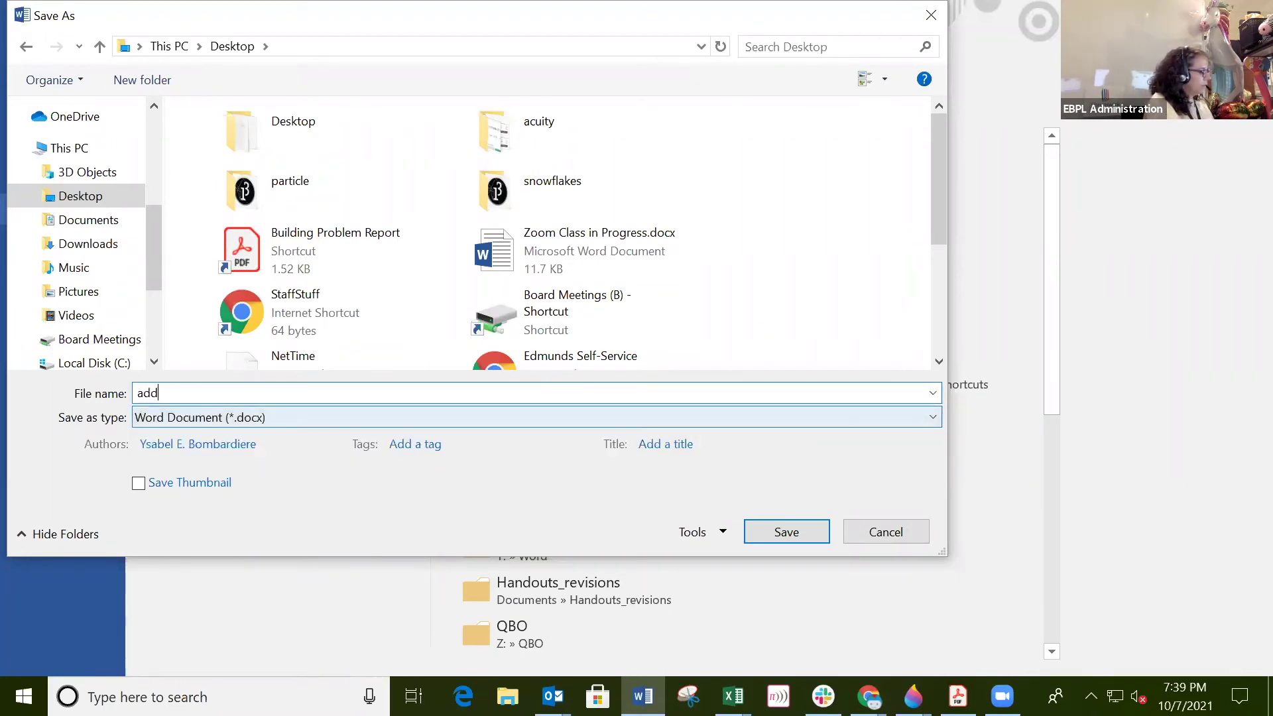
pyautogui.write('ress')
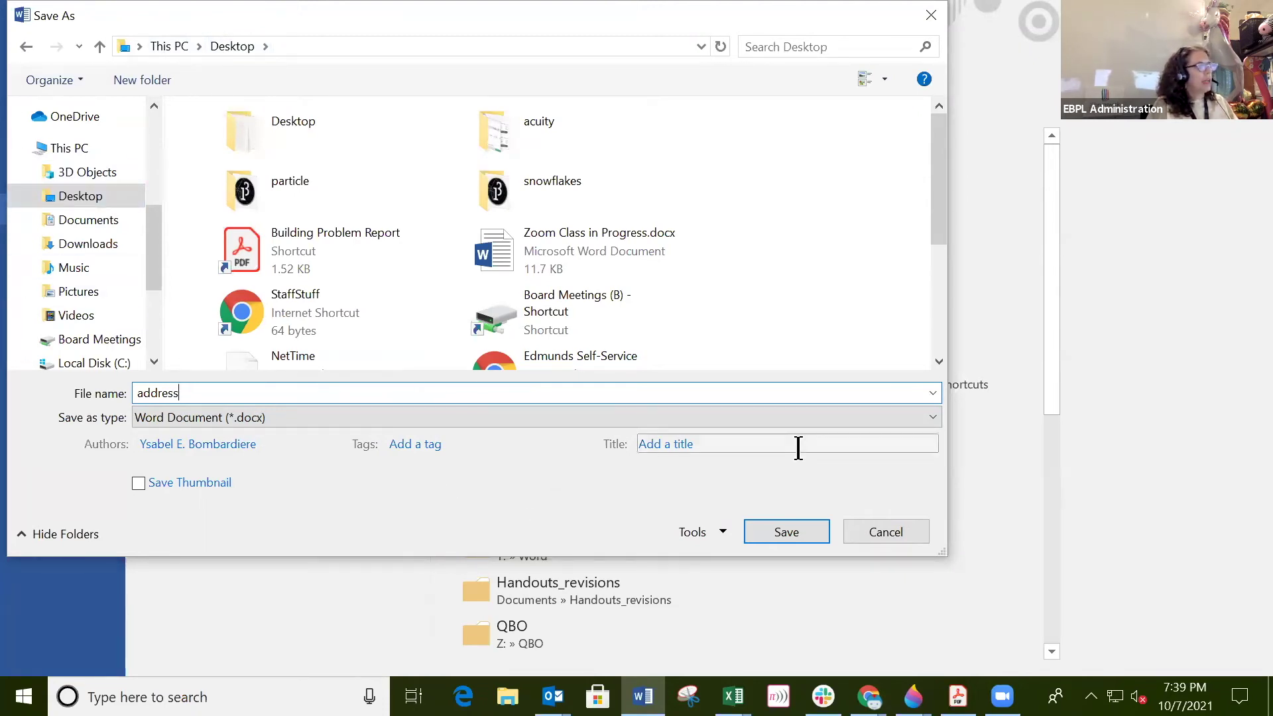
pyautogui.click(783, 534)
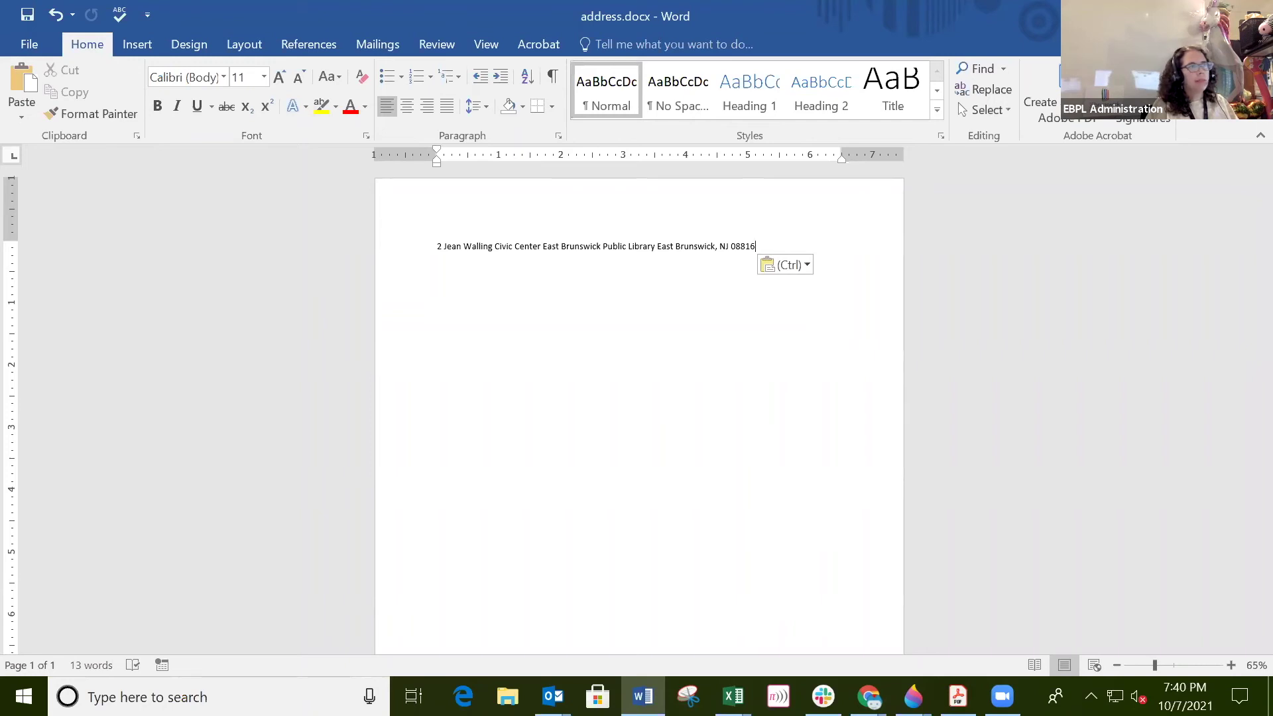
# Restore down and move aside the Word window, reposition the address.docx icon on the desktop, and maximize the window again
pyautogui.doubleClick(829, 14)
pyautogui.moveTo(668, 57); pyautogui.dragTo(971, 91)
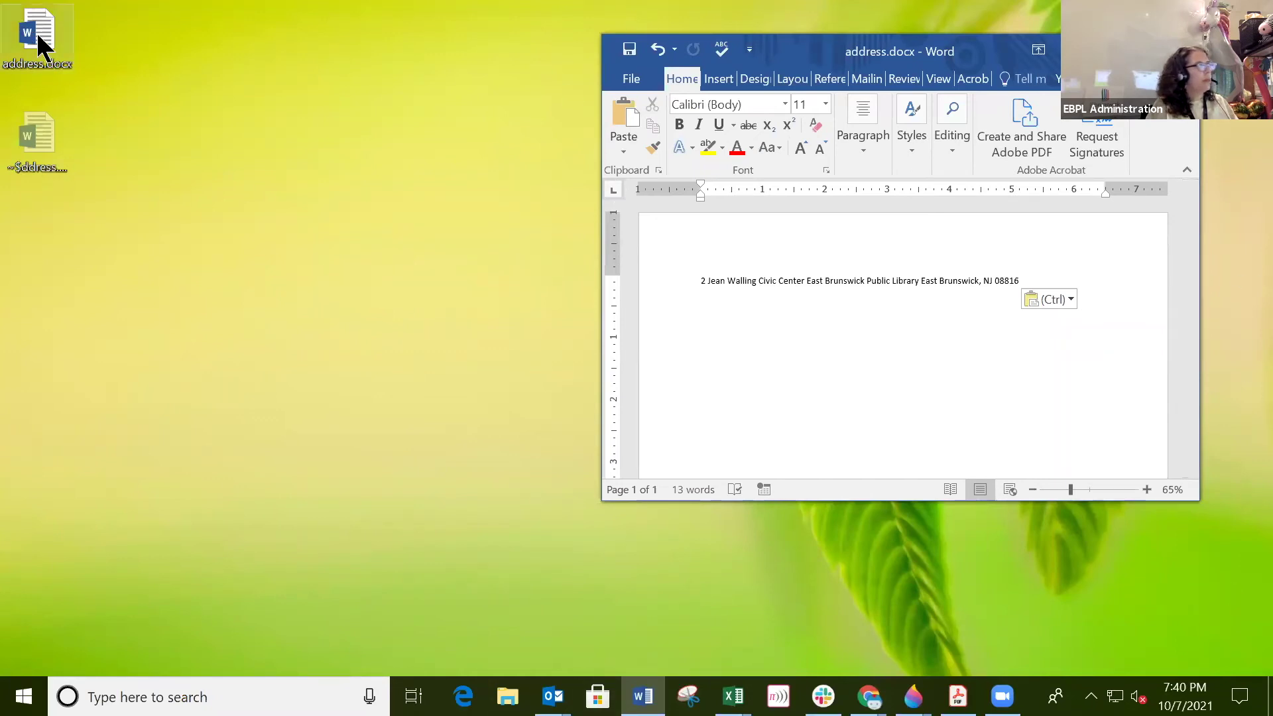
pyautogui.moveTo(35, 30); pyautogui.dragTo(165, 78)
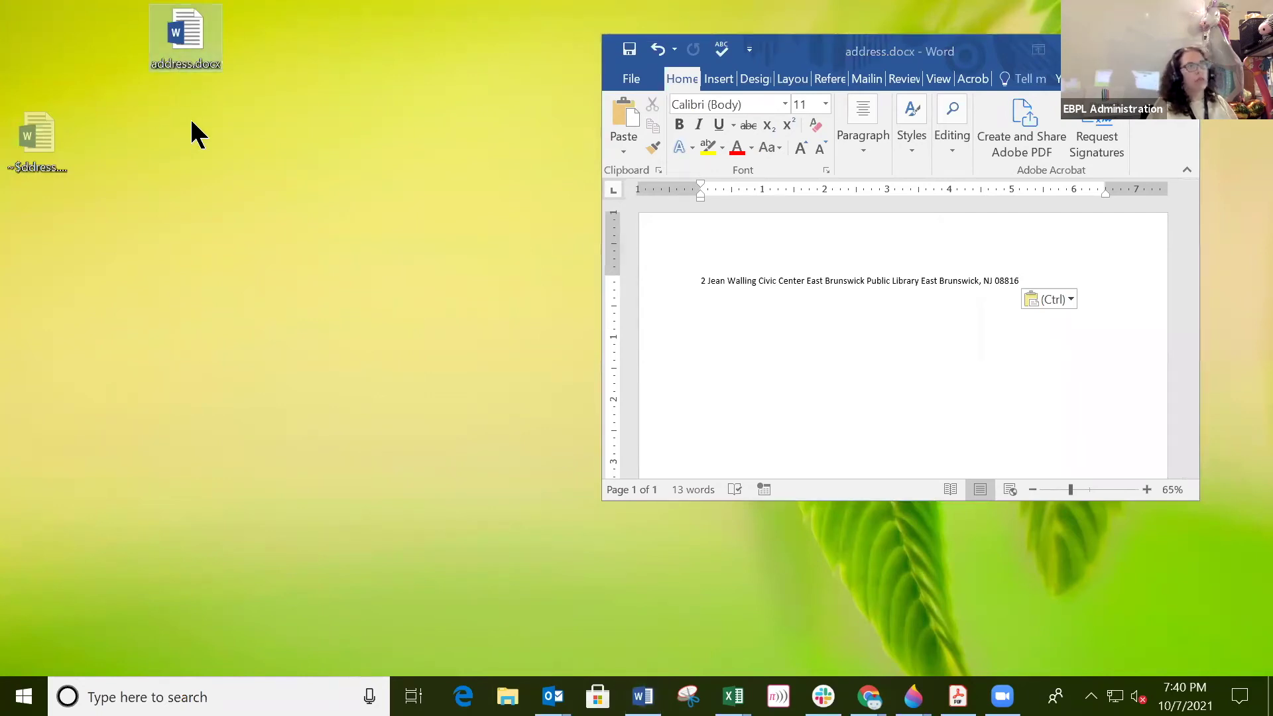
pyautogui.click(1131, 47)
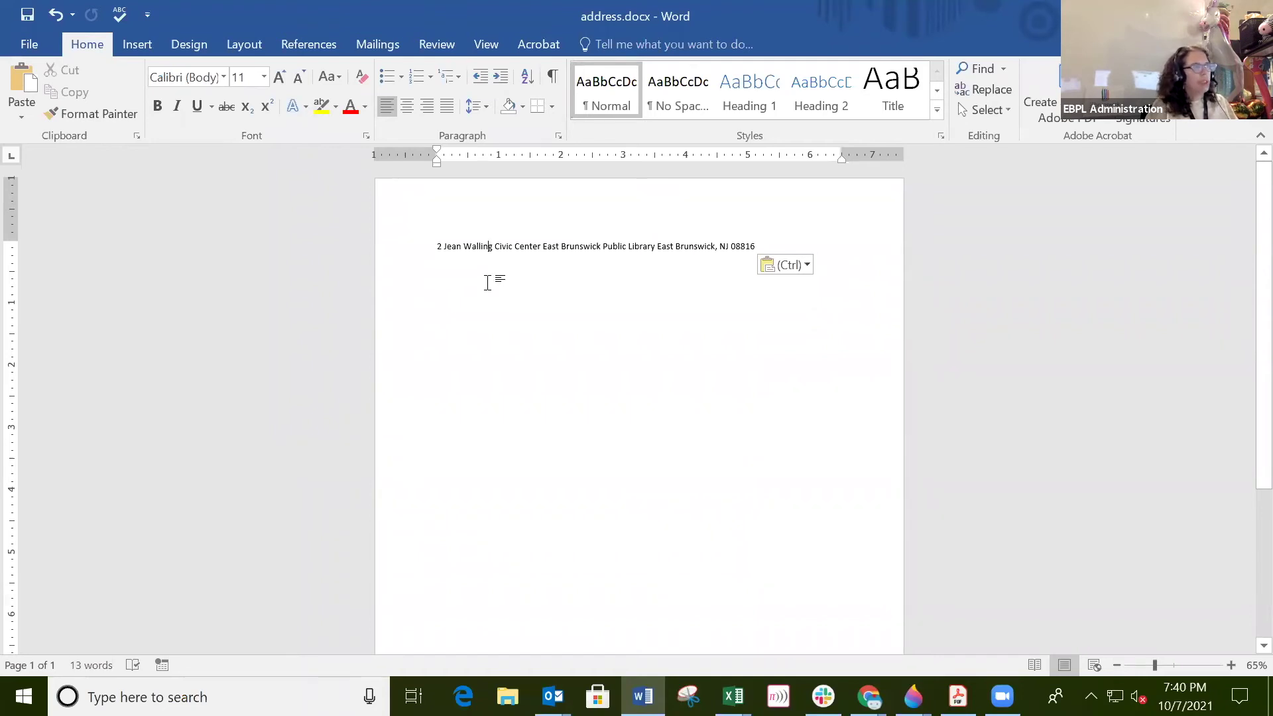
# Add the line "EBPL" below the address, separated by a blank line, and save the document
pyautogui.click(801, 247)
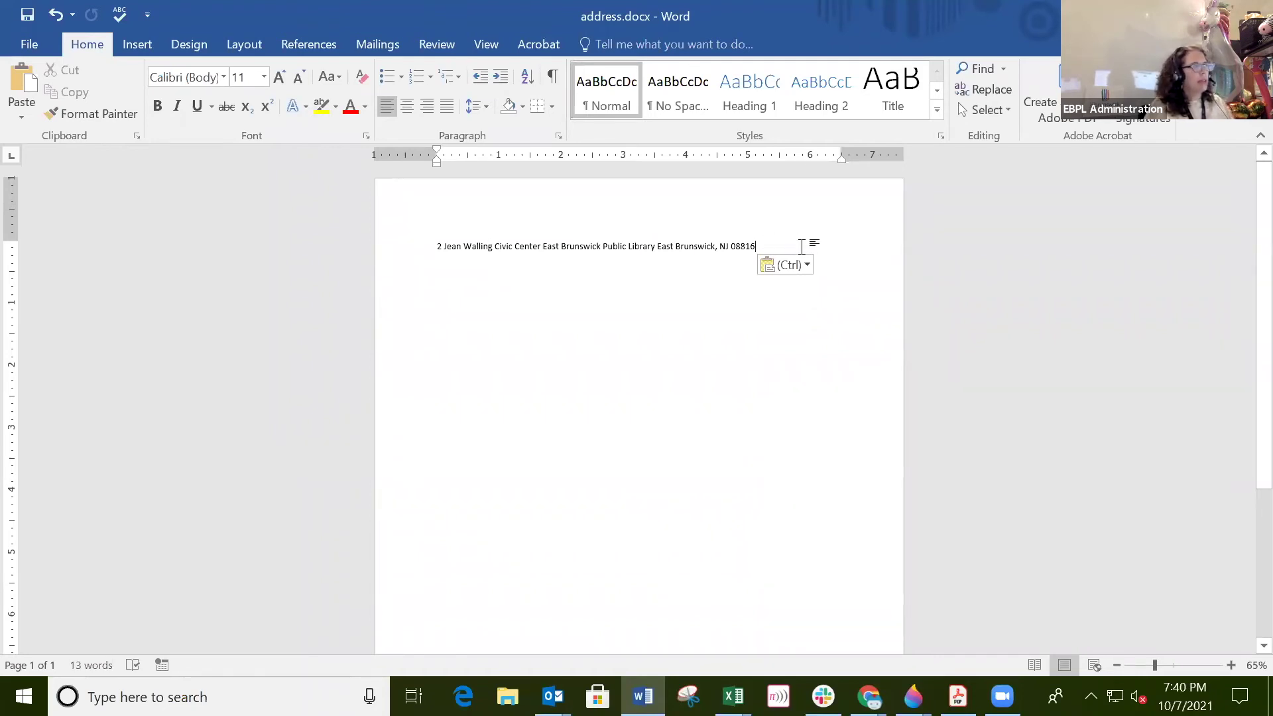
pyautogui.press('Return')
pyautogui.press('Return')
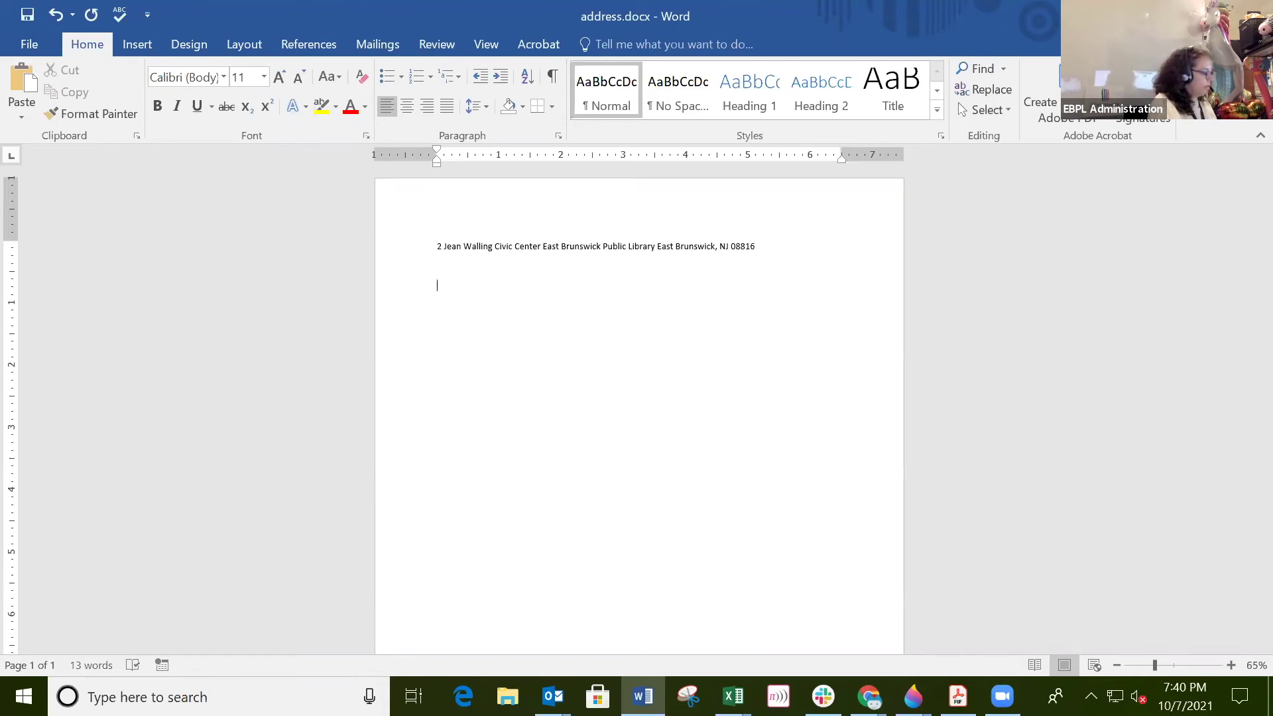
pyautogui.write('EBPL')
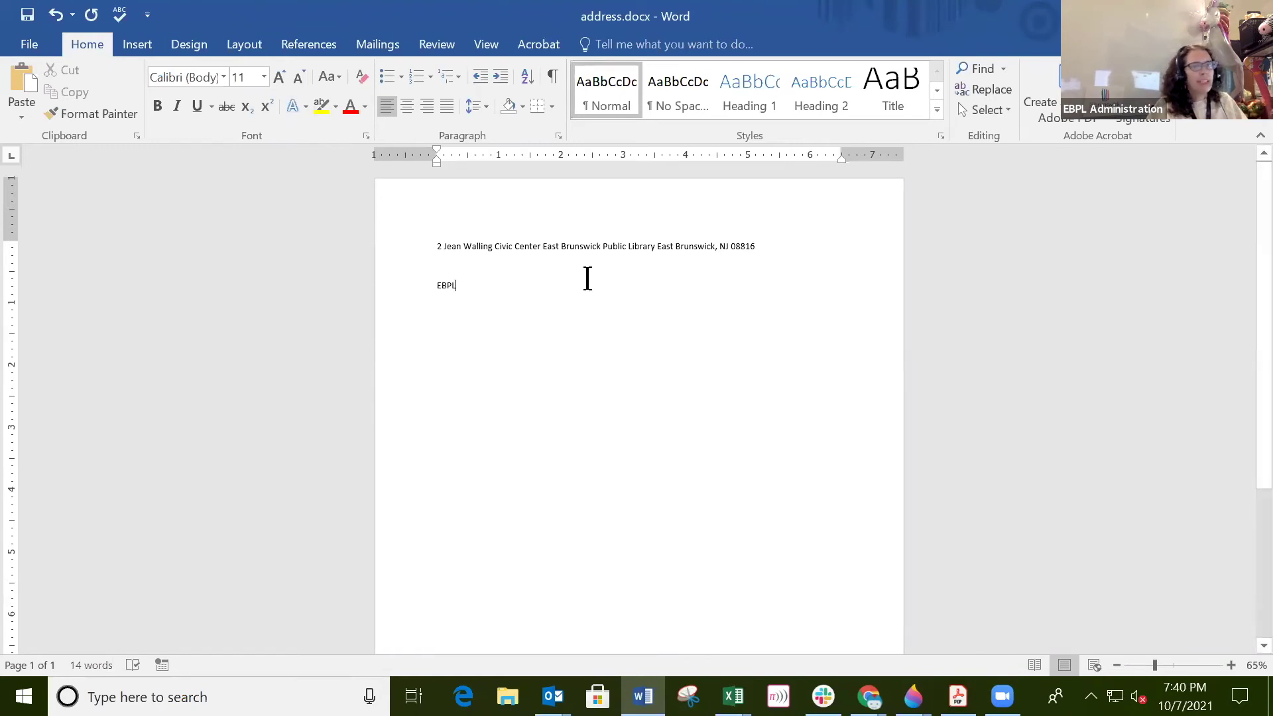
pyautogui.click(27, 17)
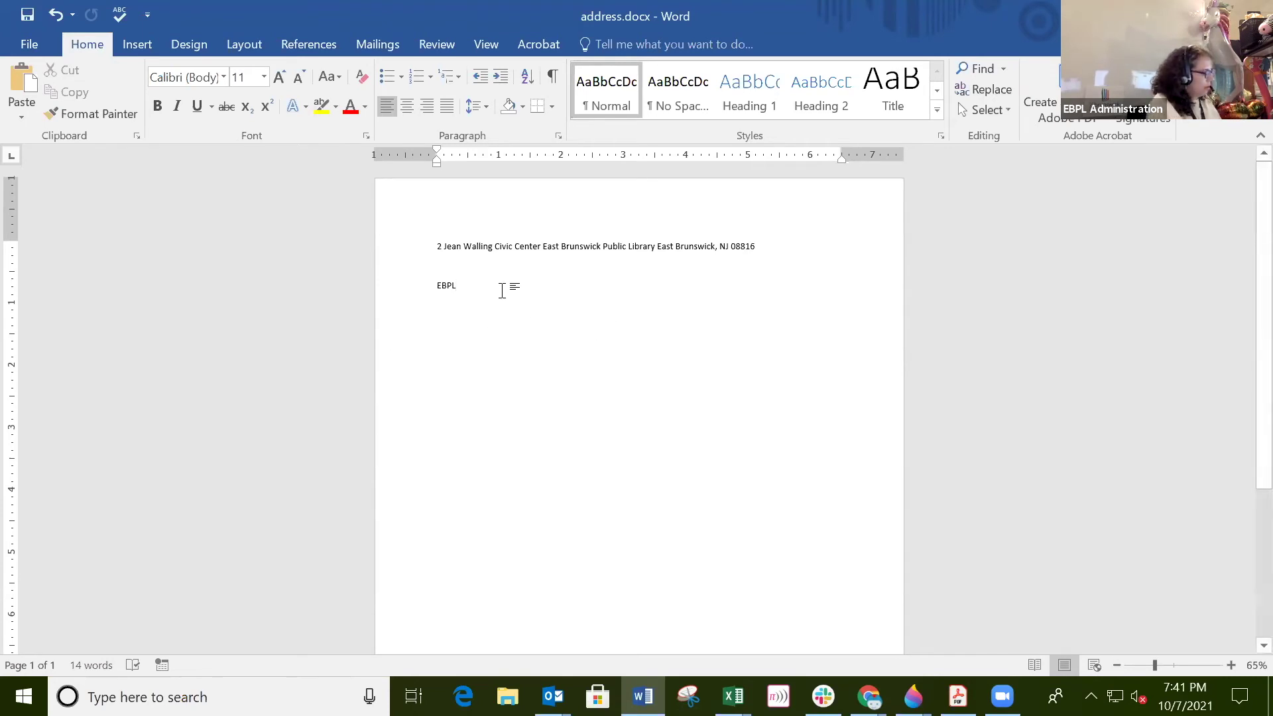
# Add the line "My word" below EBPL, and close the document without saving the change
pyautogui.press('Return')
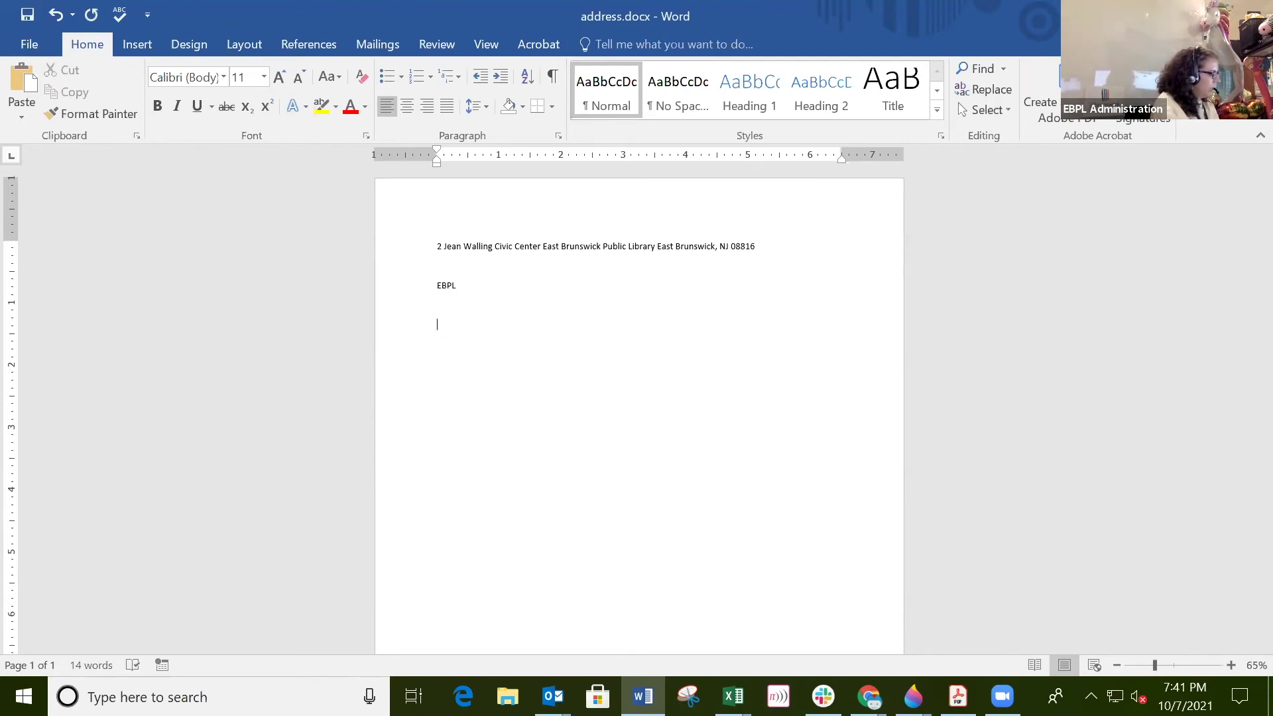
pyautogui.write('My word')
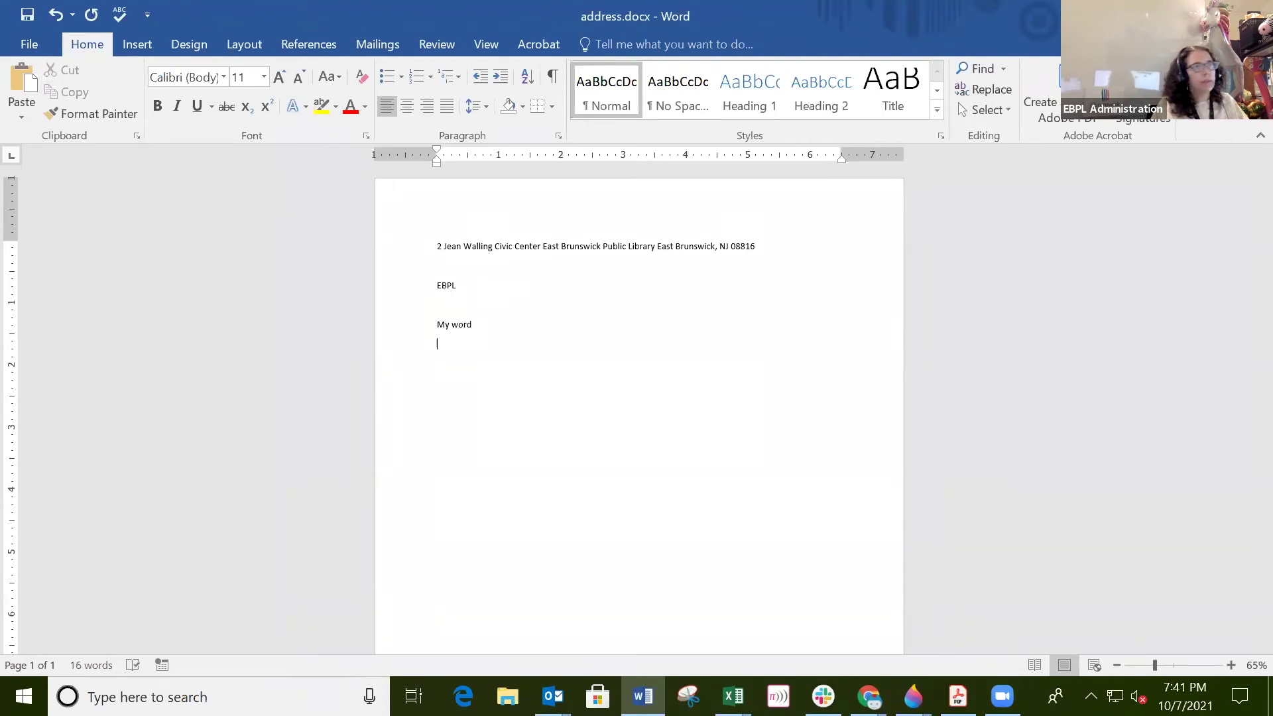
pyautogui.hotkey('alt', 'F4')
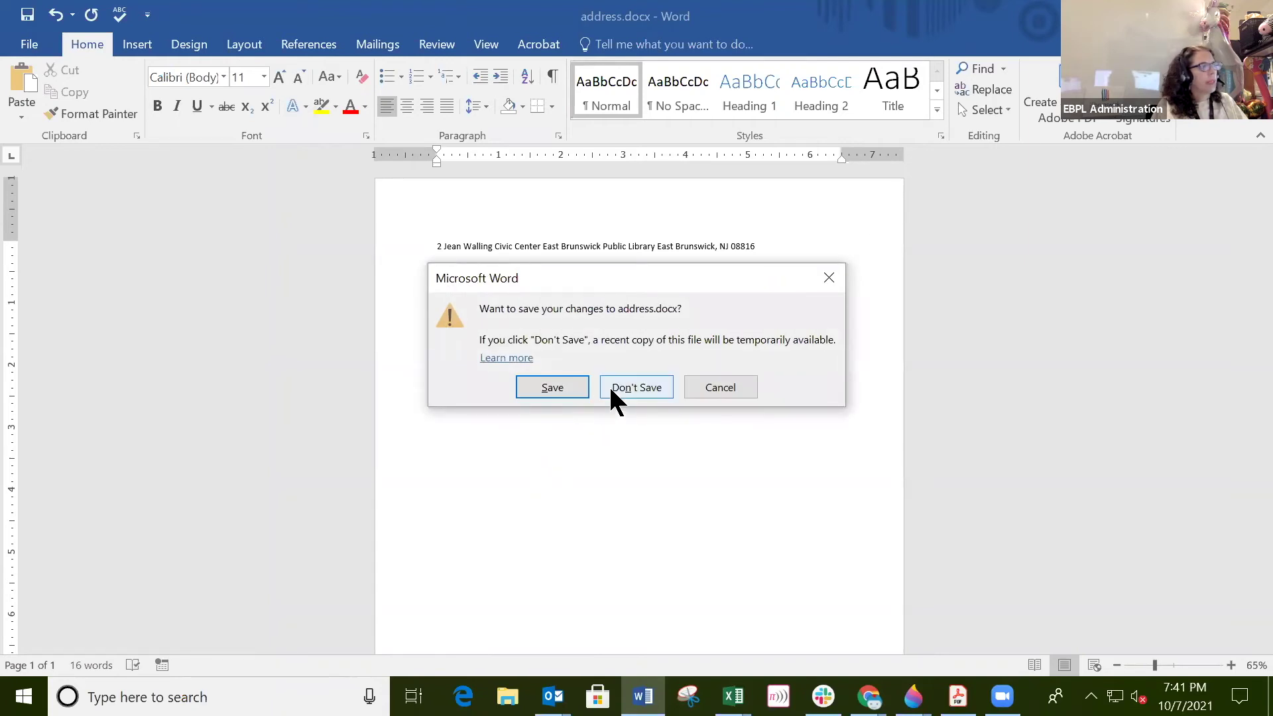
pyautogui.click(641, 387)
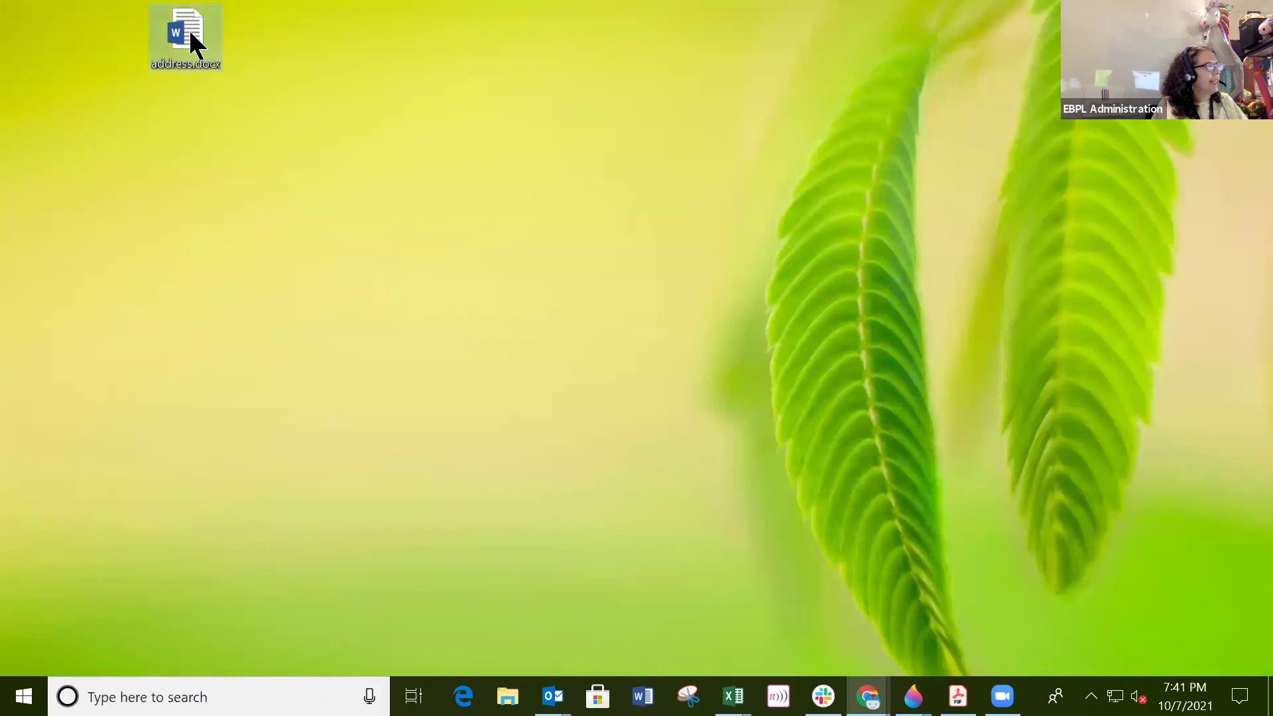
# Open address.docx from the desktop and add the lines "My word" and "class" below EBPL
pyautogui.doubleClick(189, 33)
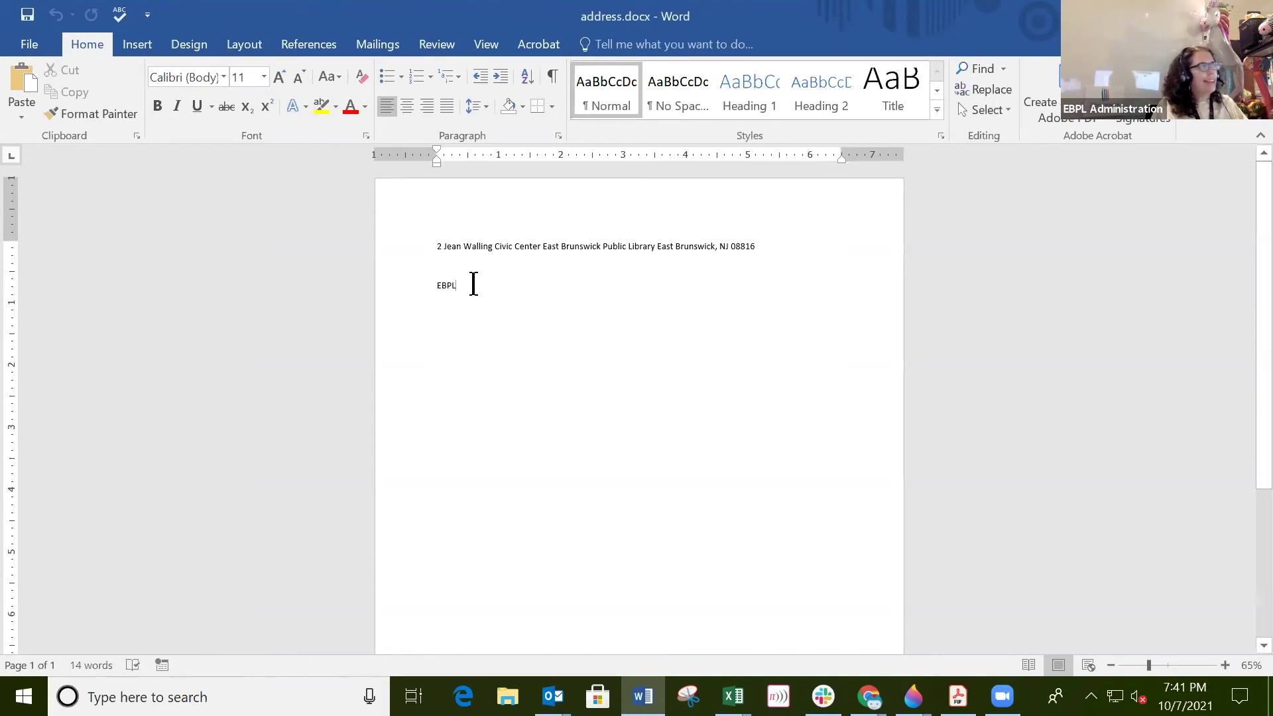
pyautogui.moveTo(457, 285); pyautogui.dragTo(428, 288)
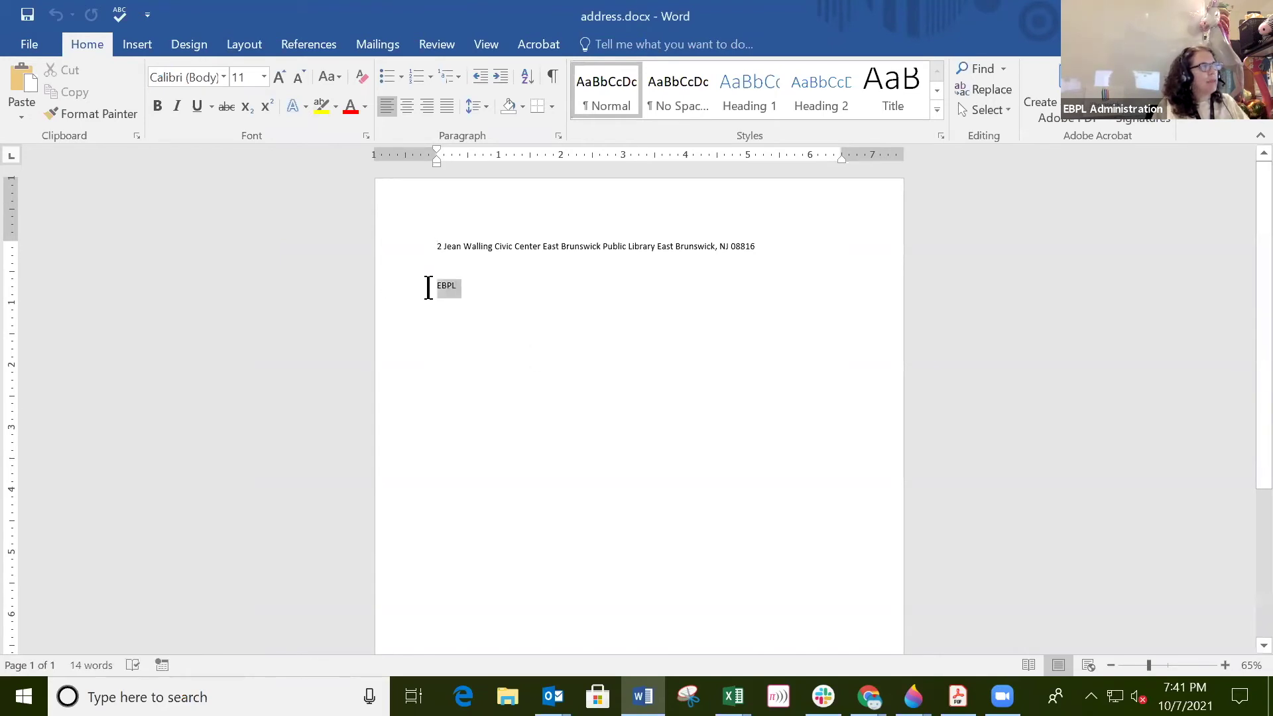
pyautogui.click(511, 286)
pyautogui.press('Return')
pyautogui.write('My wo')
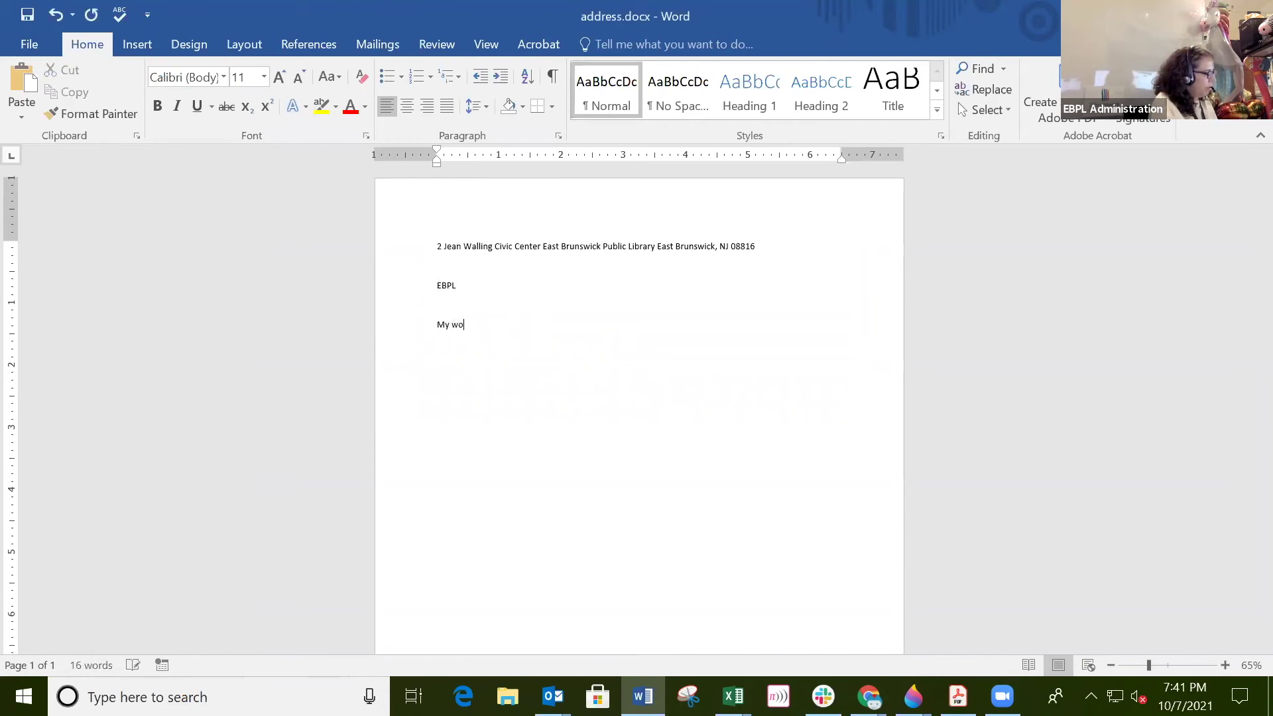
pyautogui.write('rd class')
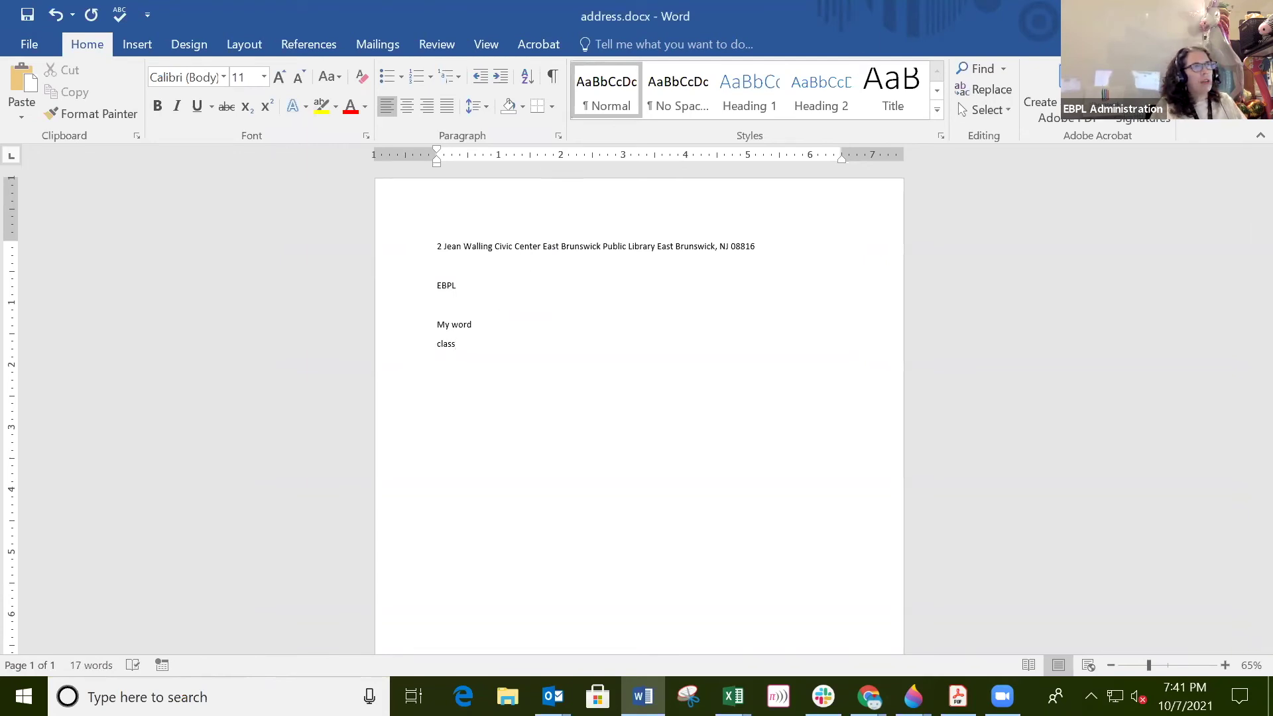
# Close address.docx with the changes saved, and reopen it from the desktop
pyautogui.click(1257, 10)
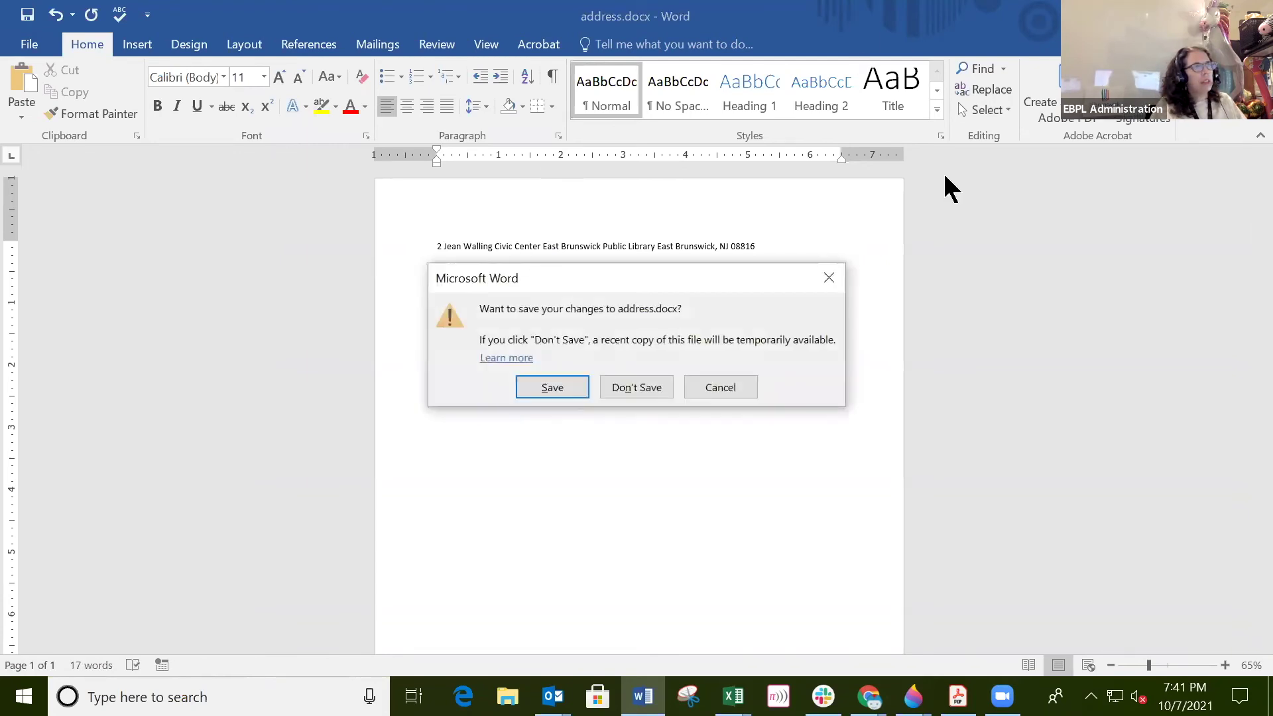
pyautogui.click(550, 388)
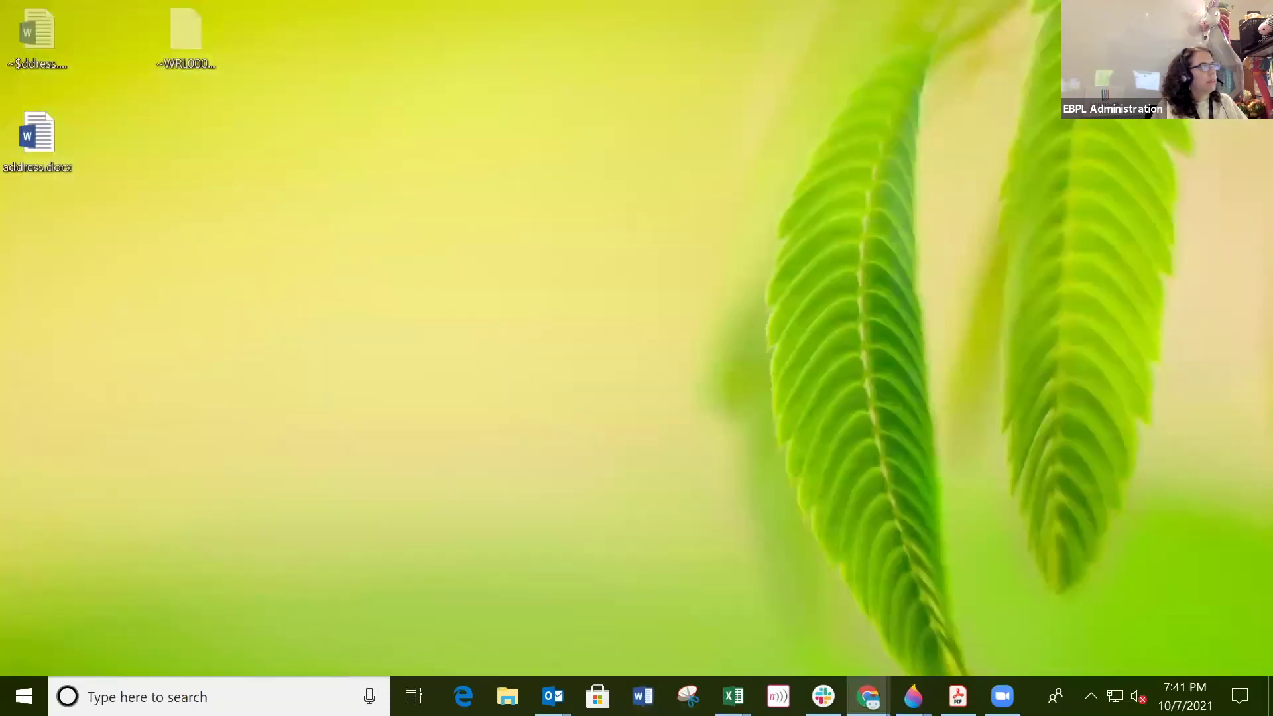
pyautogui.doubleClick(38, 138)
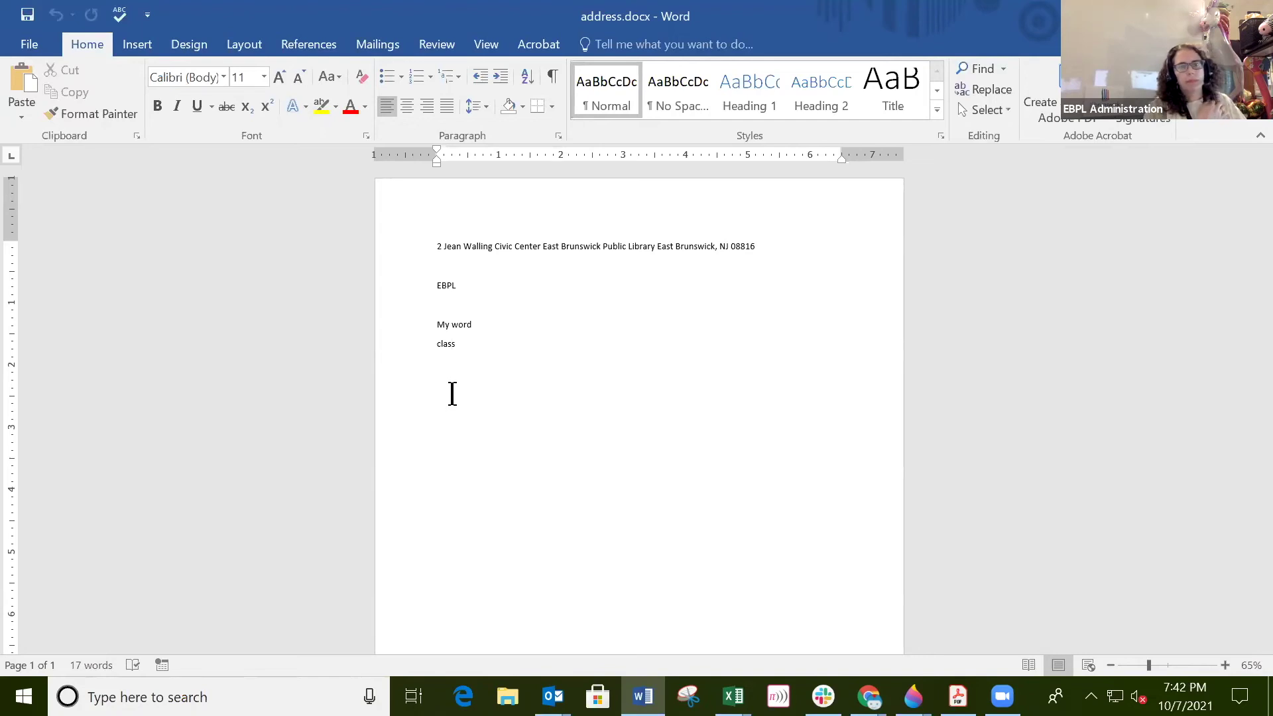
# Switch to the Word class page in Chrome, review its sections on protecting files and creating a folder, and return to the desktop
pyautogui.hotkey('alt', 'Tab')
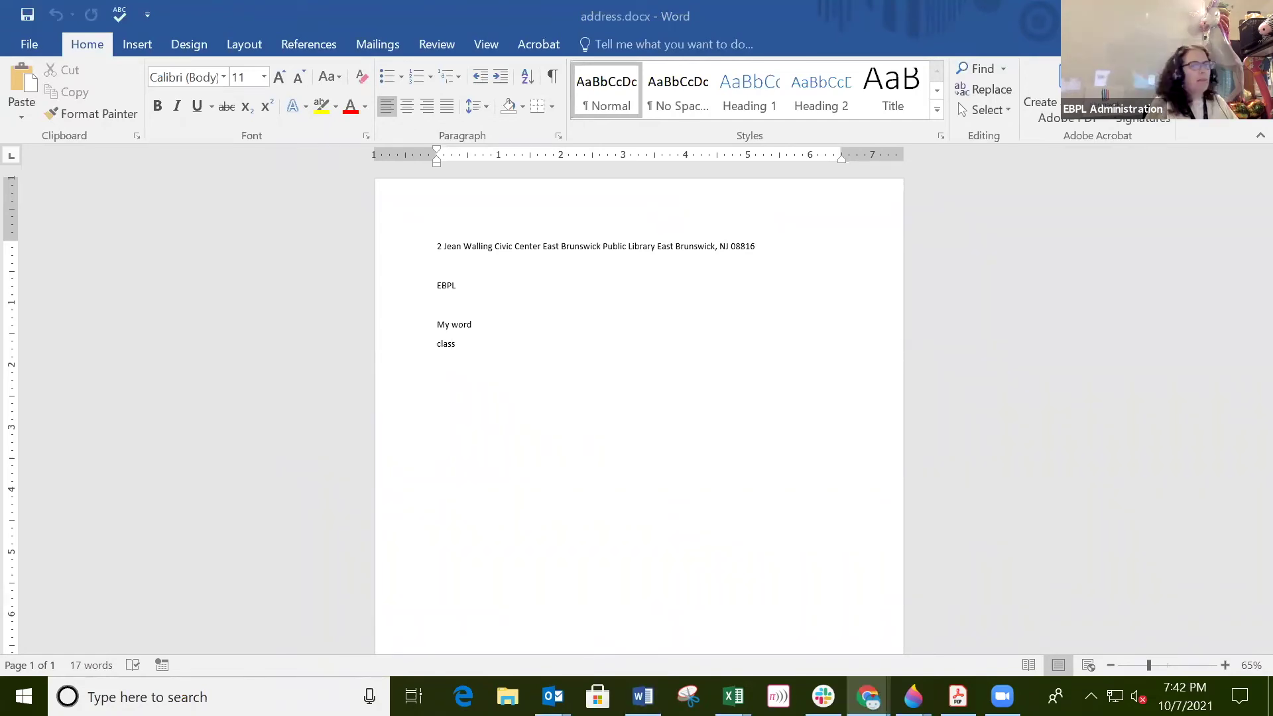
pyautogui.scroll(-10, 781, 398)
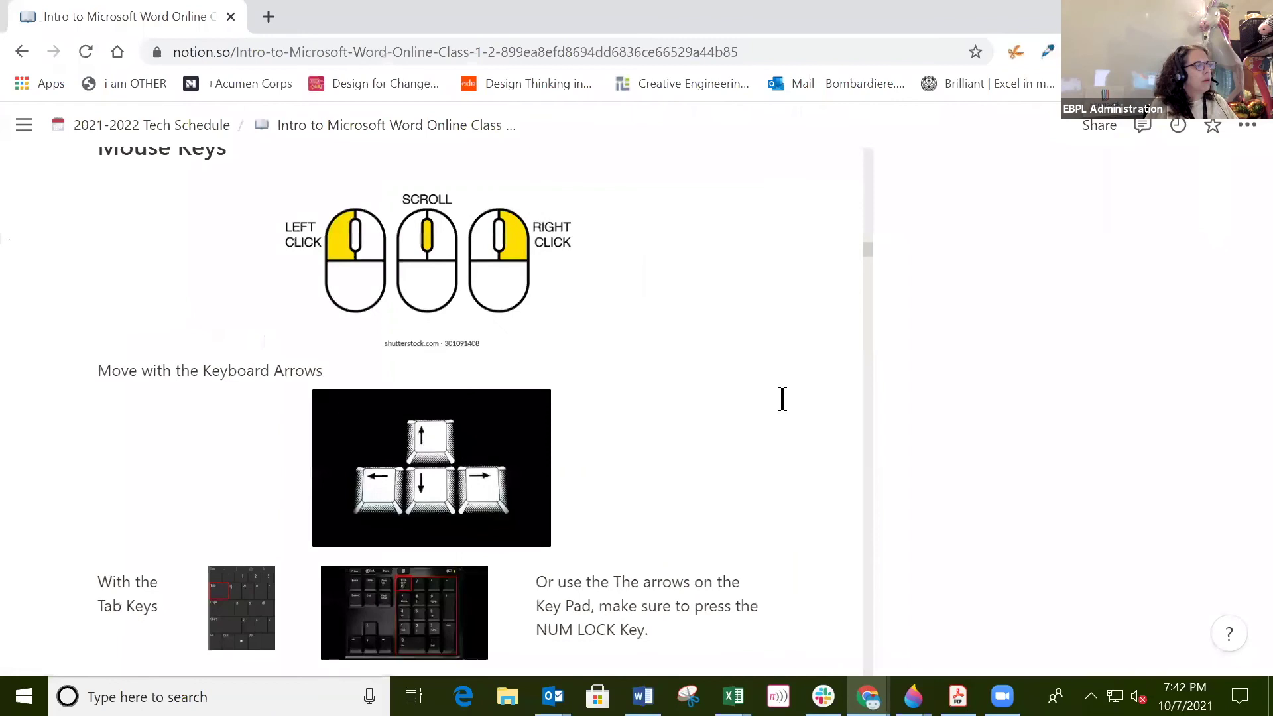
pyautogui.scroll(-10, 783, 410)
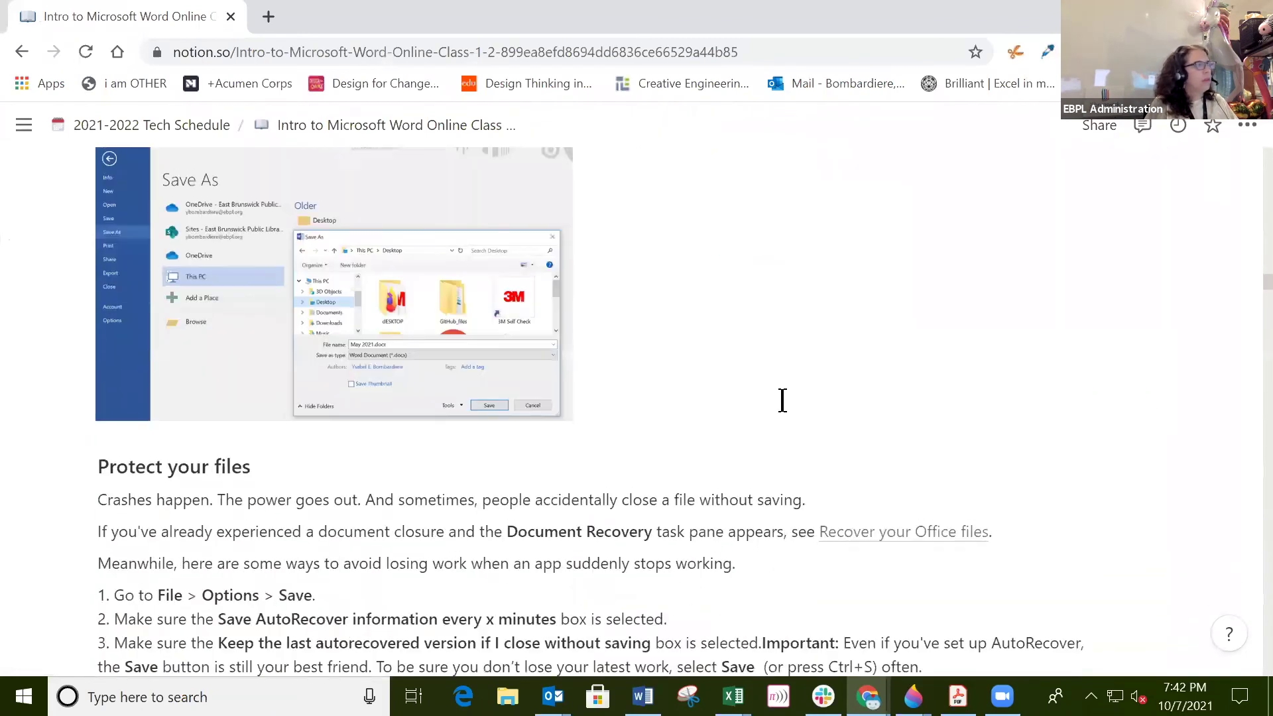
pyautogui.scroll(-2, 782, 400)
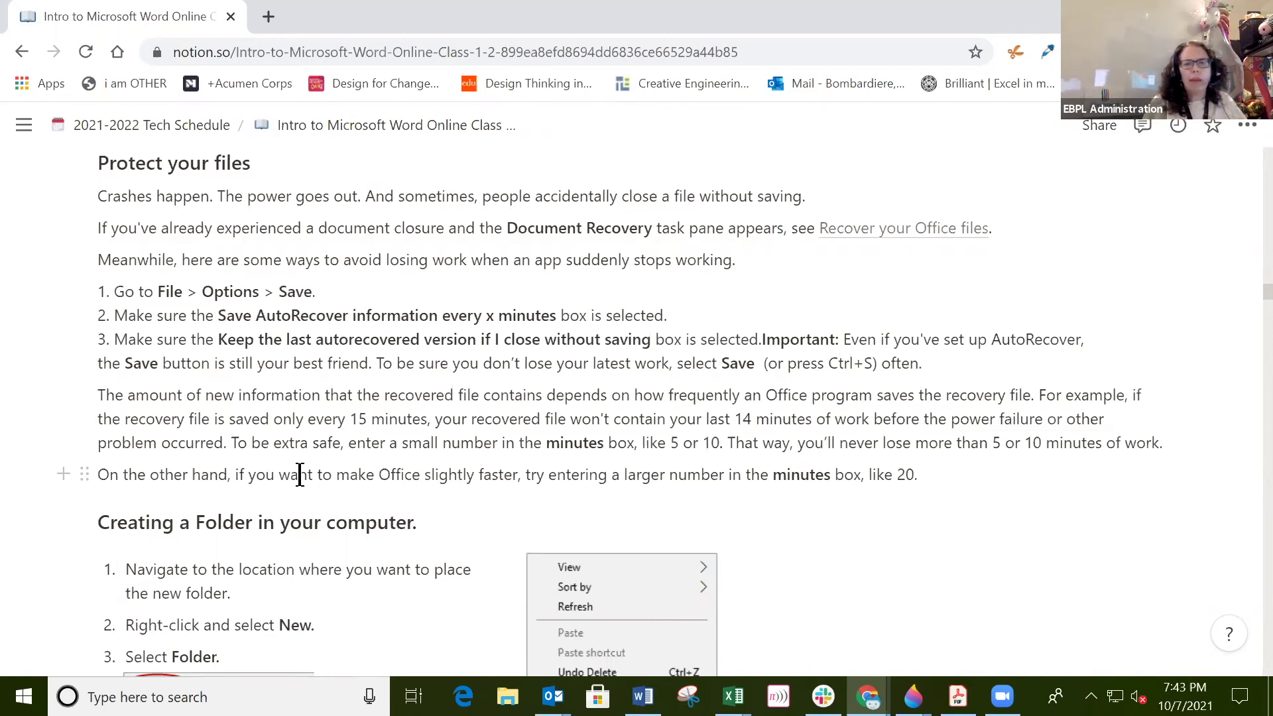
pyautogui.scroll(-5, 300, 475)
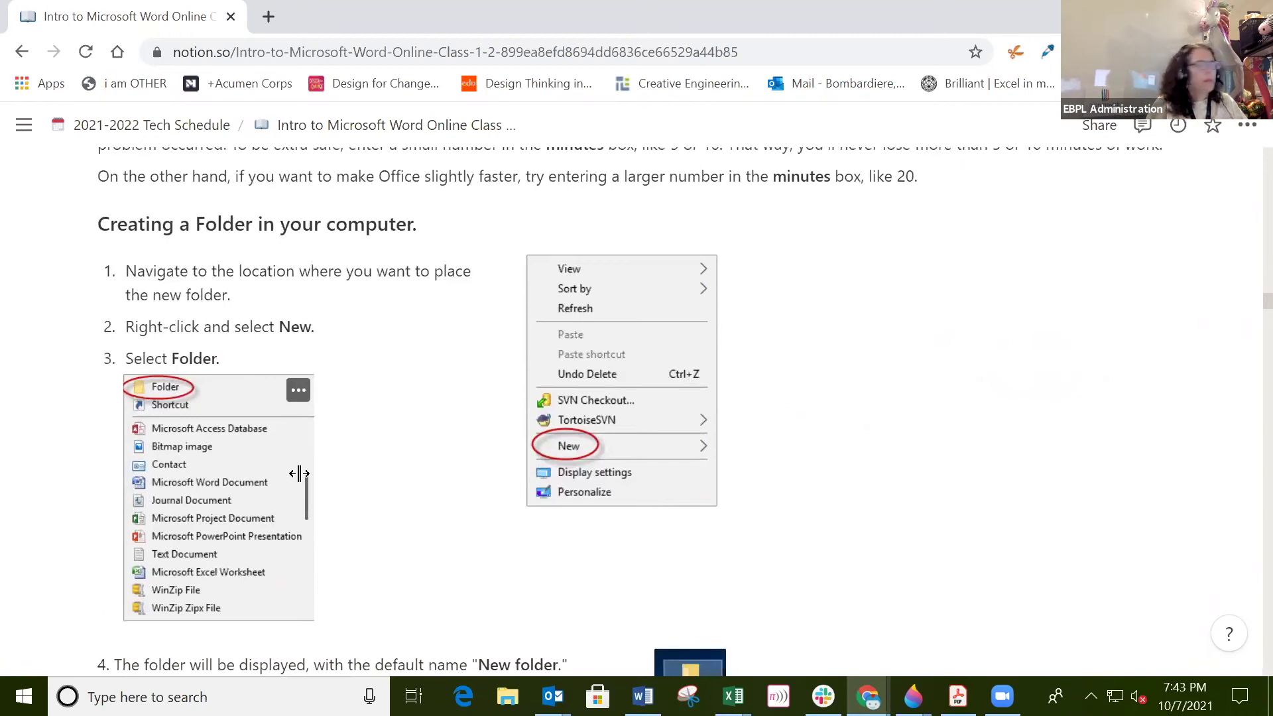
pyautogui.scroll(-2, 300, 475)
pyautogui.scroll(-2, 299, 475)
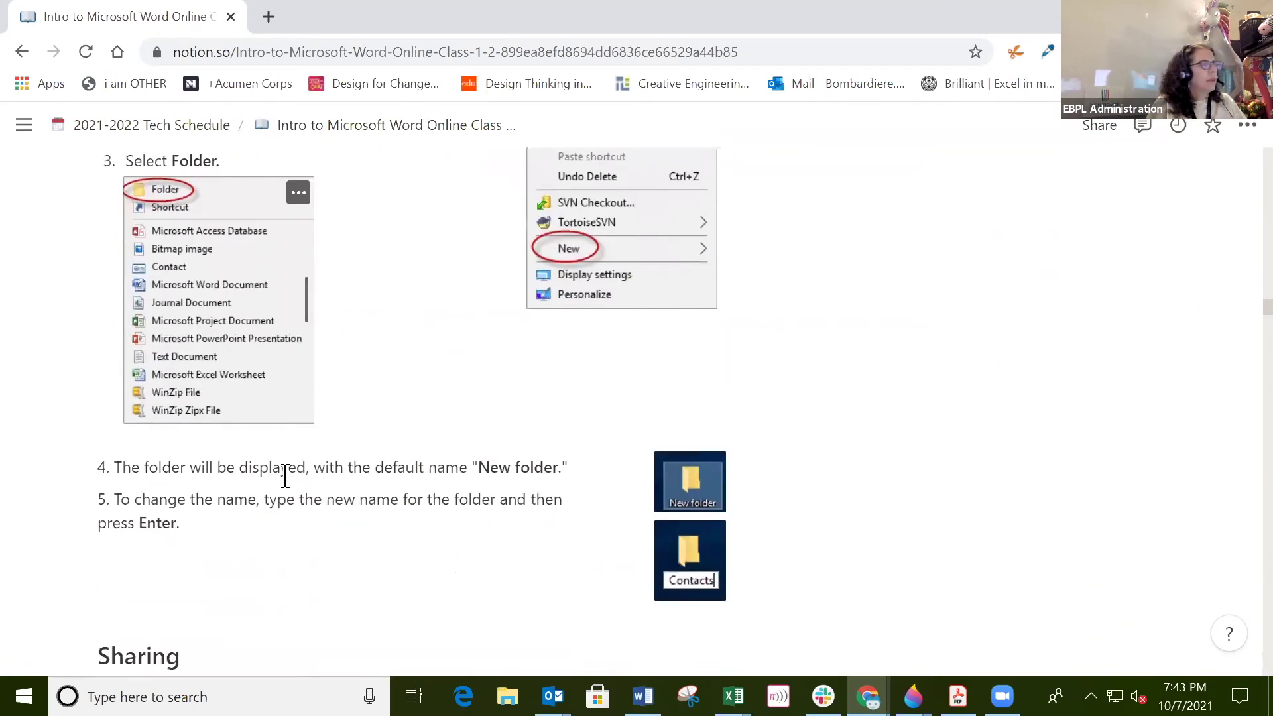
pyautogui.hotkey('alt', 'Tab')
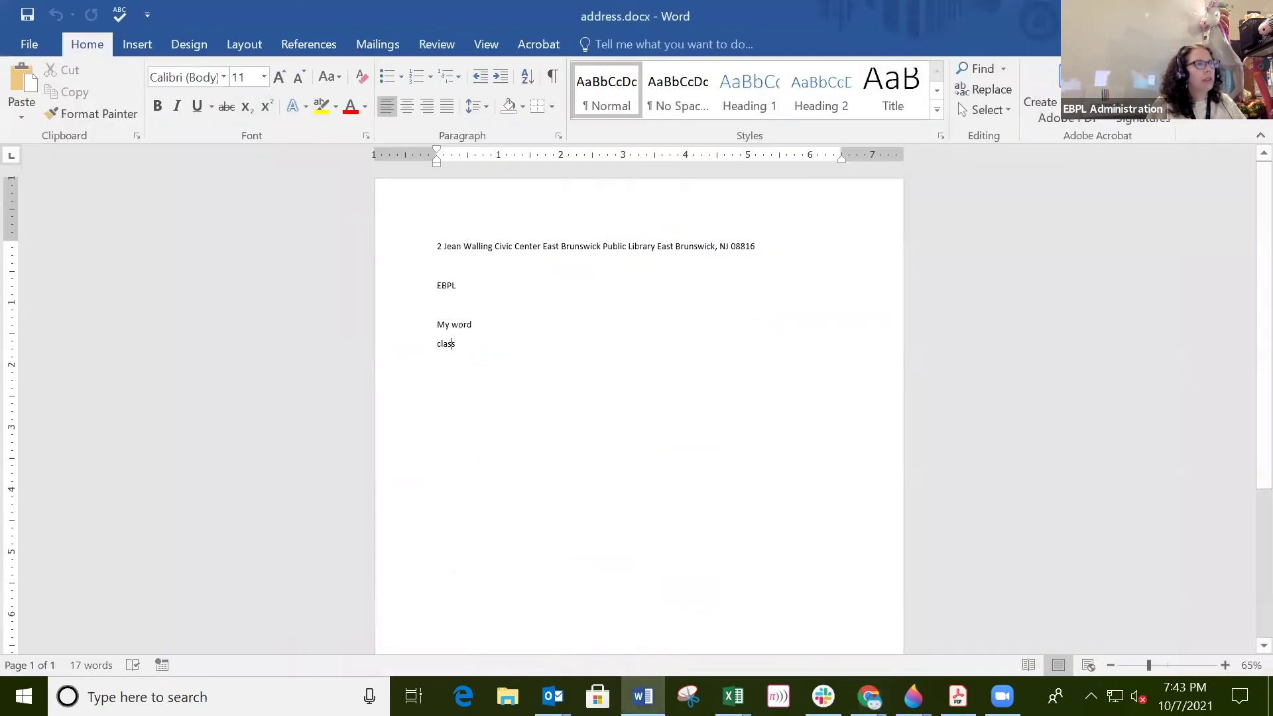
pyautogui.press('super+d')
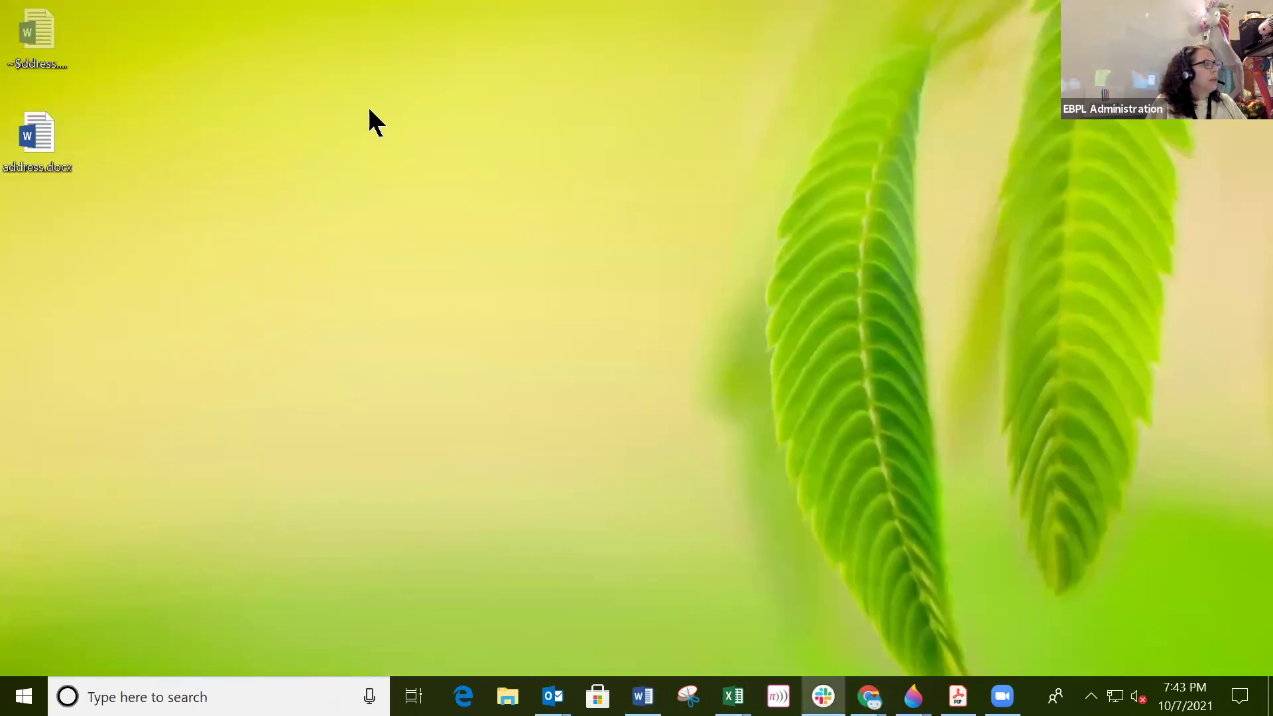
pyautogui.rightClick(327, 113)
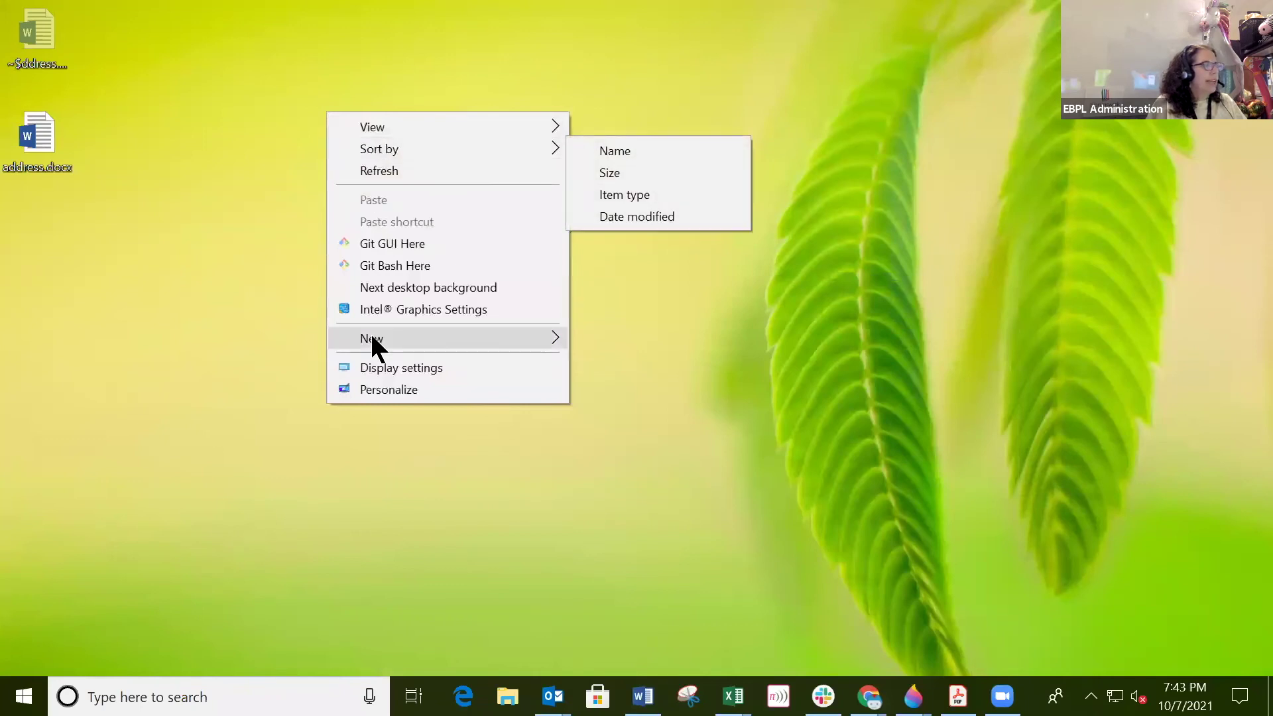
pyautogui.moveTo(371, 337)
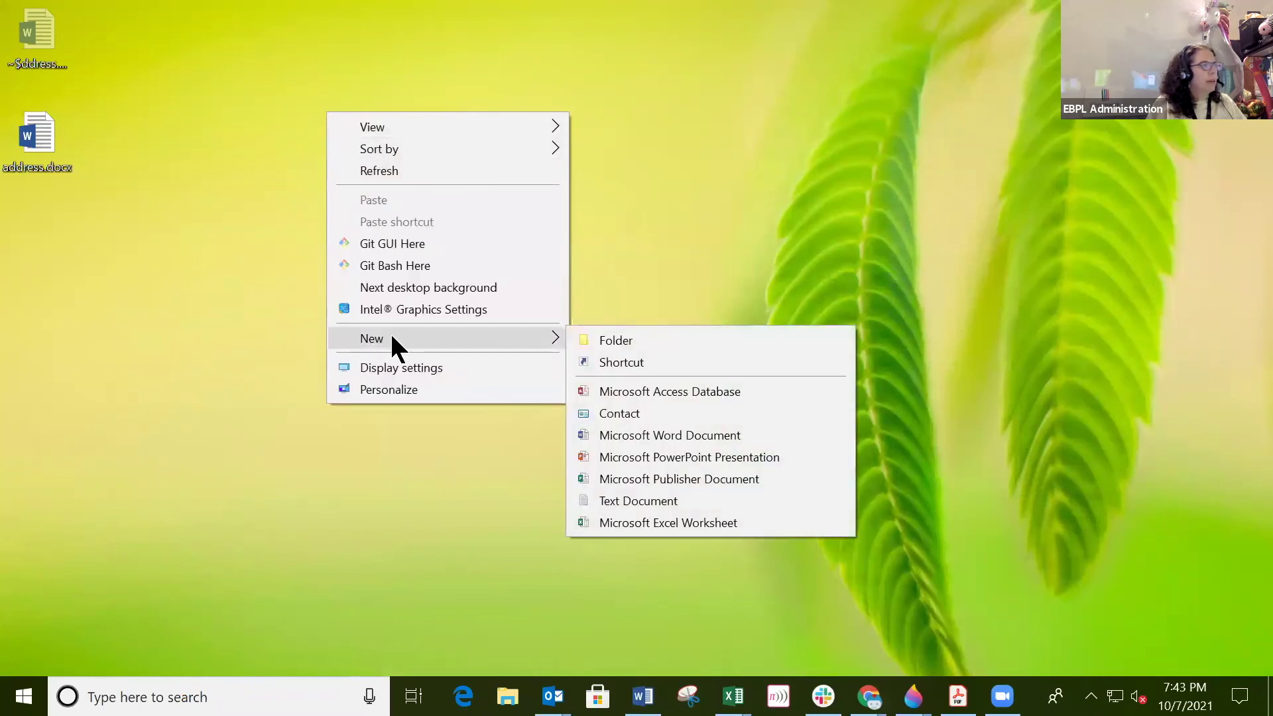
pyautogui.click(179, 32)
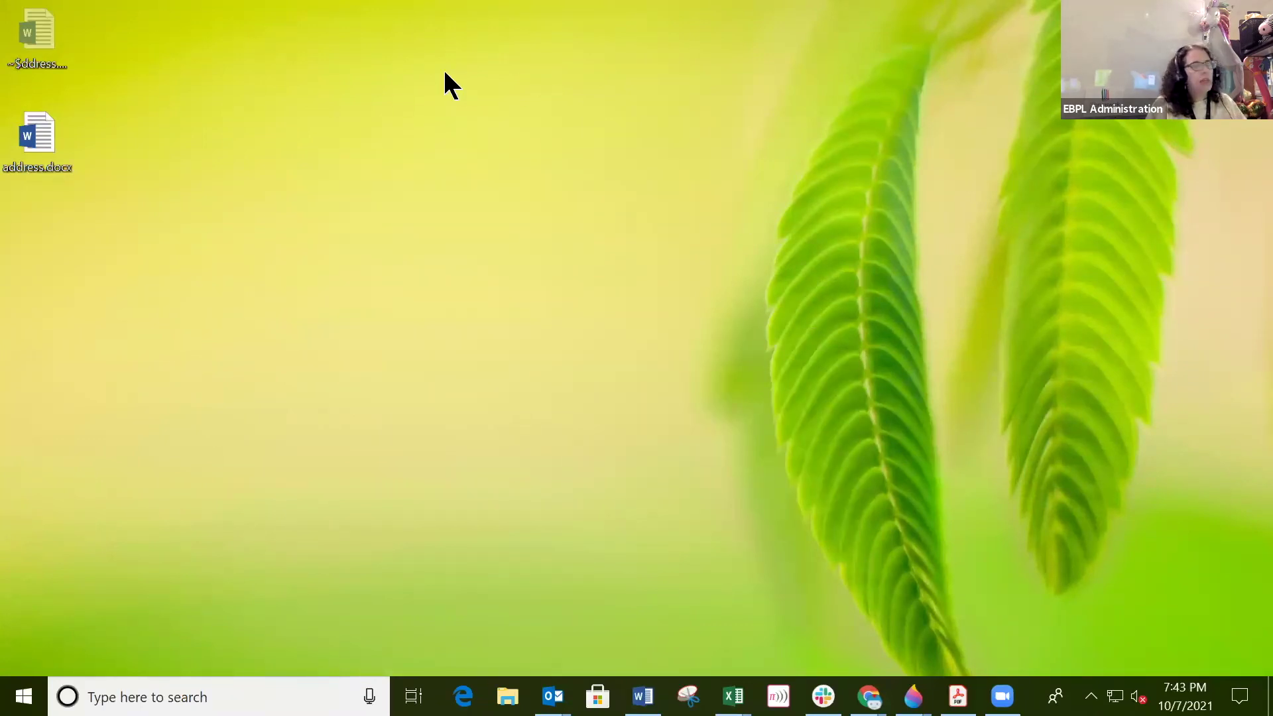
# Create a new folder named "my files" on the desktop
pyautogui.rightClick(444, 73)
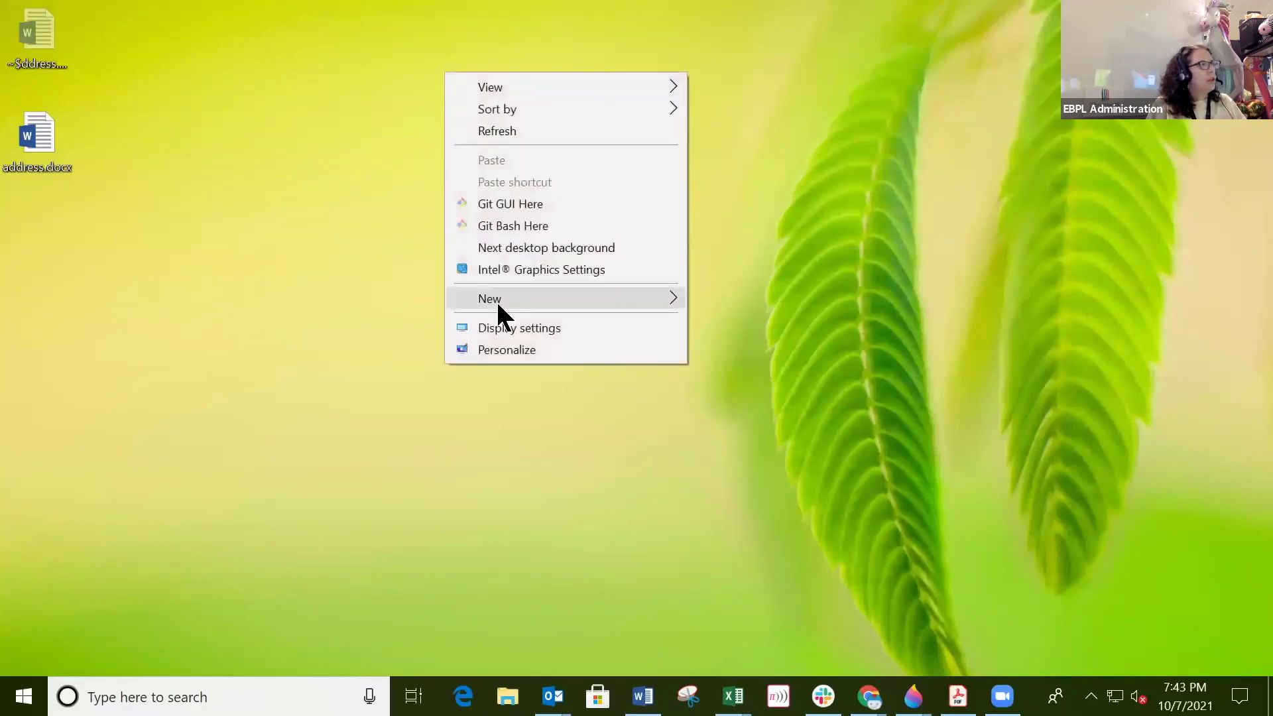
pyautogui.moveTo(497, 312)
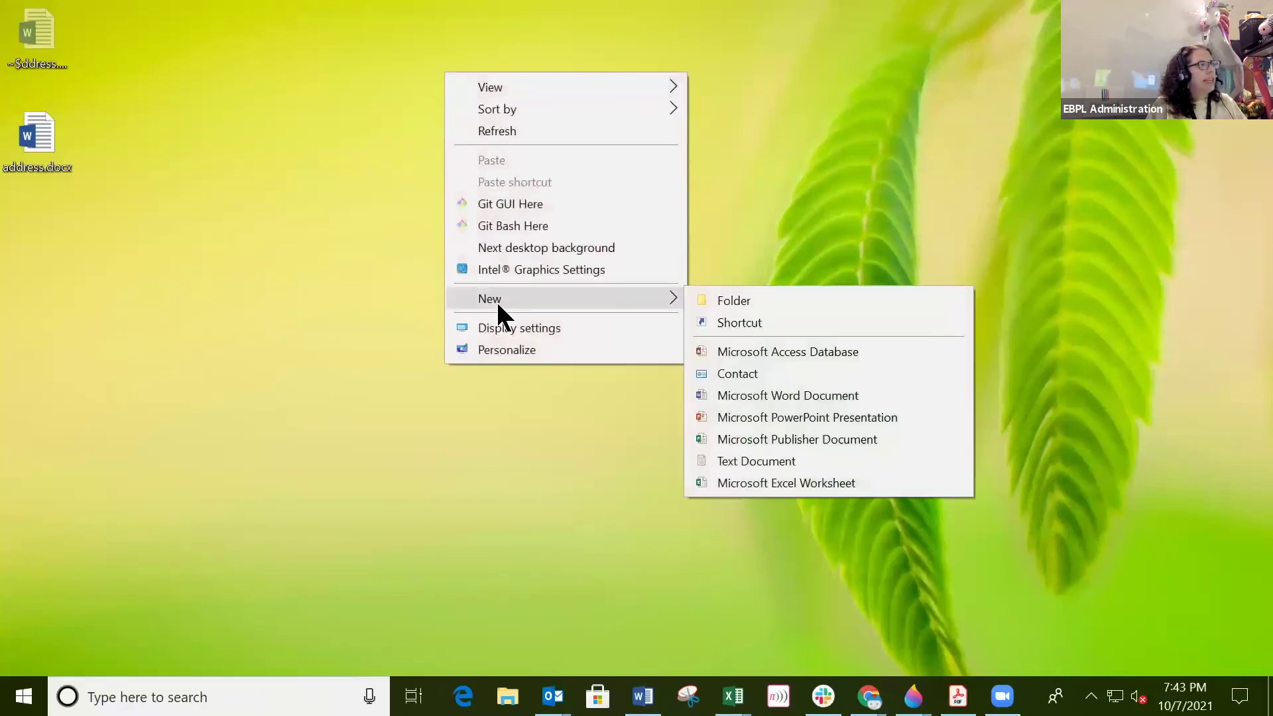
pyautogui.click(749, 296)
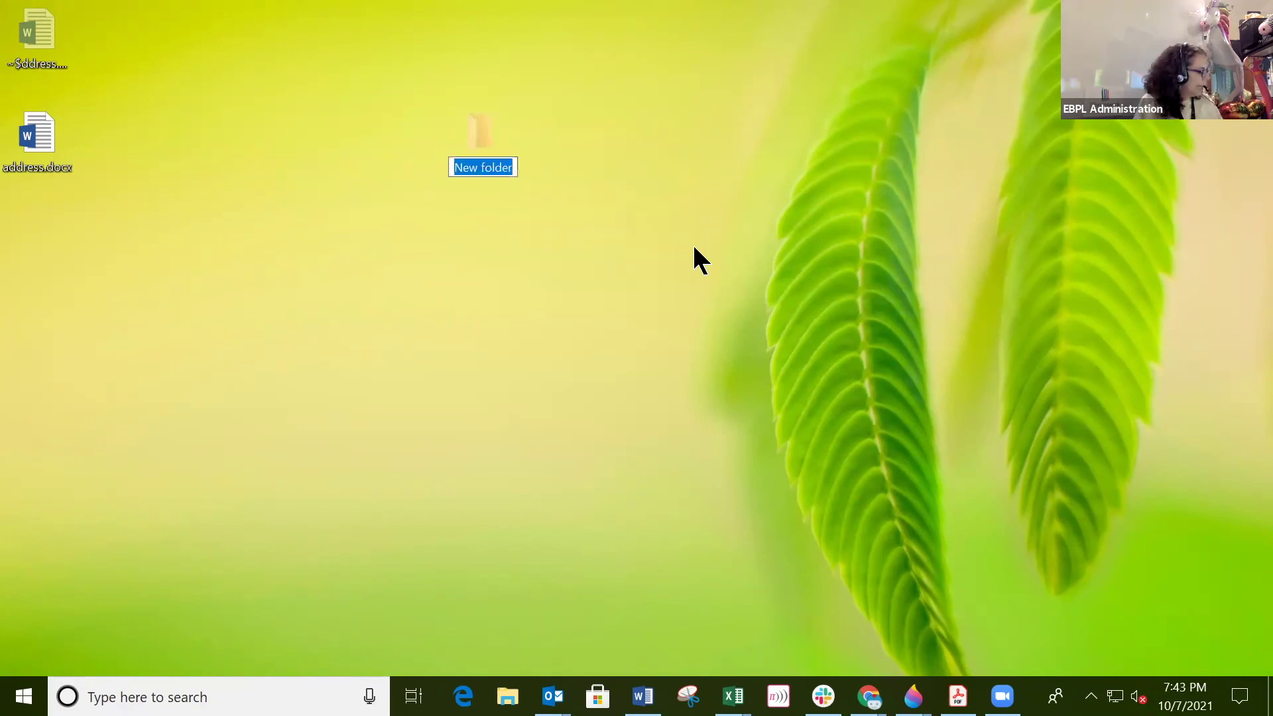
pyautogui.write('my files')
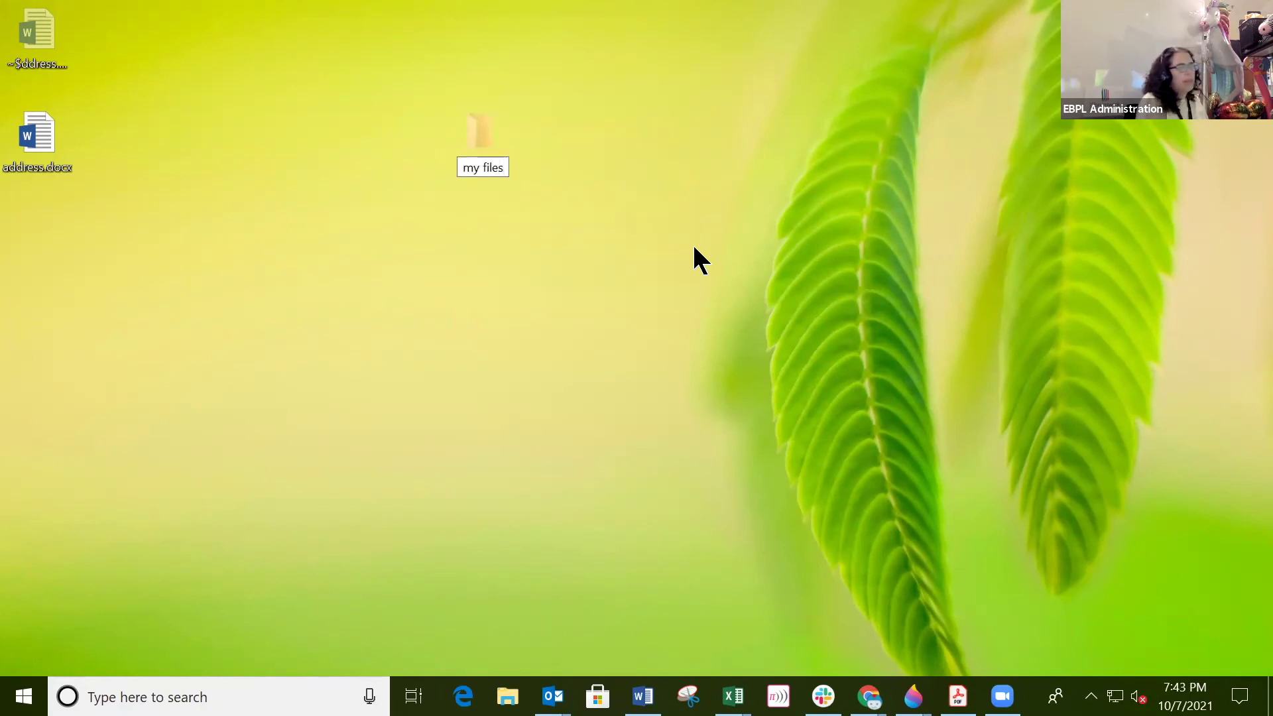
pyautogui.press('Return')
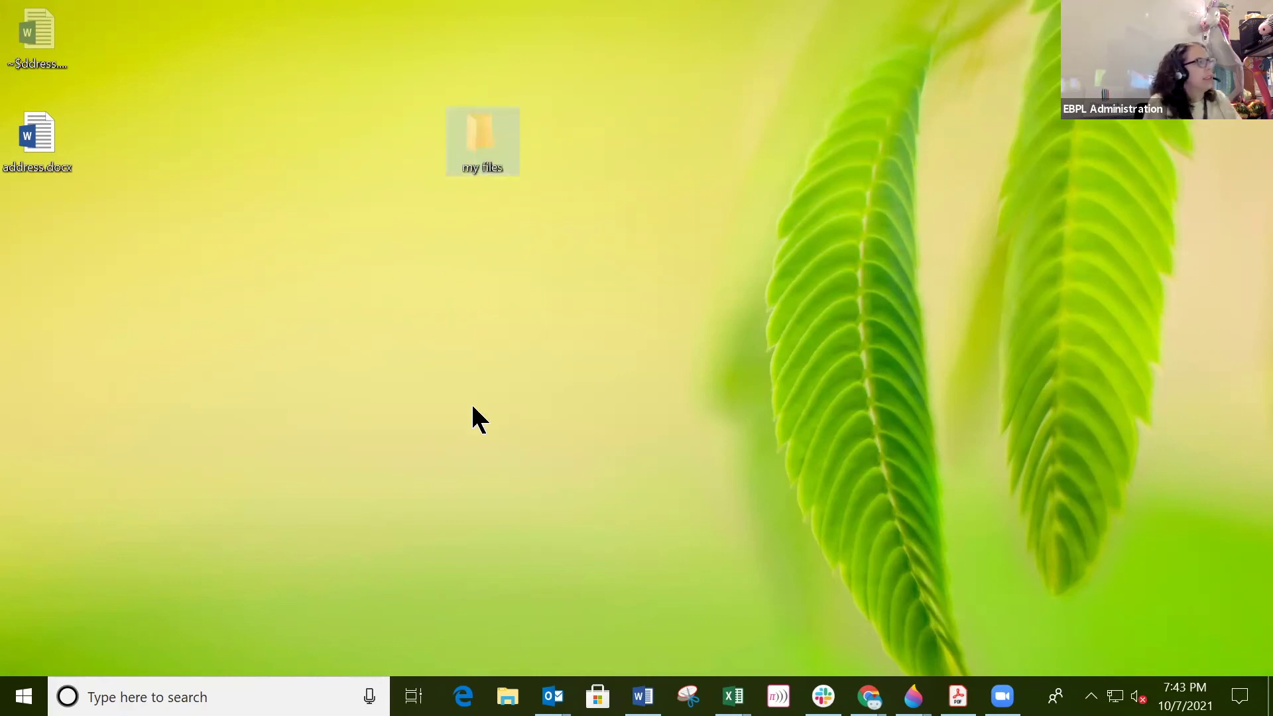
pyautogui.click(493, 309)
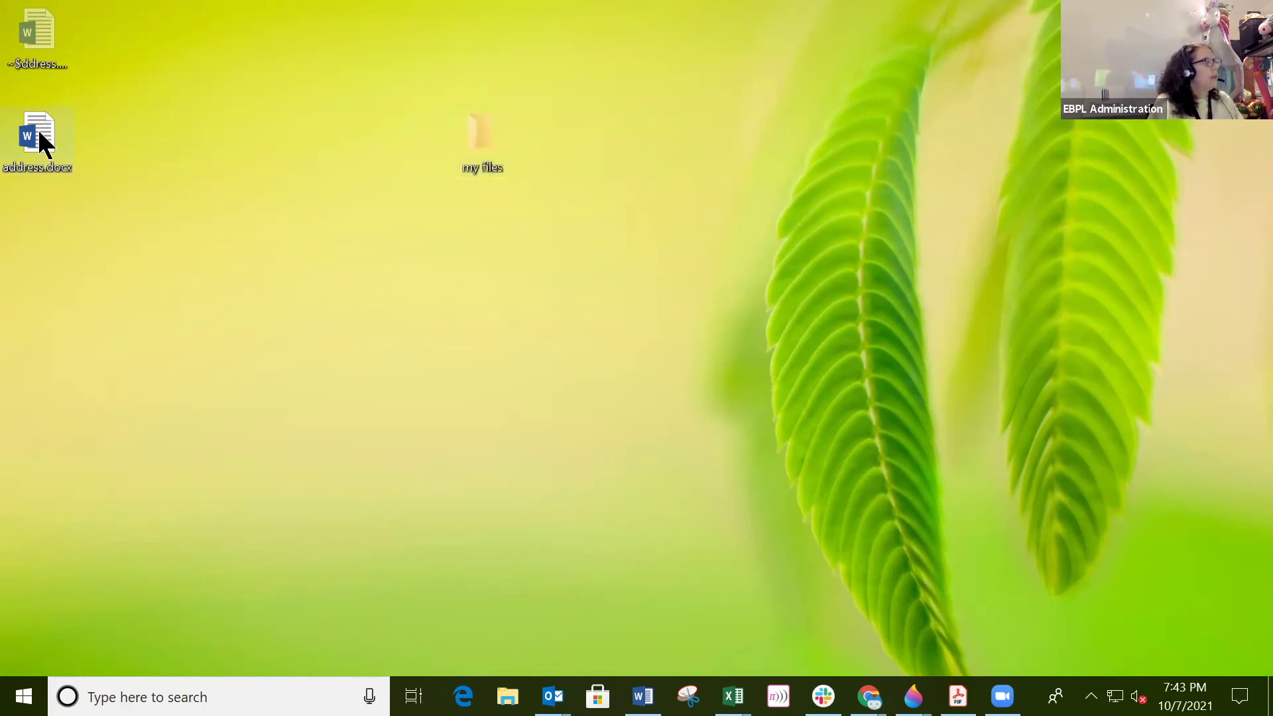
# Close address.docx in Word and move the file from the desktop into the "my files" folder
pyautogui.moveTo(66, 142); pyautogui.dragTo(485, 132)
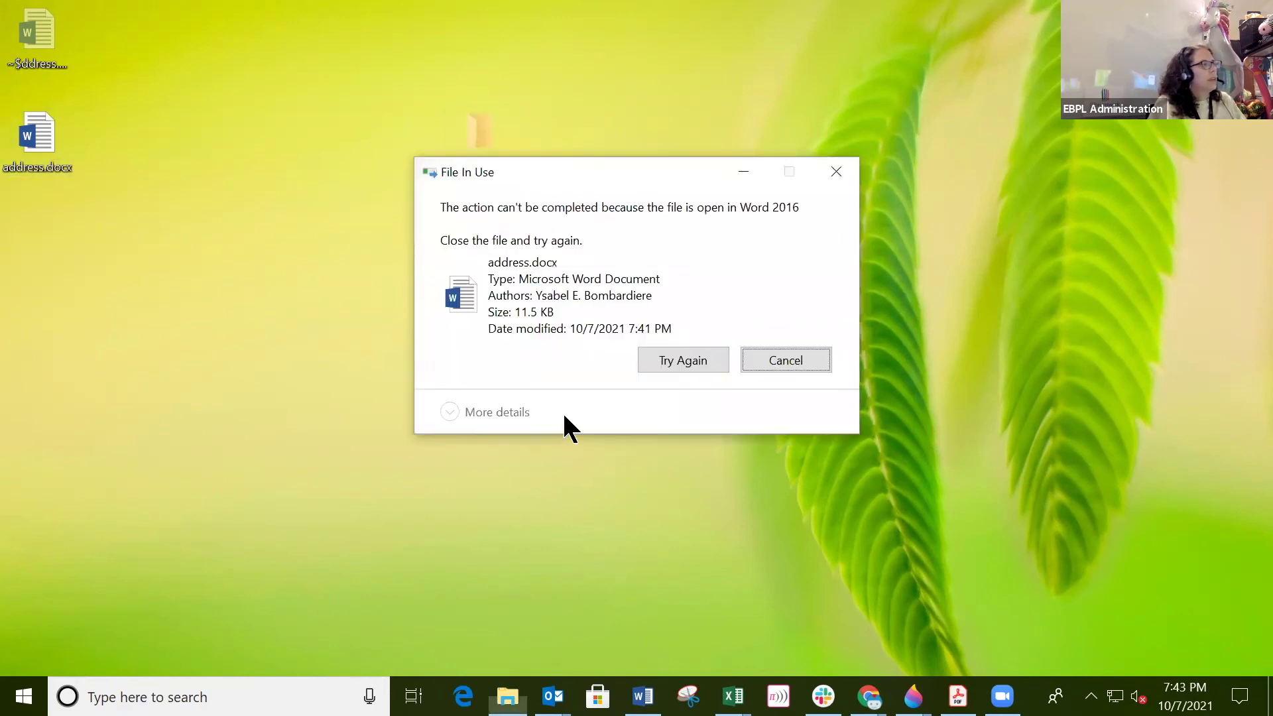
pyautogui.click(836, 173)
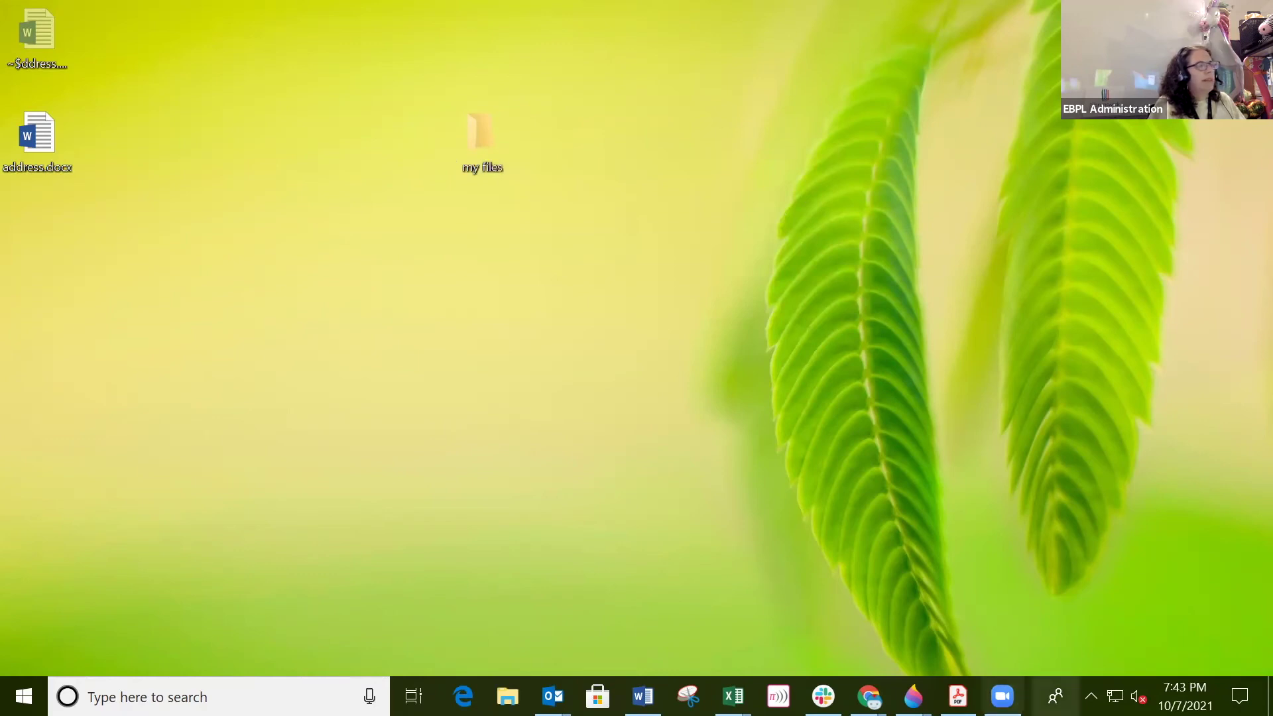
pyautogui.click(642, 696)
pyautogui.hotkey('alt', 'F4')
pyautogui.moveTo(35, 131); pyautogui.dragTo(486, 132)
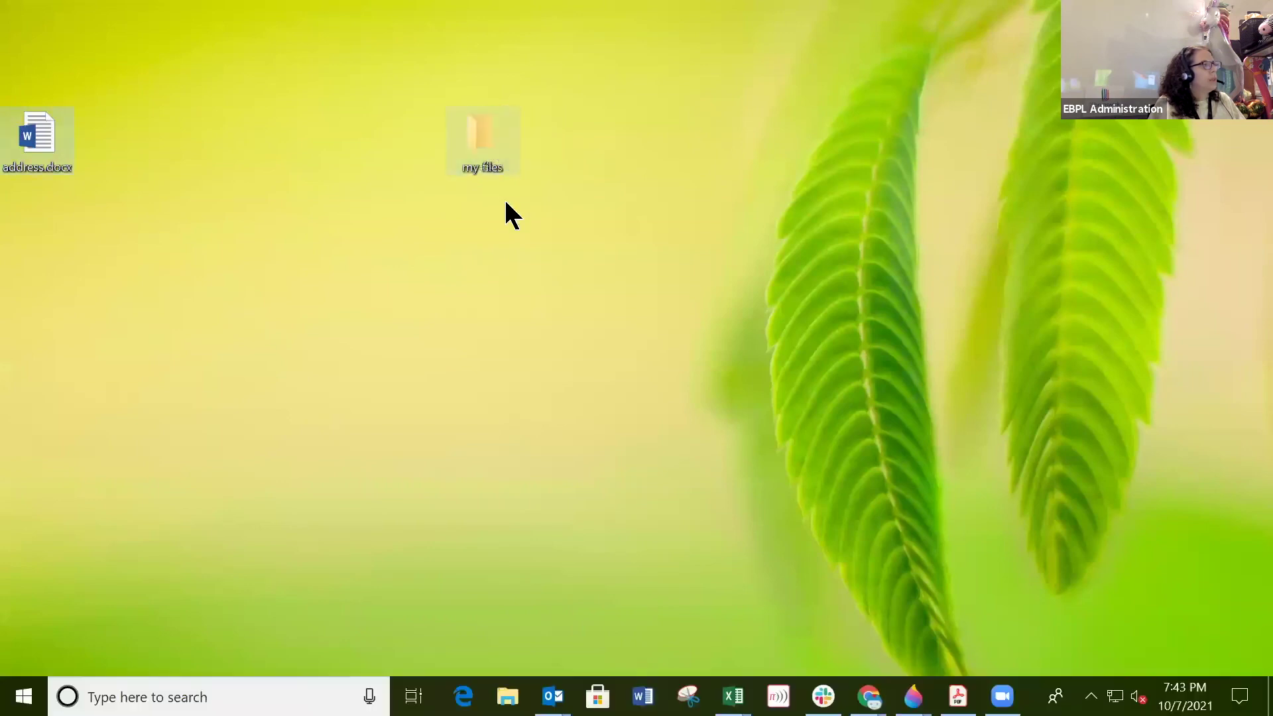
# Look inside the "my files" folder and open address.docx from there in Word
pyautogui.doubleClick(478, 126)
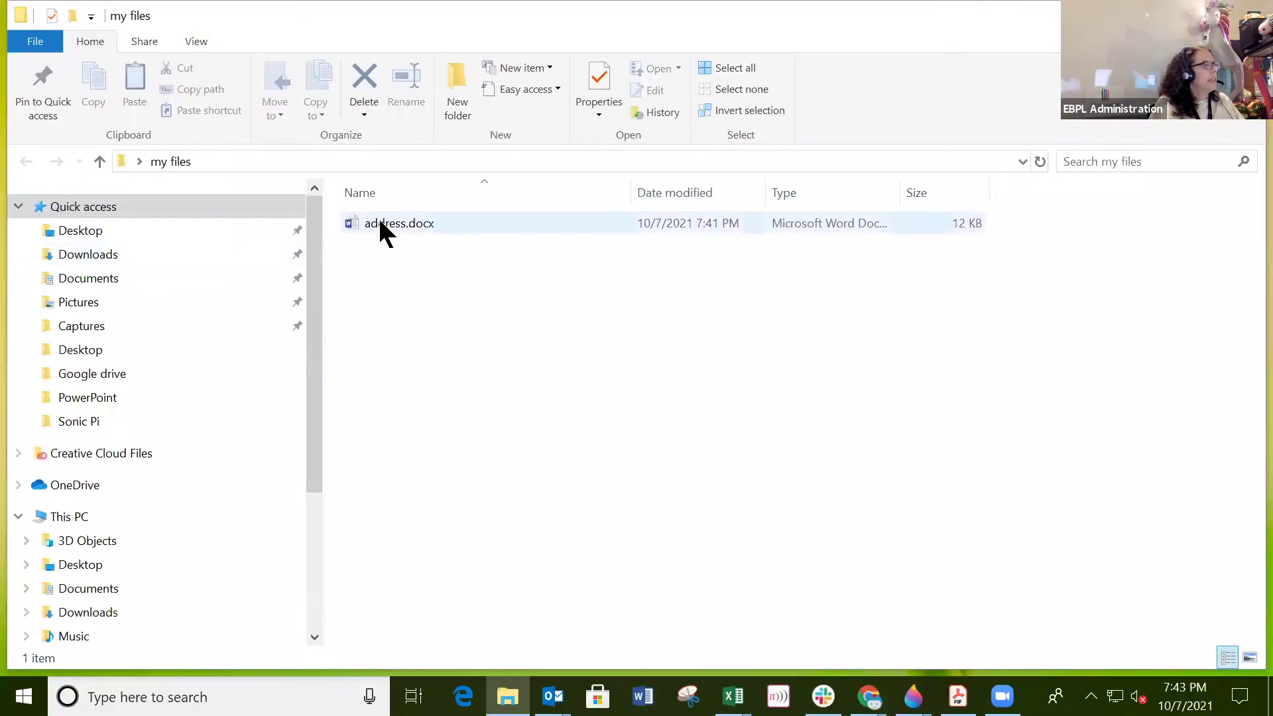
pyautogui.hotkey('alt', 'F4')
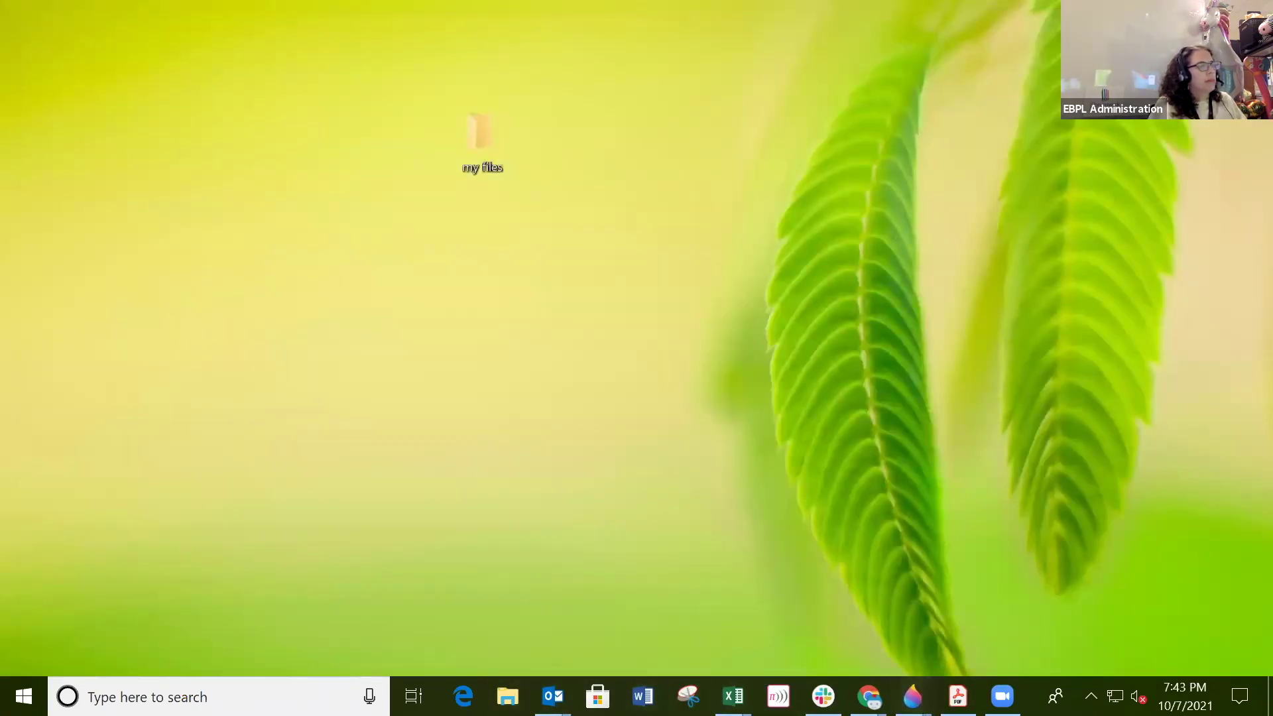
pyautogui.doubleClick(477, 133)
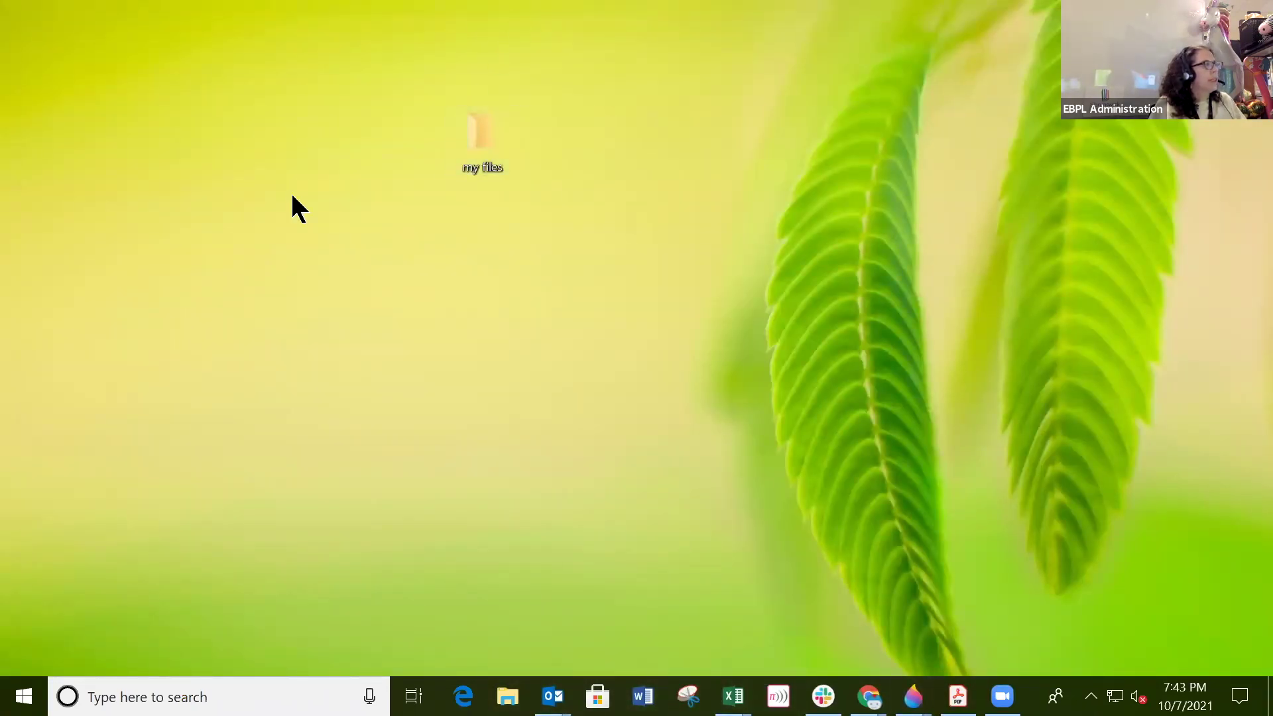
pyautogui.doubleClick(421, 228)
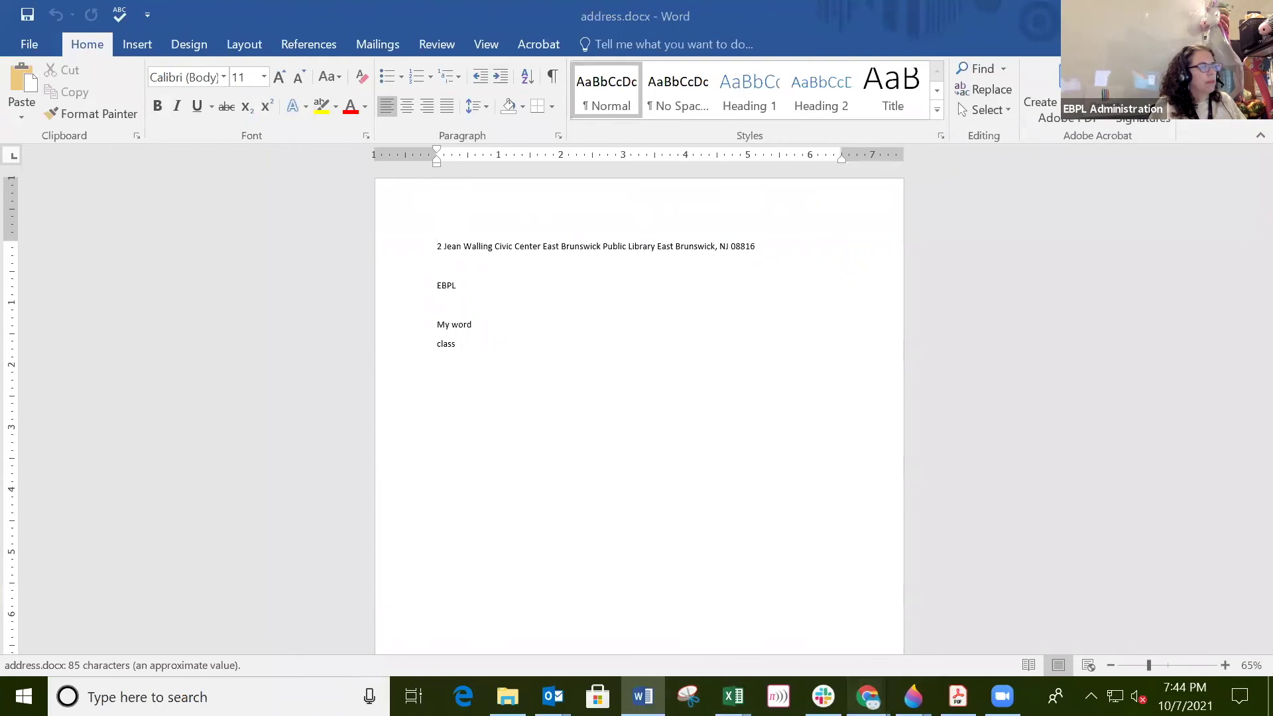
# Switch to Chrome to check the folder-creation instructions on the class page, and return to the Word document
pyautogui.moveTo(868, 696)
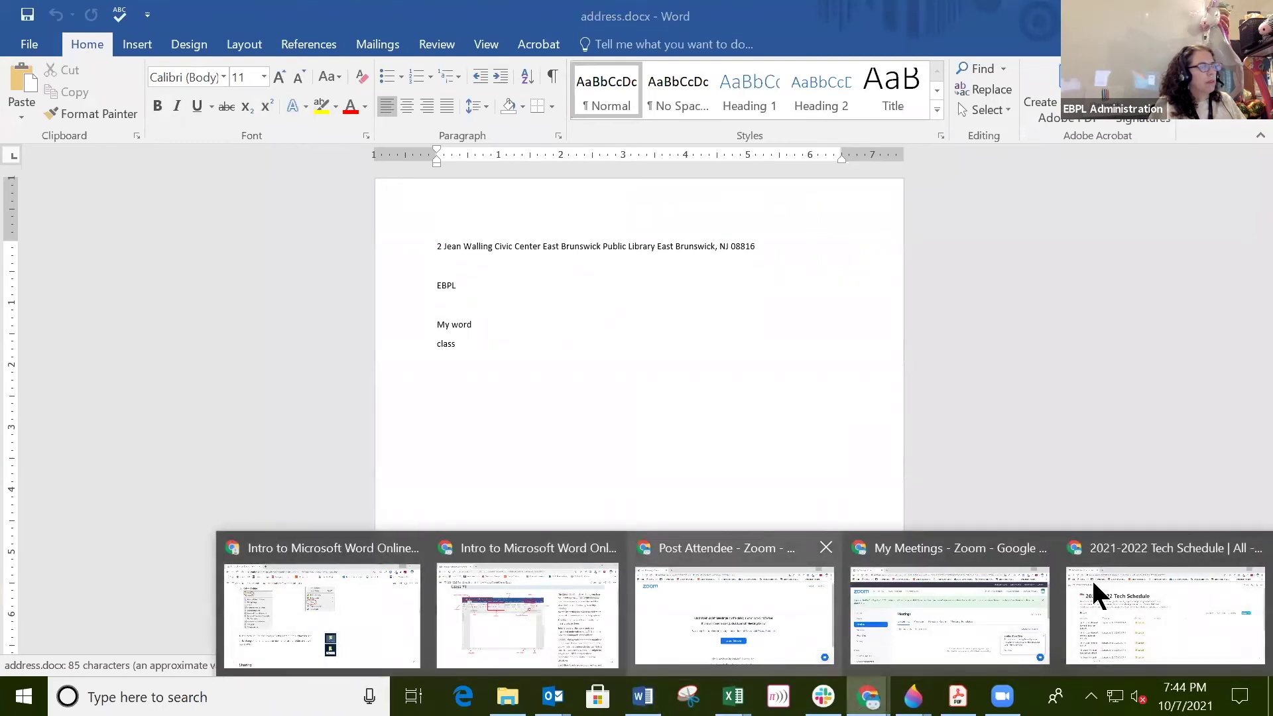
pyautogui.click(338, 605)
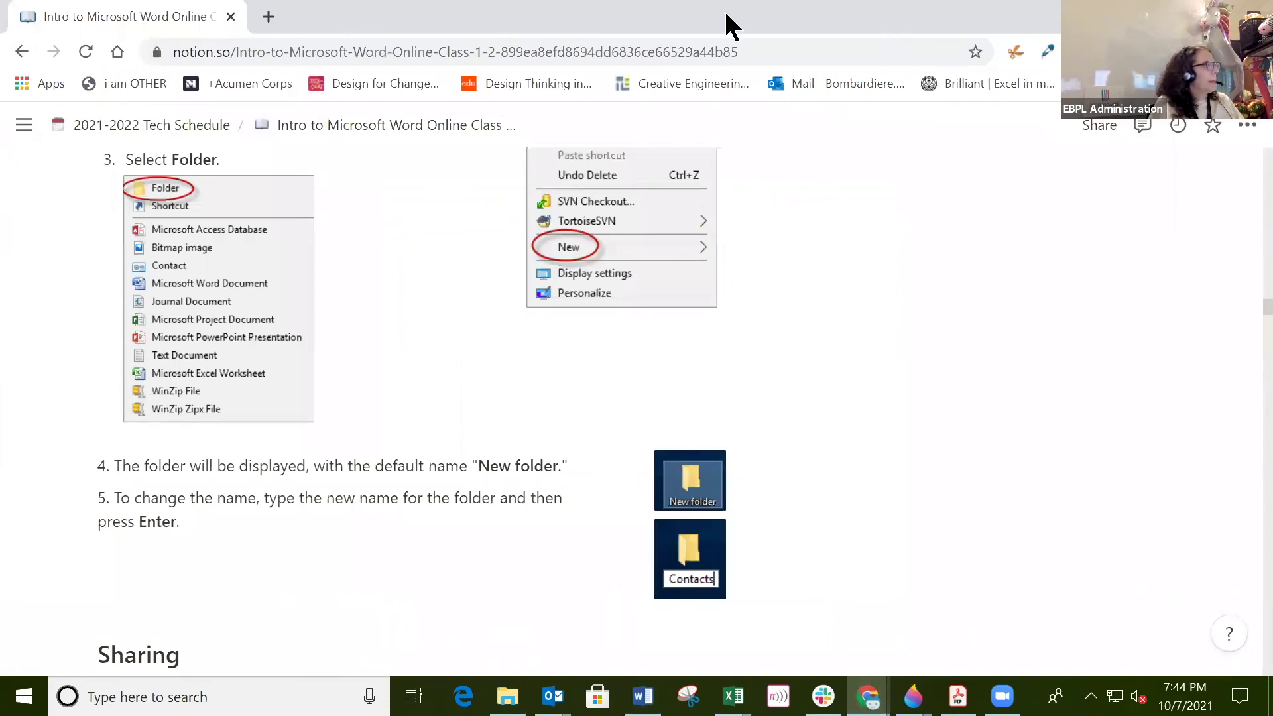
pyautogui.hotkey('alt', 'Tab')
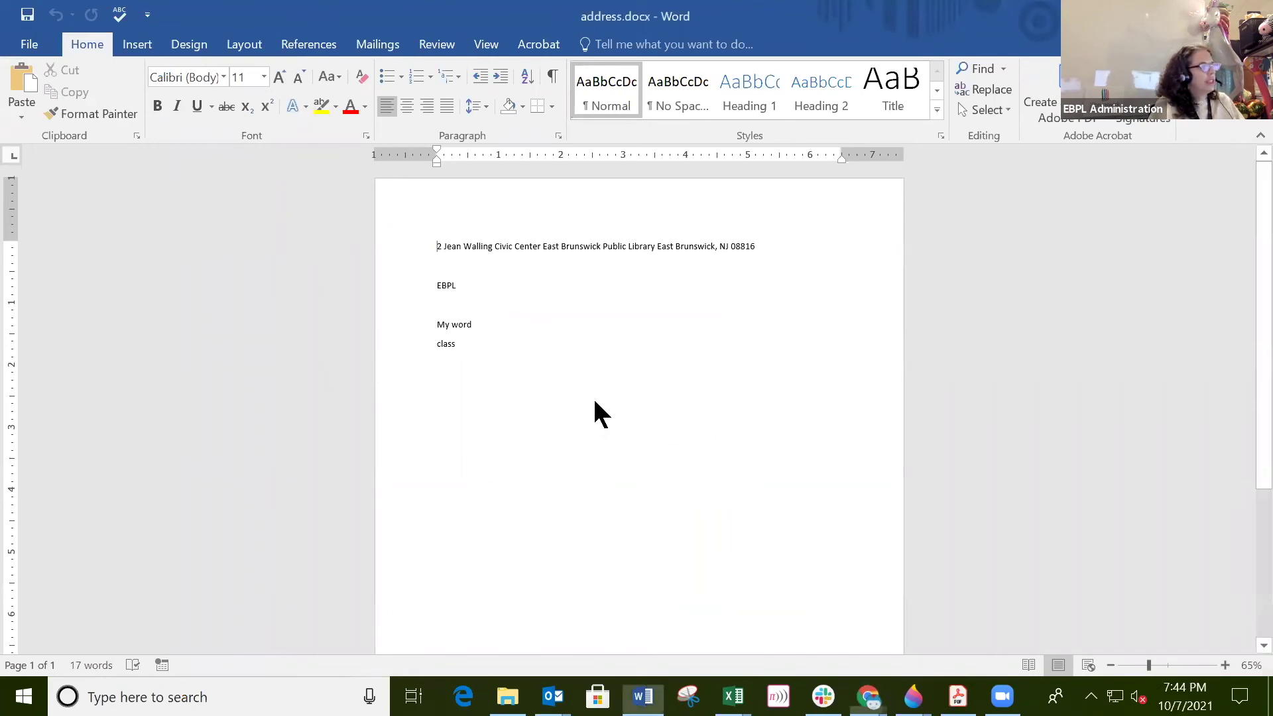
# Start an email with address.docx as an attachment from the document's sharing options, and discard the message without saving it
pyautogui.click(34, 45)
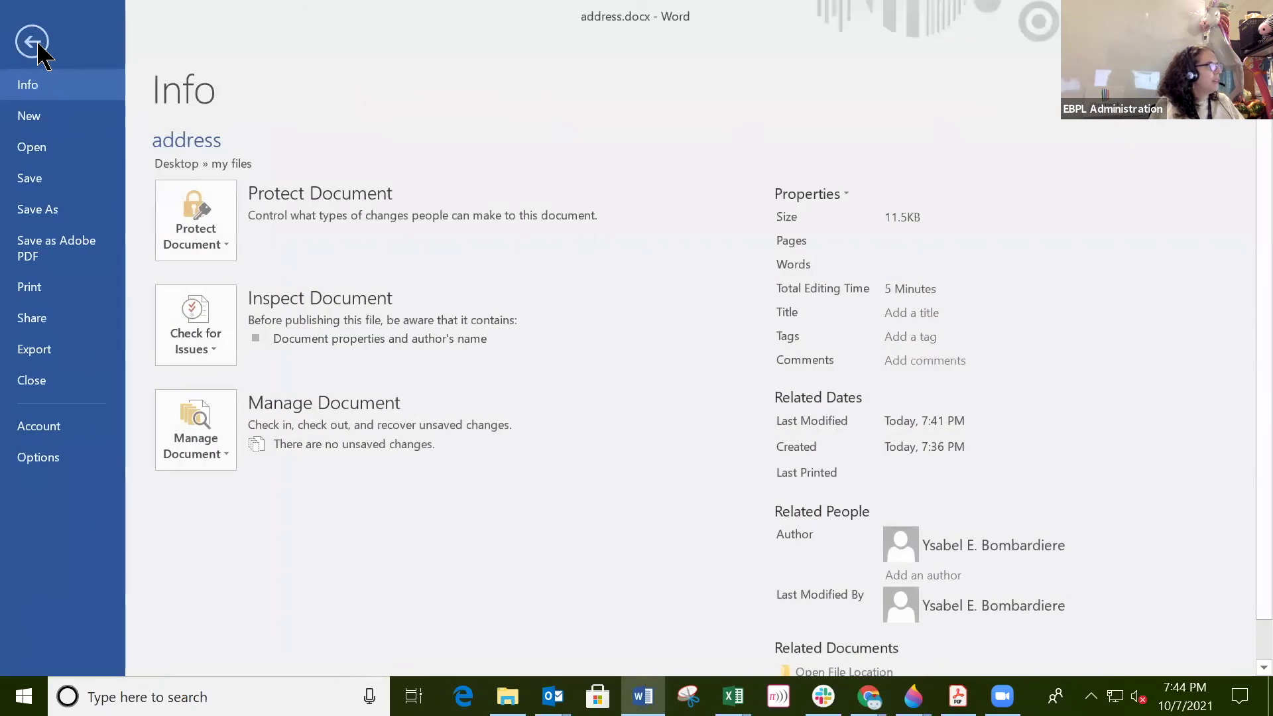
pyautogui.click(32, 318)
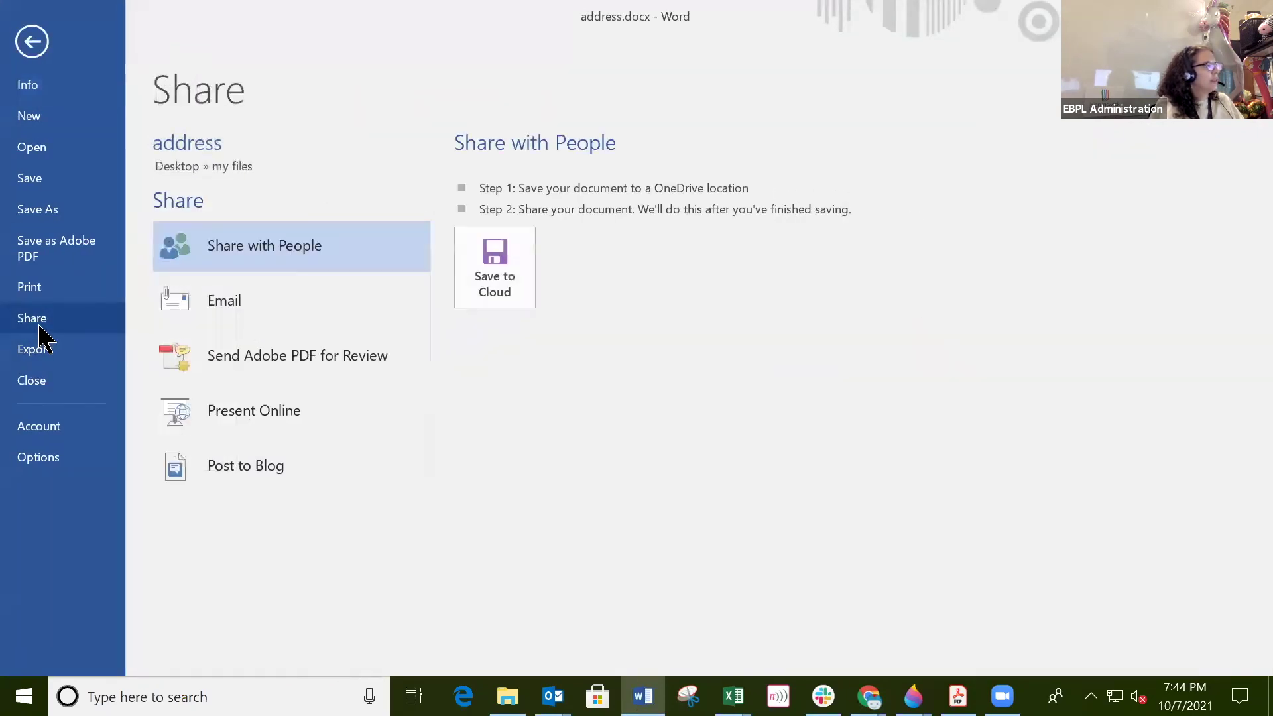
pyautogui.click(219, 309)
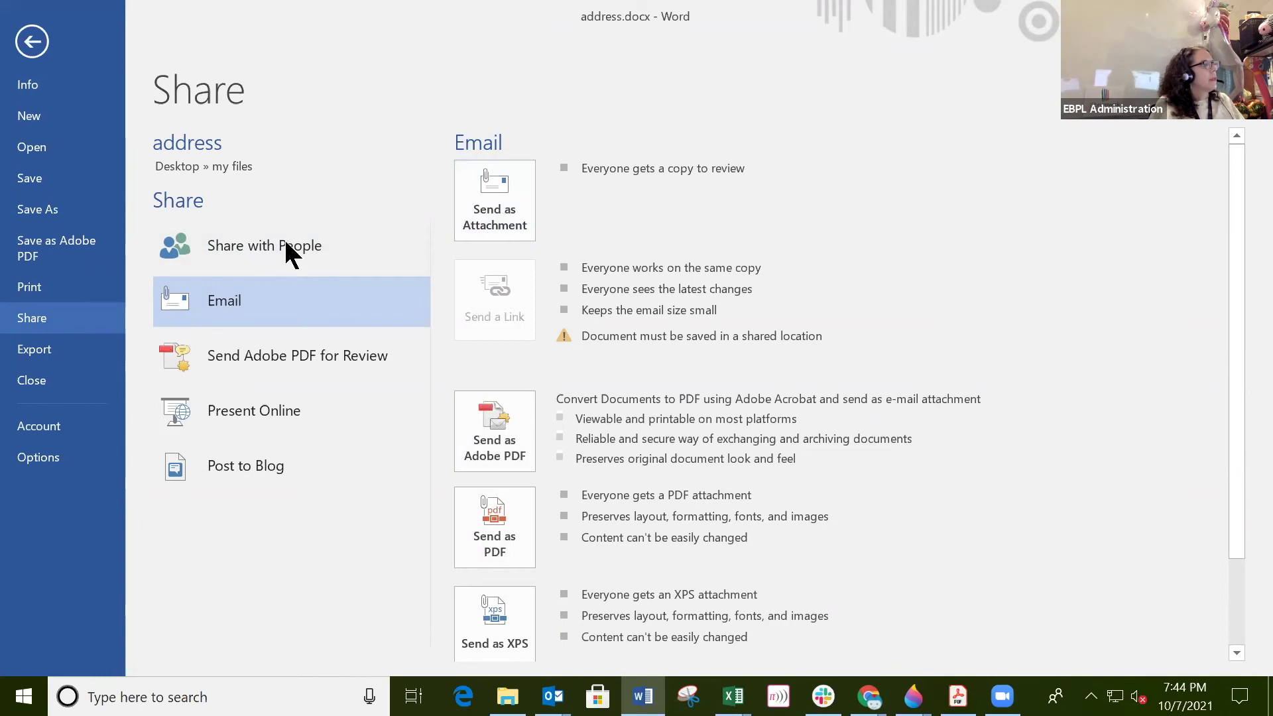
pyautogui.click(487, 224)
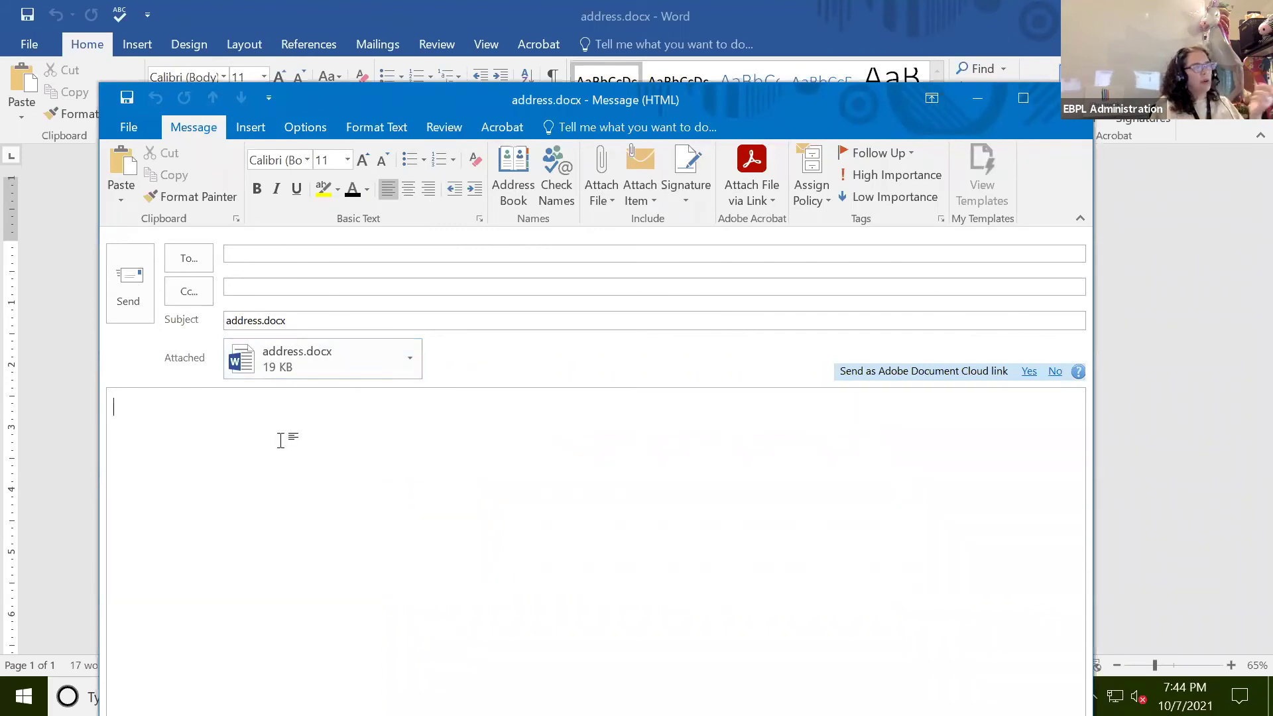
pyautogui.click(1069, 98)
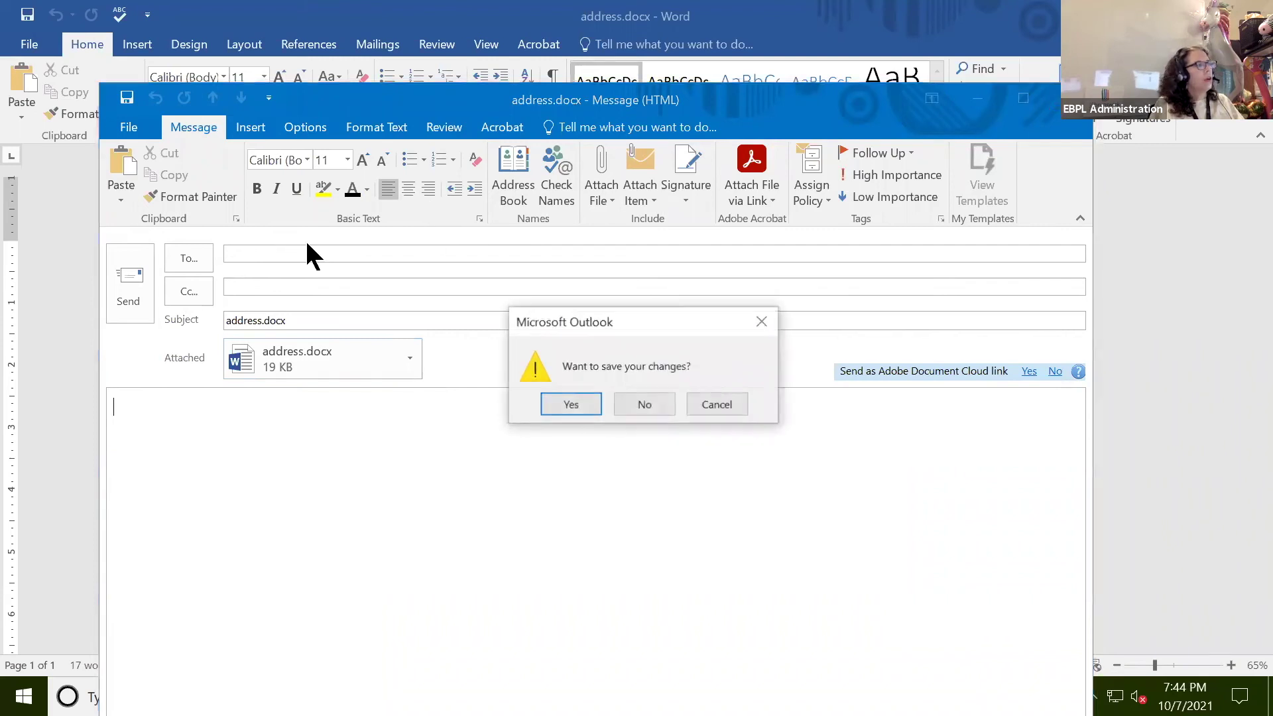
pyautogui.click(638, 403)
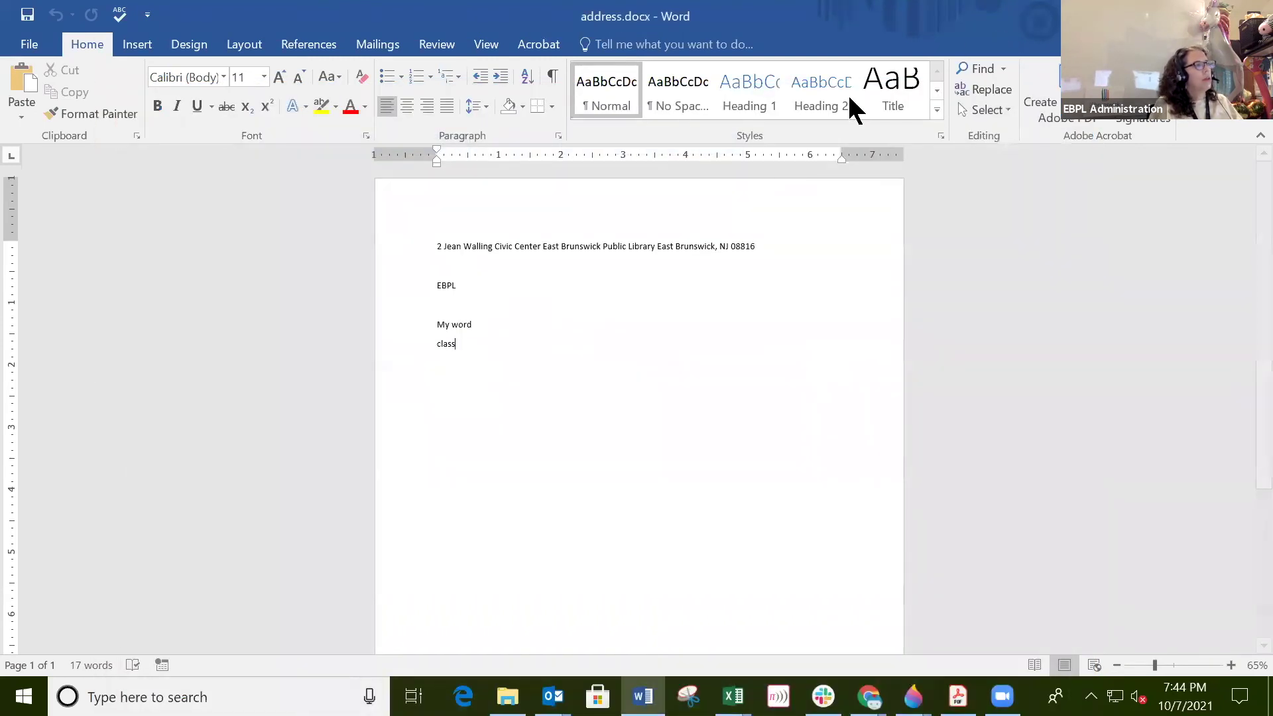
# Review the sharing options for address.docx again and return to the document
pyautogui.click(28, 45)
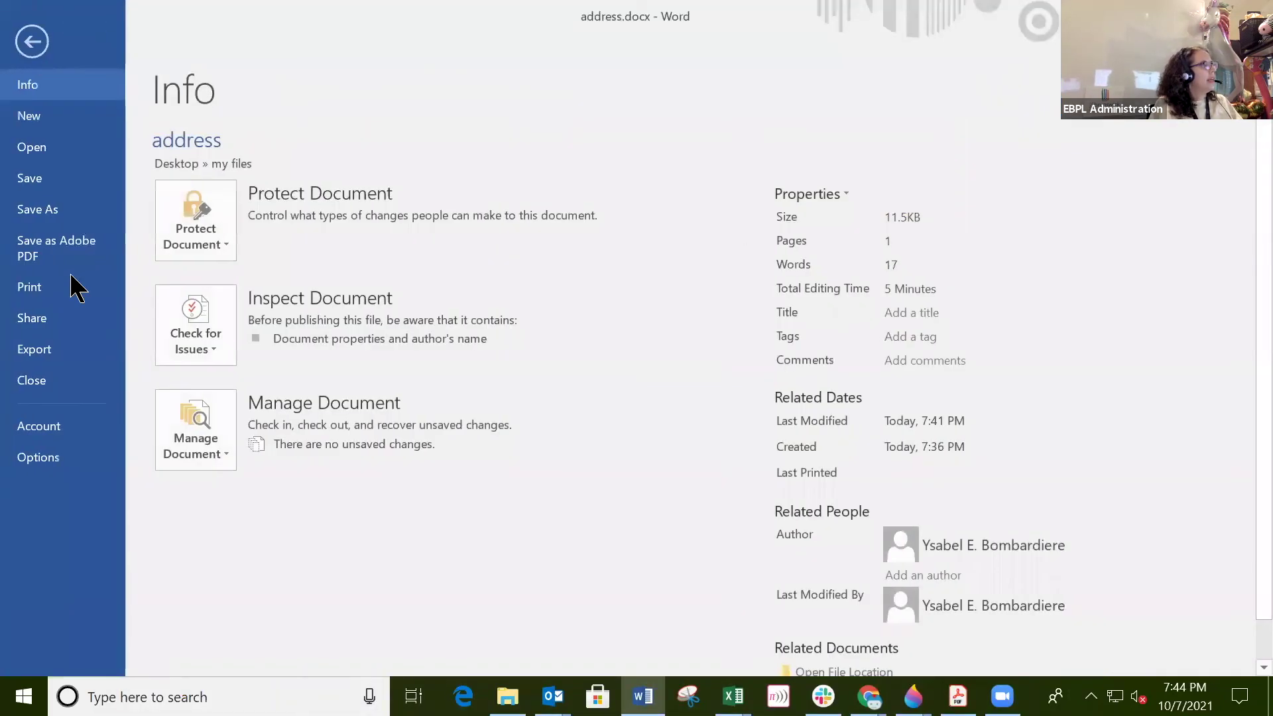
pyautogui.click(46, 321)
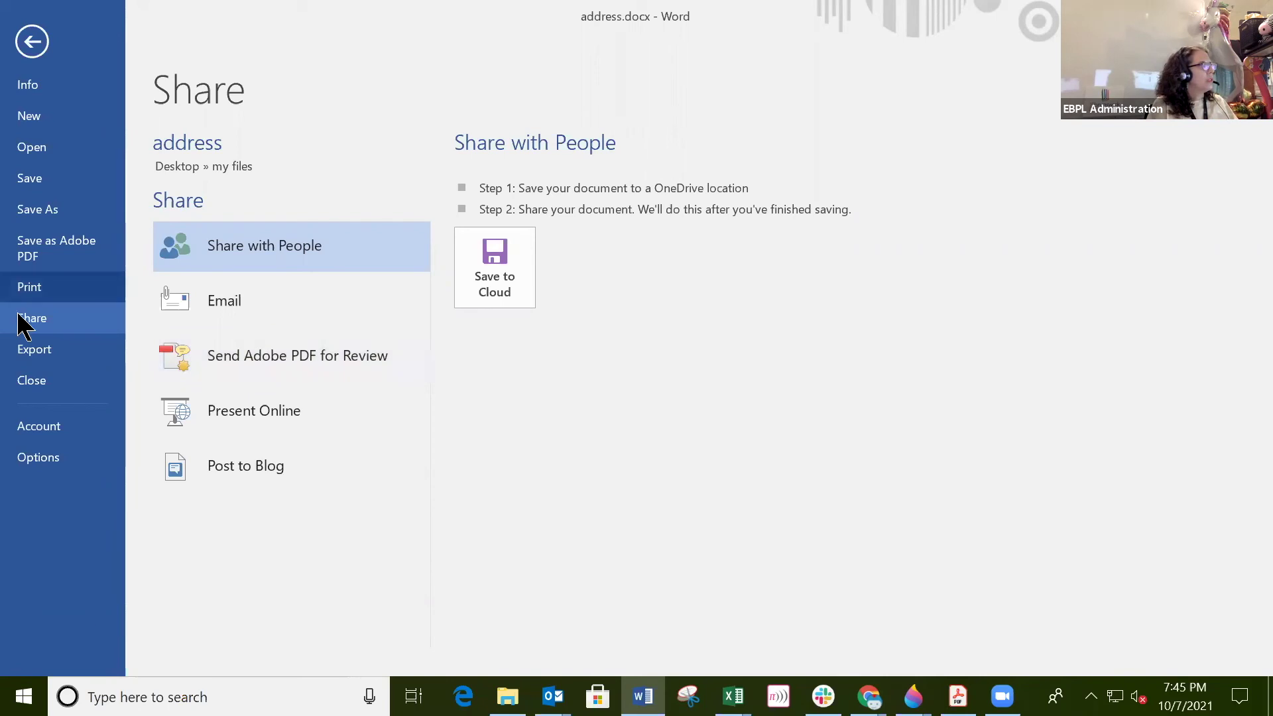
pyautogui.hotkey('alt', 'Tab')
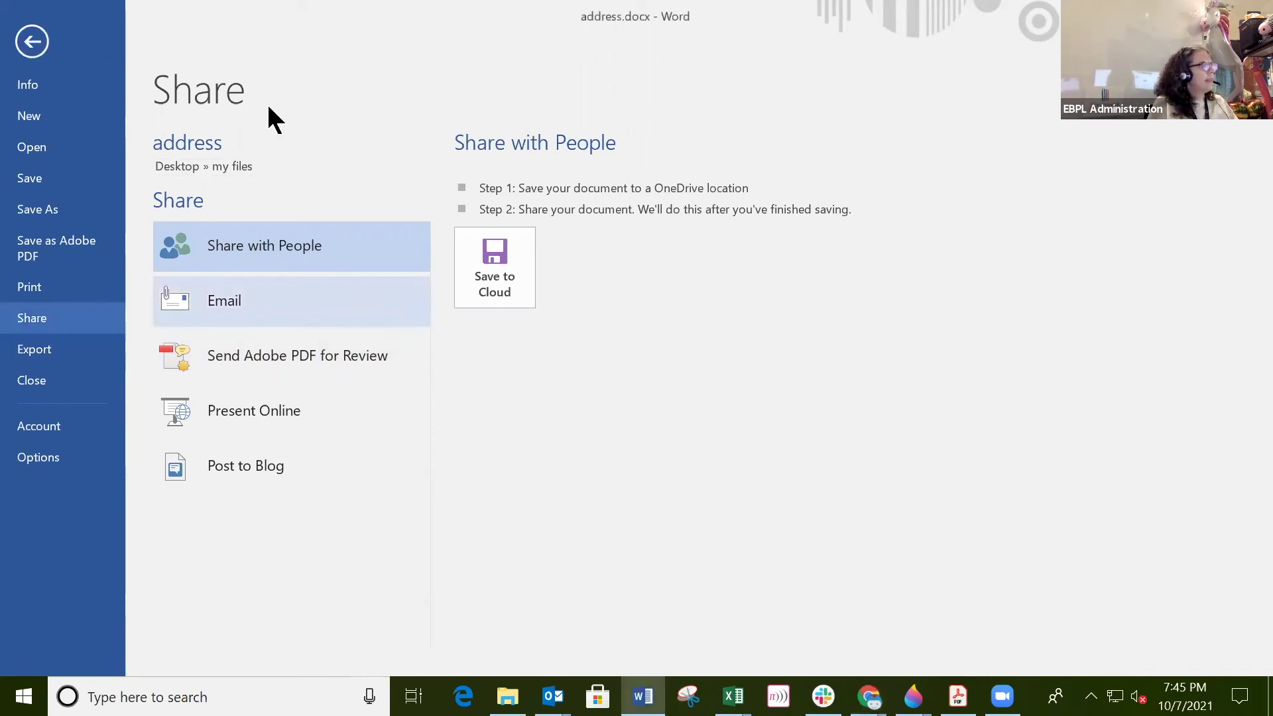
pyautogui.click(31, 41)
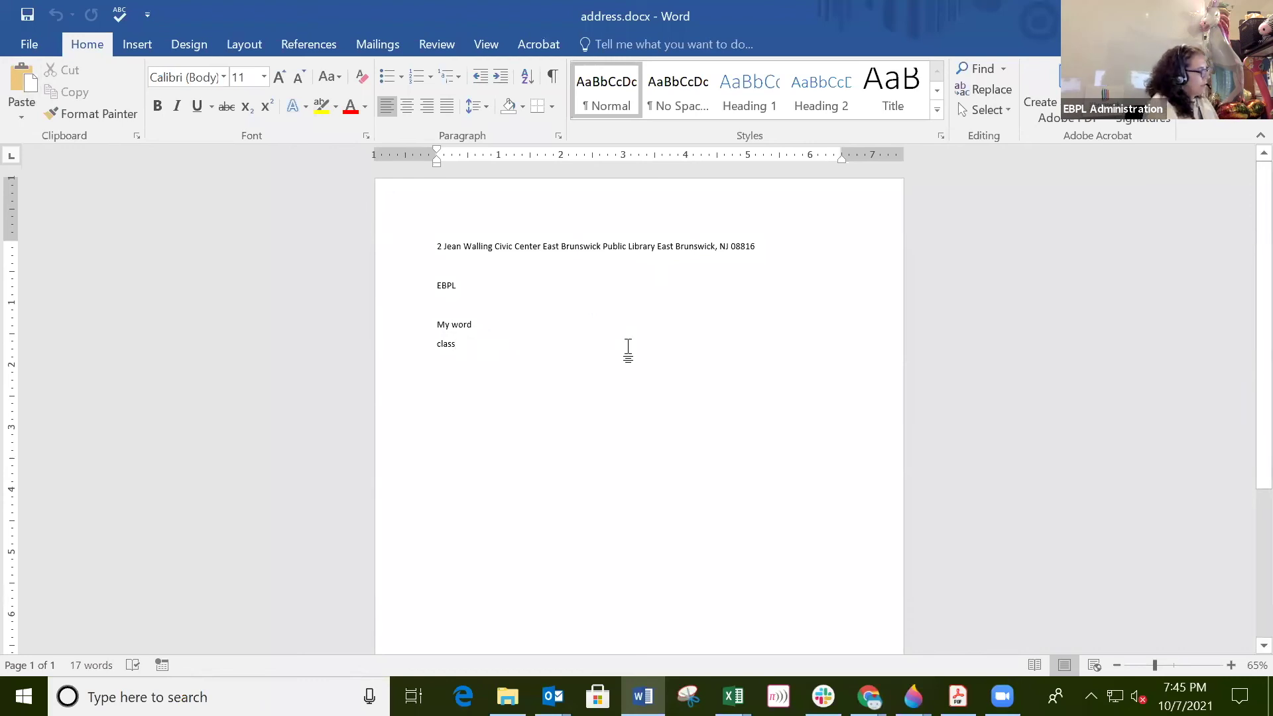
# Add an "x" after "class" and undo it, and add a new line below "class" and undo that too
pyautogui.write('x')
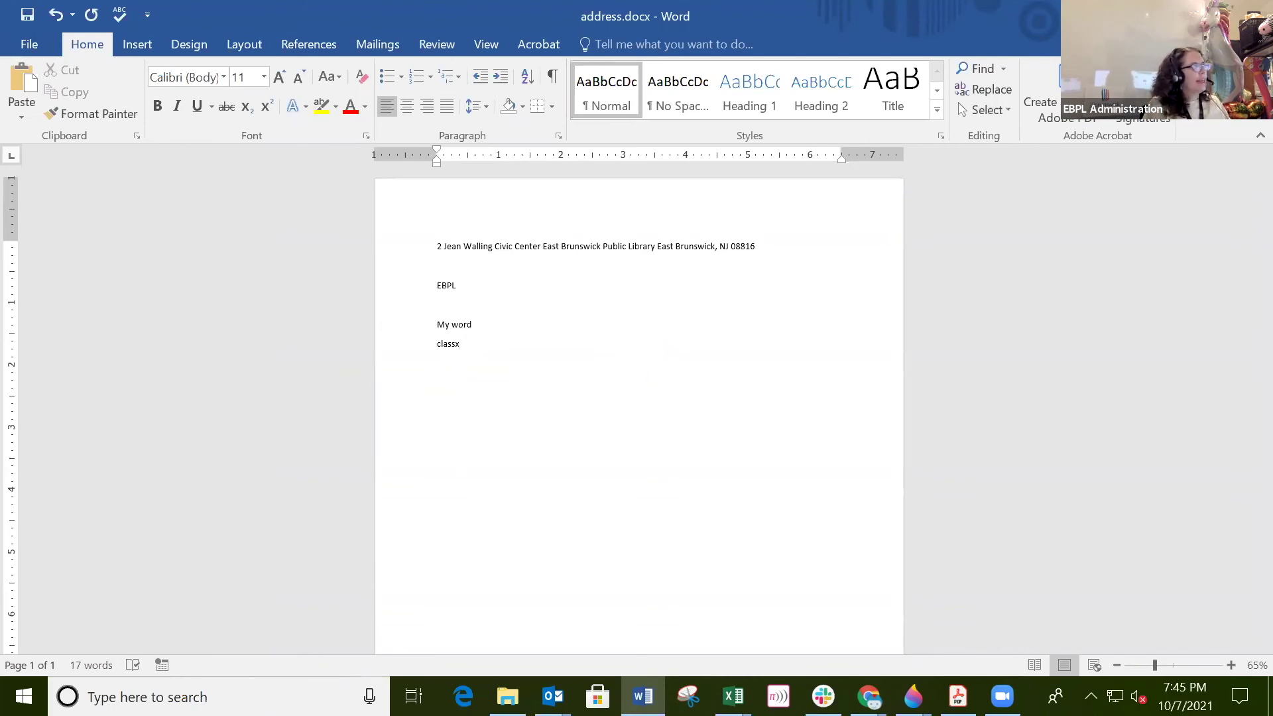
pyautogui.click(56, 14)
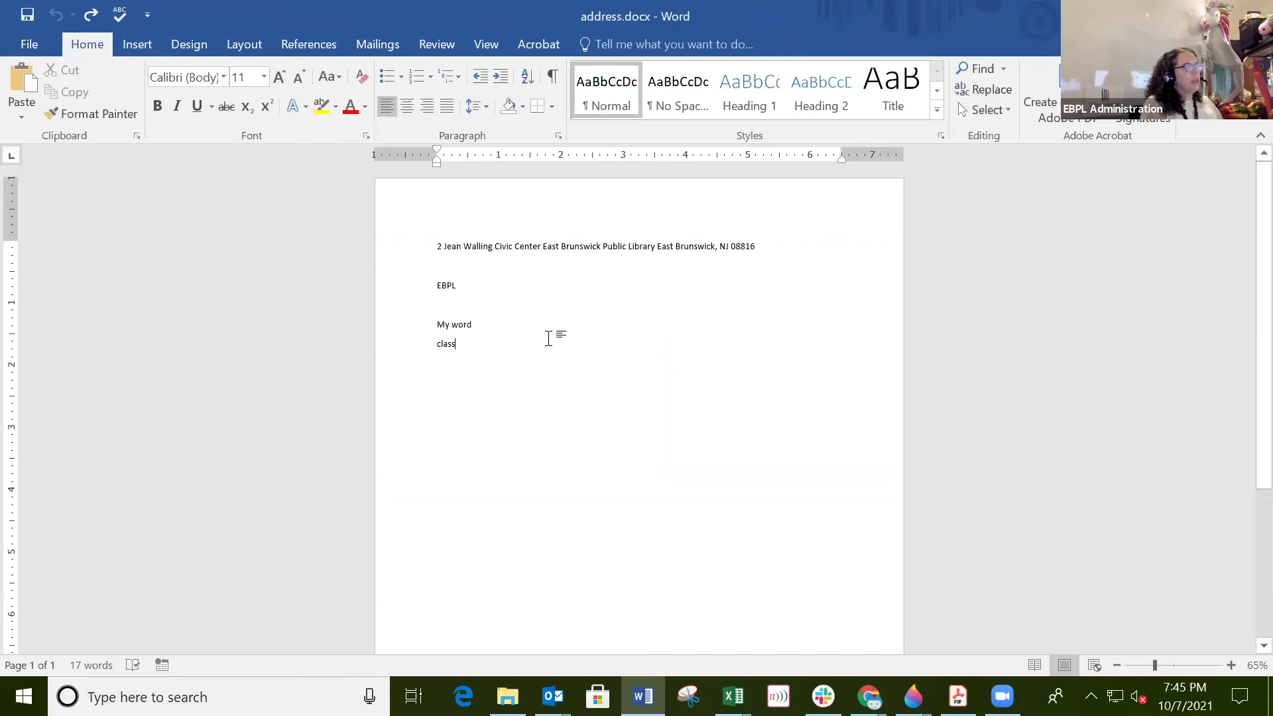
pyautogui.press('Return')
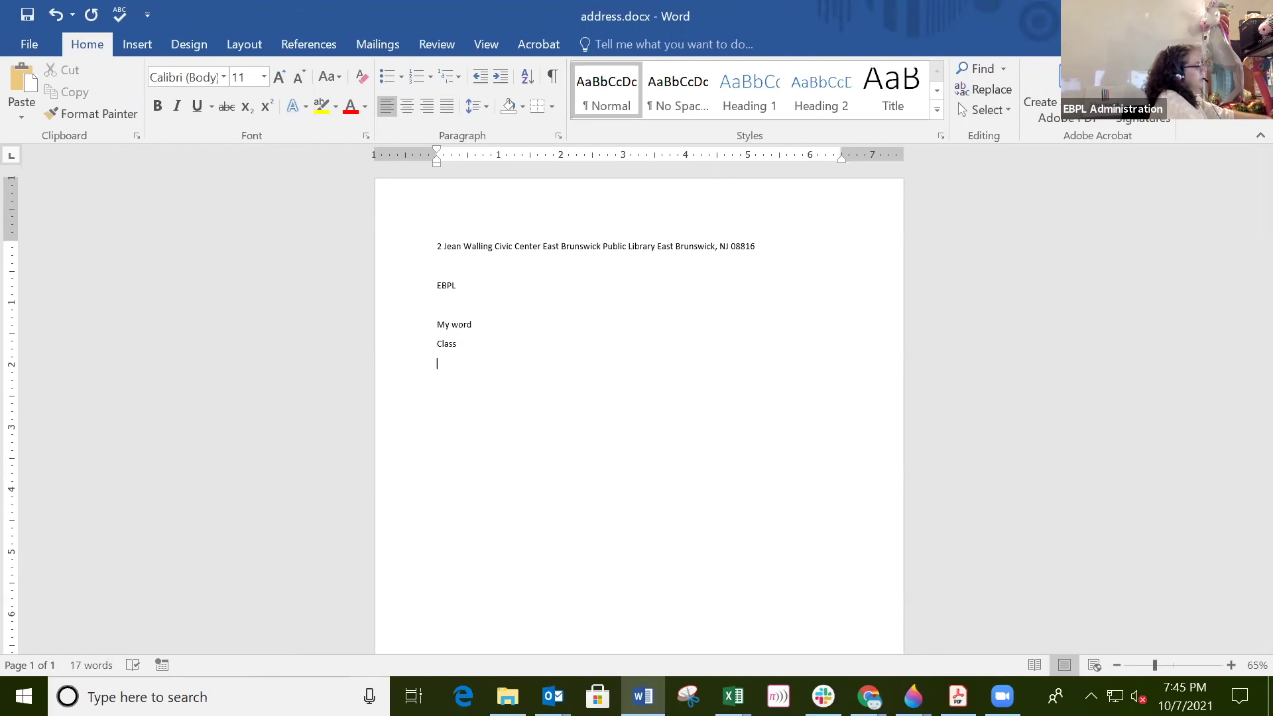
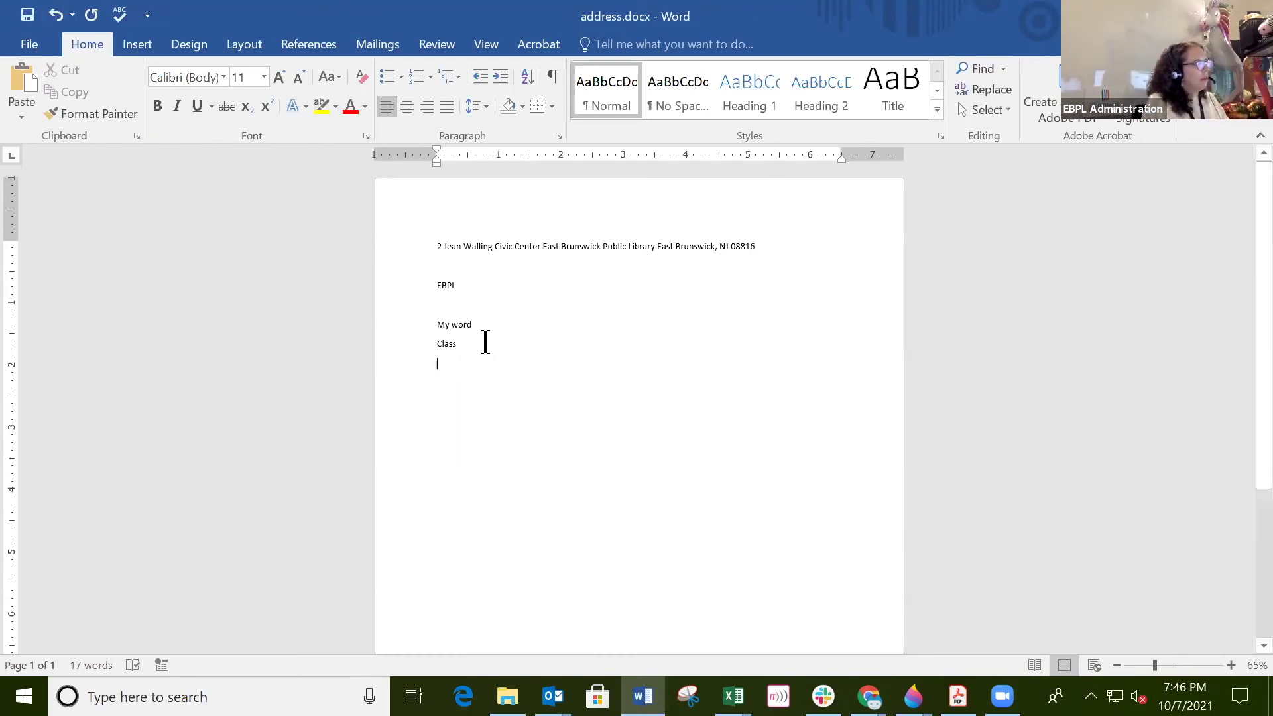
pyautogui.click(55, 15)
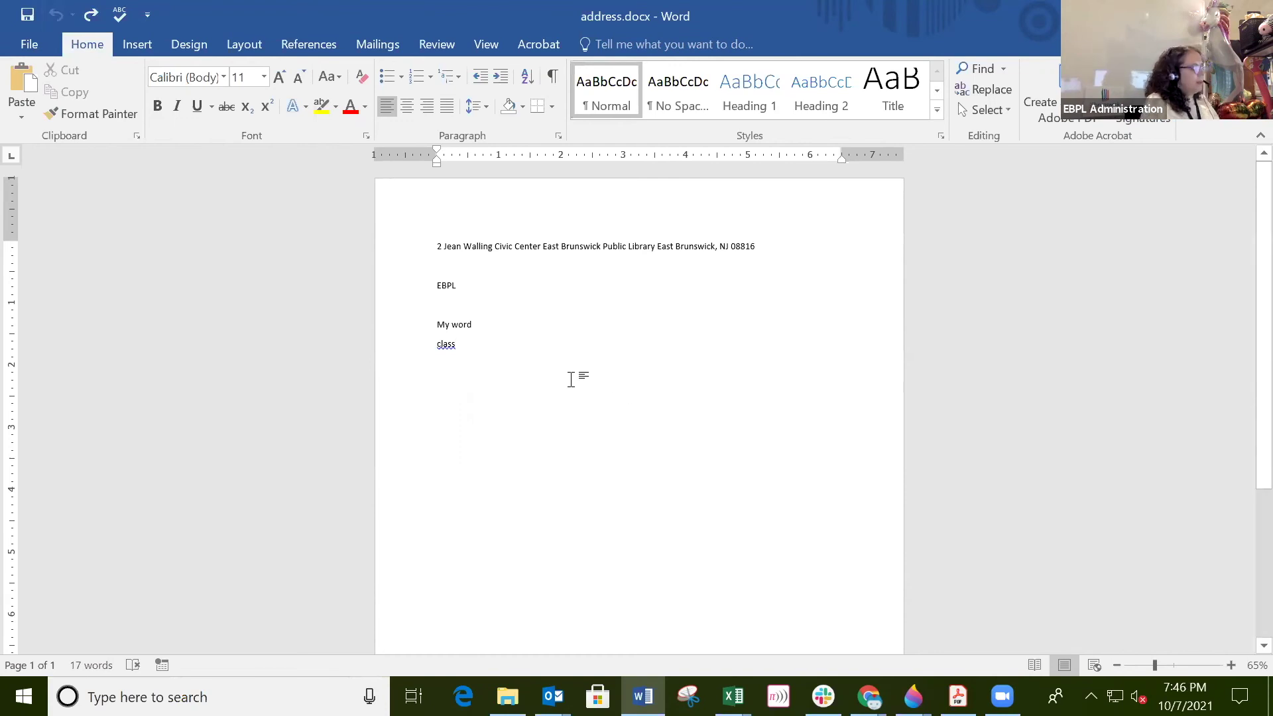
# Add the filler lines "iouyriotyriouyioy" and "iyifgyiufygi" below "class" and undo both
pyautogui.press('Return')
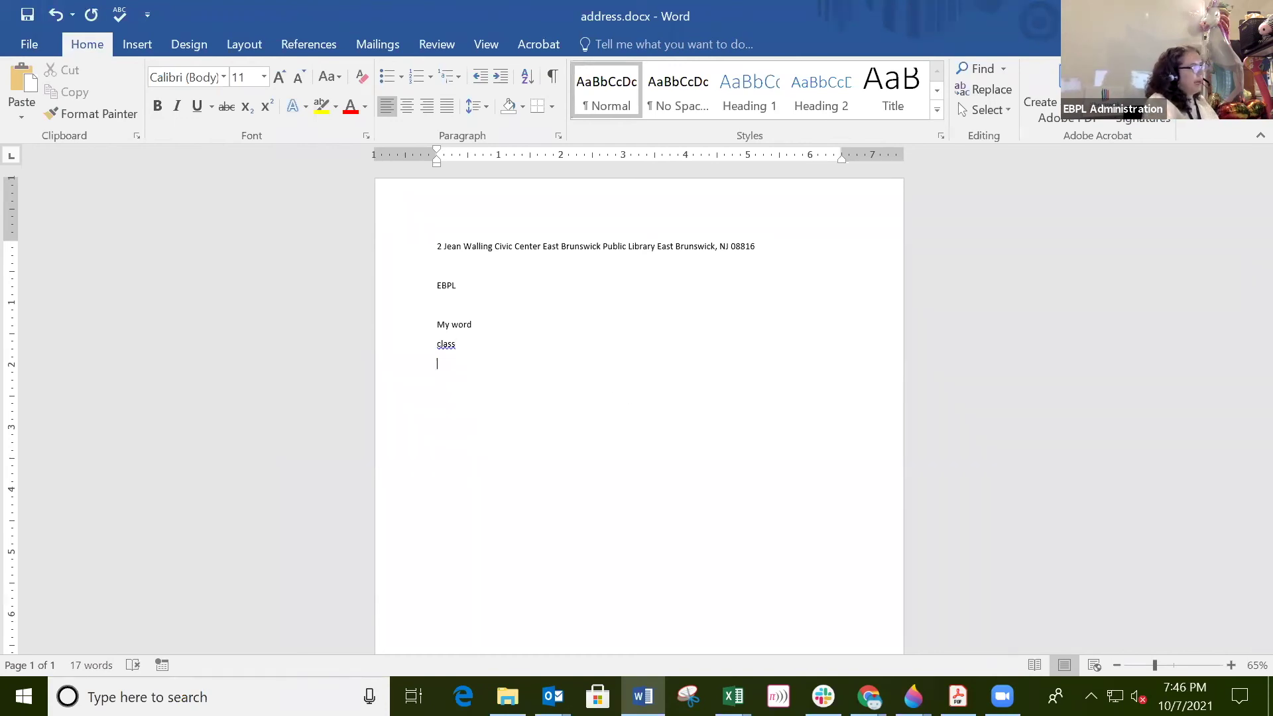
pyautogui.write('iouyriotyriouyioy')
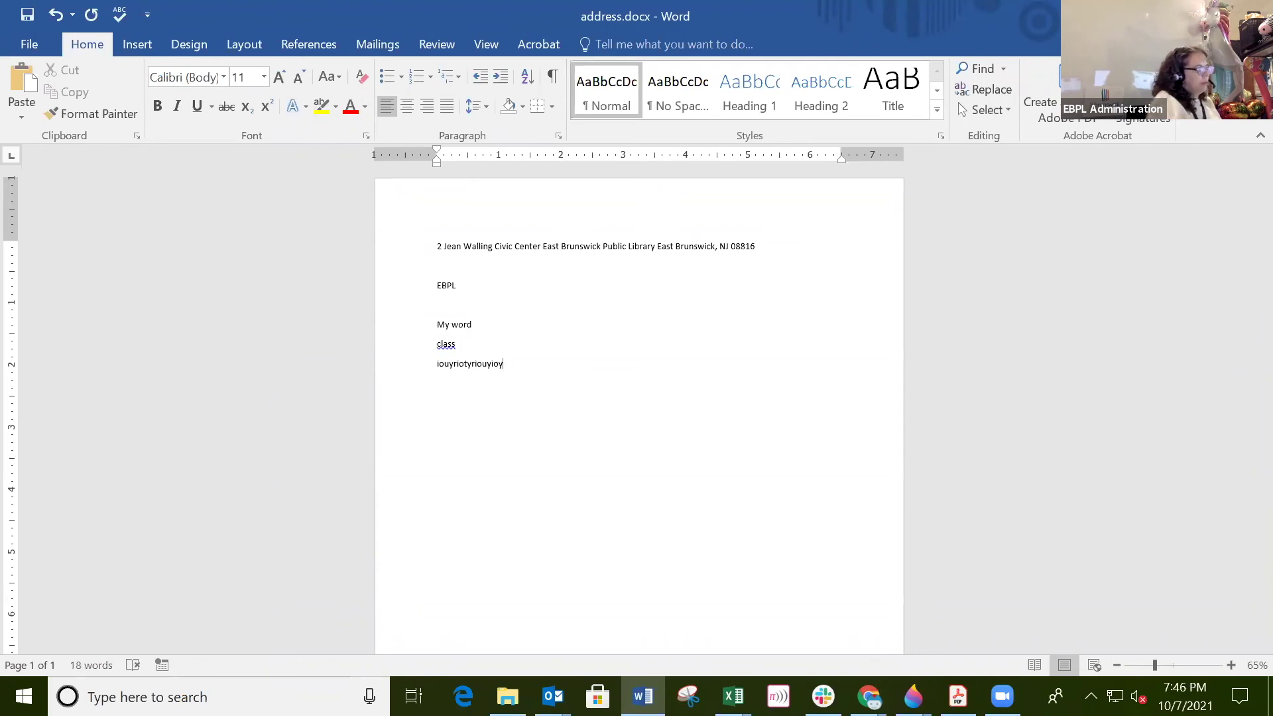
pyautogui.press('Return')
pyautogui.write('iyifgyiufygi')
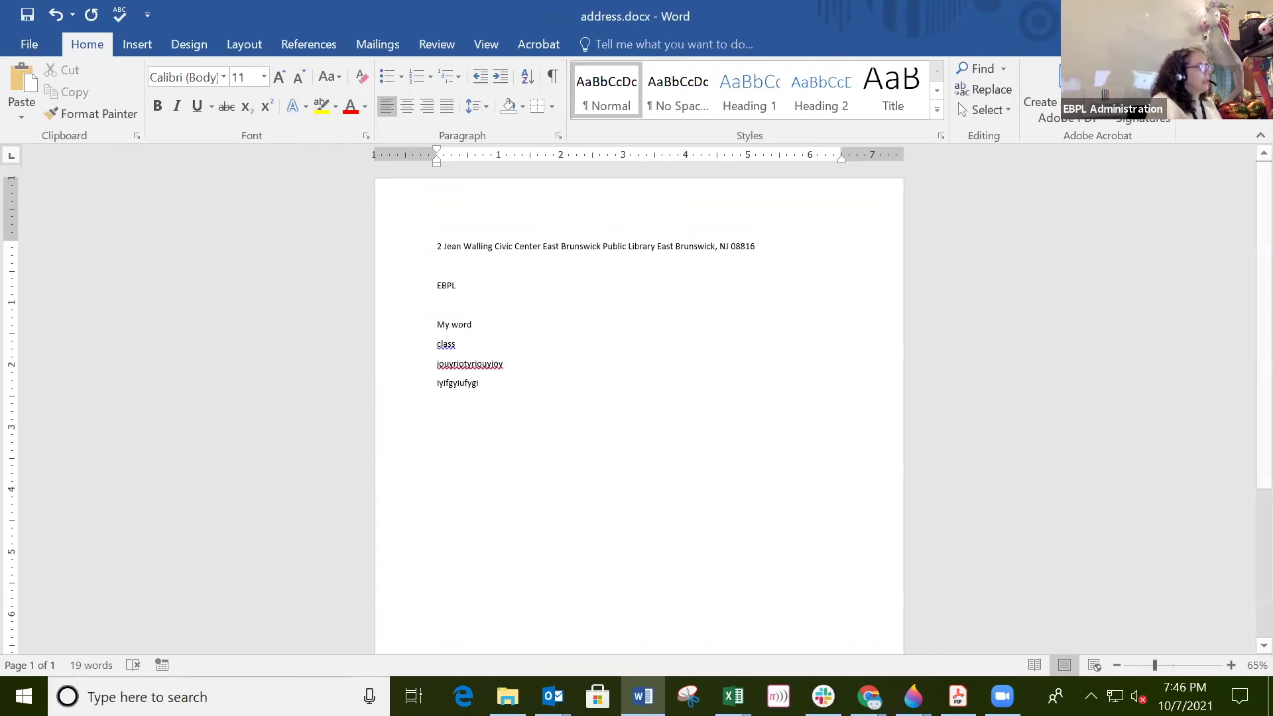
pyautogui.click(56, 16)
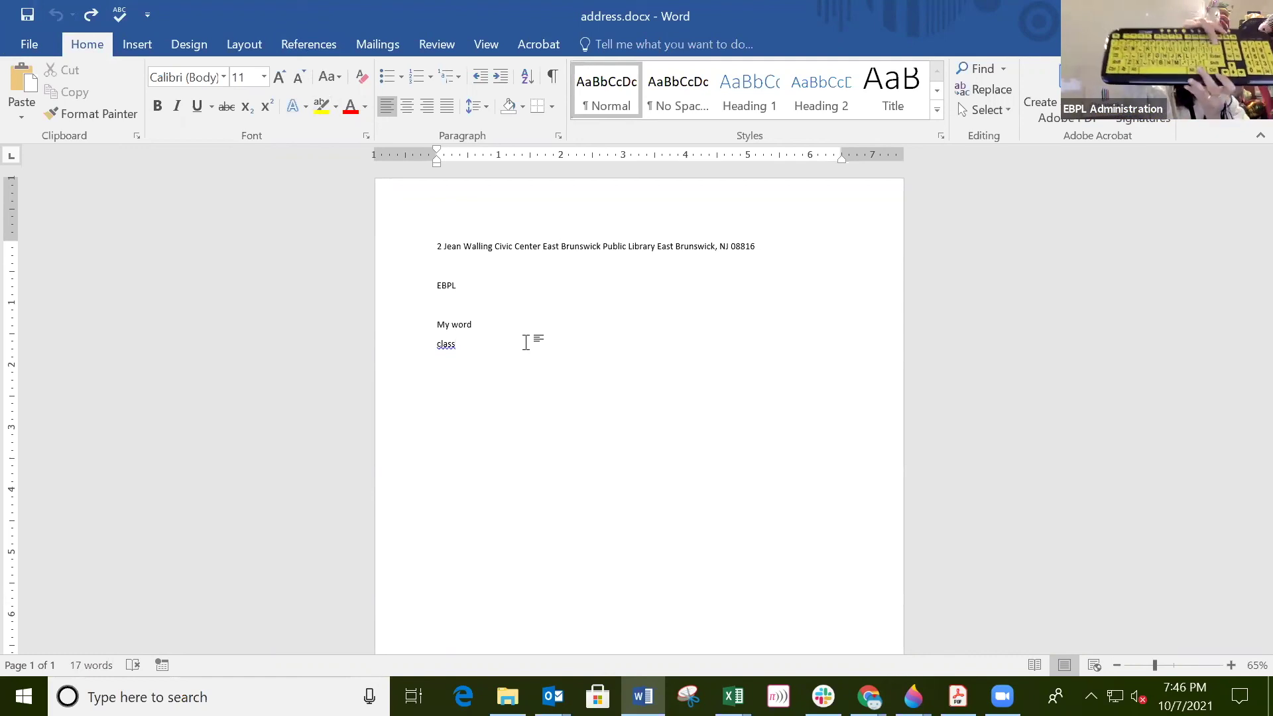
# Delete "class" and "word" from the end of the document, leaving only "My" on the last line
pyautogui.press('BackSpace')
pyautogui.press('BackSpace')
pyautogui.press('BackSpace')
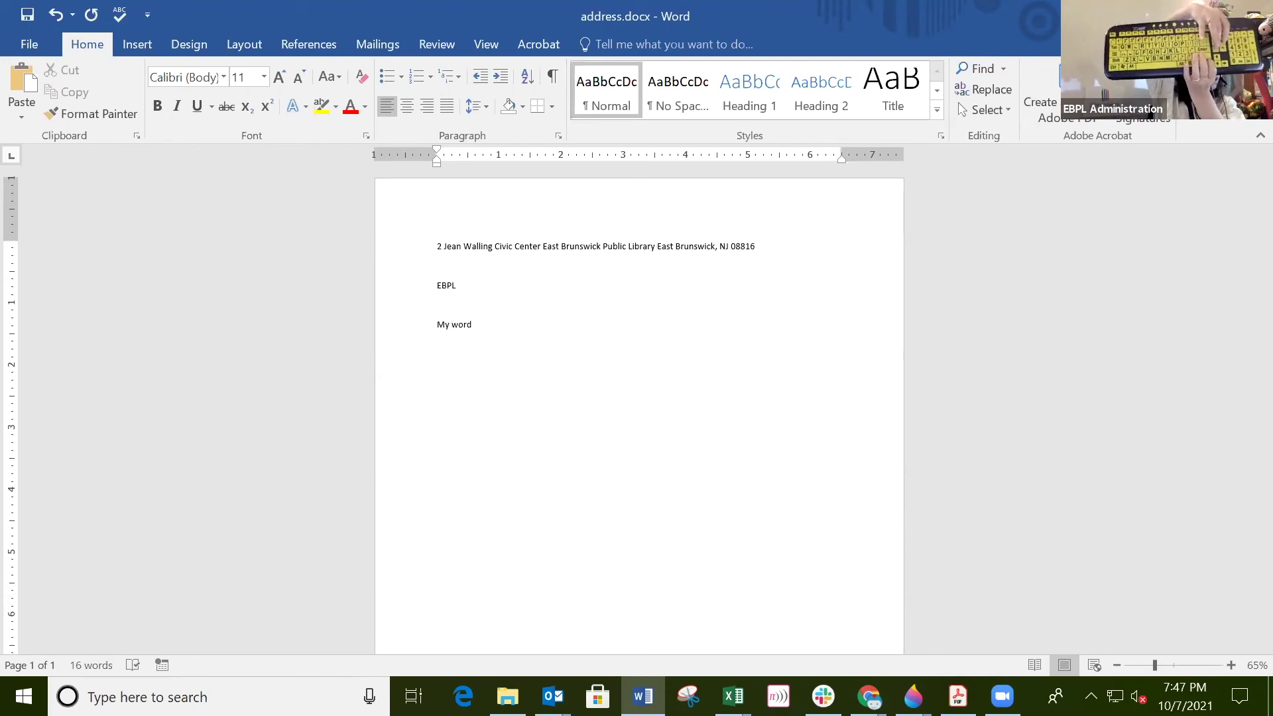
pyautogui.press('Delete')
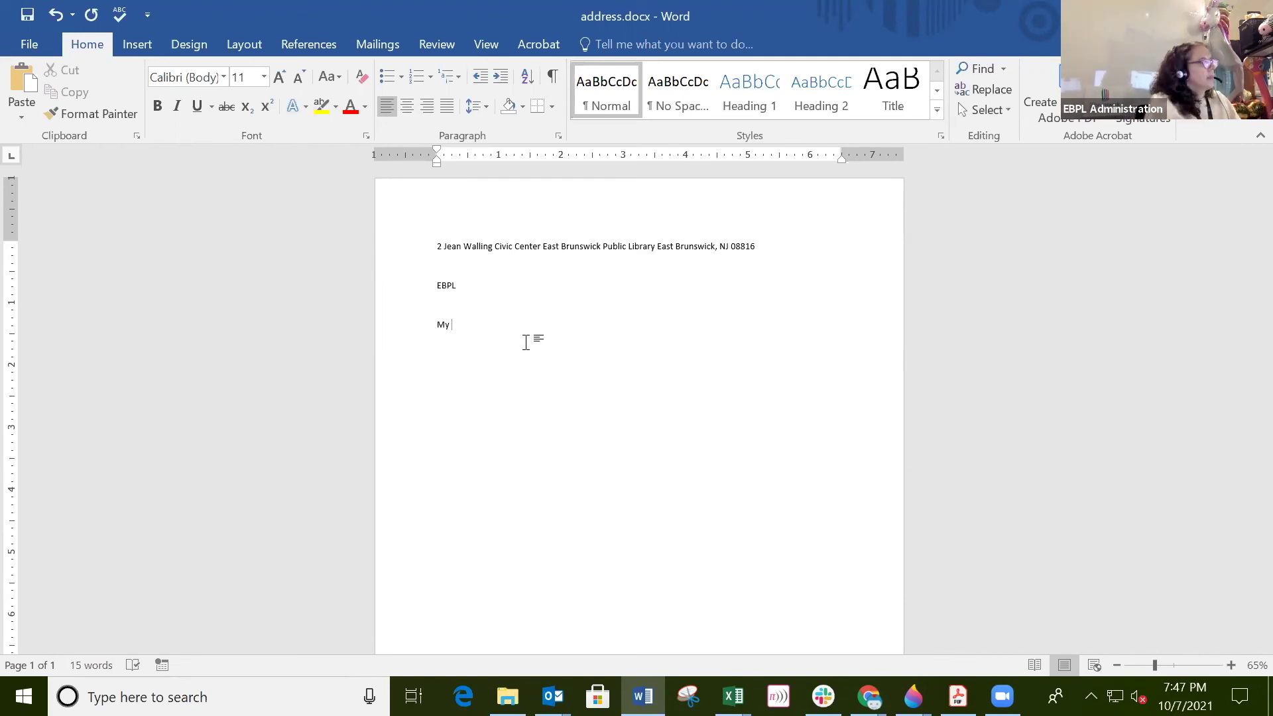
pyautogui.scroll(-2, 525, 342)
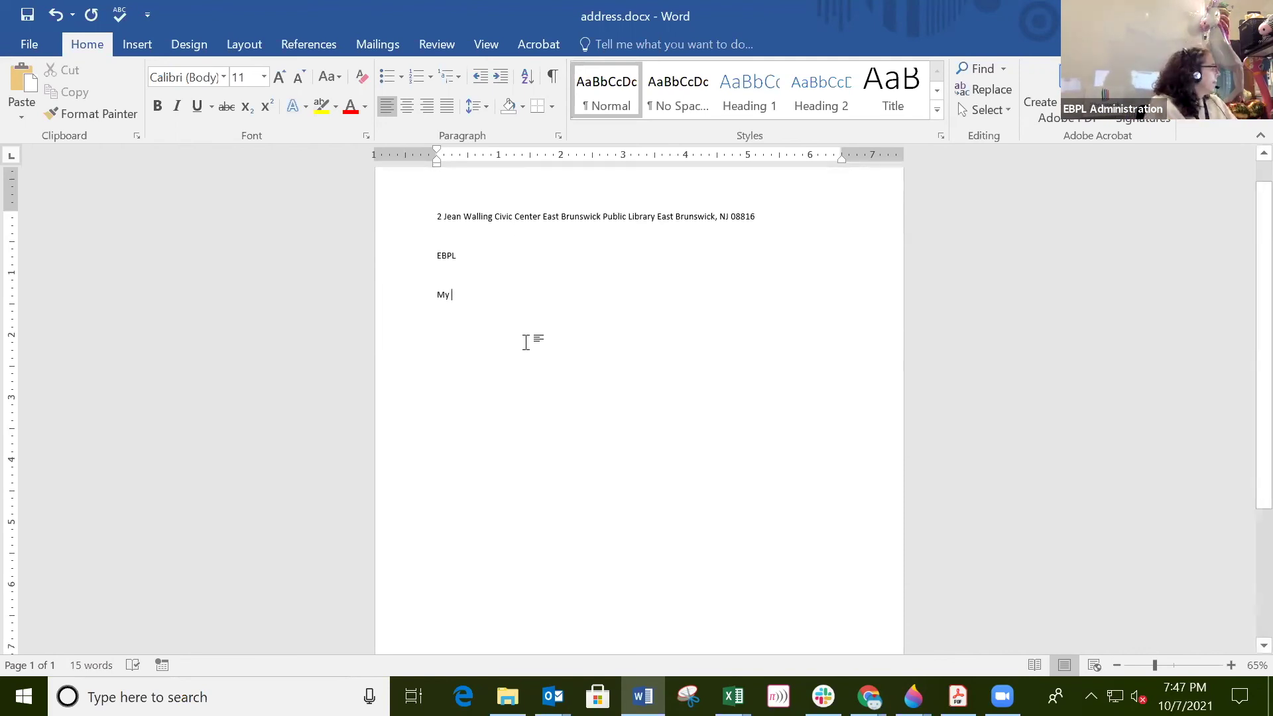
pyautogui.scroll(1, 526, 343)
pyautogui.scroll(1, 525, 342)
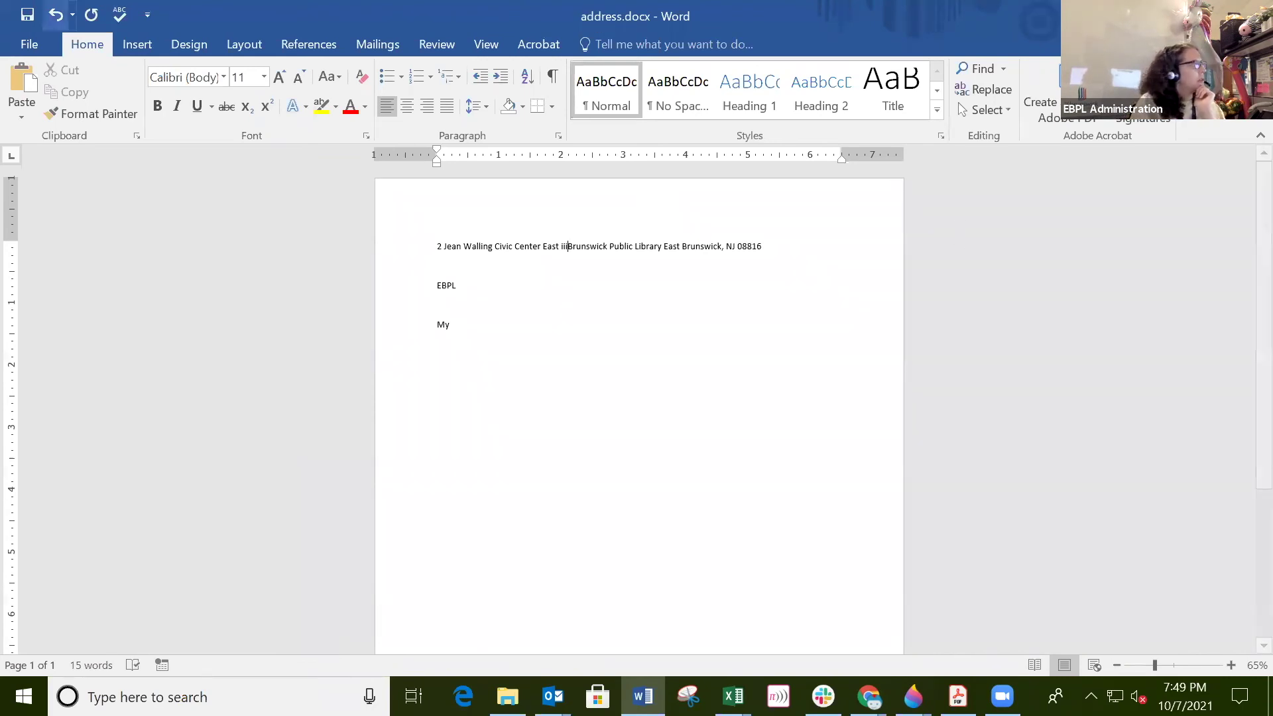
# Open the print settings for address.docx, enlarge the preview to 59%, and review the printer and page-range choices
pyautogui.click(29, 44)
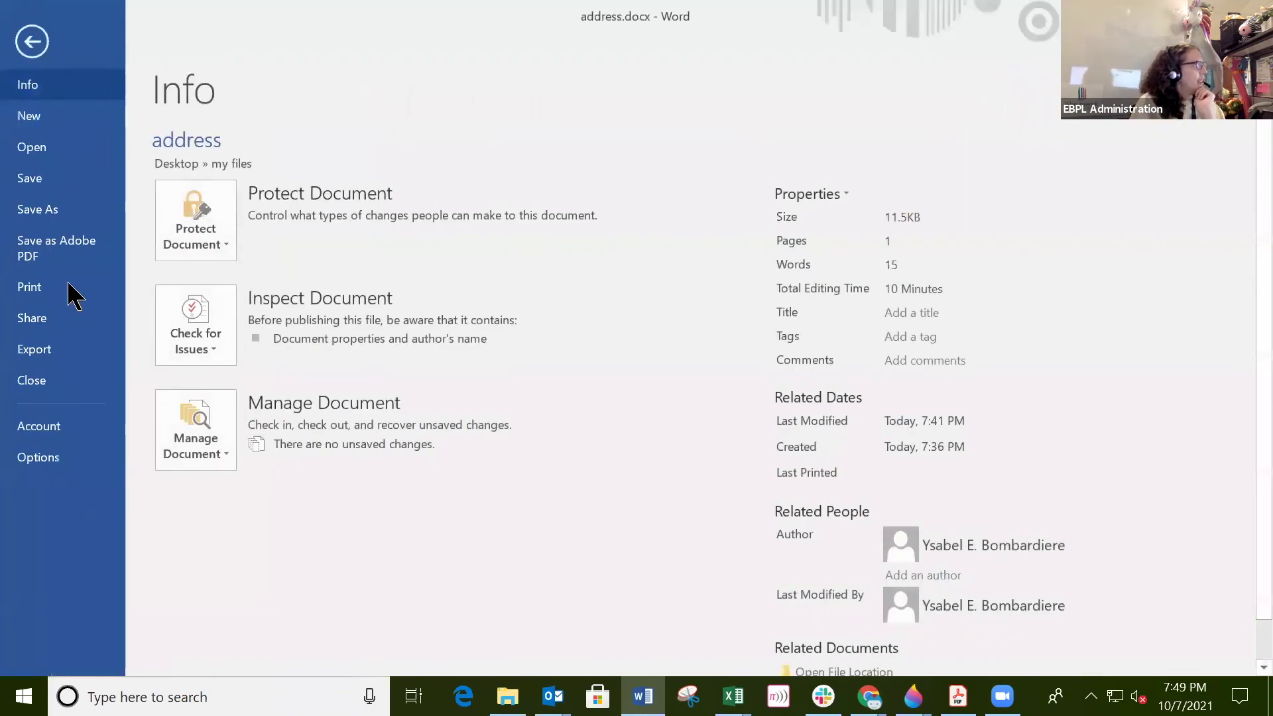
pyautogui.click(40, 295)
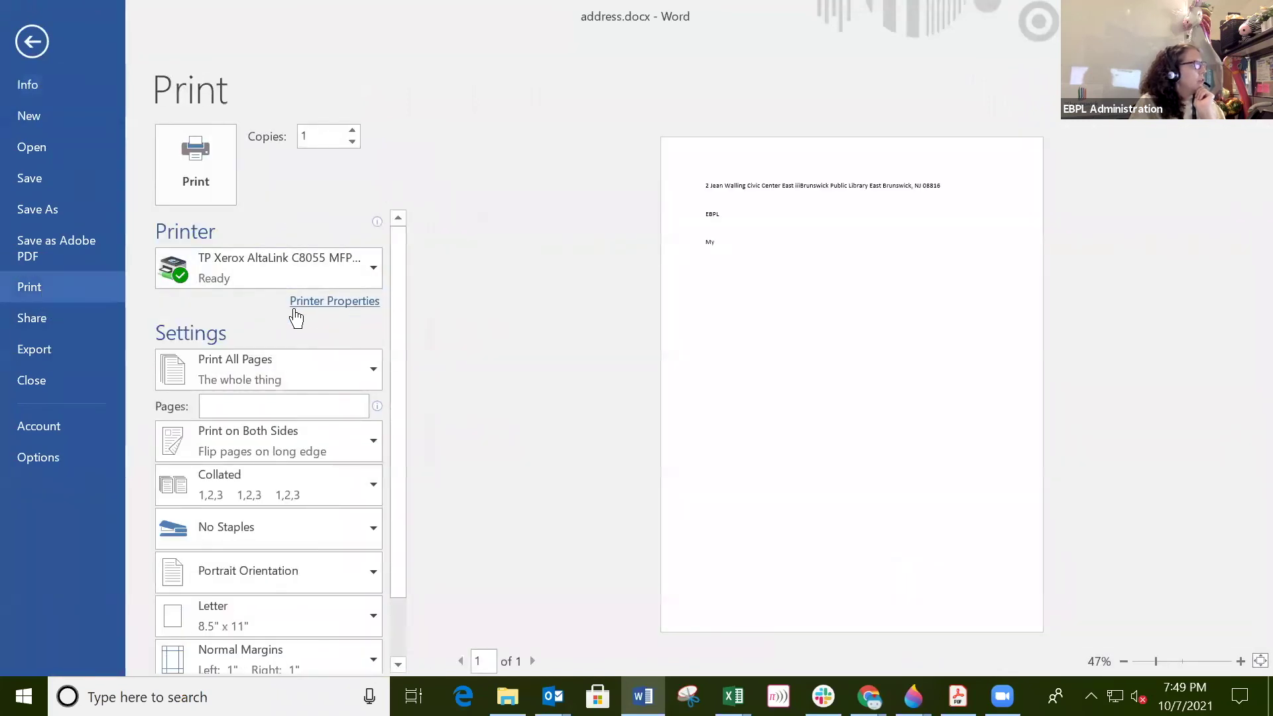
pyautogui.scroll(-1, 296, 317)
pyautogui.scroll(1, 279, 274)
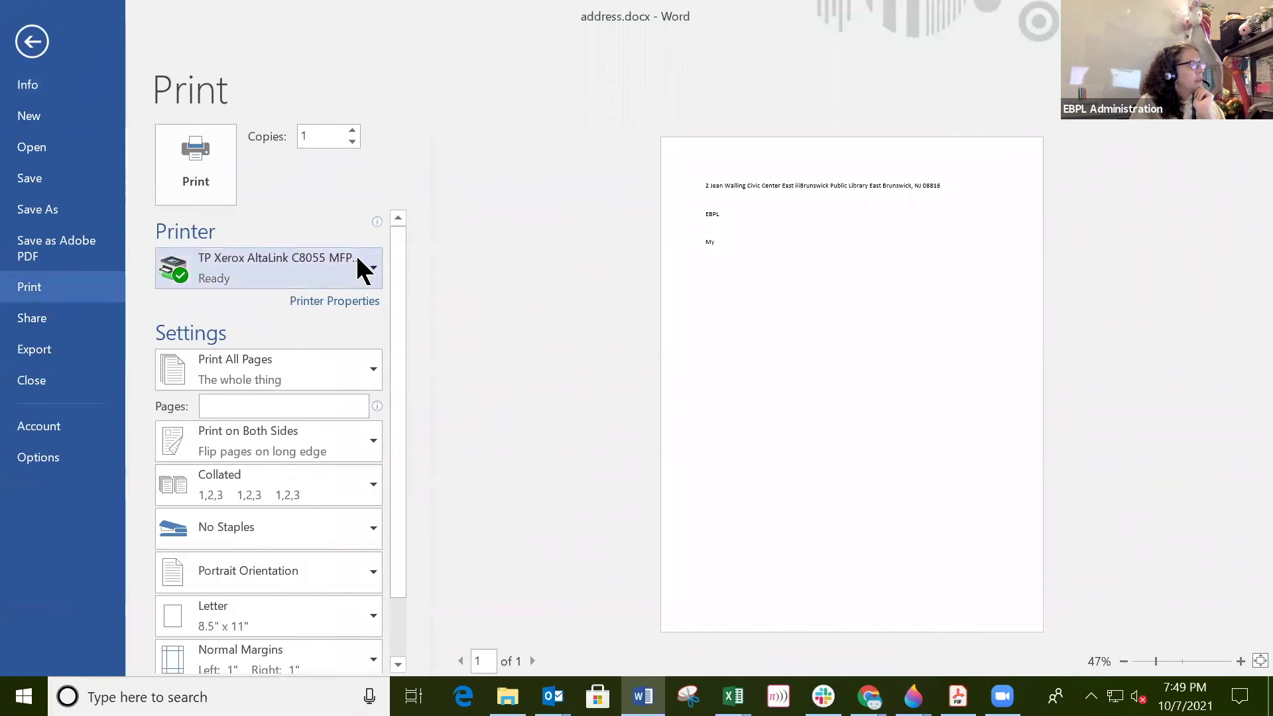
pyautogui.moveTo(372, 272)
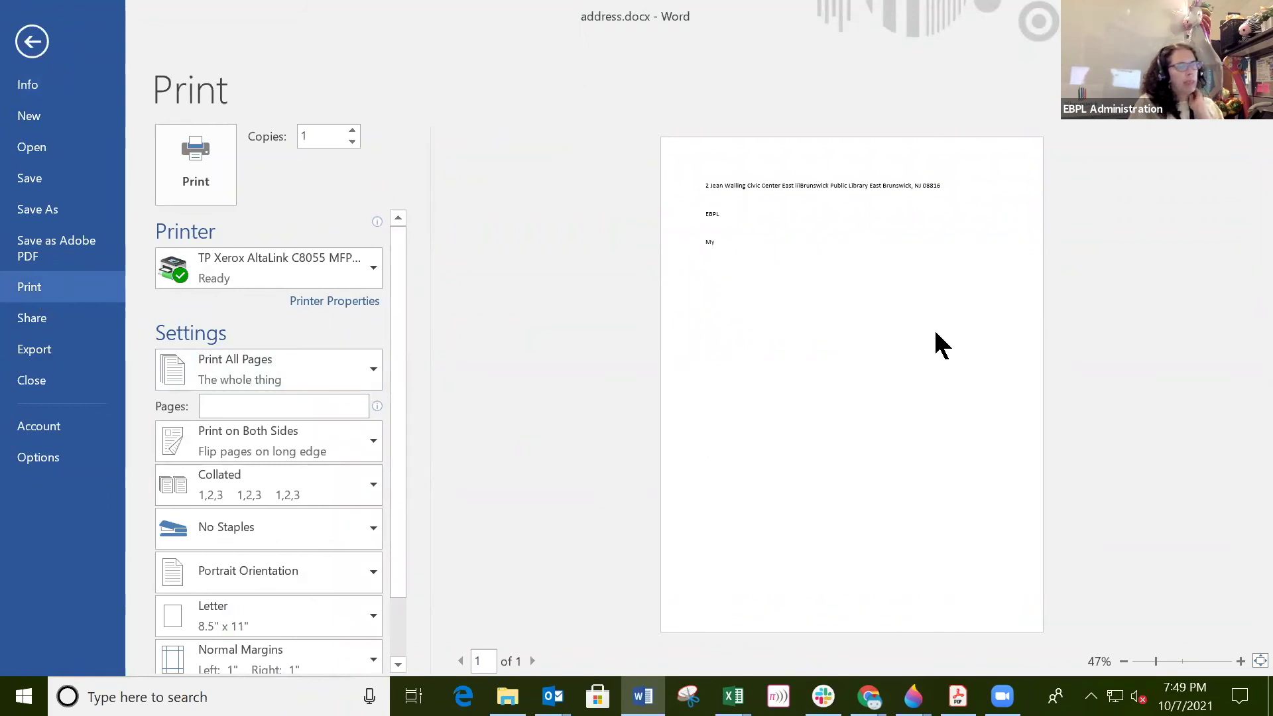
pyautogui.moveTo(1159, 662)
pyautogui.mouseDown()
pyautogui.moveTo(1179, 660)
pyautogui.moveTo(1143, 662)
pyautogui.moveTo(1162, 662)
pyautogui.mouseUp()
pyautogui.moveTo(395, 256); pyautogui.dragTo(398, 320)
pyautogui.click(372, 294)
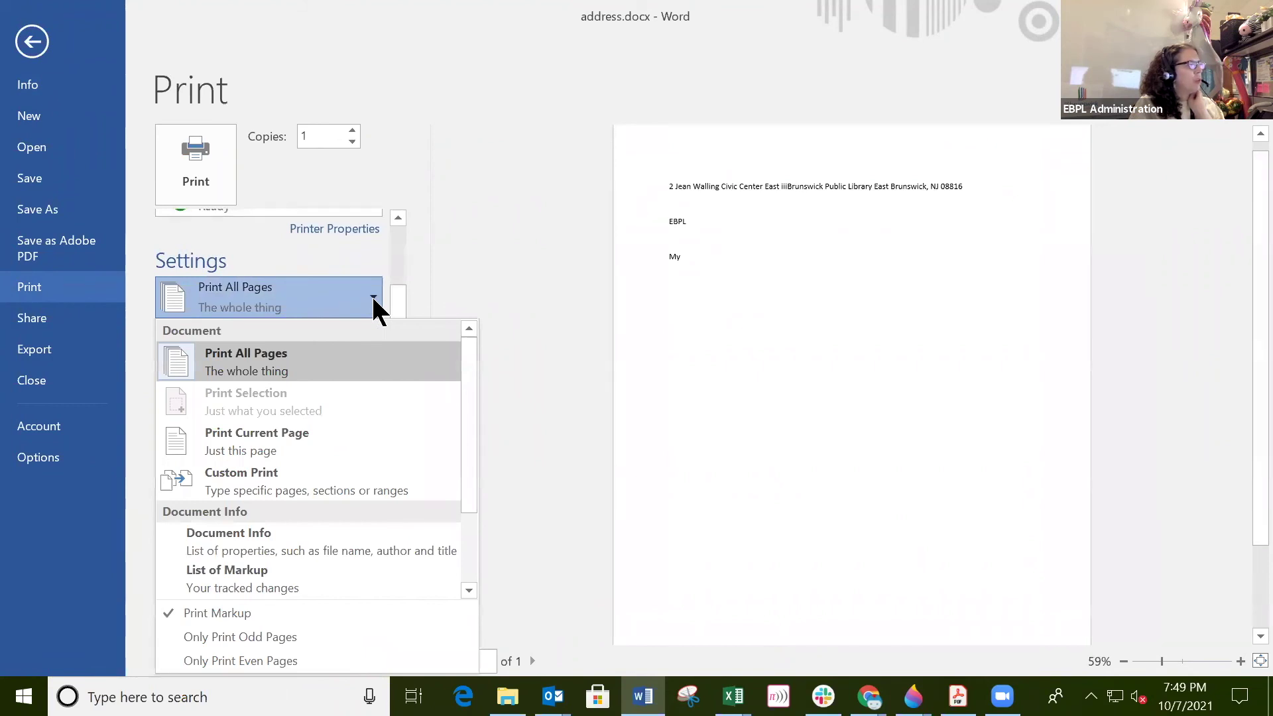
pyautogui.click(372, 294)
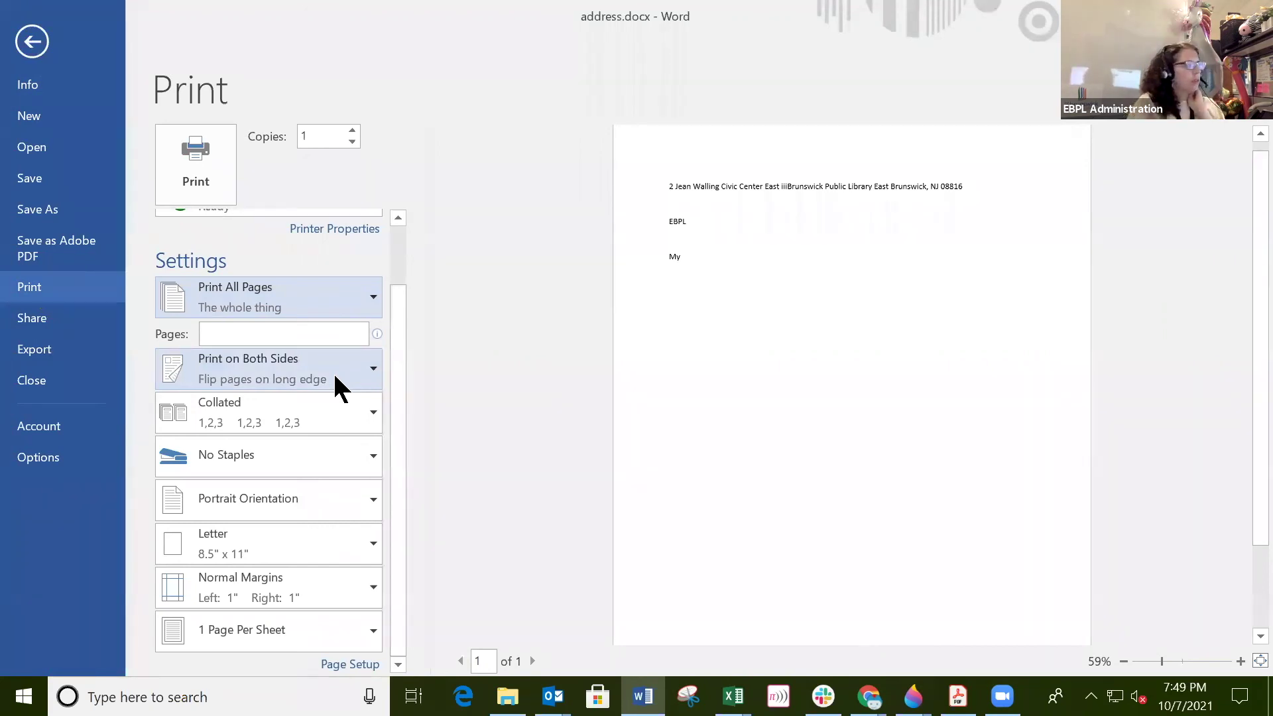
# Check the page orientation choices for printing, keep portrait, and return to the document without printing
pyautogui.click(370, 494)
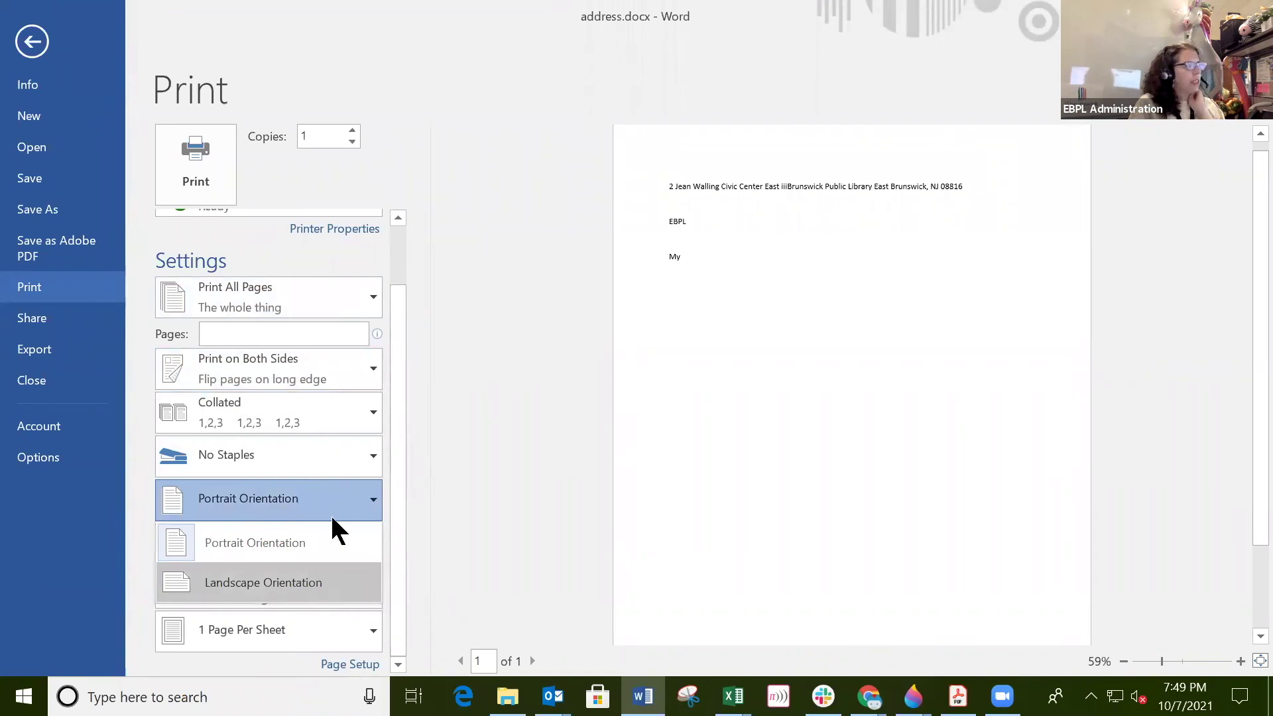
pyautogui.click(291, 497)
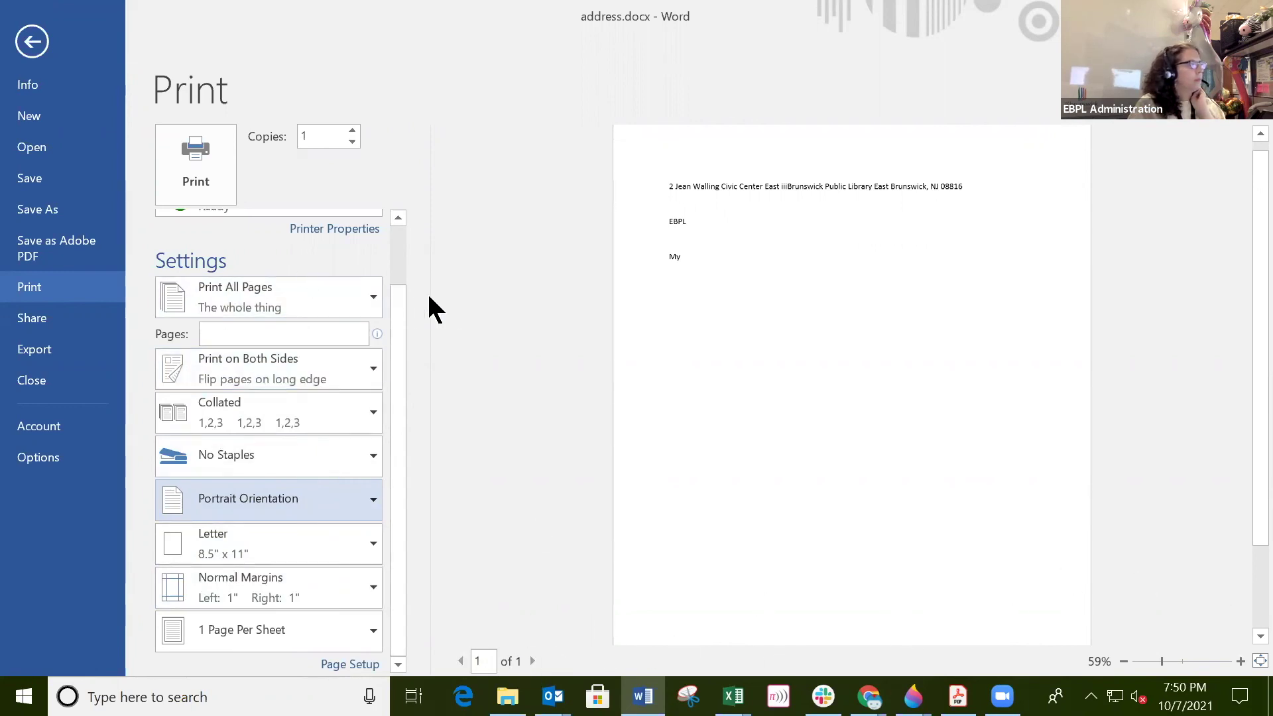
pyautogui.scroll(2, 395, 312)
pyautogui.hotkey('alt', 'Tab')
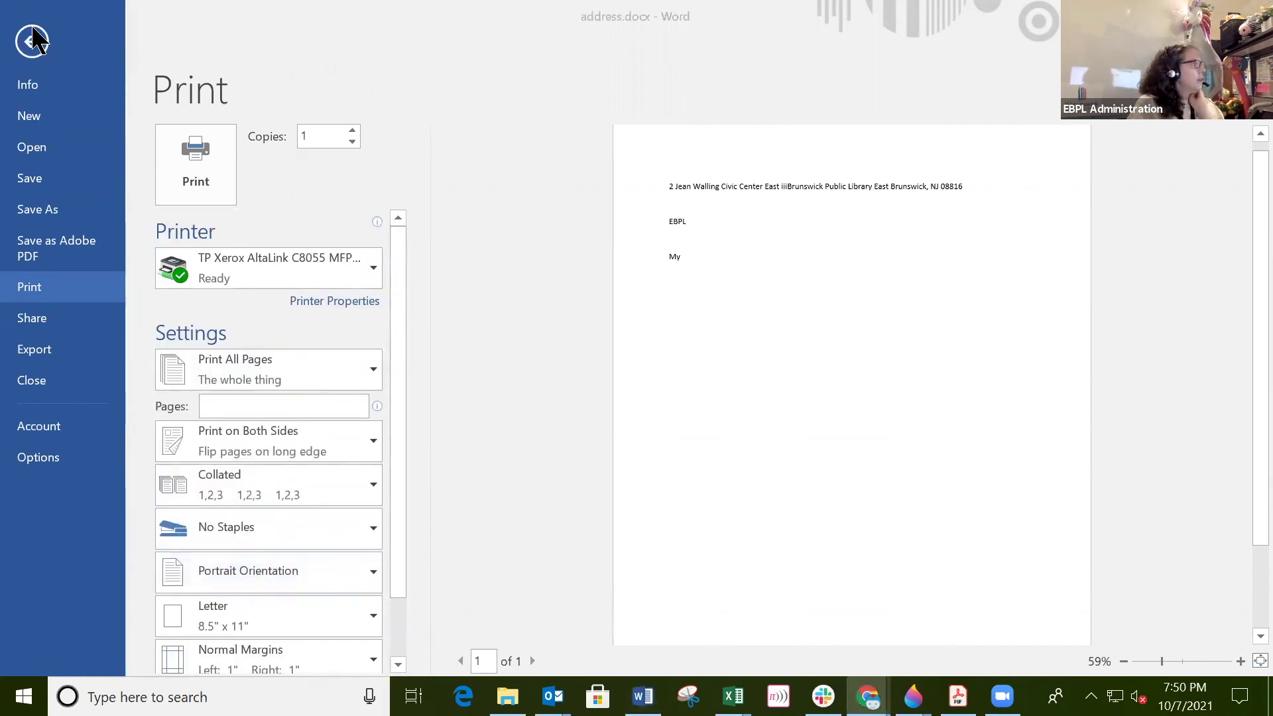
pyautogui.click(33, 60)
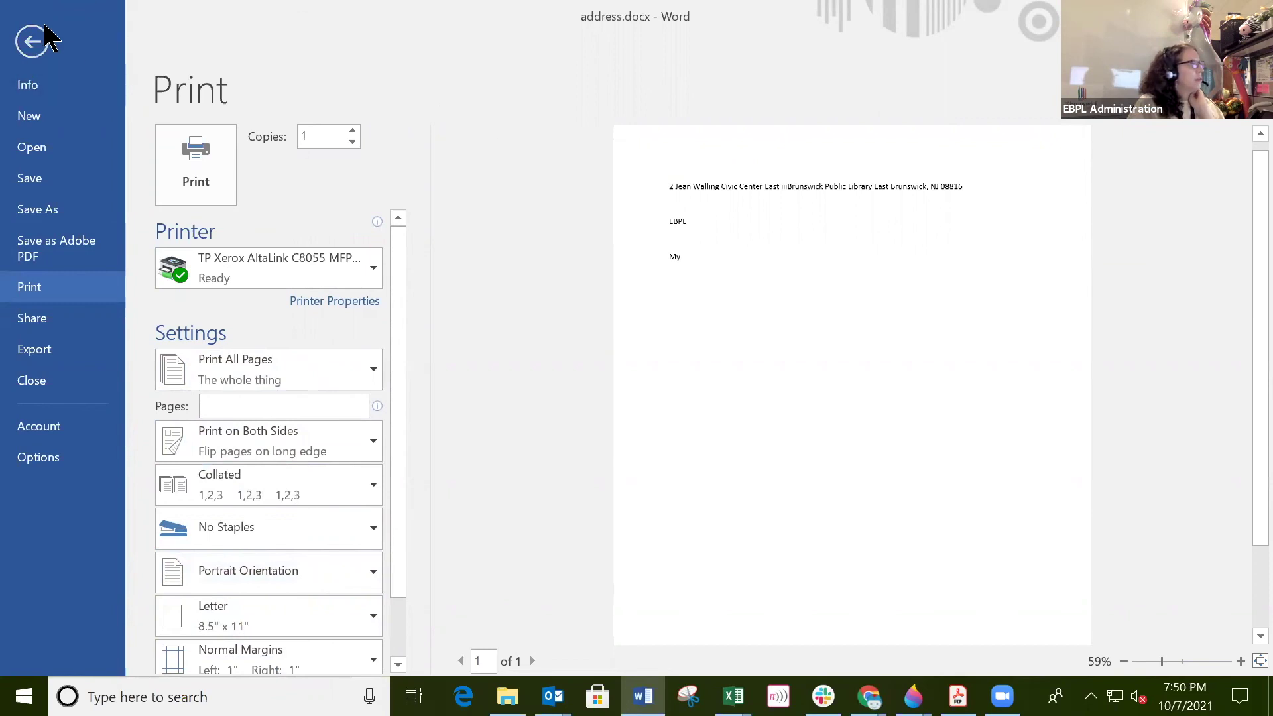
pyautogui.click(34, 41)
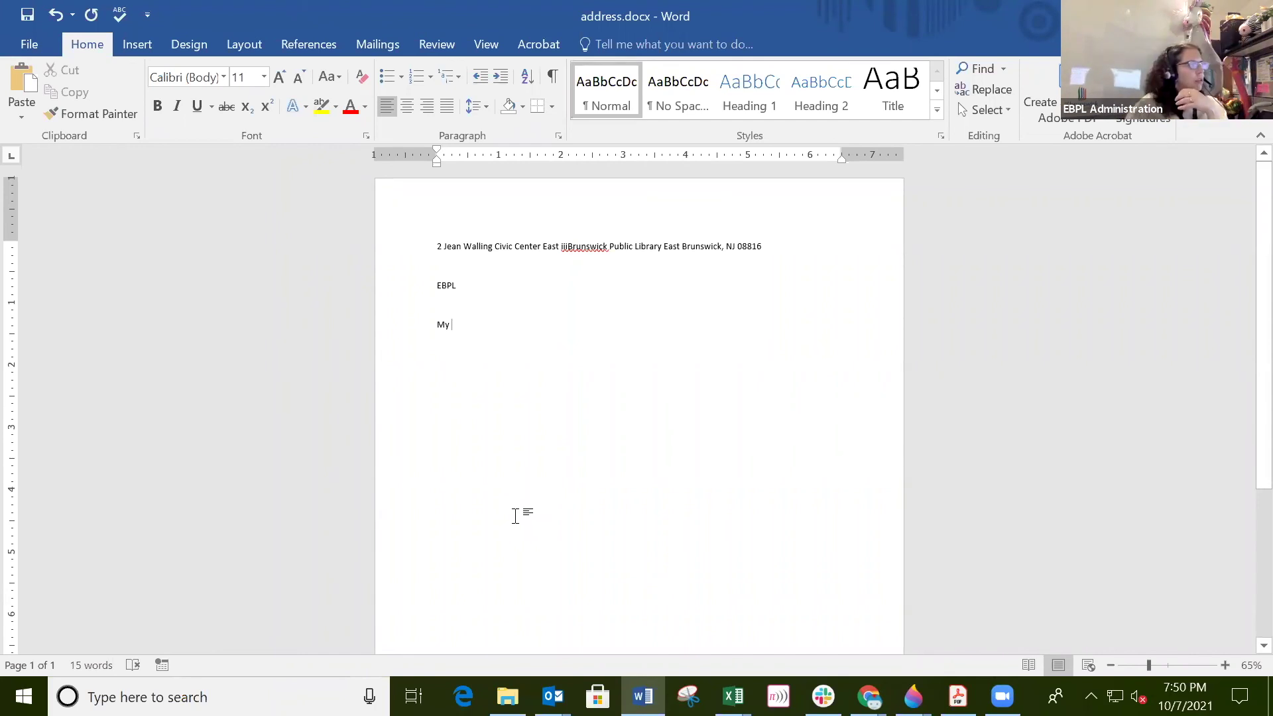
# Select all the text in the document, from the address line to "My", and set its font size to 20
pyautogui.click(435, 244)
pyautogui.moveTo(452, 247); pyautogui.dragTo(476, 294)
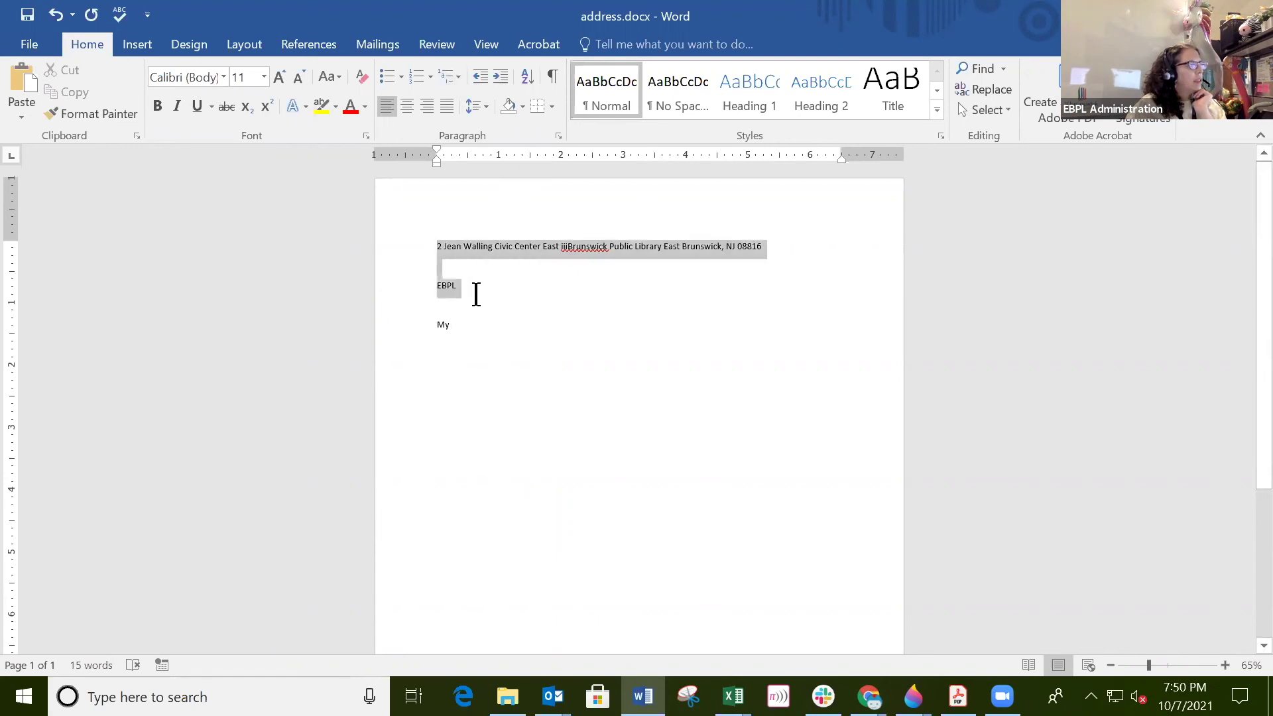
pyautogui.moveTo(476, 296); pyautogui.dragTo(477, 323)
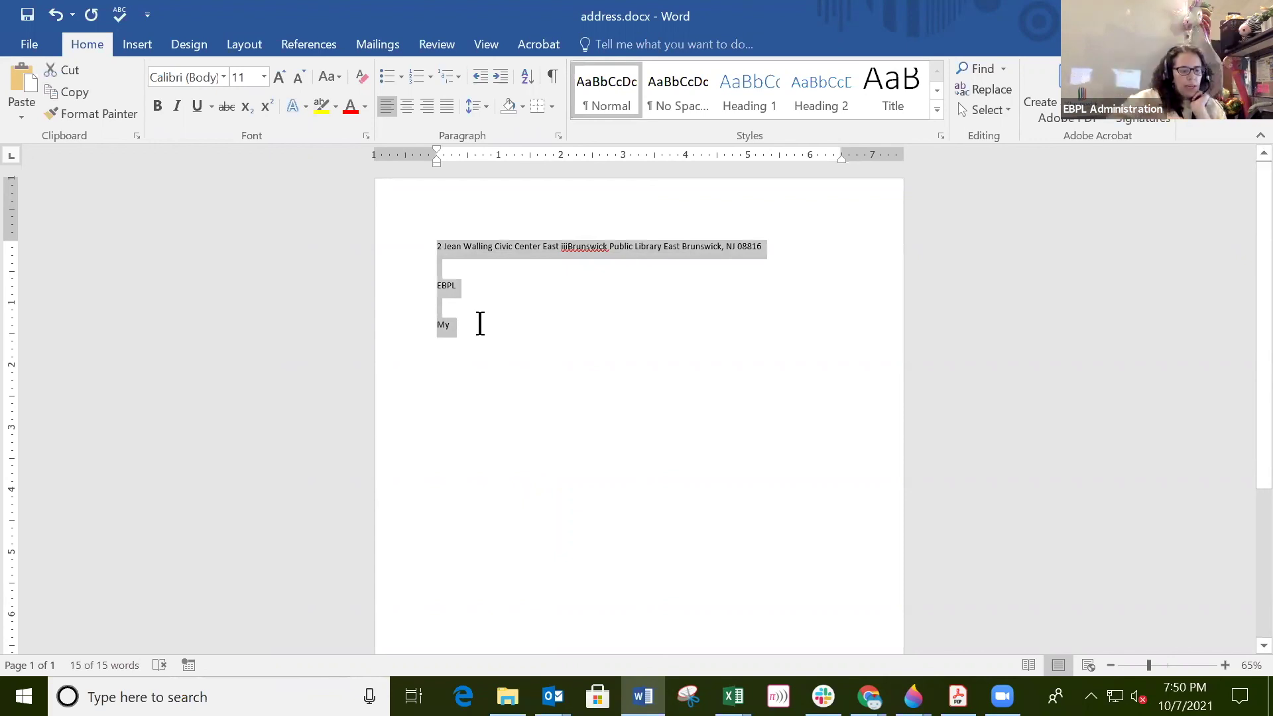
pyautogui.click(491, 304)
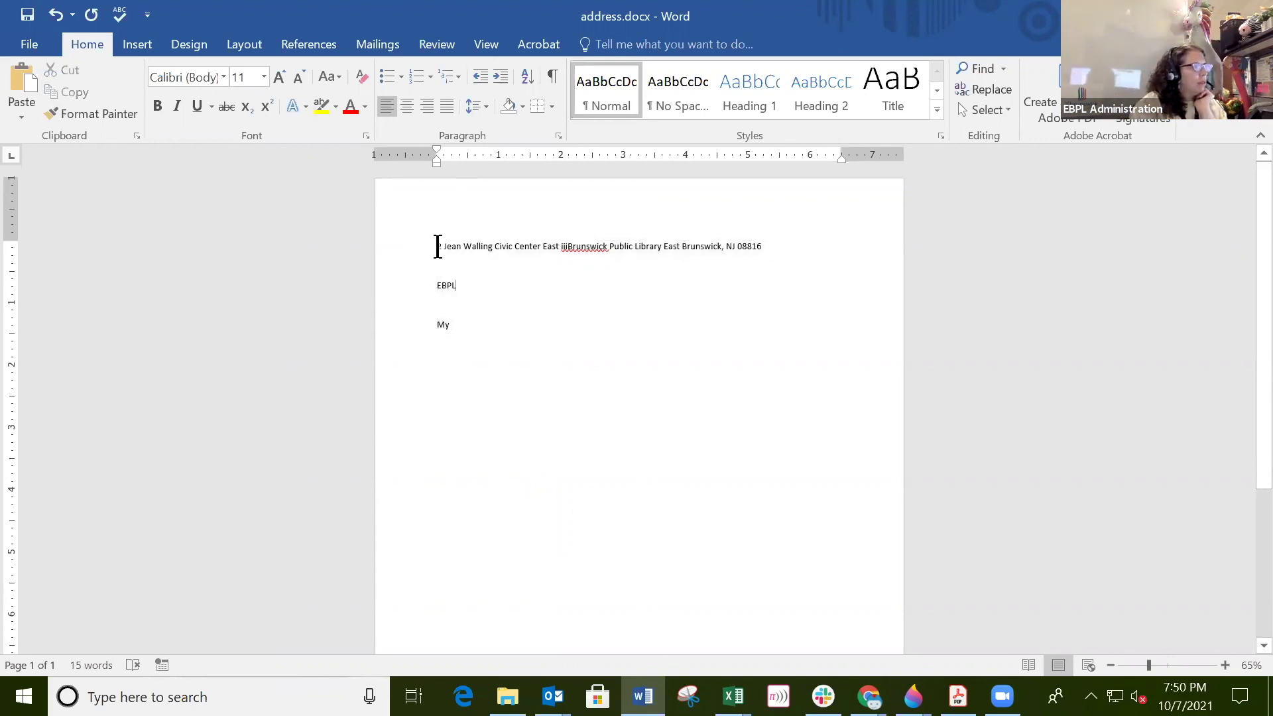
pyautogui.moveTo(441, 249); pyautogui.dragTo(491, 333)
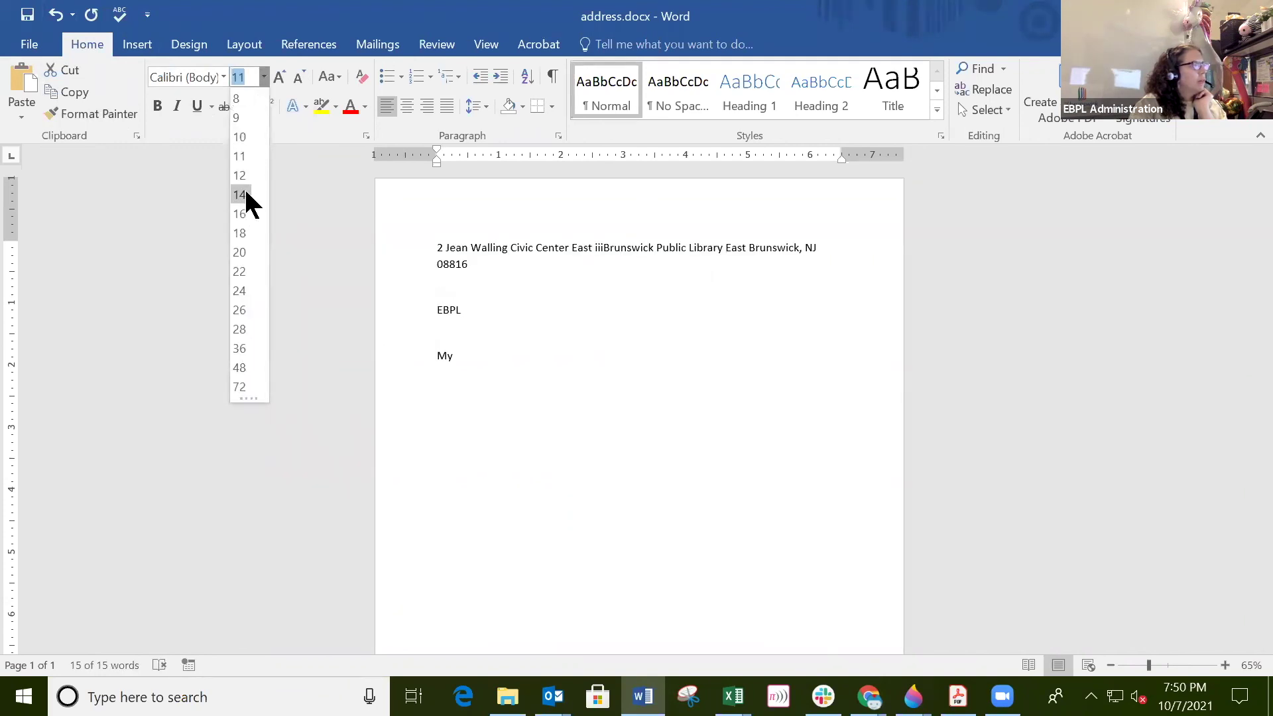
pyautogui.click(240, 253)
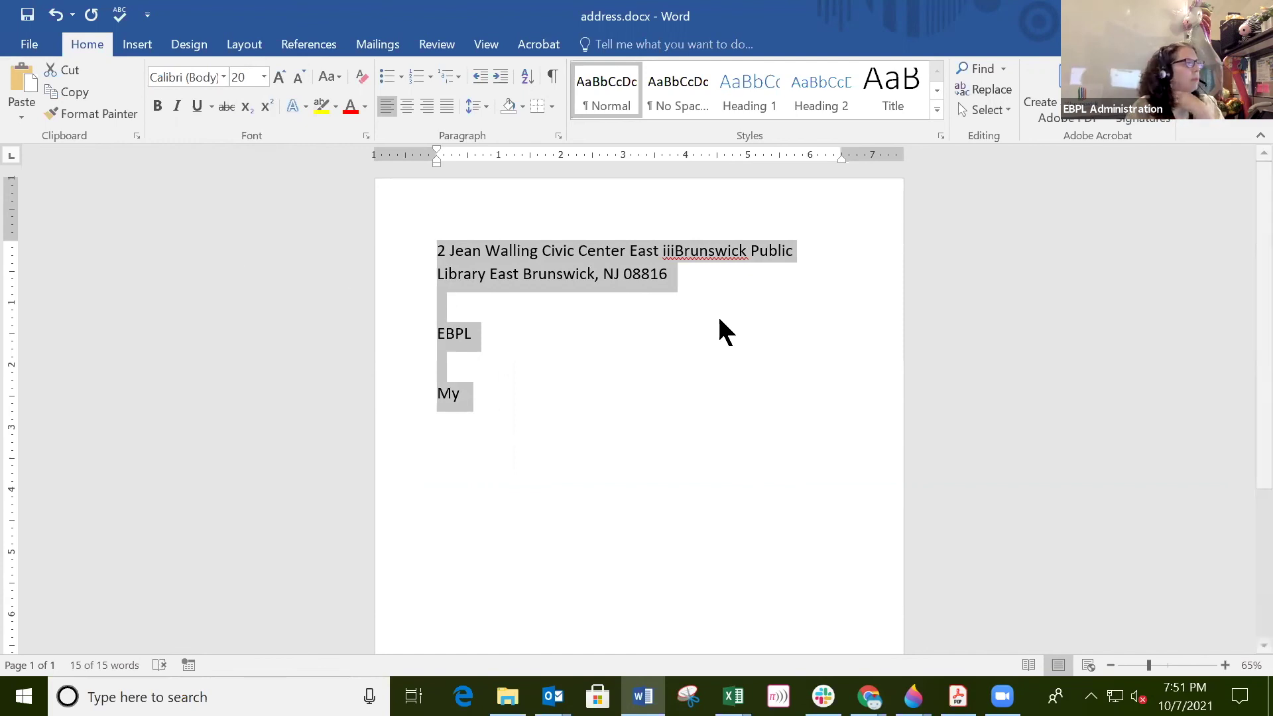
pyautogui.click(531, 395)
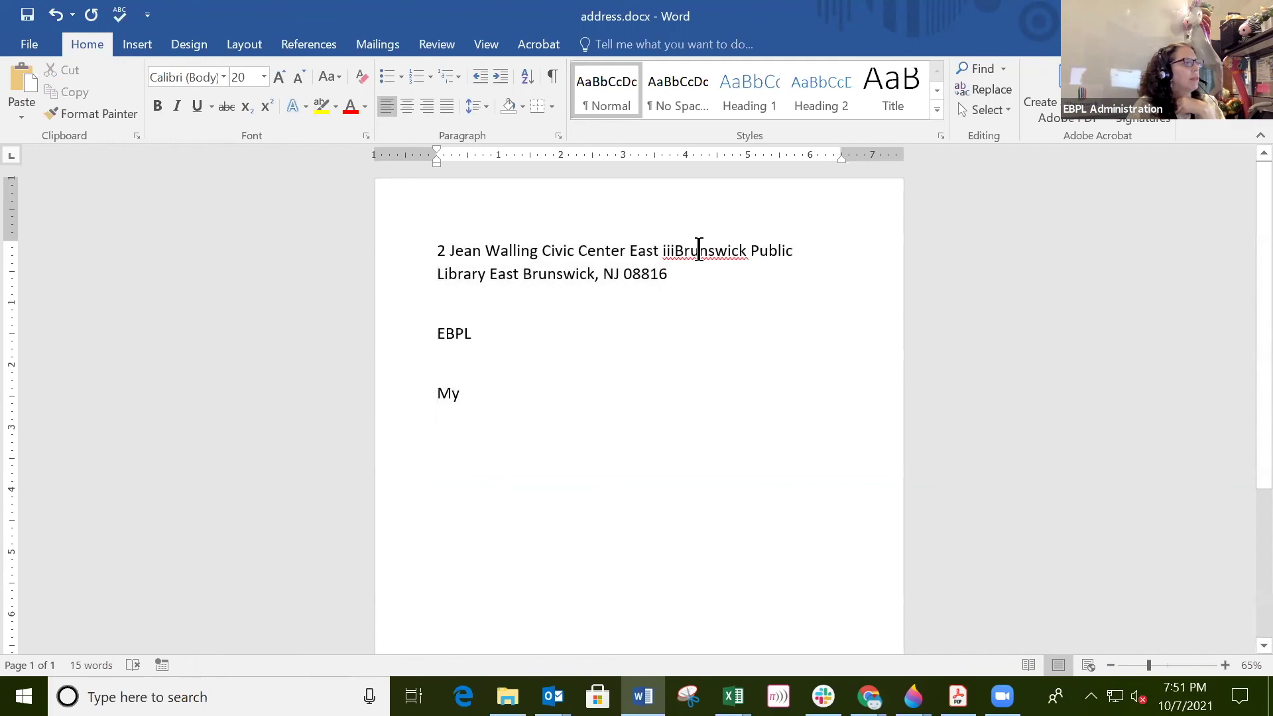
# Remove the stray "iii" in front of "Brunswick" in the first line
pyautogui.rightClick(698, 250)
pyautogui.click(668, 313)
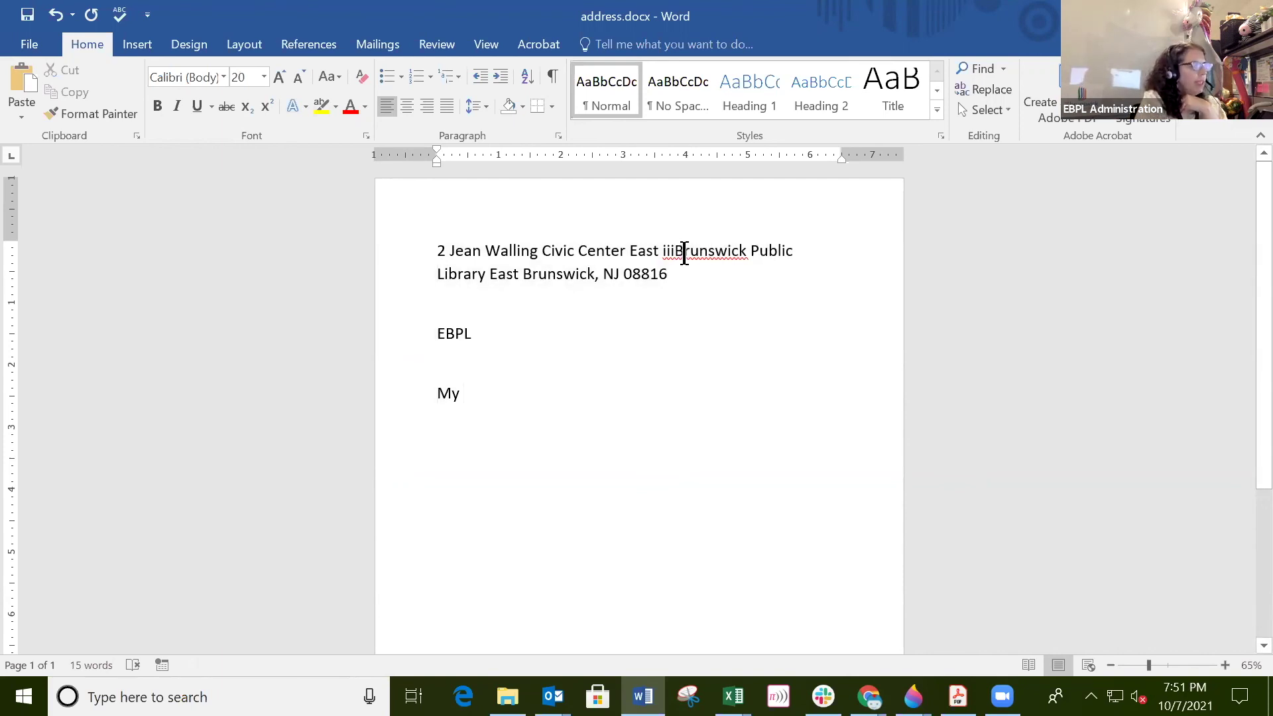
pyautogui.press('BackSpace')
pyautogui.press('BackSpace')
pyautogui.press('BackSpace')
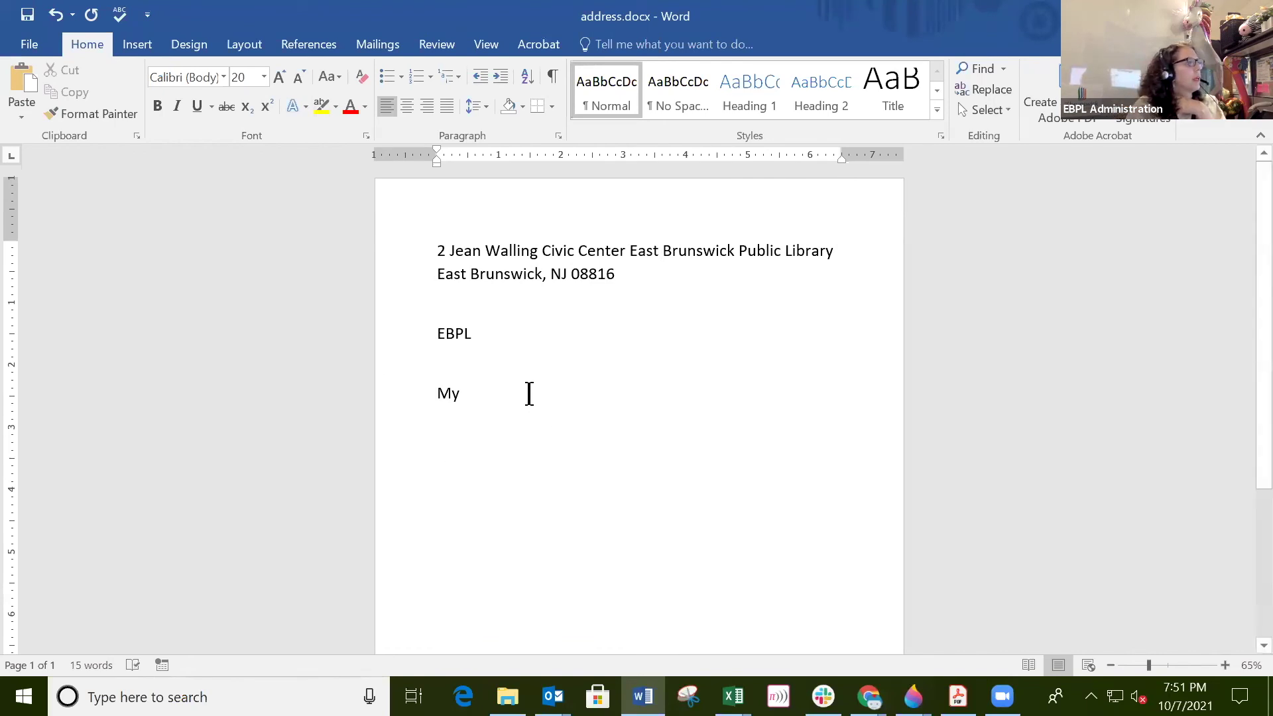
# Select all the text from the address line to "My" and change its font to Monotype Corsiva
pyautogui.moveTo(473, 397); pyautogui.dragTo(426, 240)
pyautogui.click(504, 416)
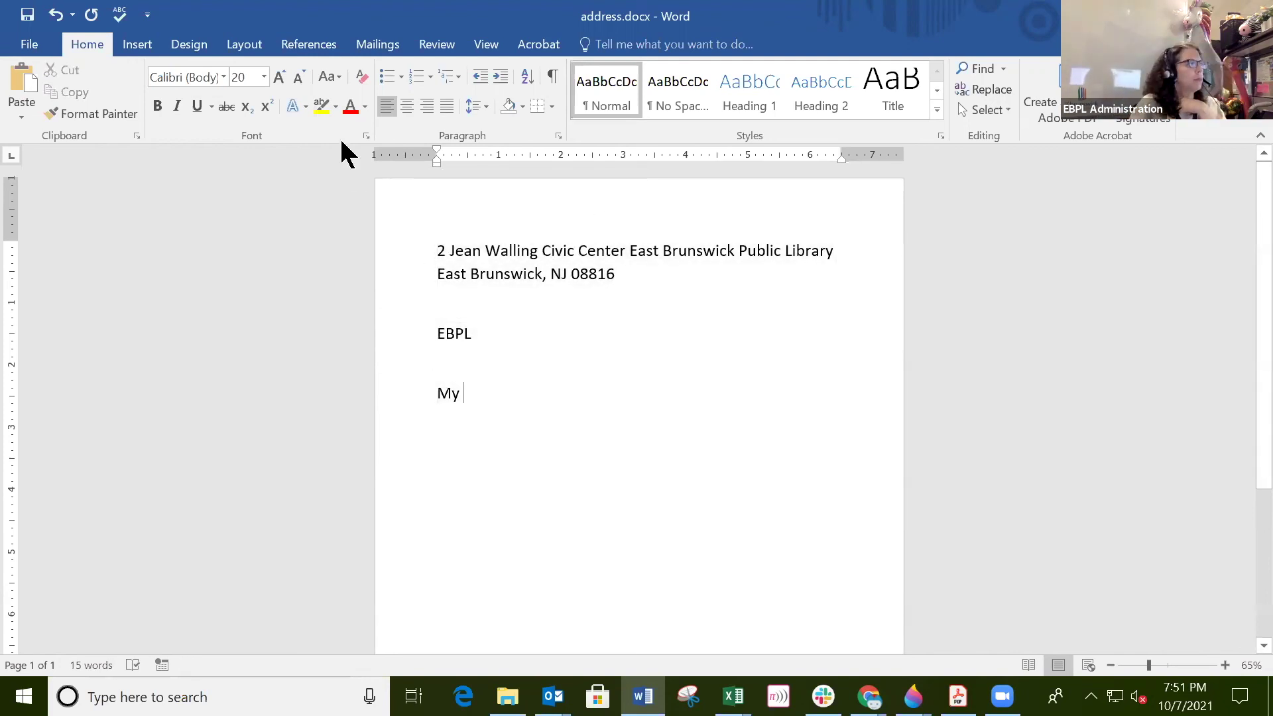
pyautogui.moveTo(438, 247); pyautogui.dragTo(477, 391)
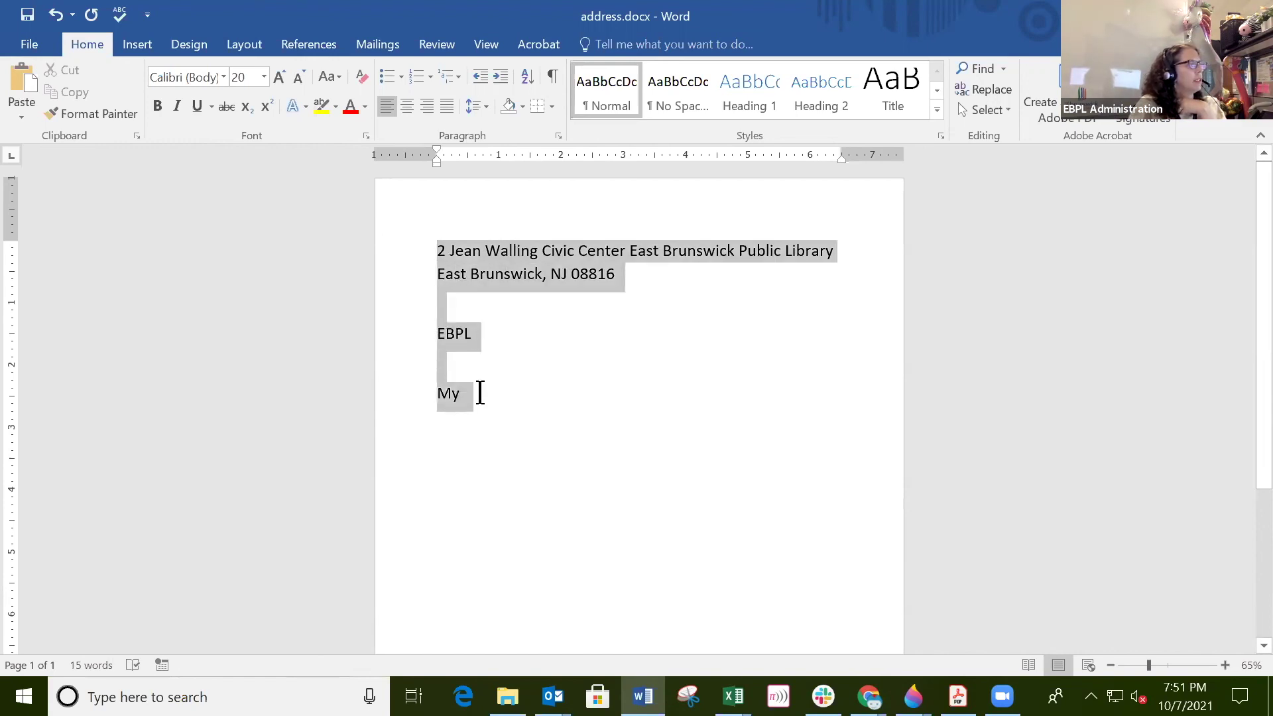
pyautogui.click(224, 73)
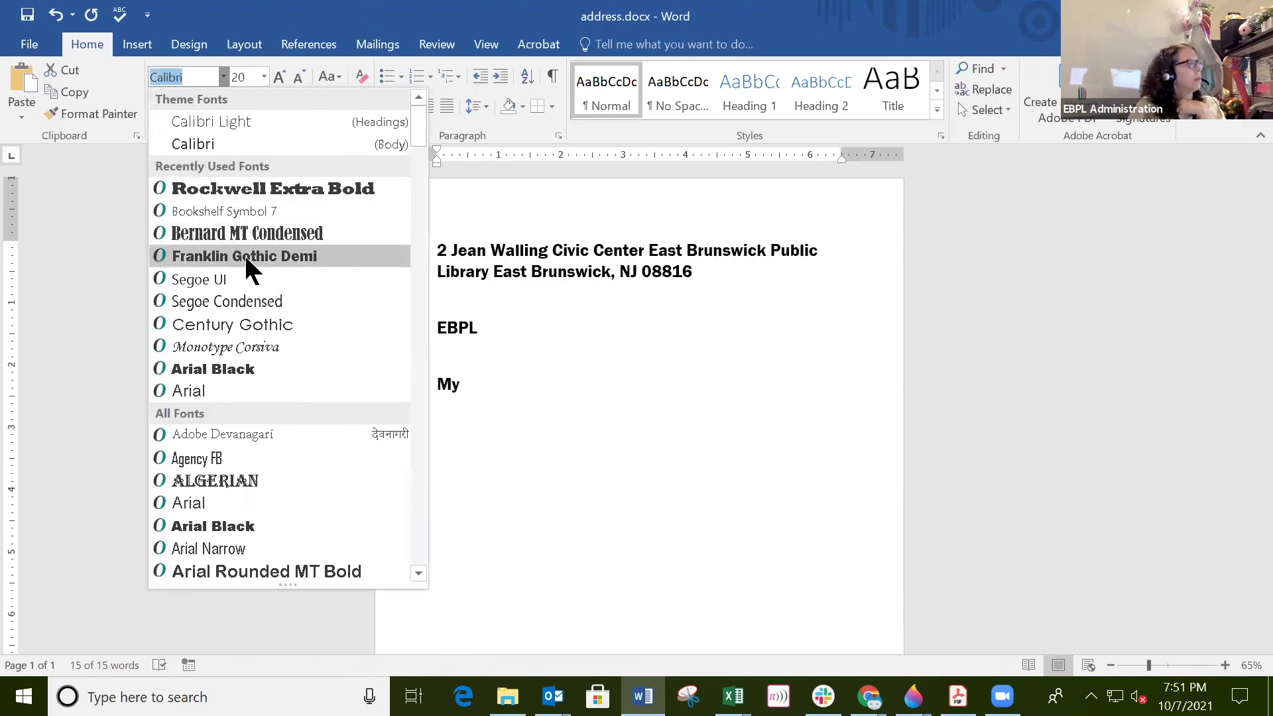
pyautogui.click(226, 347)
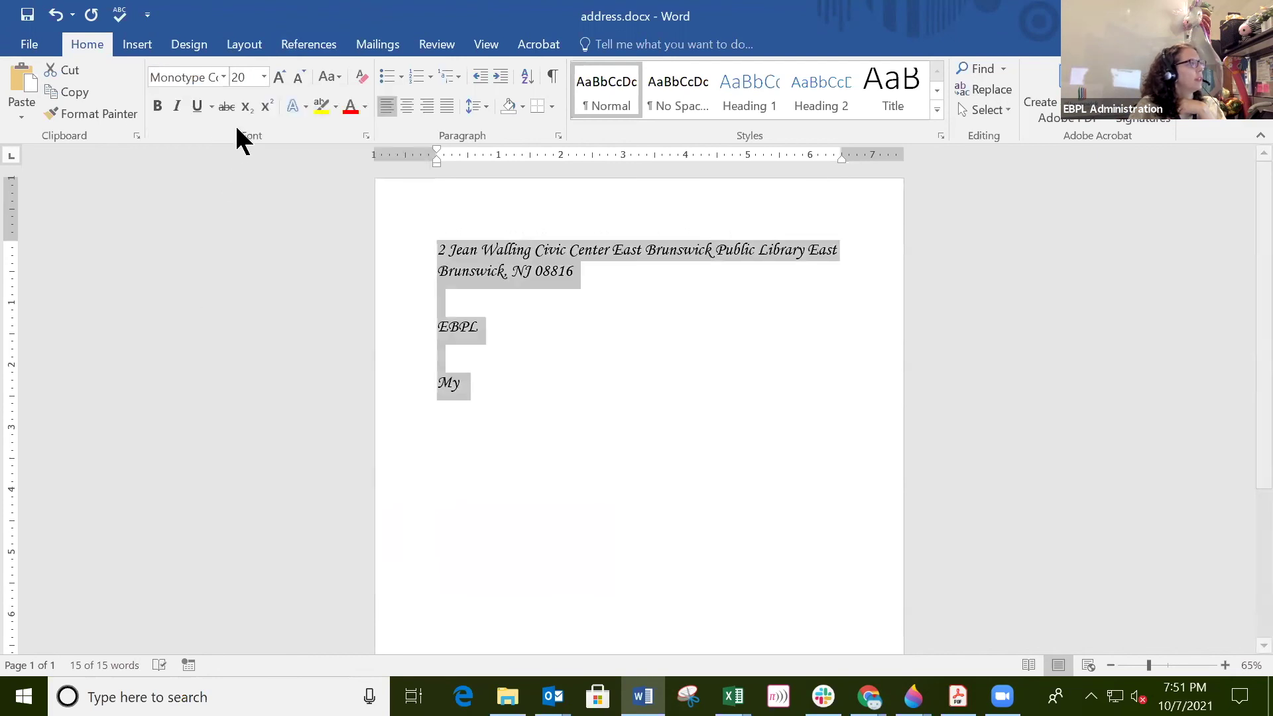
# Format the selected text with the standard purple font color, bold, italic and underline
pyautogui.click(365, 104)
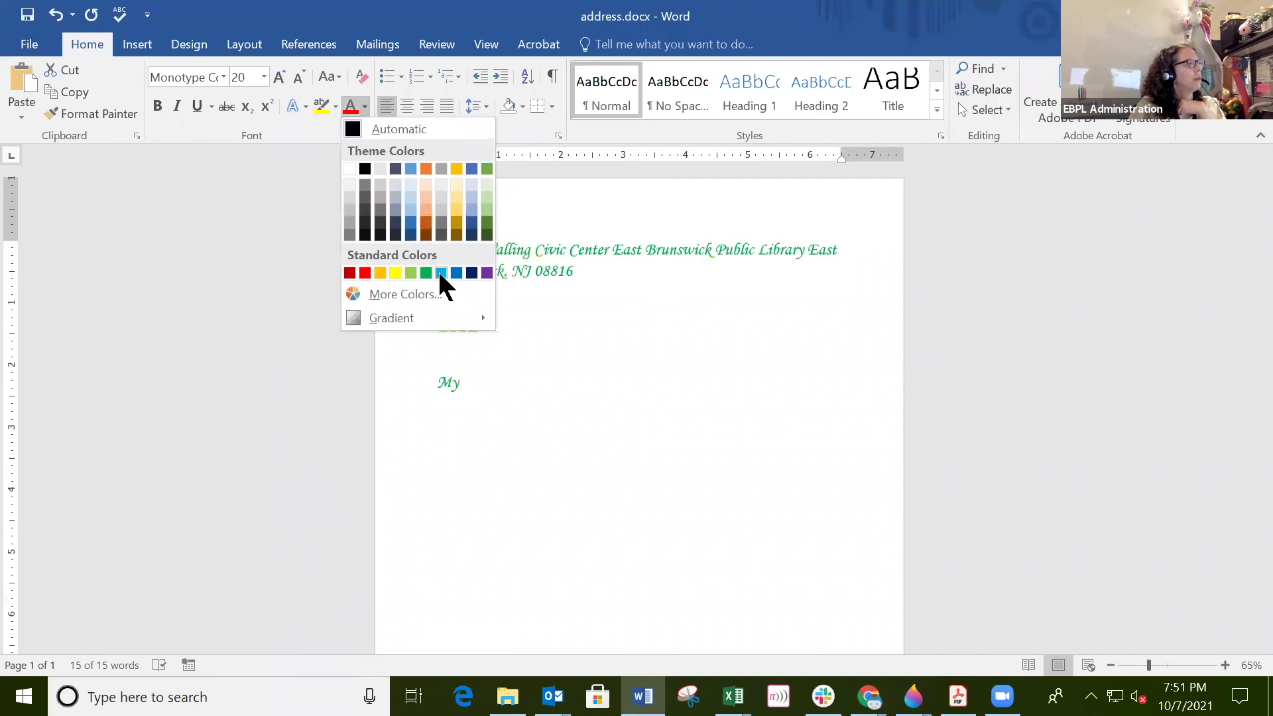
pyautogui.click(487, 272)
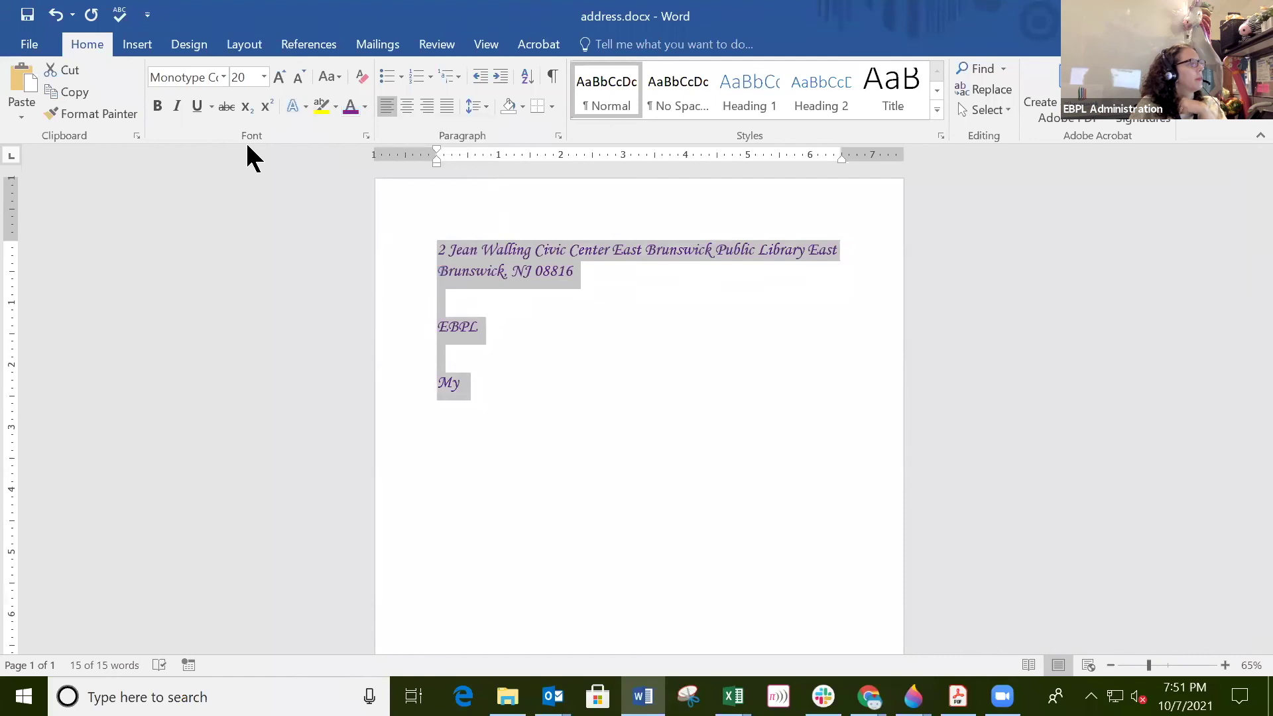
pyautogui.click(157, 105)
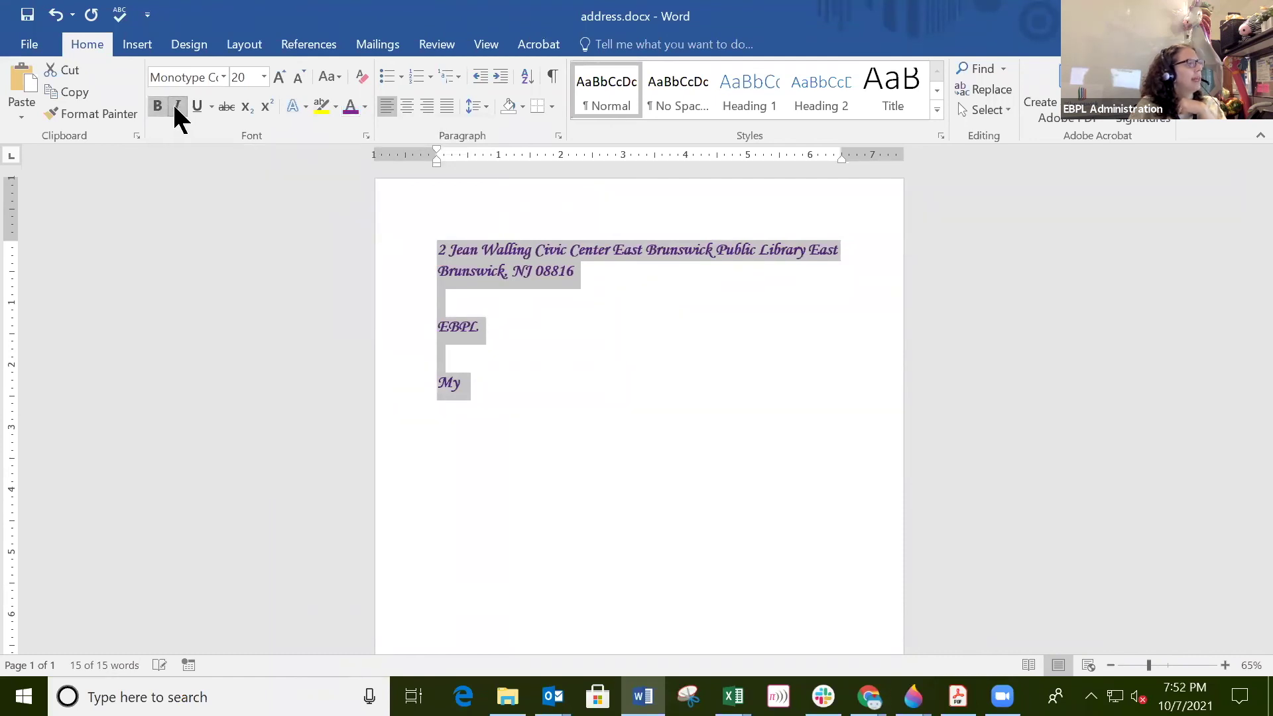
pyautogui.click(196, 106)
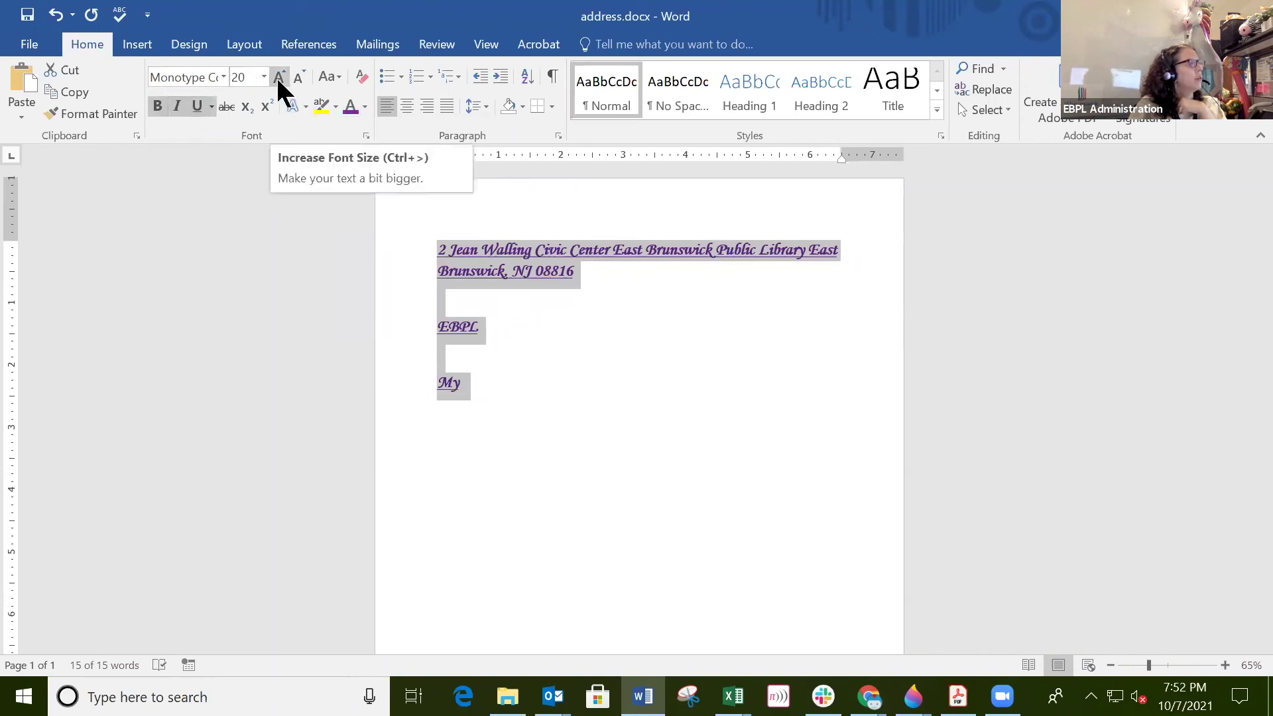
# Try the UPPERCASE, Capitalize Each Word, lowercase and Sentence case options in turn on the selected text
pyautogui.click(333, 73)
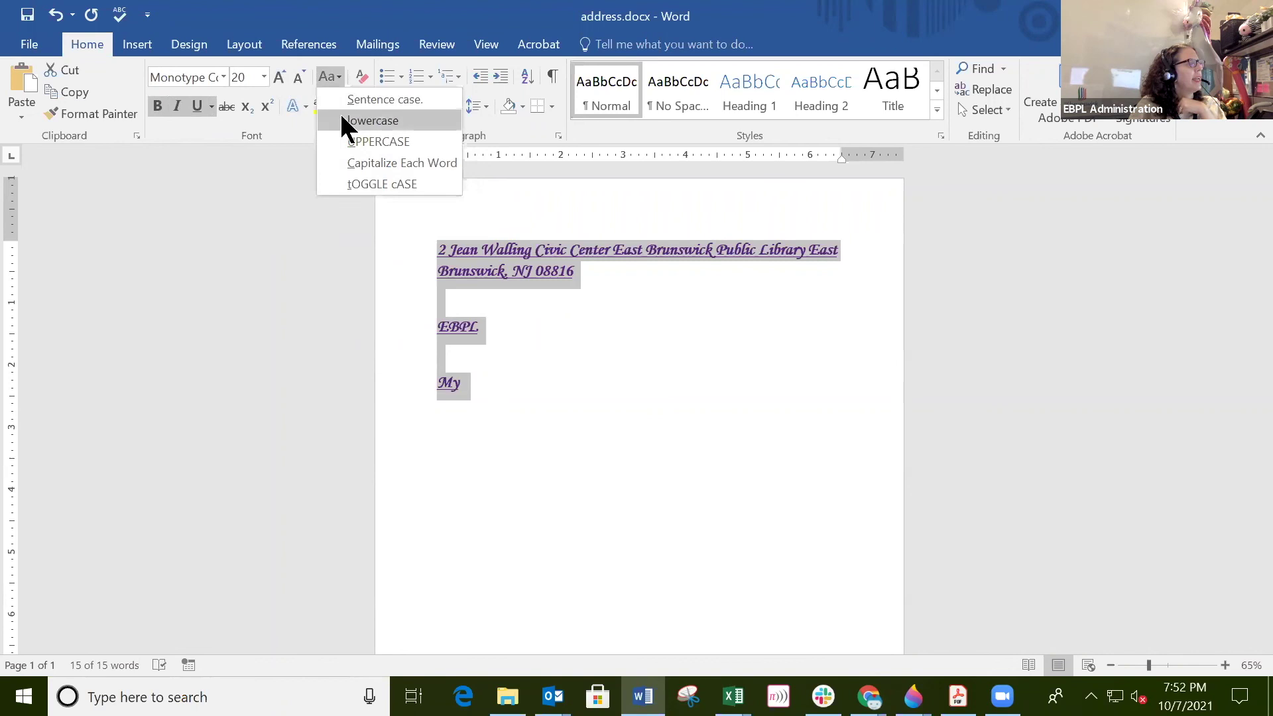
pyautogui.click(351, 142)
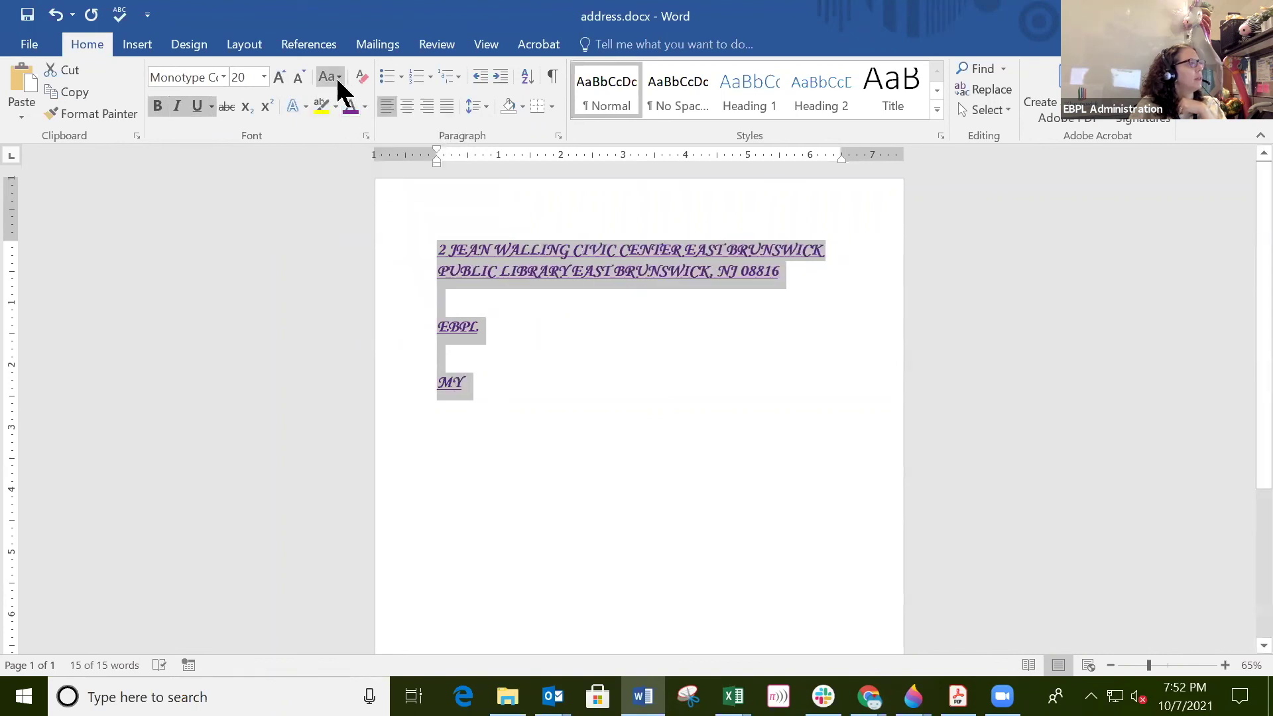
pyautogui.click(336, 77)
pyautogui.click(349, 162)
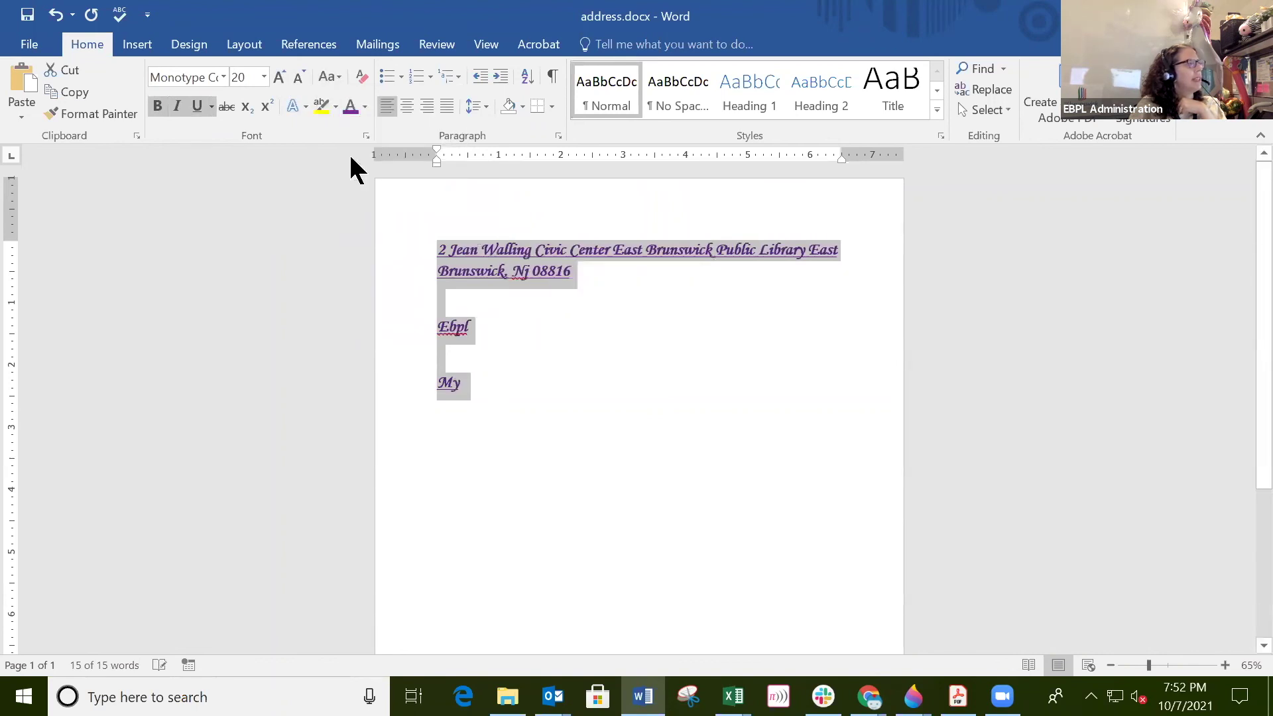
pyautogui.click(337, 74)
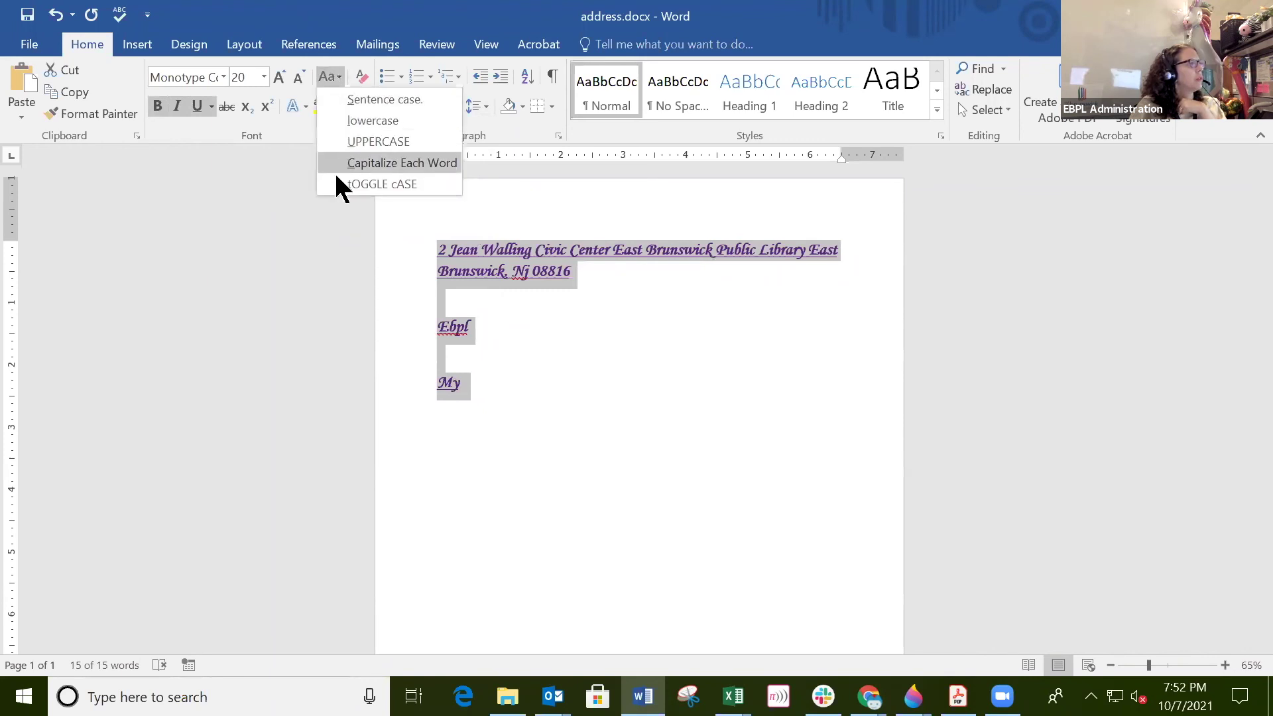
pyautogui.click(347, 122)
pyautogui.click(337, 72)
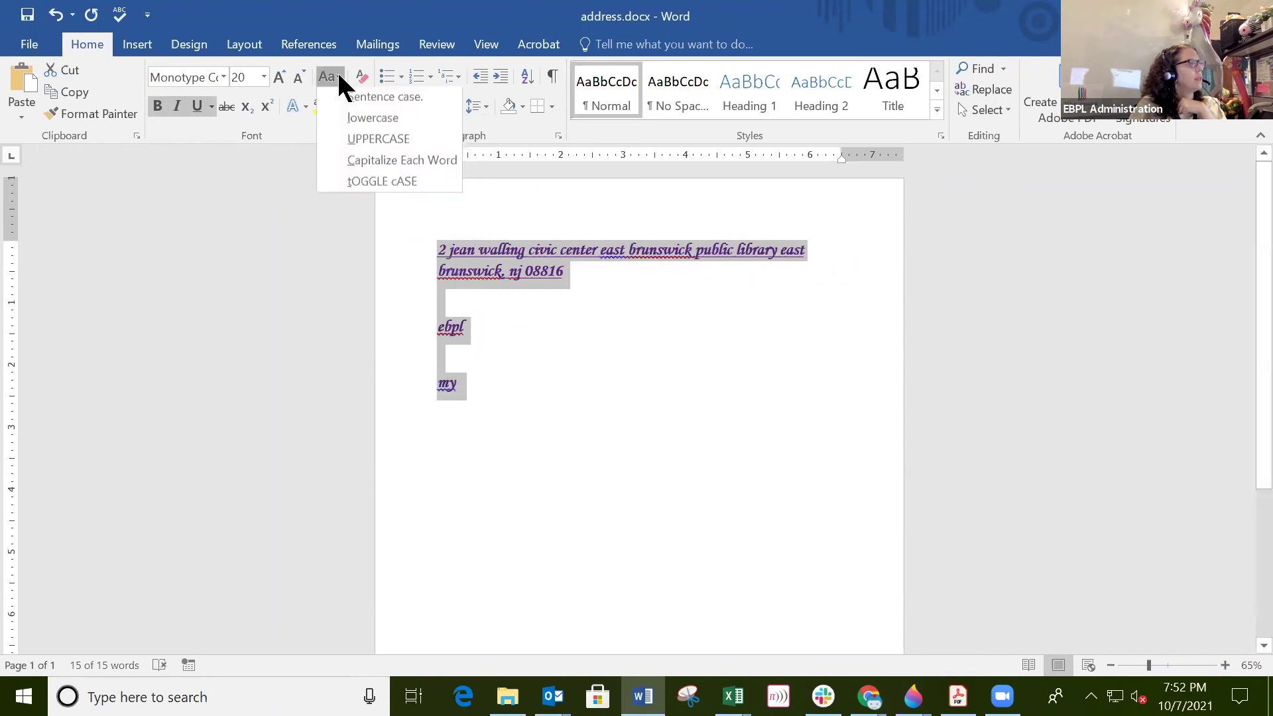
pyautogui.click(351, 99)
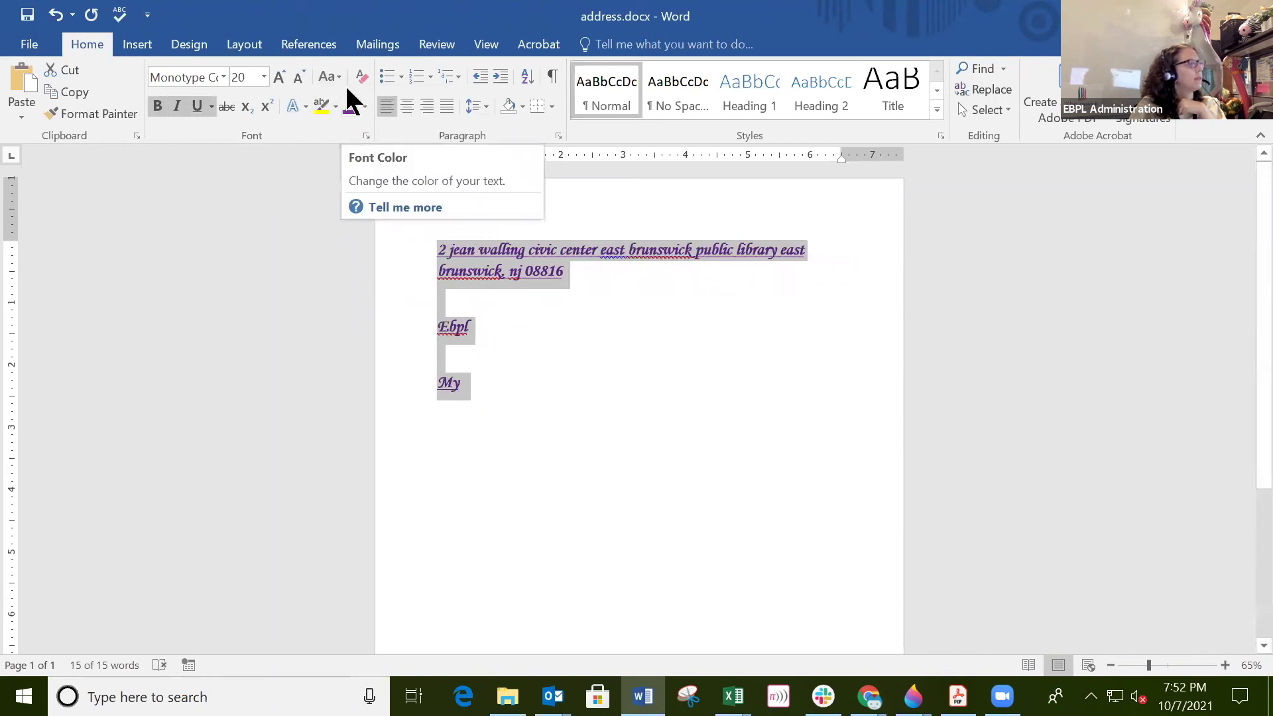
# Convert all the selected text to UPPERCASE and deselect it
pyautogui.click(338, 75)
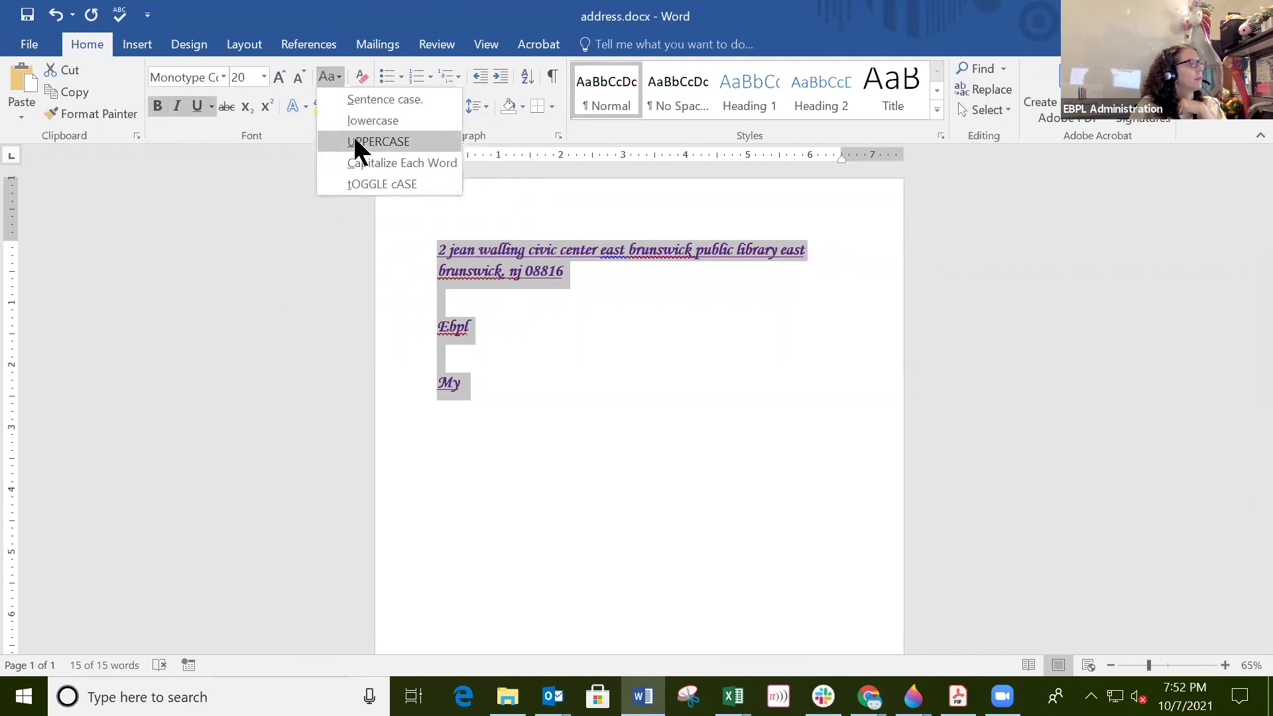
pyautogui.click(352, 136)
pyautogui.click(502, 331)
# Select only the two-line address and change its case to lowercase
pyautogui.hotkey('shift', 'Left')
pyautogui.moveTo(800, 269); pyautogui.dragTo(417, 227)
pyautogui.click(338, 76)
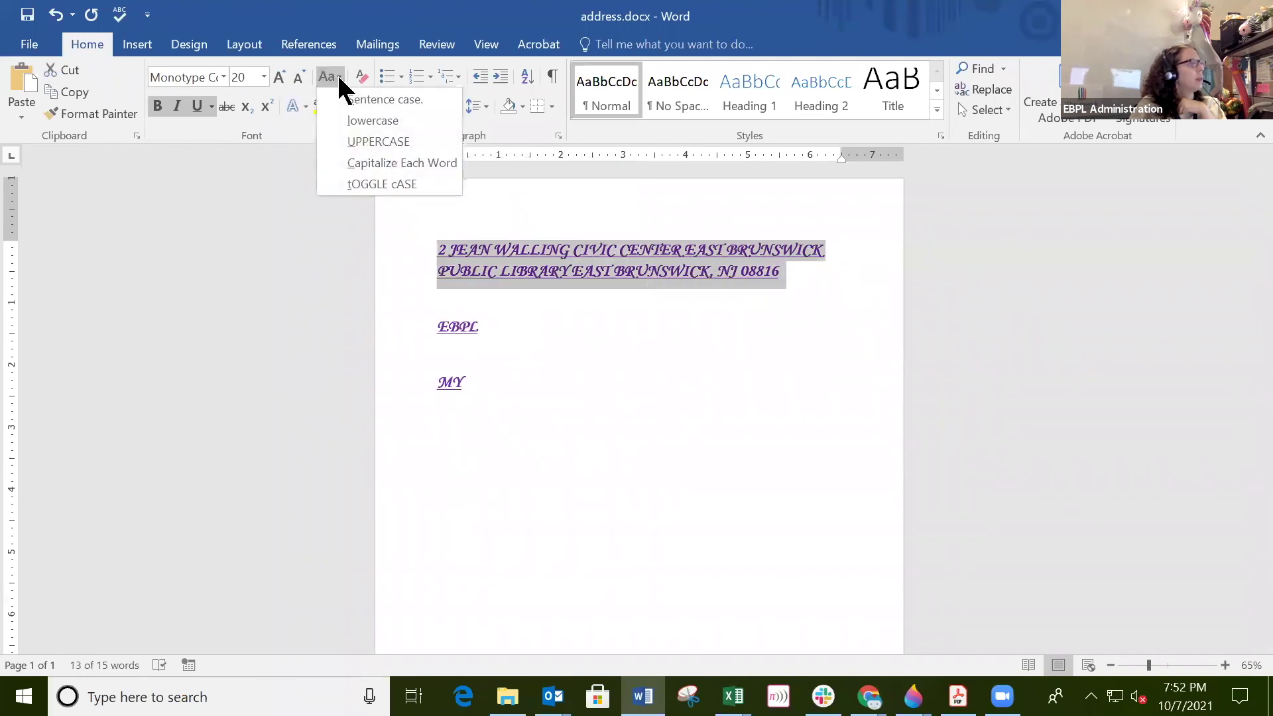
pyautogui.click(352, 136)
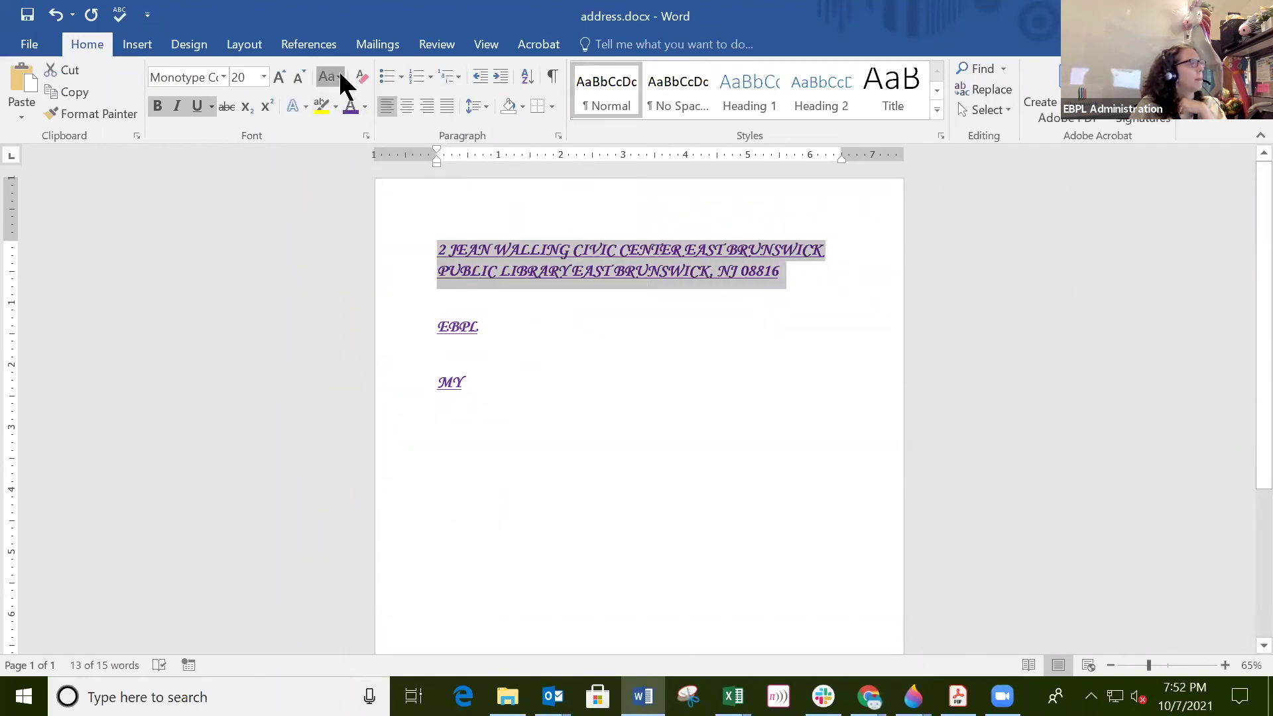
pyautogui.click(338, 74)
pyautogui.click(372, 120)
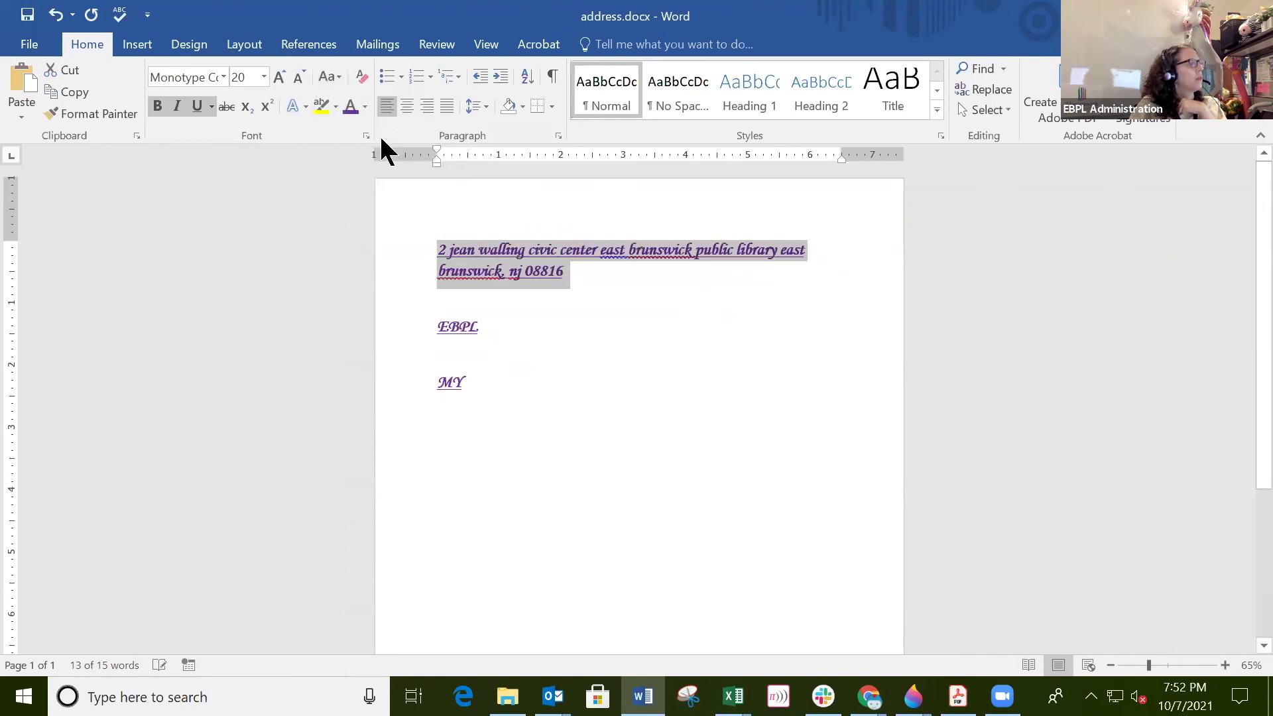
pyautogui.click(580, 306)
# Convert the part of the address after the word "center" to UPPERCASE
pyautogui.moveTo(600, 249); pyautogui.dragTo(528, 258)
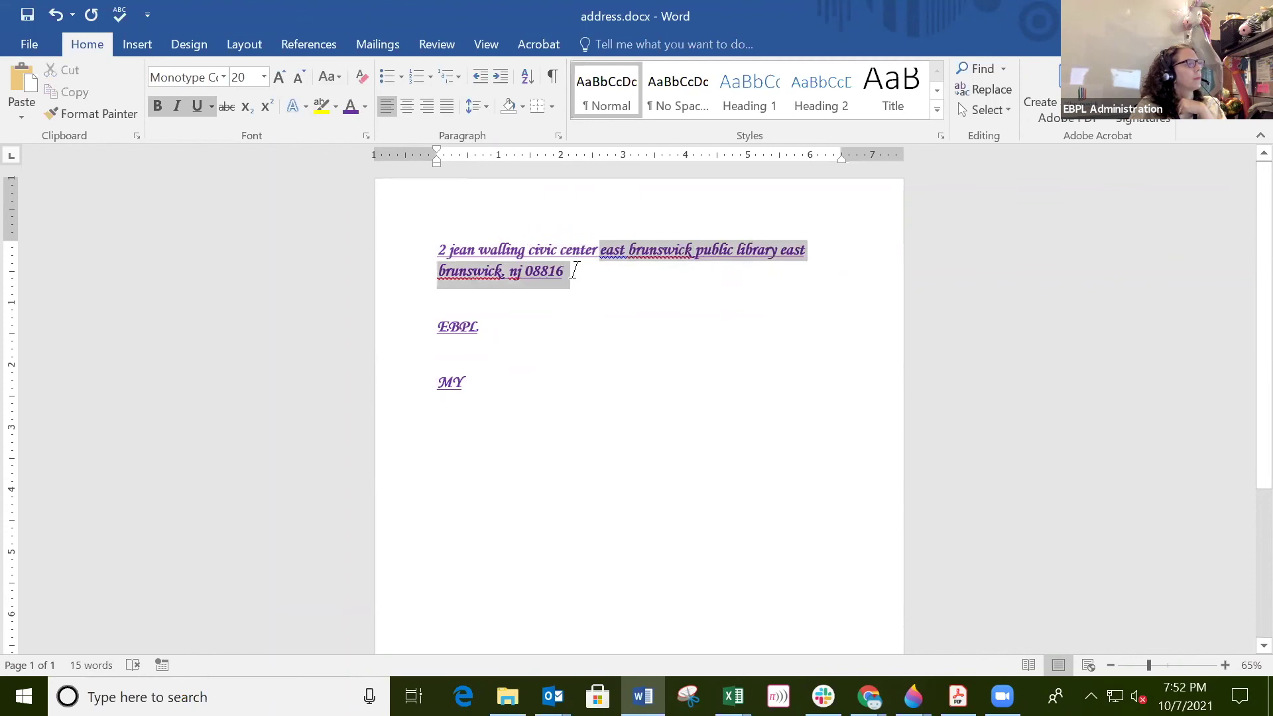
pyautogui.click(335, 74)
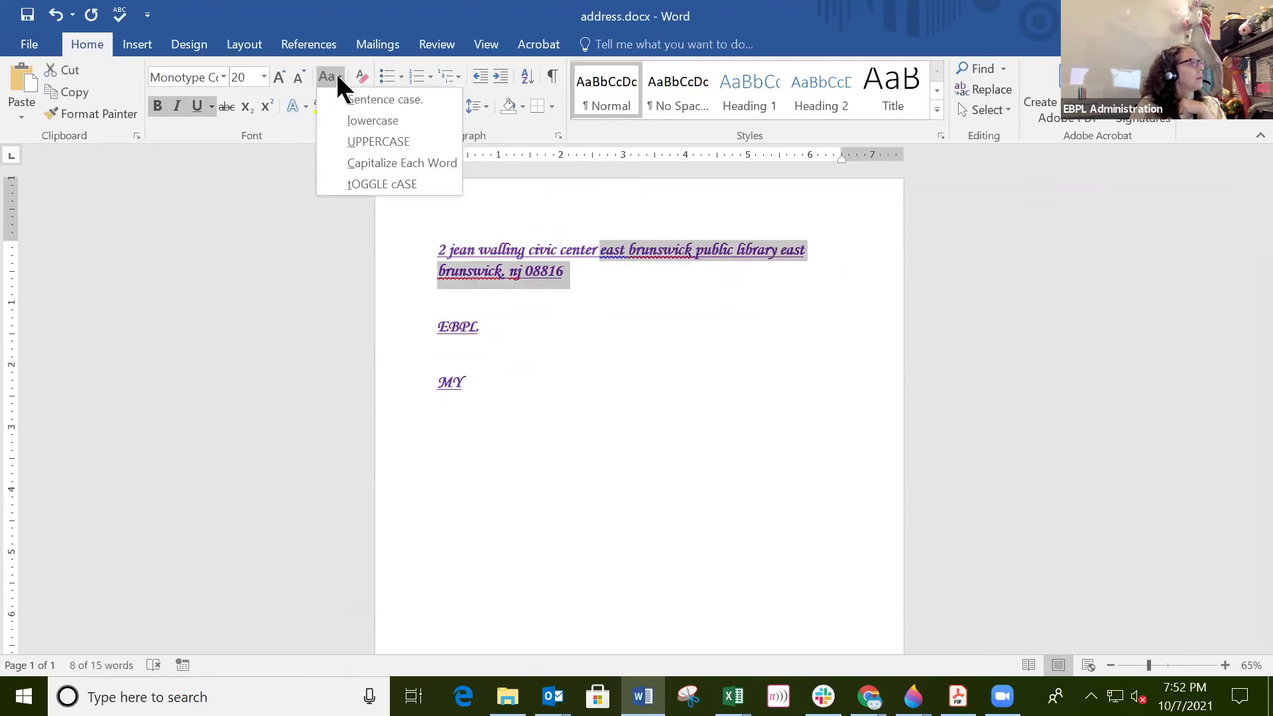
pyautogui.click(344, 135)
pyautogui.click(537, 336)
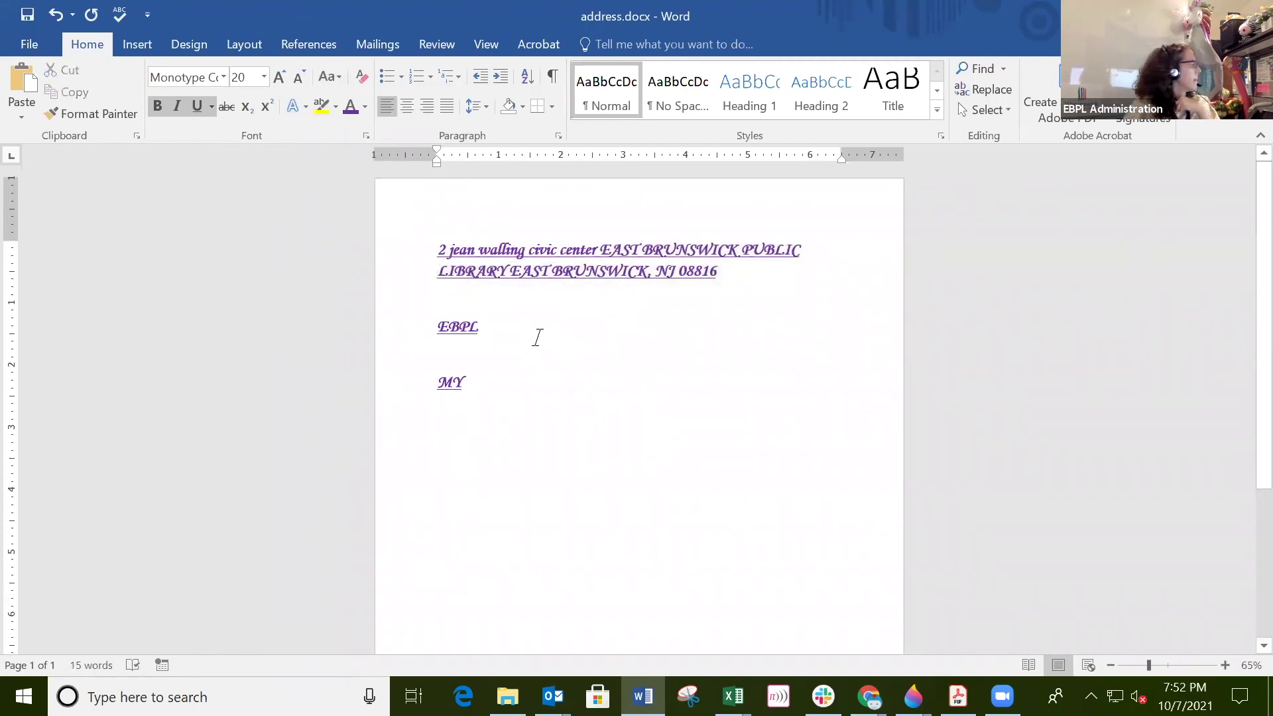
# Run the spelling and grammar check on the document and close its completion message
pyautogui.click(868, 696)
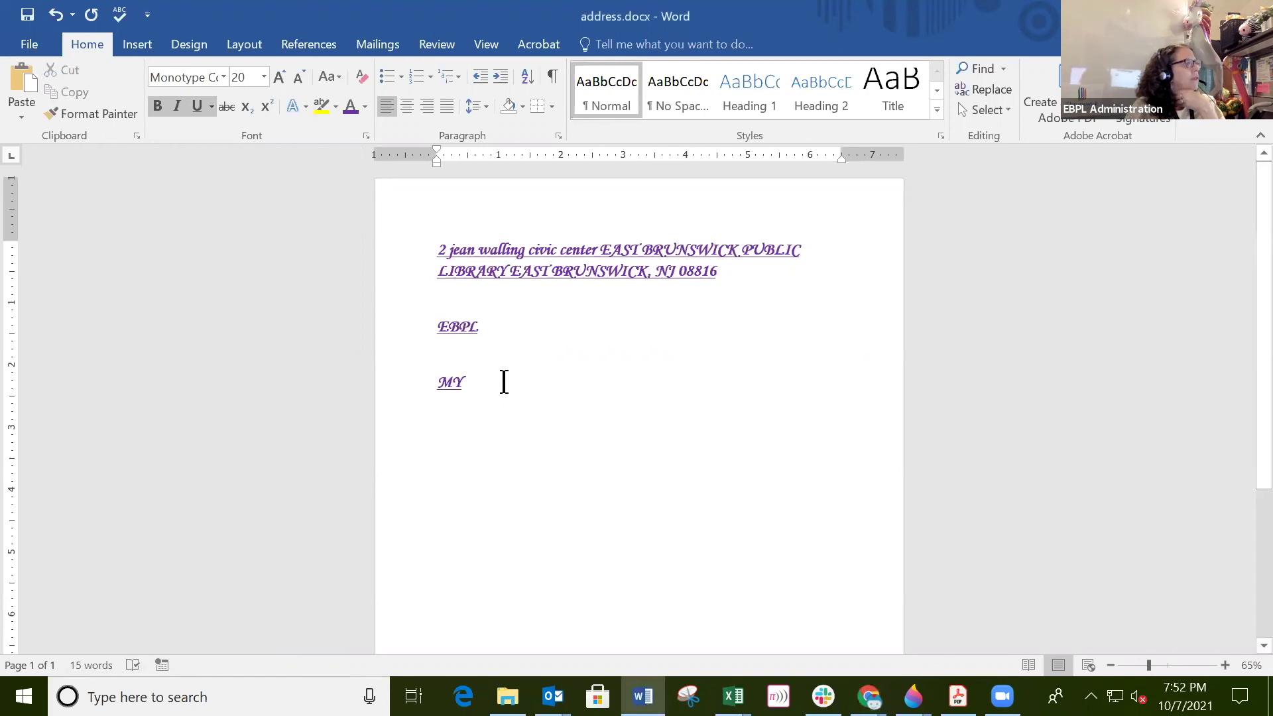
pyautogui.click(437, 46)
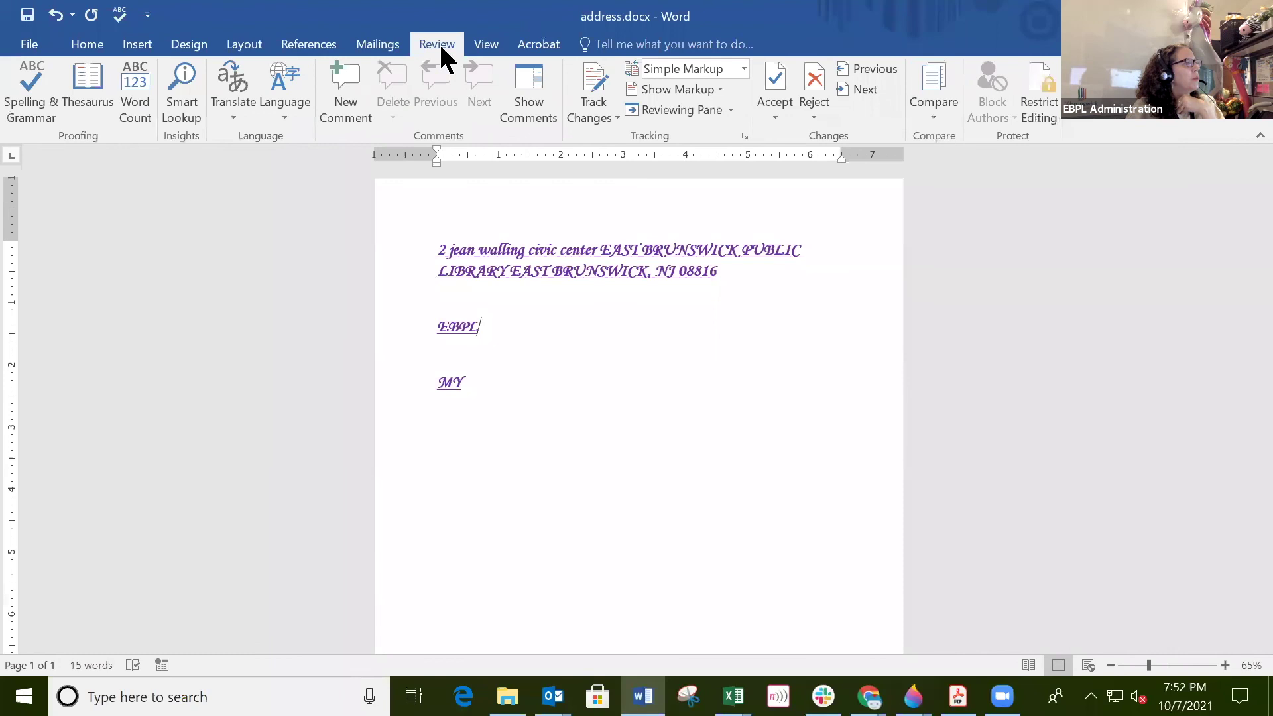
pyautogui.click(32, 109)
pyautogui.click(645, 406)
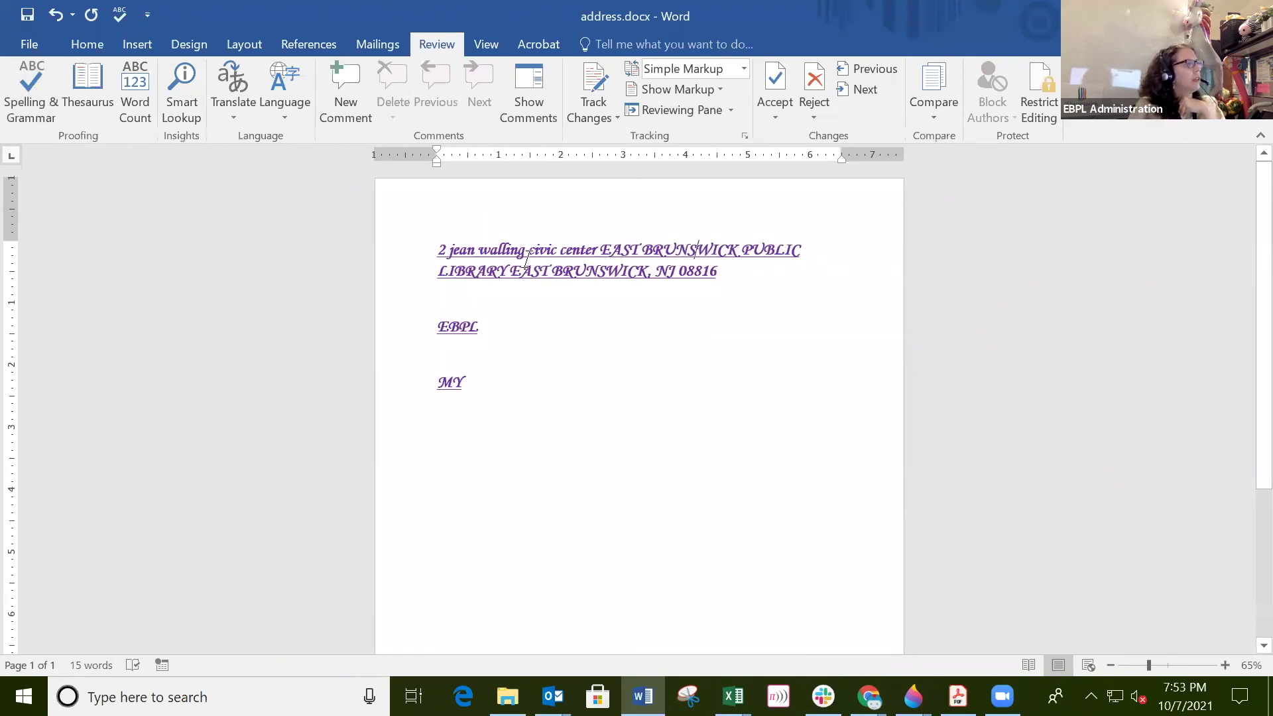
# Deliberately misspell "LIBRARY" in the address as "LIBrrARY"
pyautogui.click(476, 272)
pyautogui.press('BackSpace')
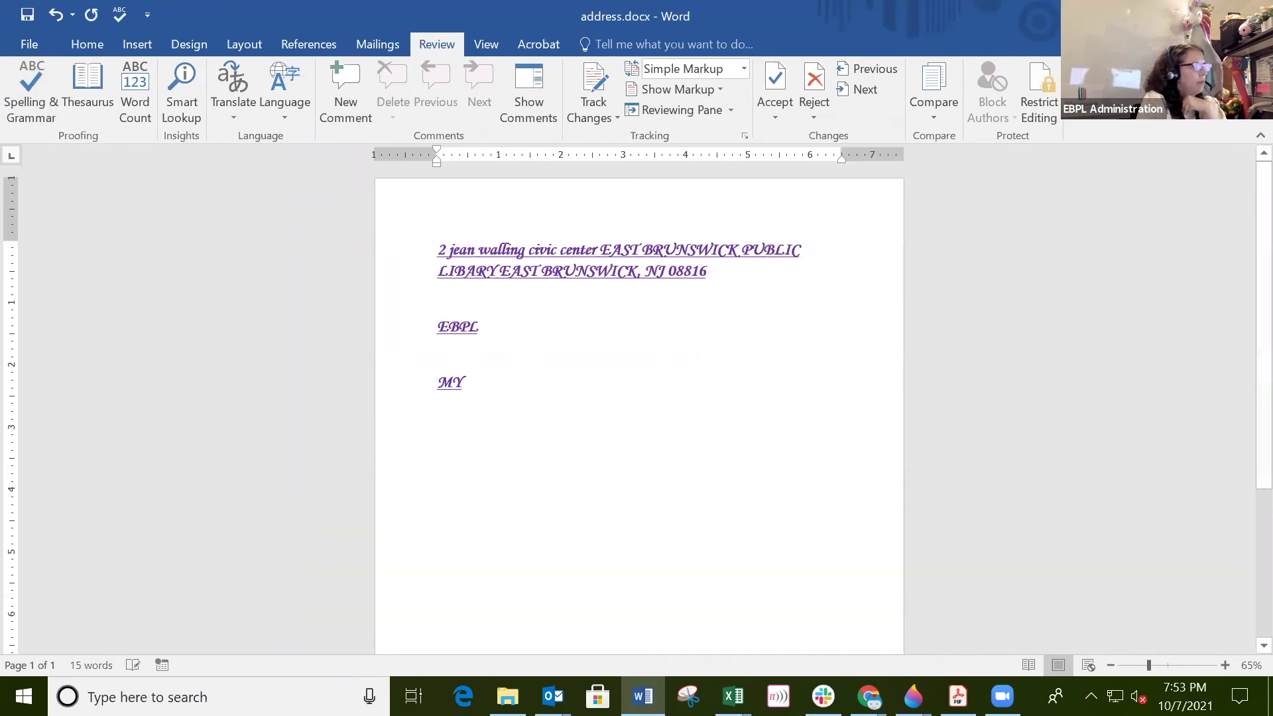
pyautogui.click(466, 266)
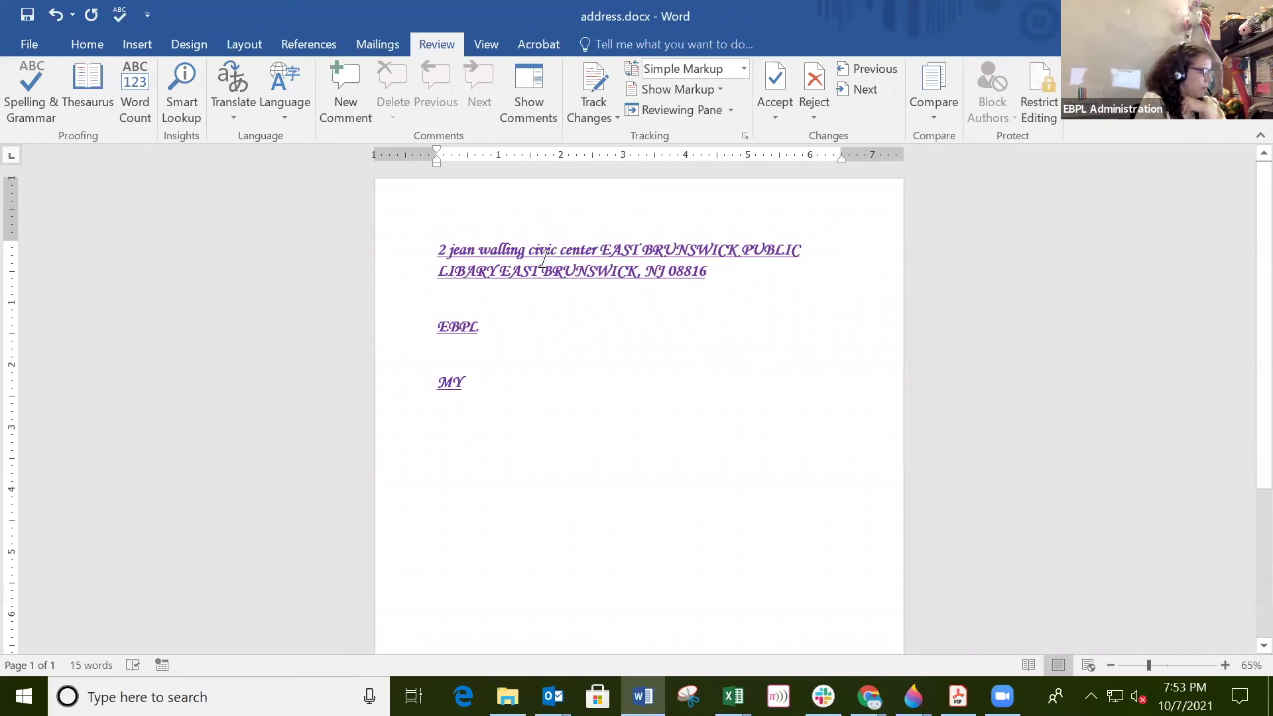
pyautogui.write('rr')
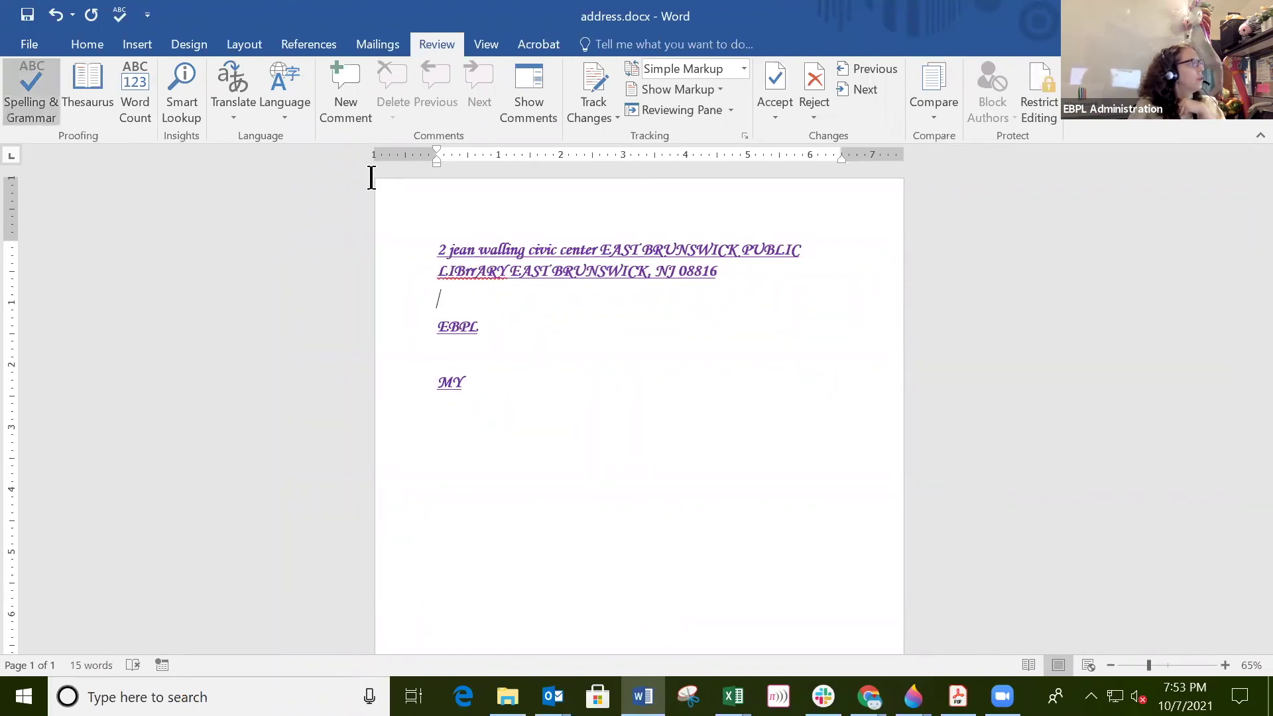
# Bring up the spelling suggestions for the misspelled word "LIBrrARY" in the address and dismiss them without applying any
pyautogui.press('Down')
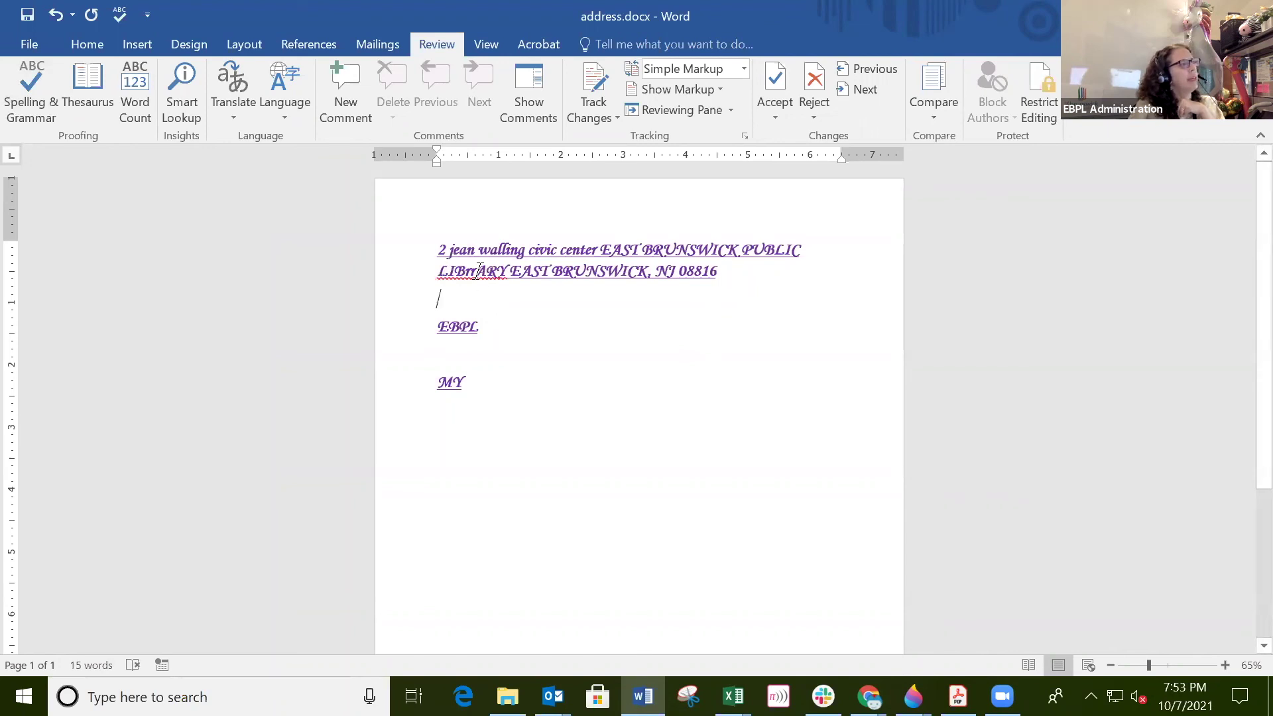
pyautogui.rightClick(473, 272)
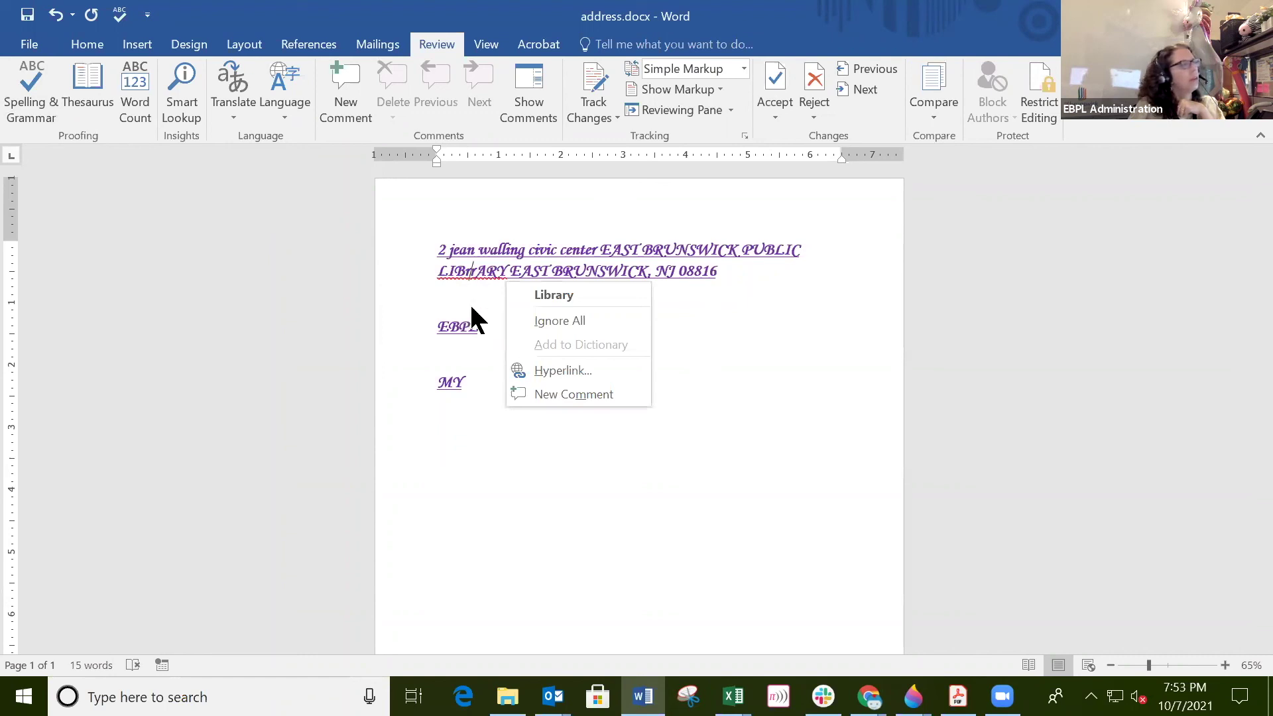
pyautogui.click(469, 298)
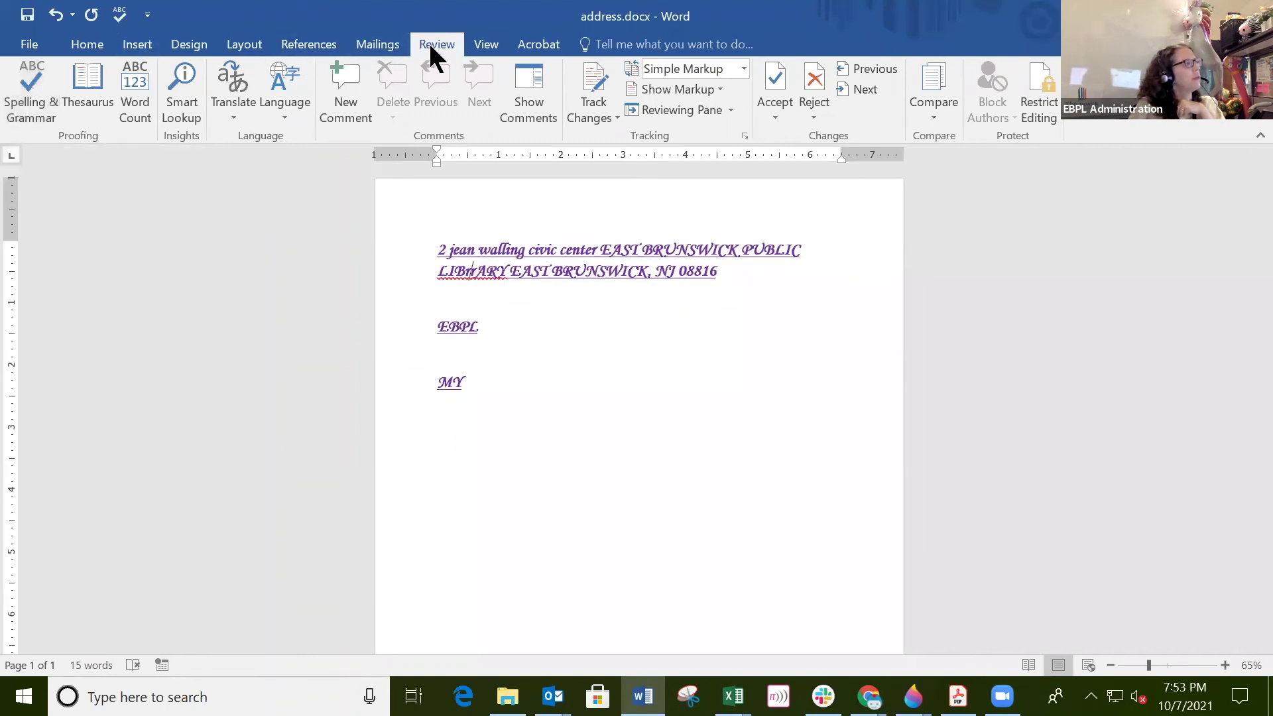
# Run the spelling and grammar check, replace all occurrences of "LIBrrARY" with the suggestion "Library", and close the completion message
pyautogui.click(32, 106)
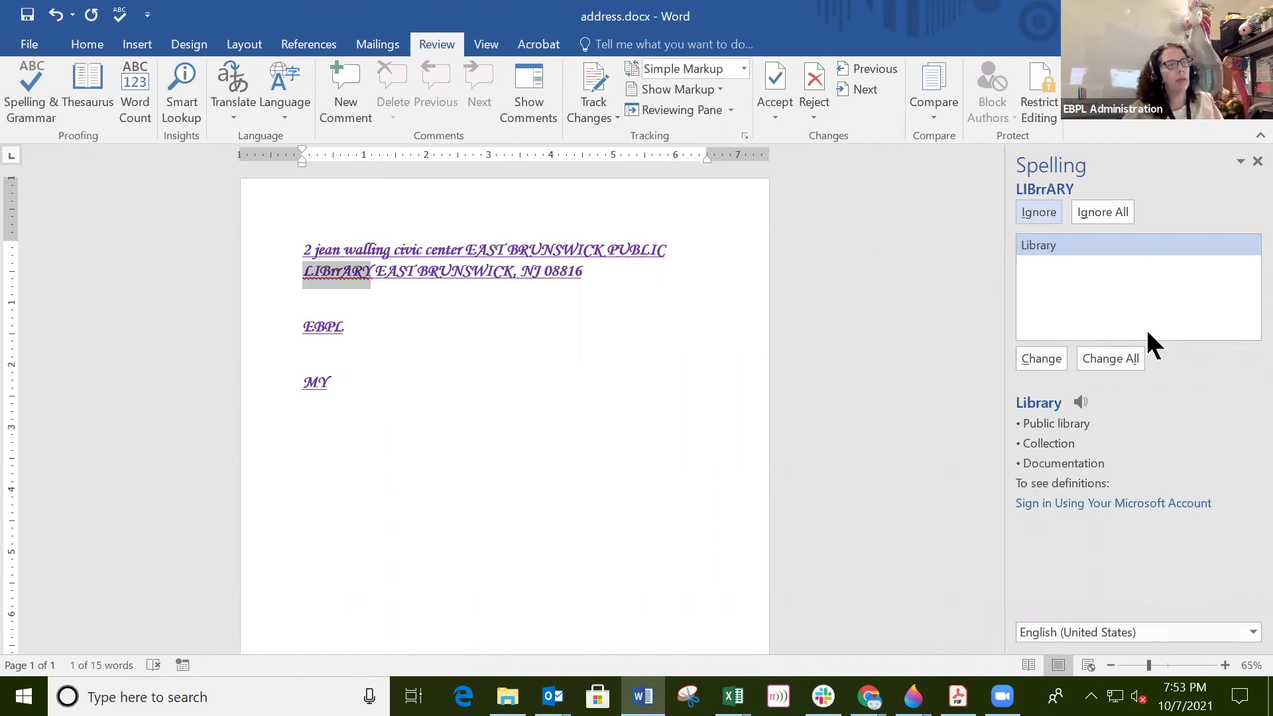
pyautogui.click(1113, 359)
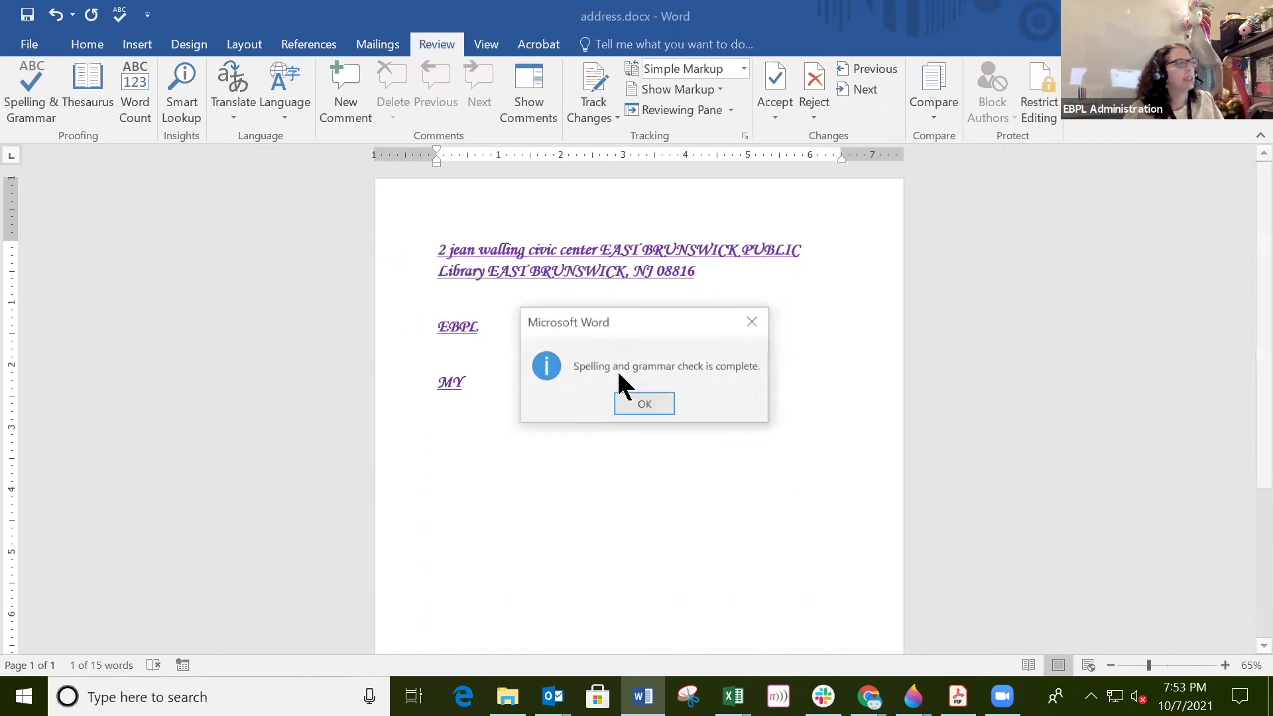
pyautogui.click(645, 405)
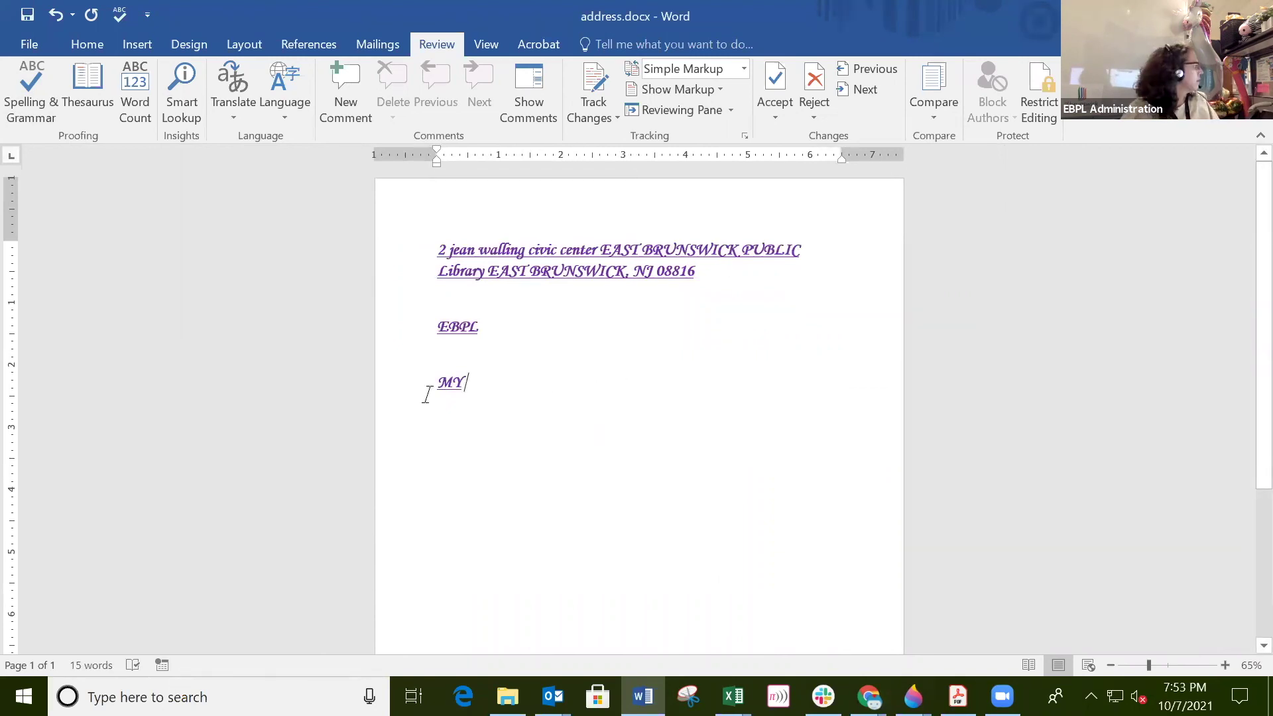
pyautogui.hotkey('alt', 'Tab')
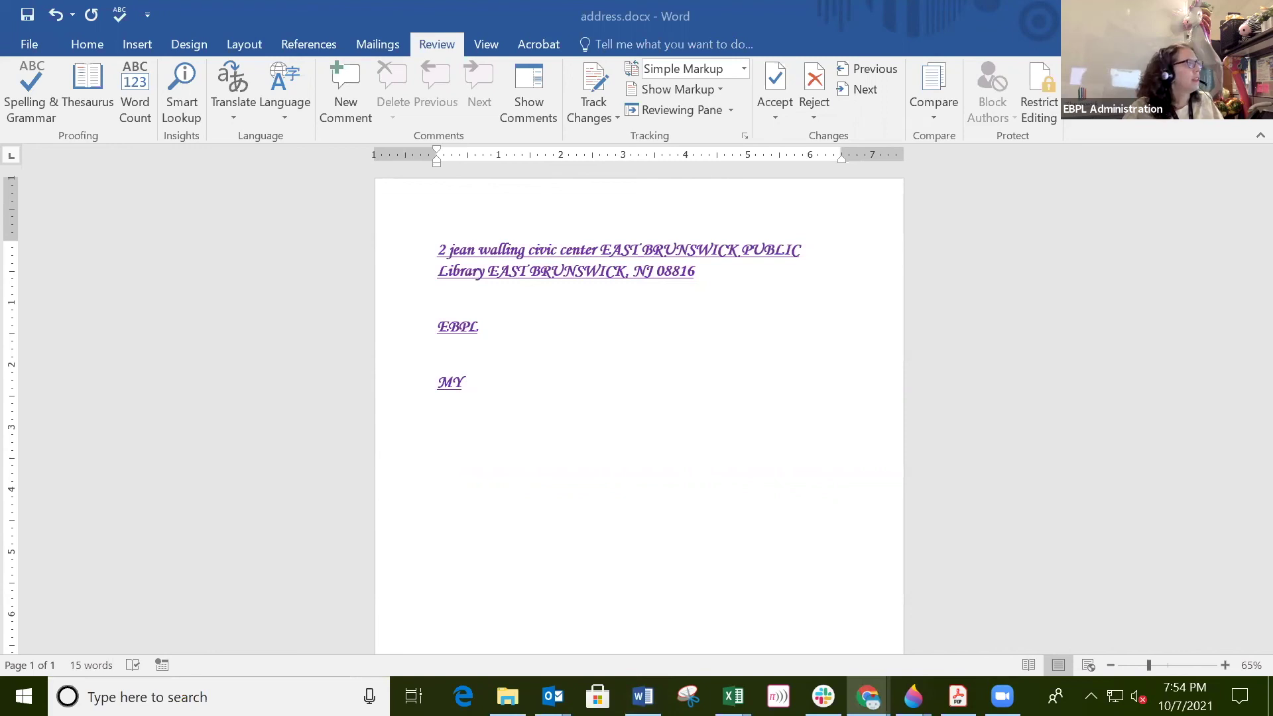
pyautogui.hotkey('alt', 'Tab')
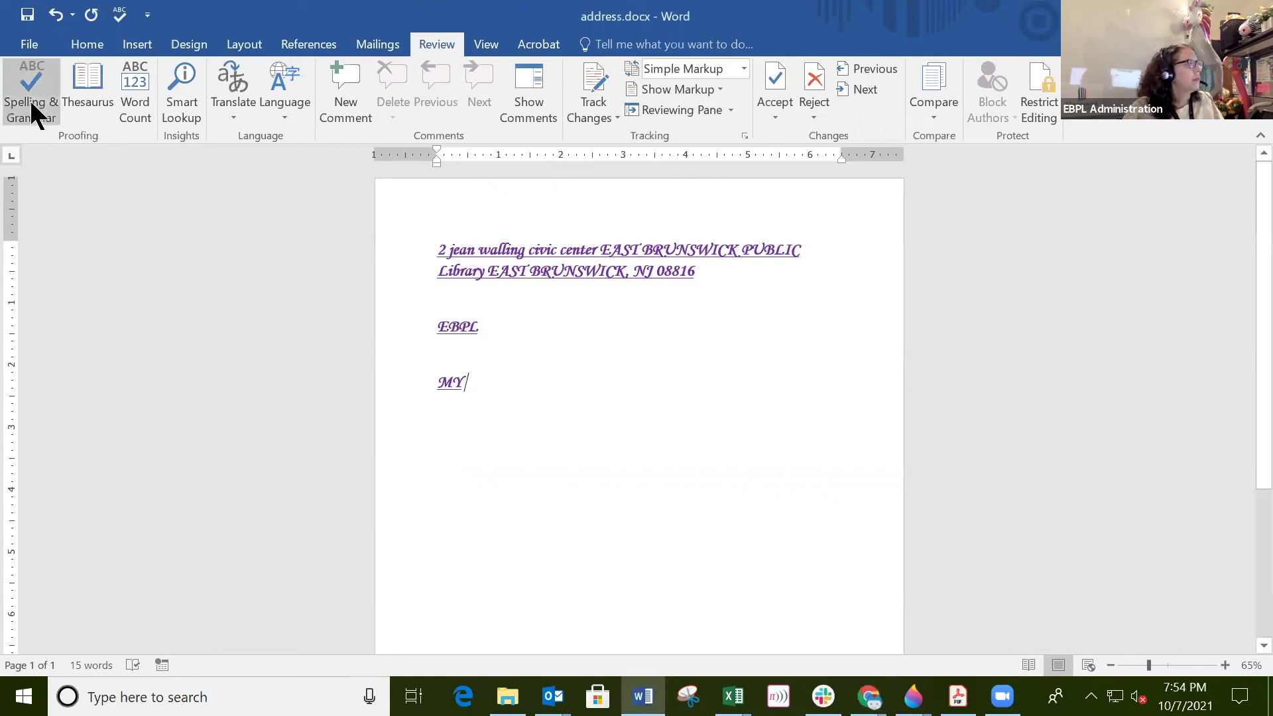